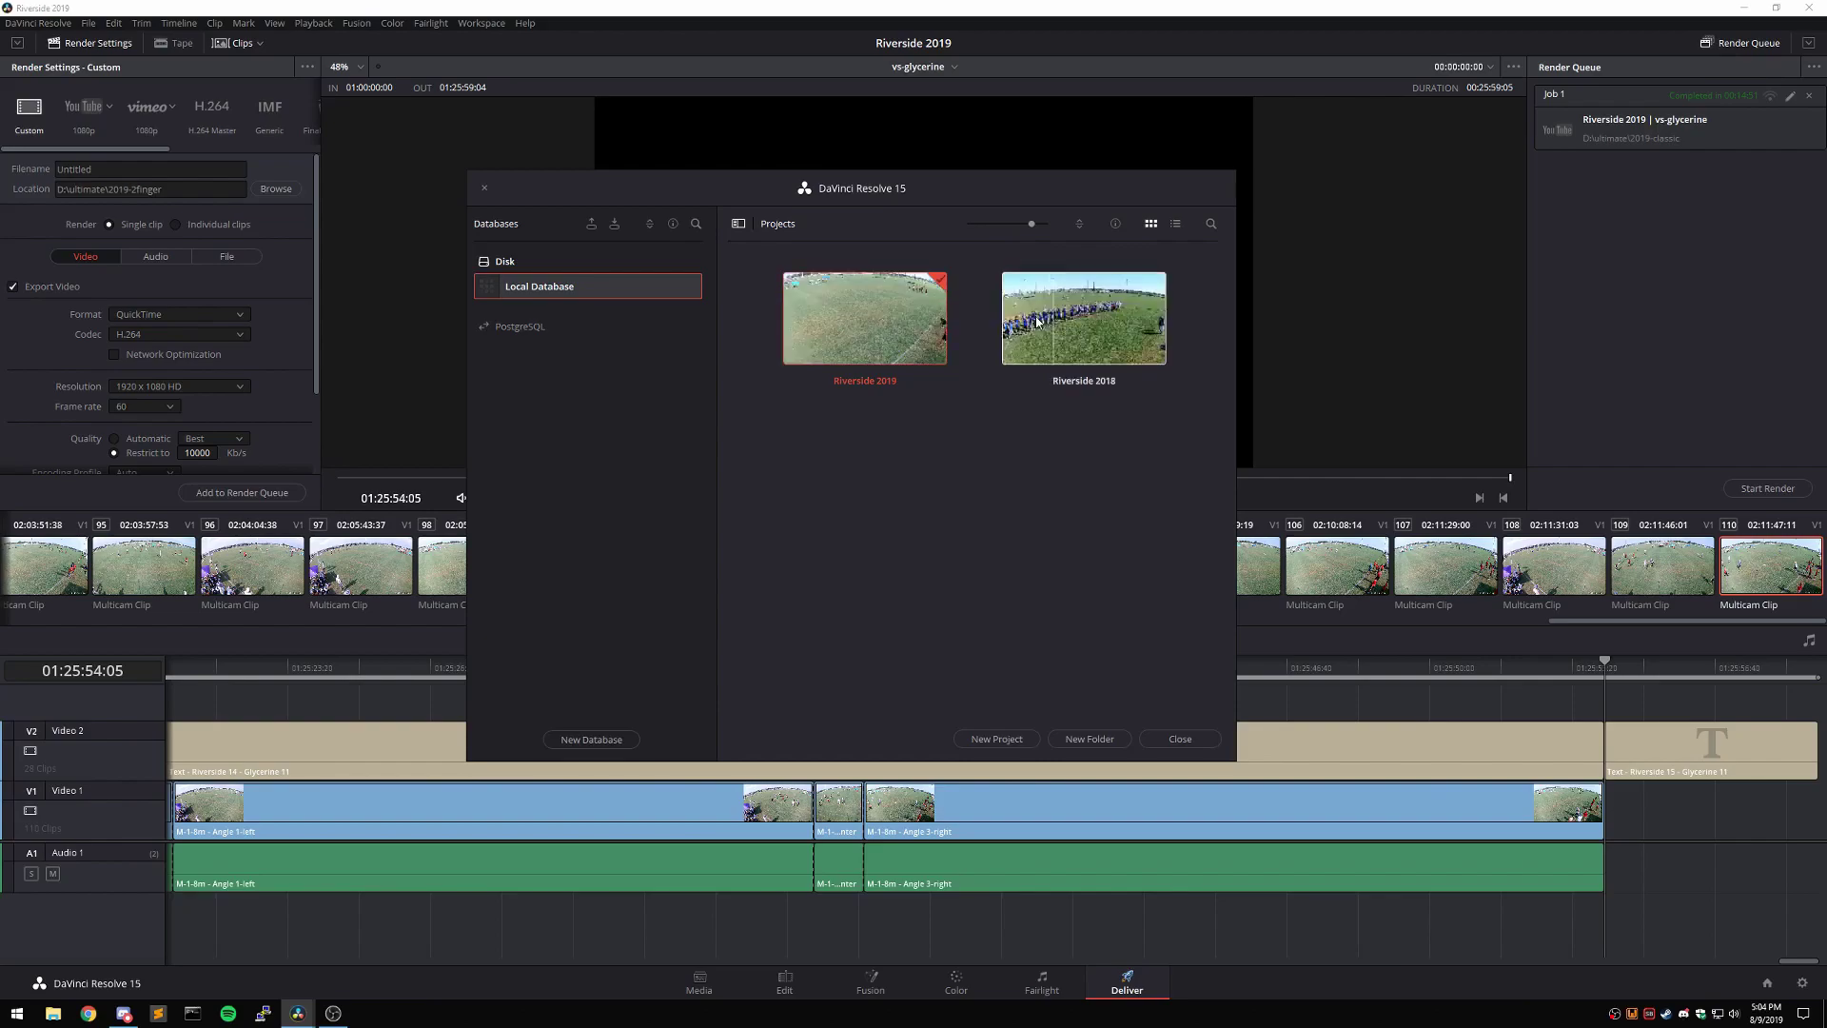
- Create a new project named test-project from the project manager
drag(877, 198, 1019, 207)
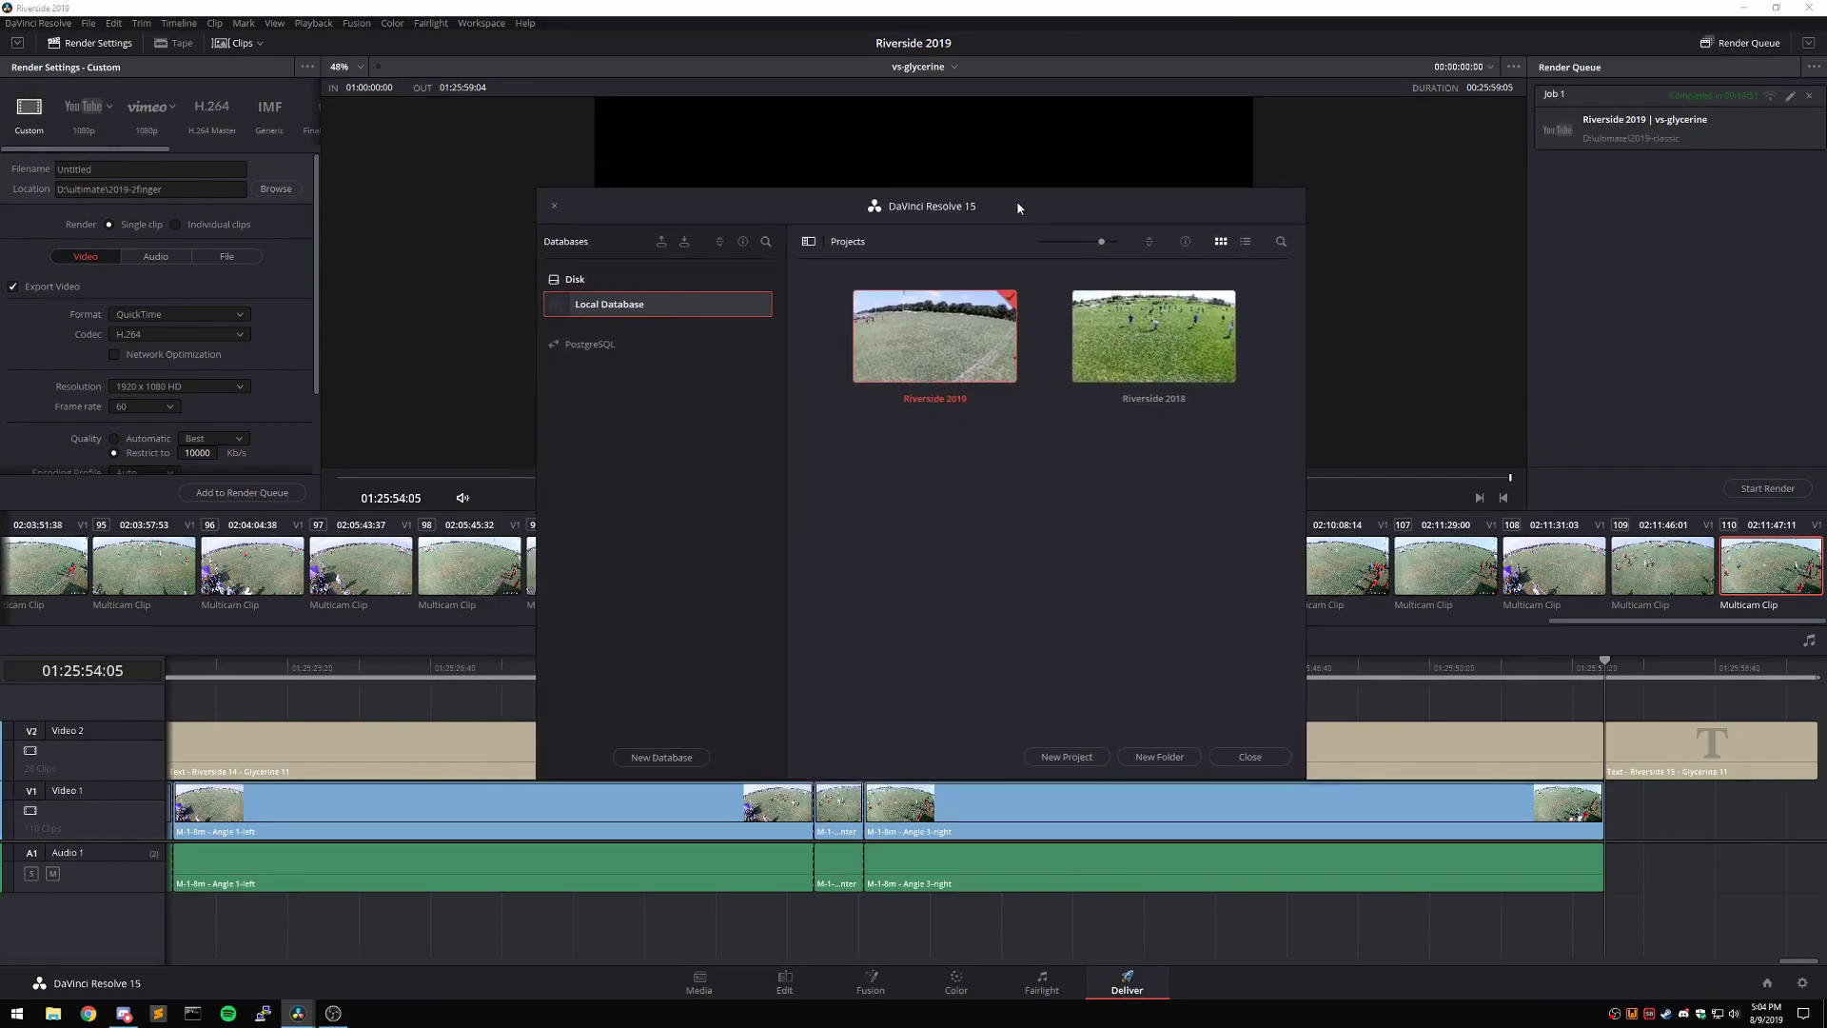
click(1067, 757)
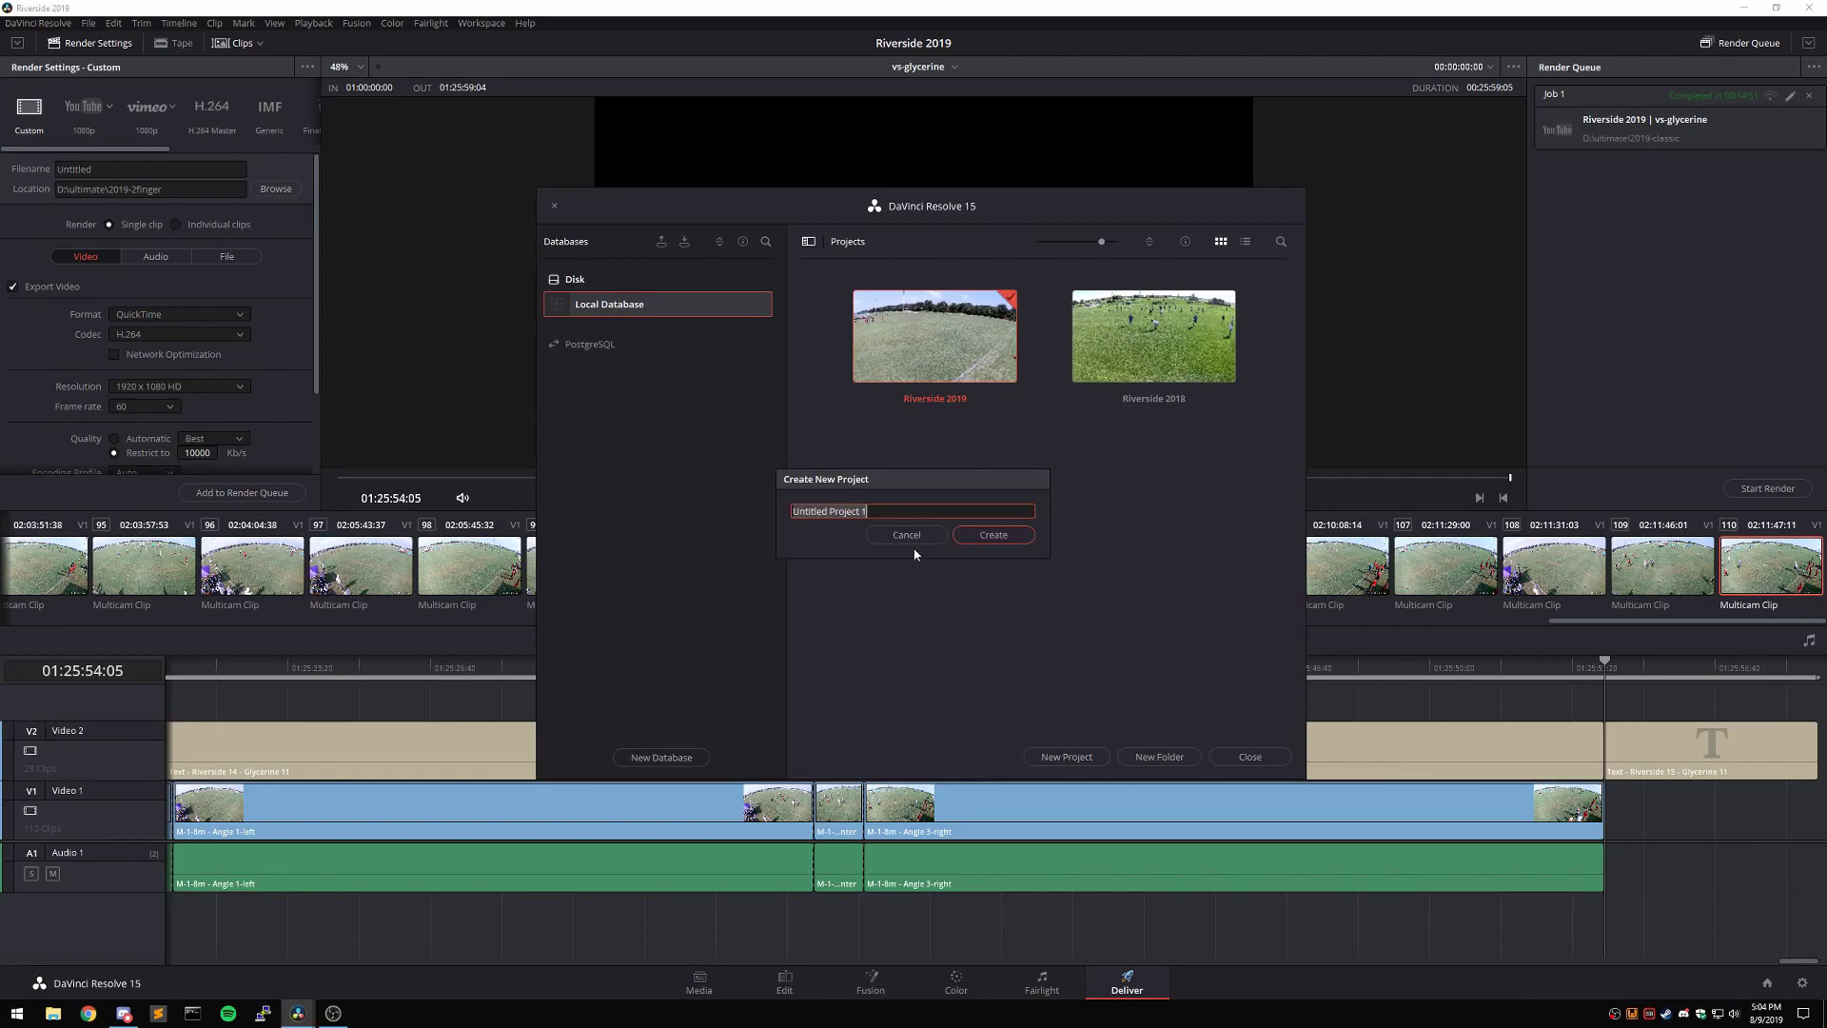
text(test-project)
key(Return)
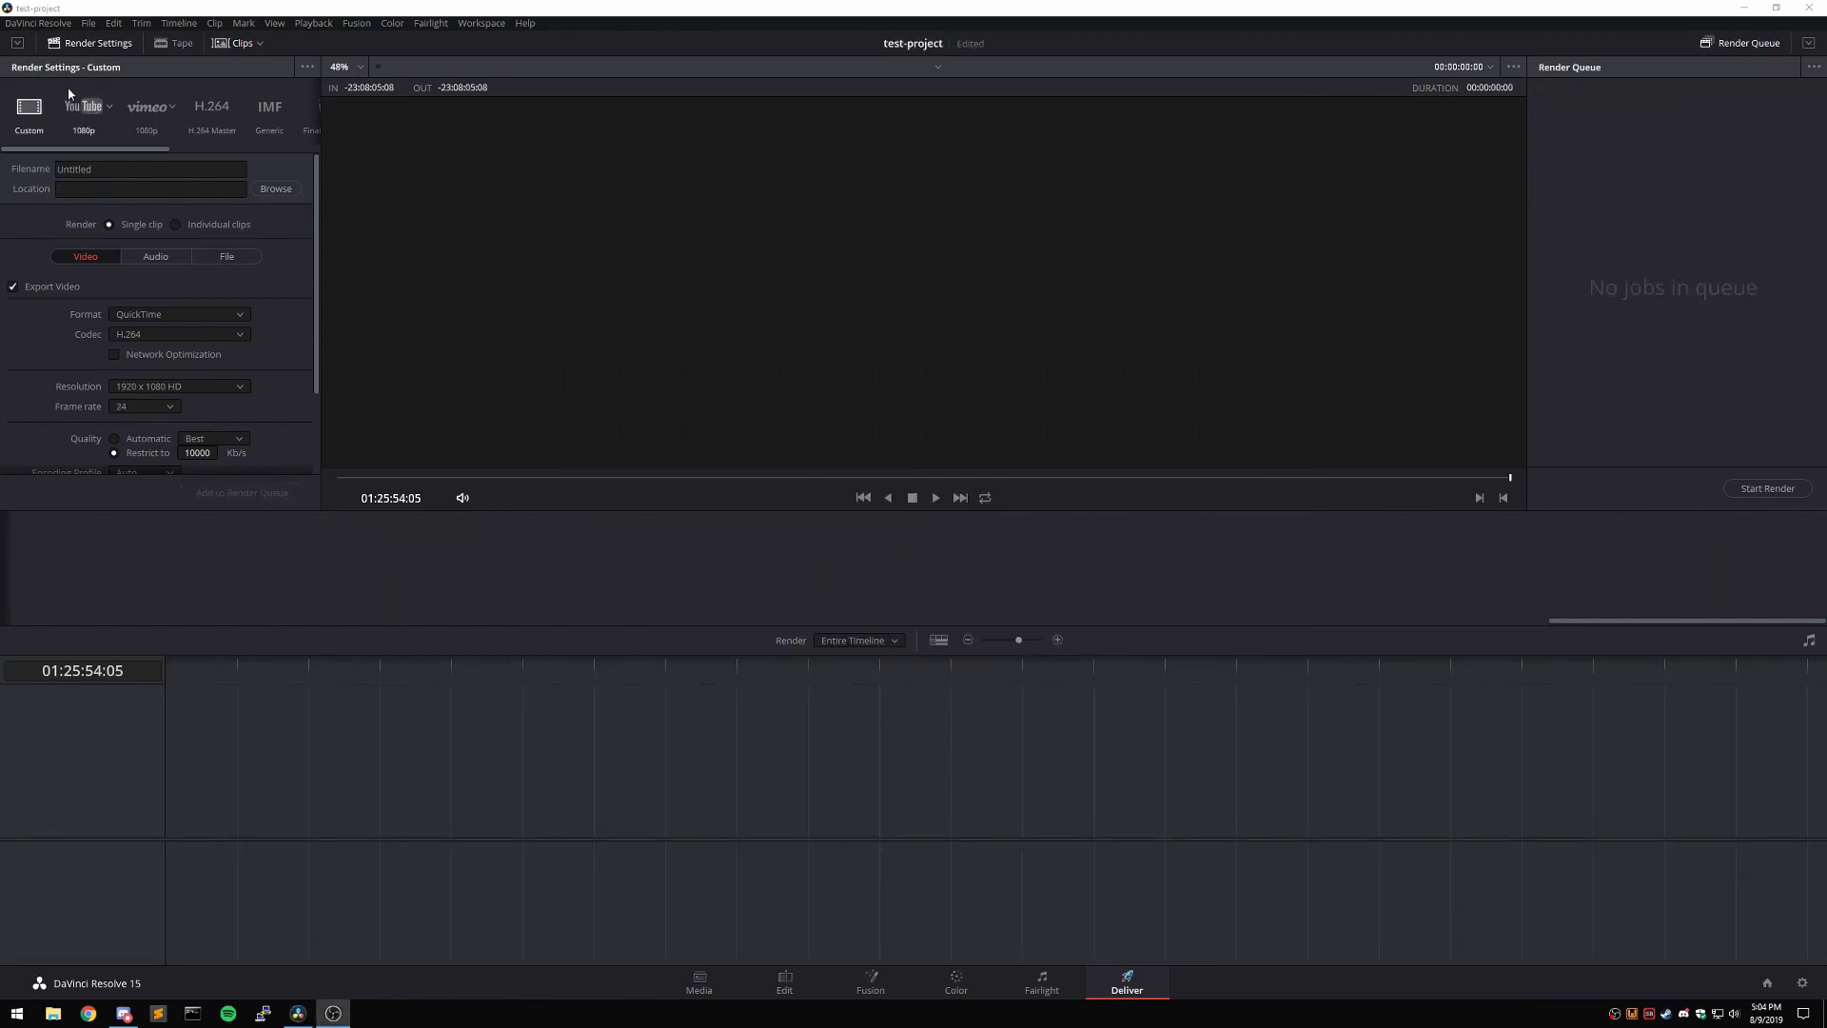
- On the Media page, browse the D: drive storage to the ultimate/2019-classic/raw/center folder
click(699, 983)
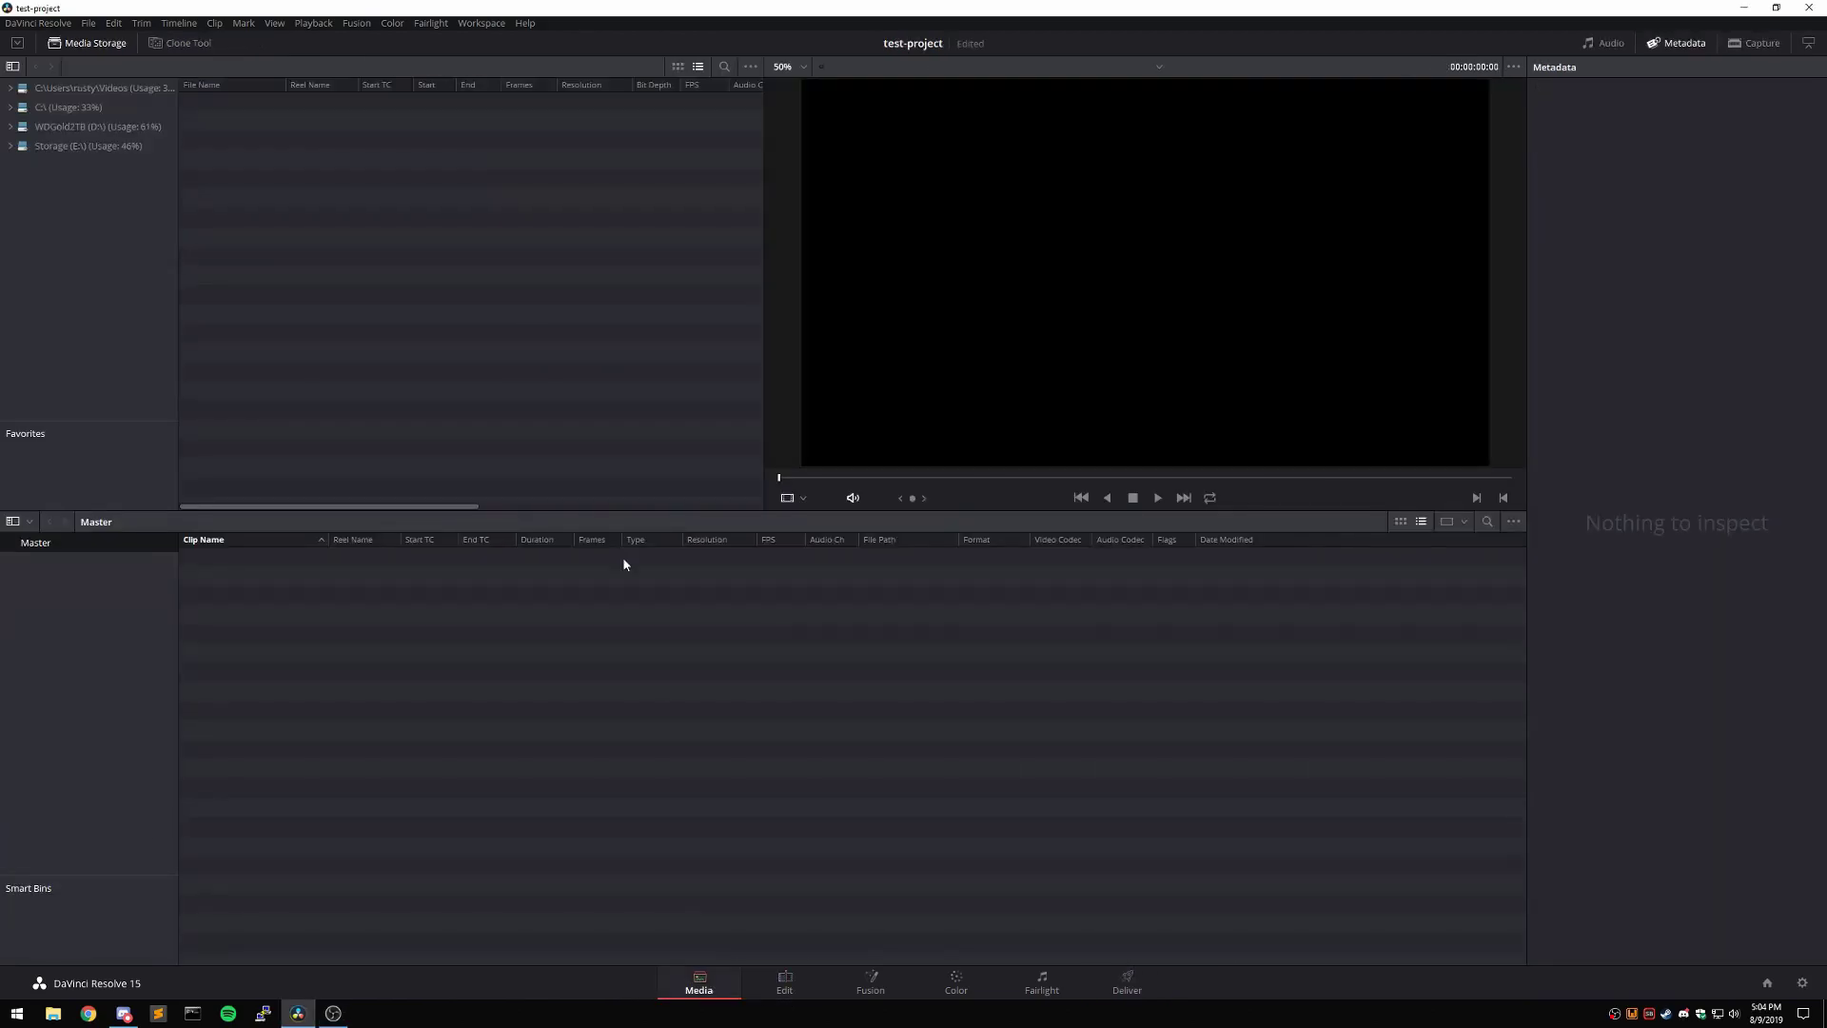
click(114, 127)
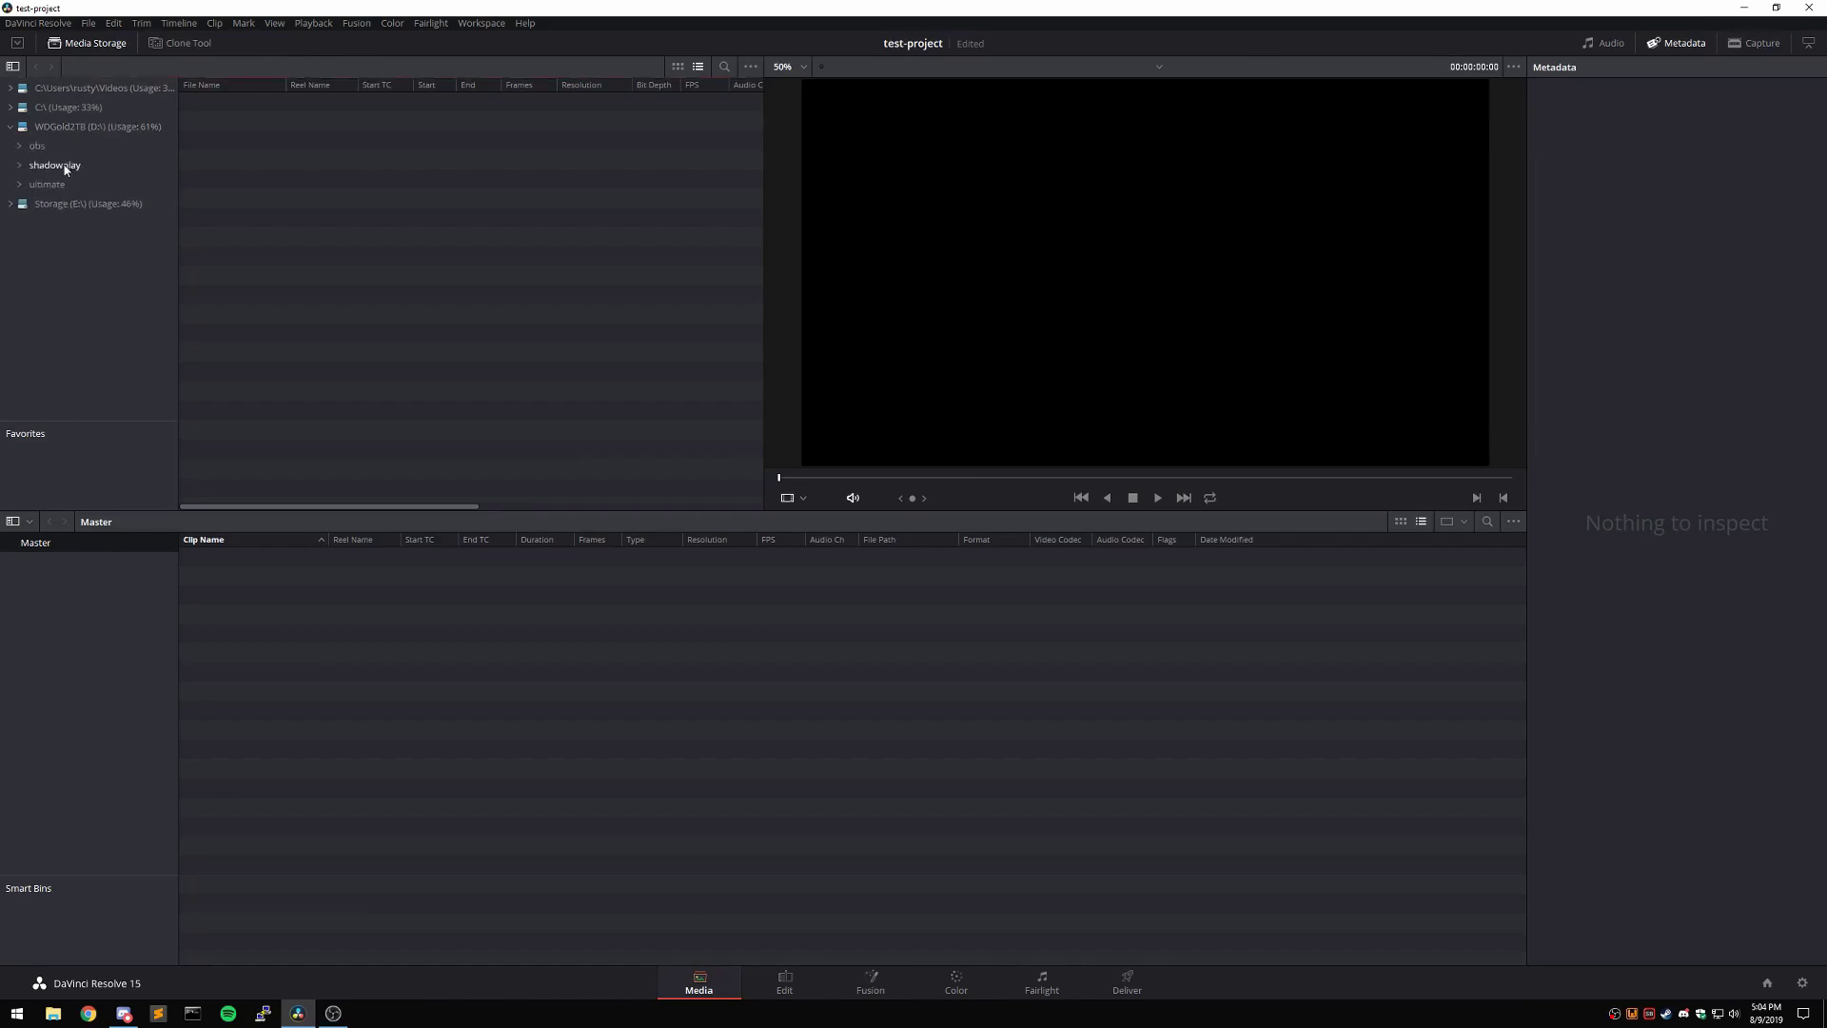
click(20, 185)
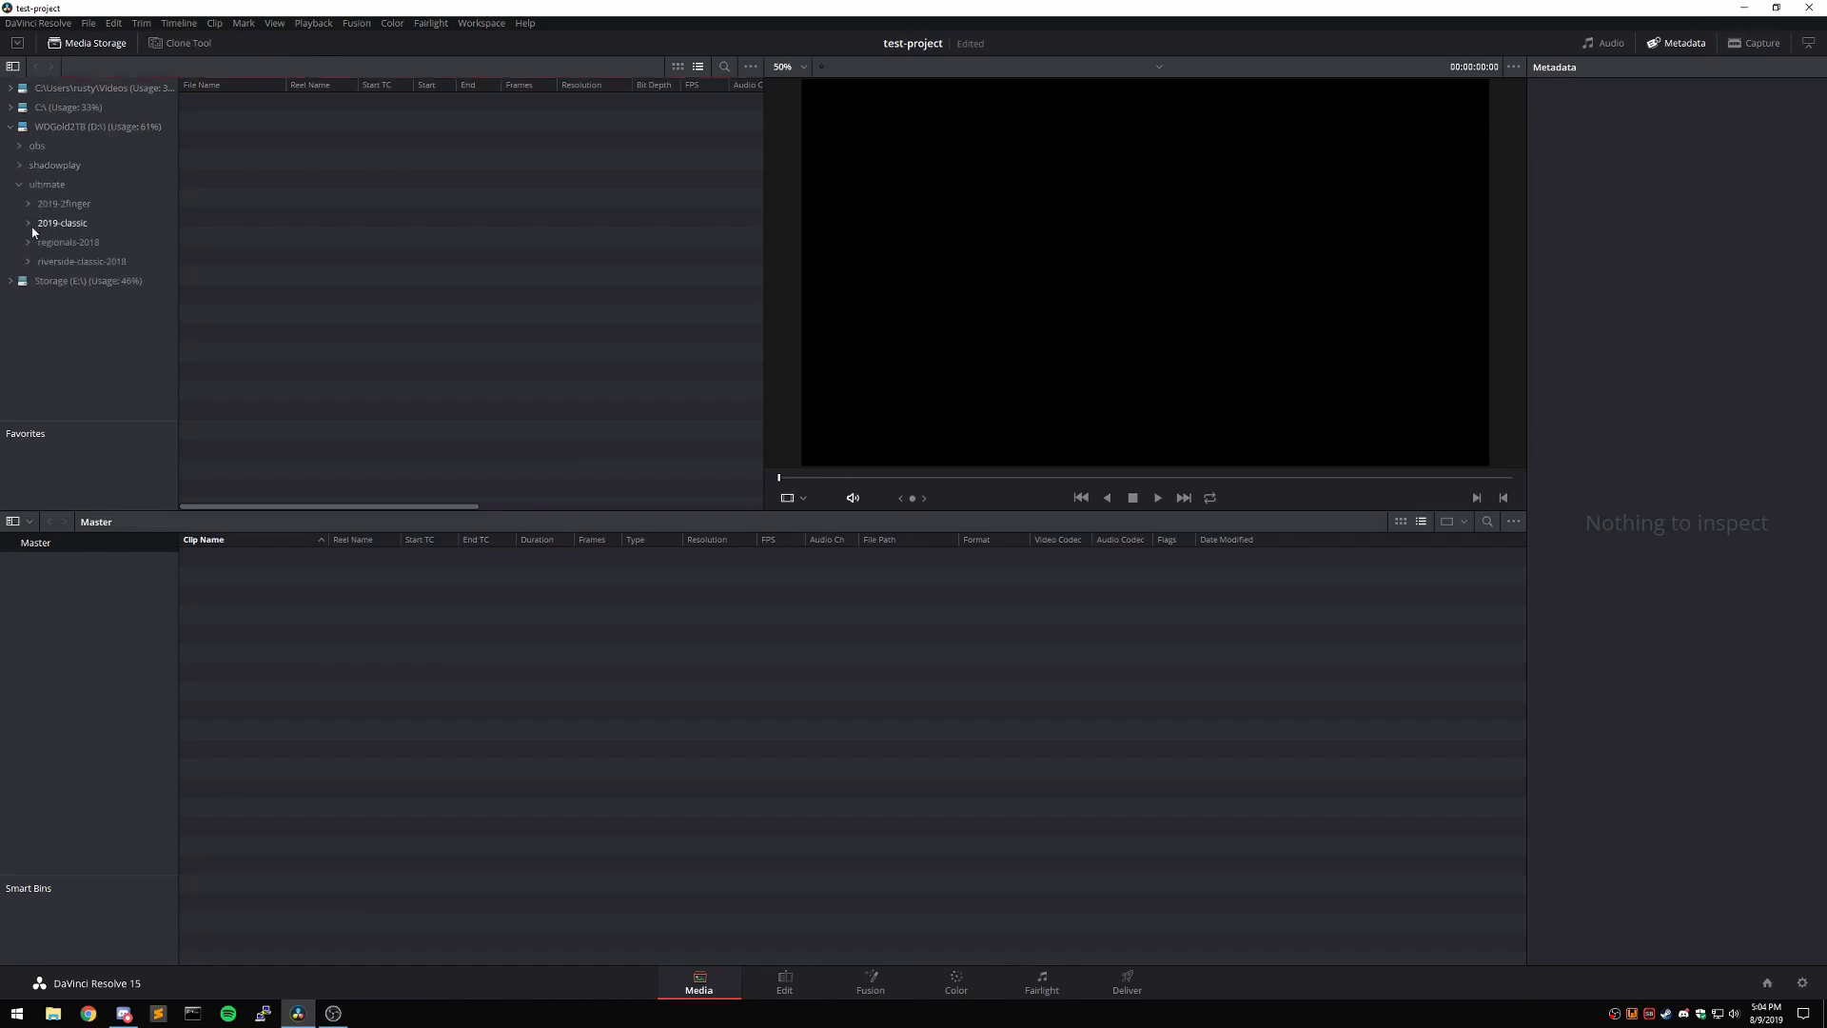
click(27, 224)
click(36, 242)
click(68, 262)
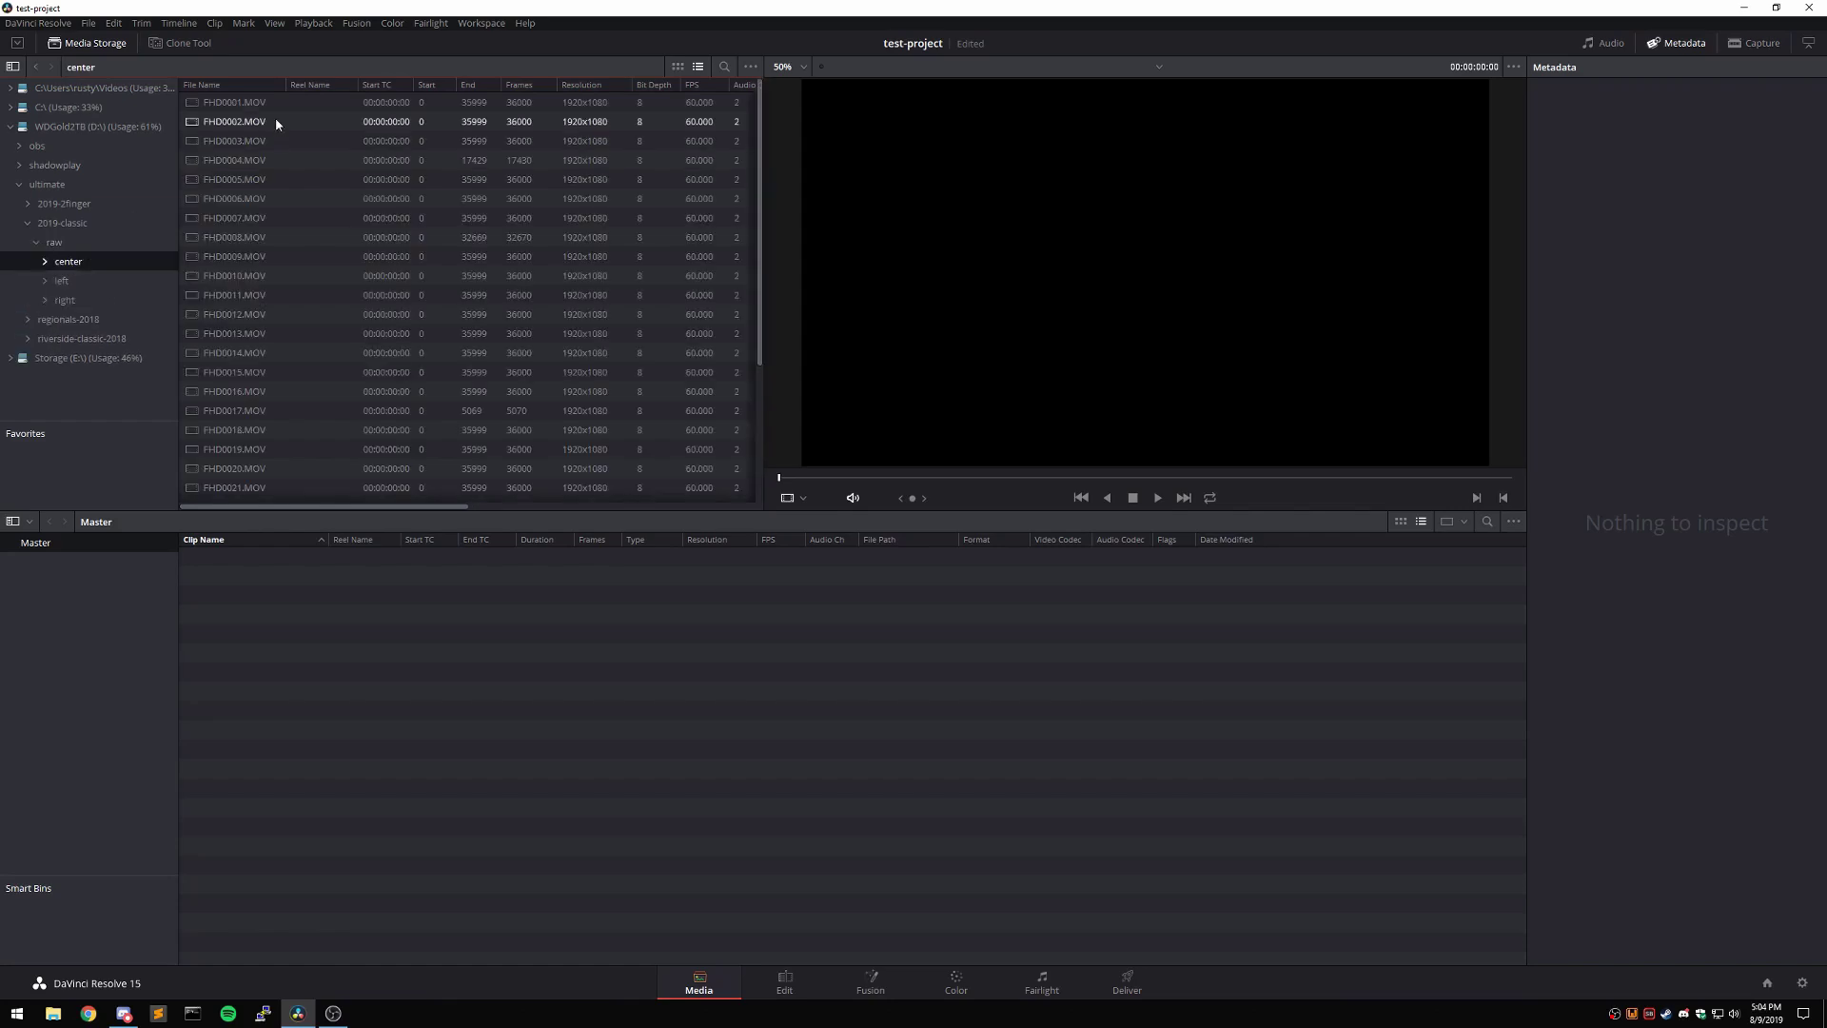
- Add a bin named classic under Master in the media pool
right_click(77, 575)
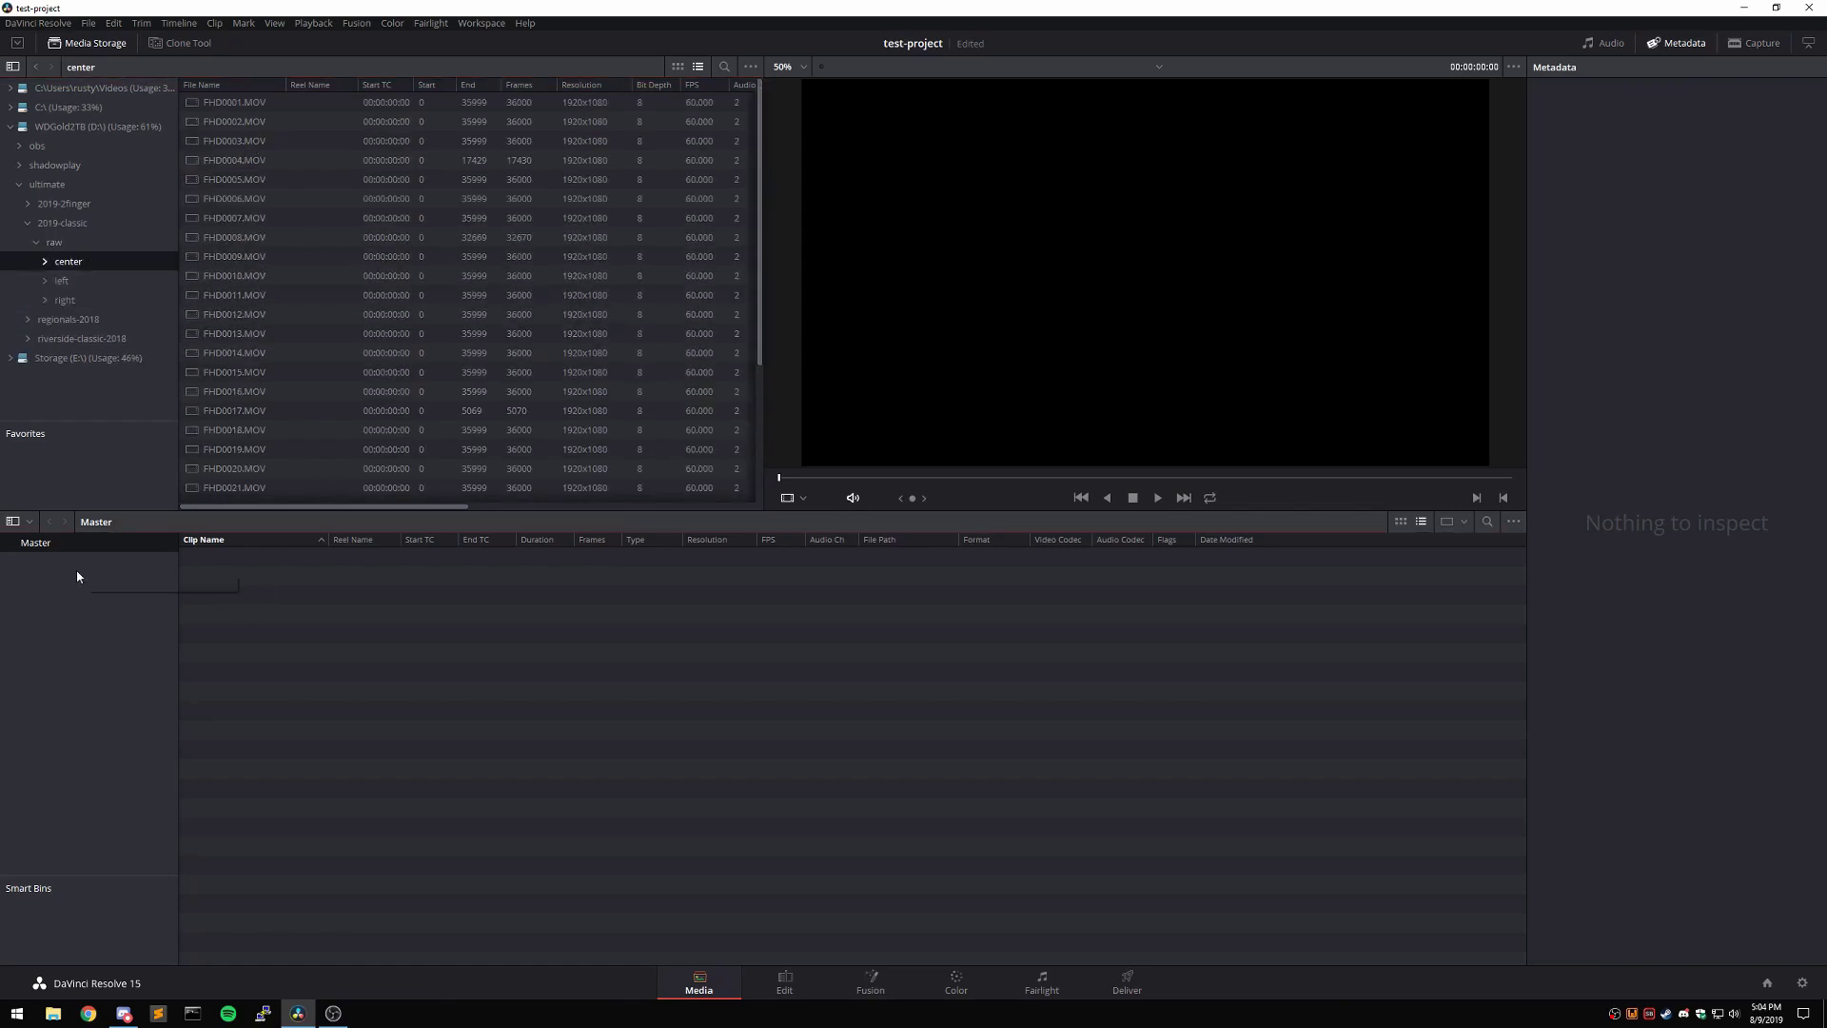
click(122, 581)
key(Return)
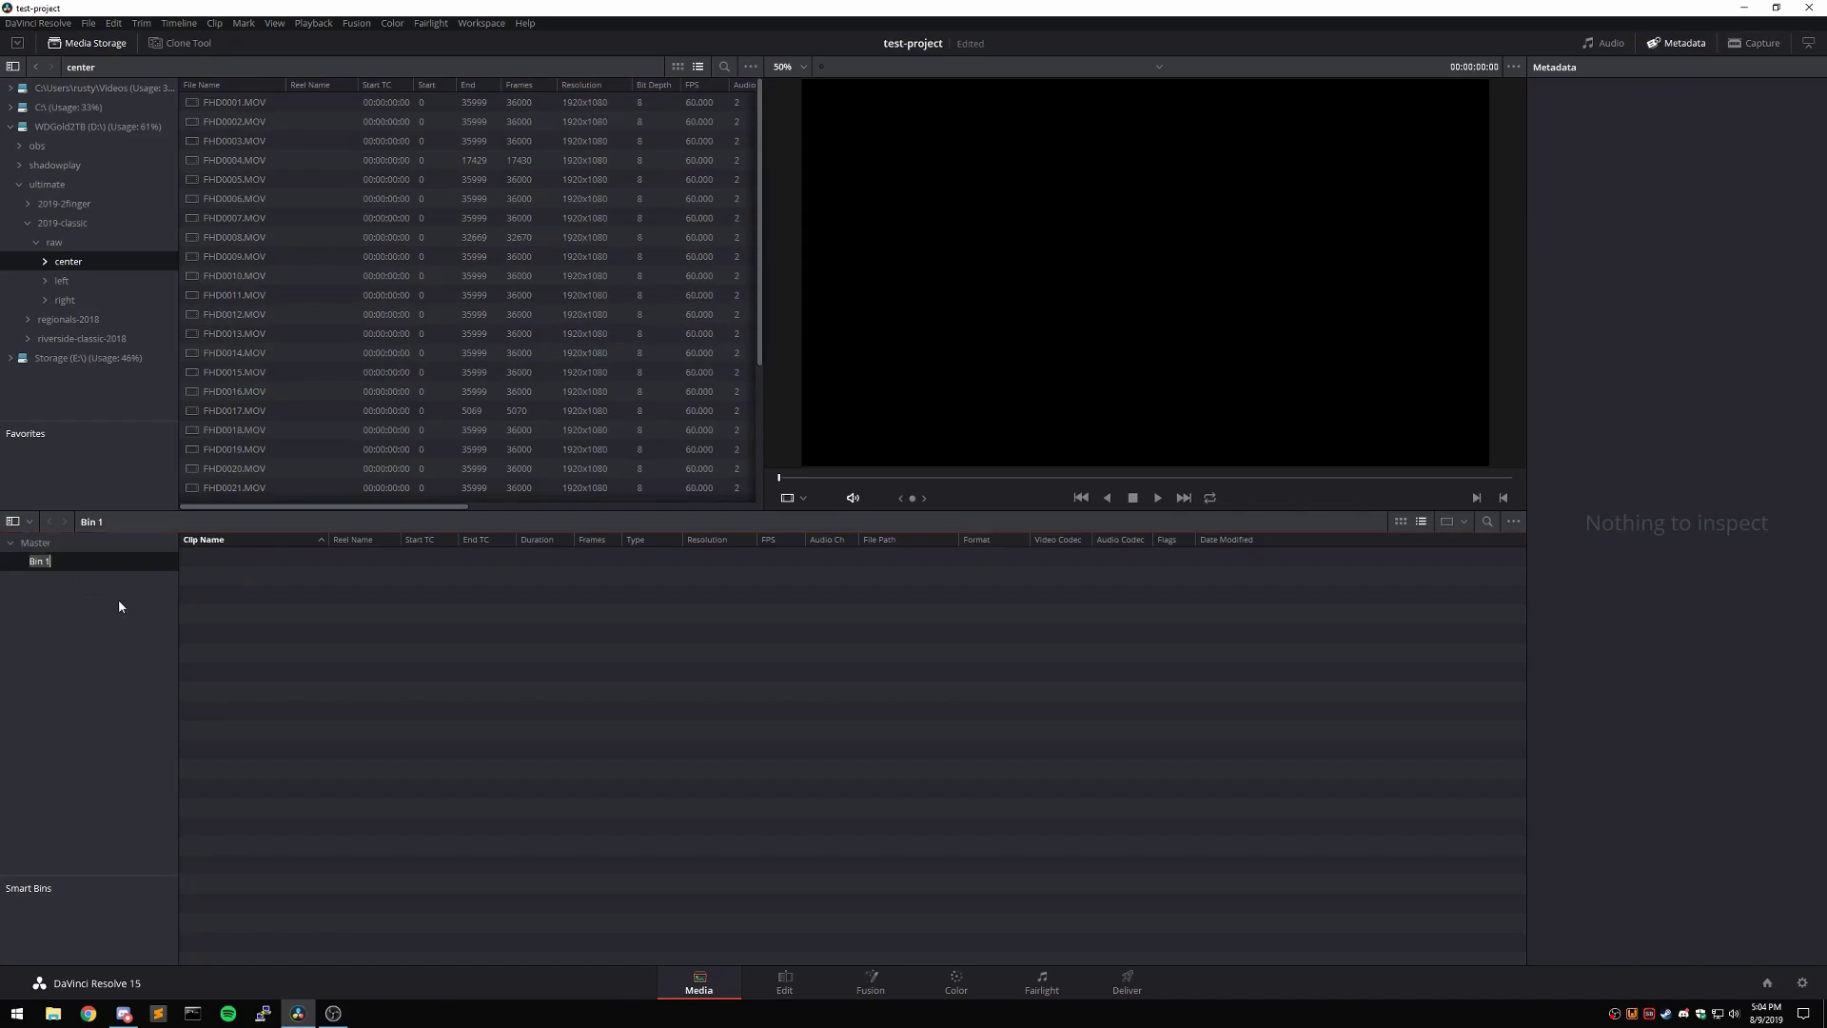
text(classic)
key(Return)
- Add three bins named left, right and center inside the classic bin
right_click(78, 569)
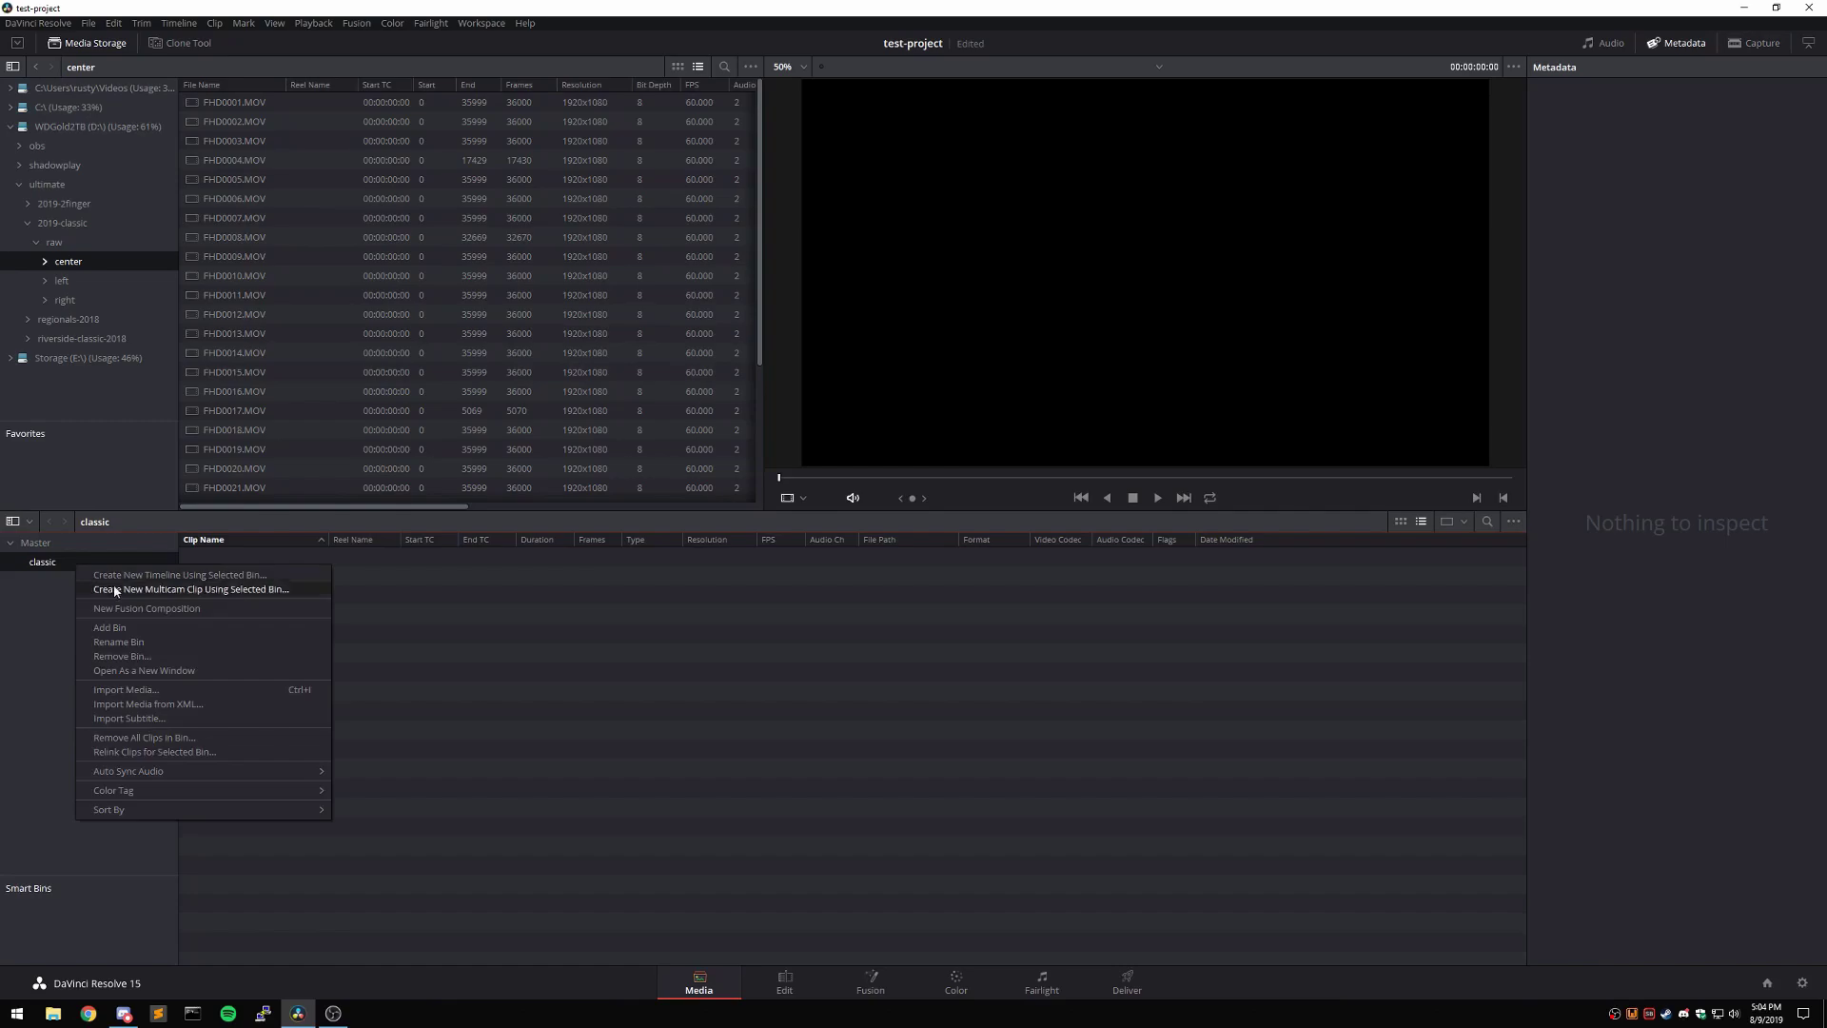
click(130, 624)
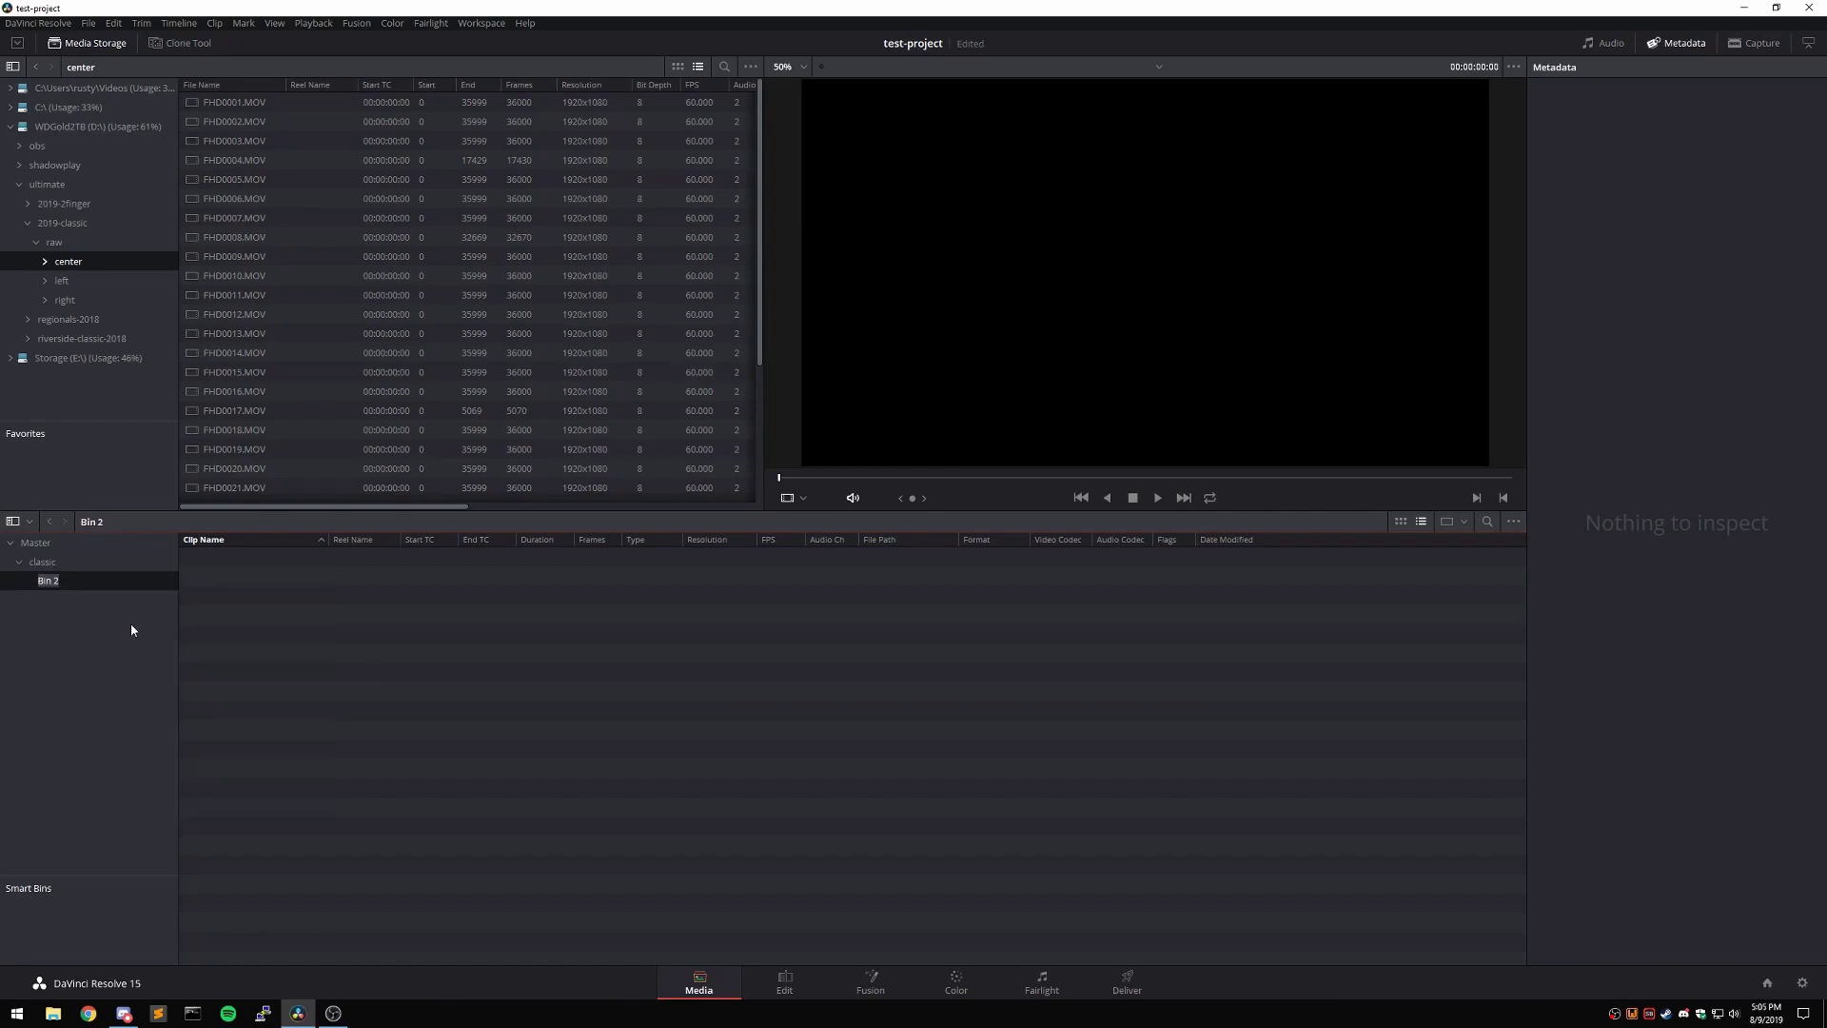
text(left)
key(Return)
right_click(78, 570)
click(130, 632)
text(right)
key(Return)
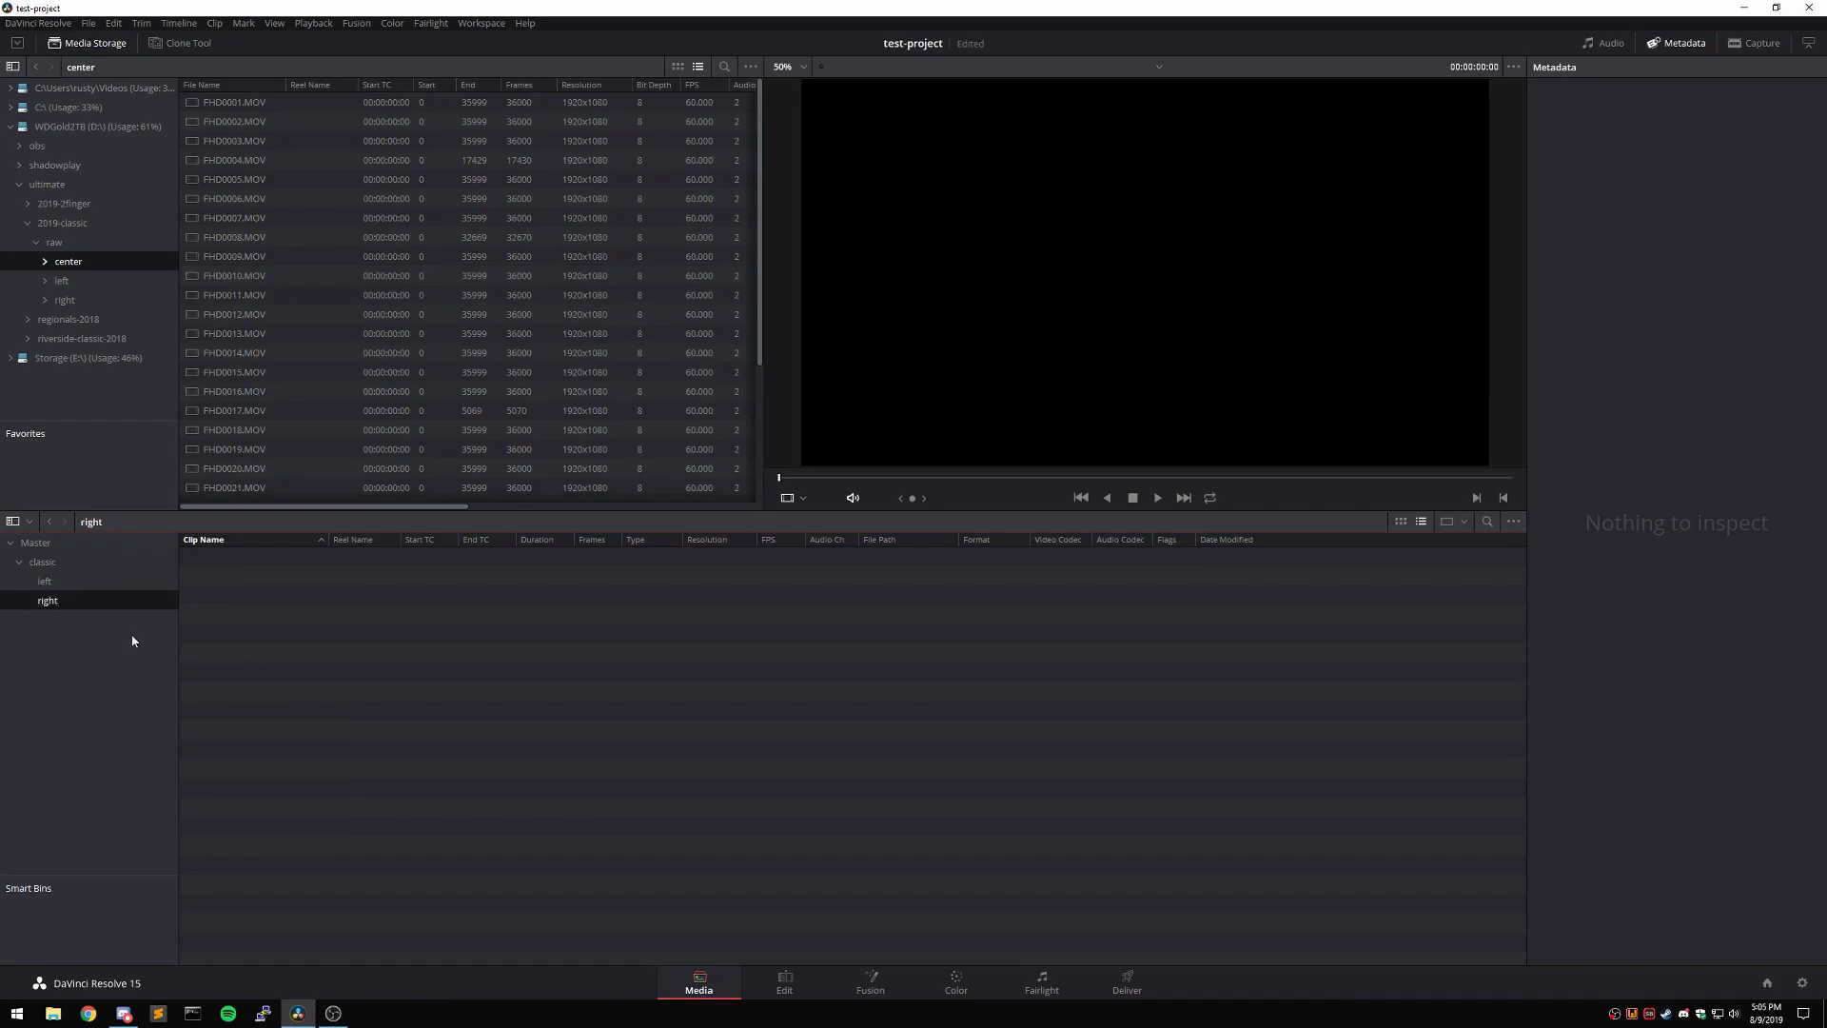
right_click(84, 564)
click(129, 624)
text(center)
key(Return)
- Import all clips from the center folder into the center bin, changing the project frame rate to match the clips
click(250, 102)
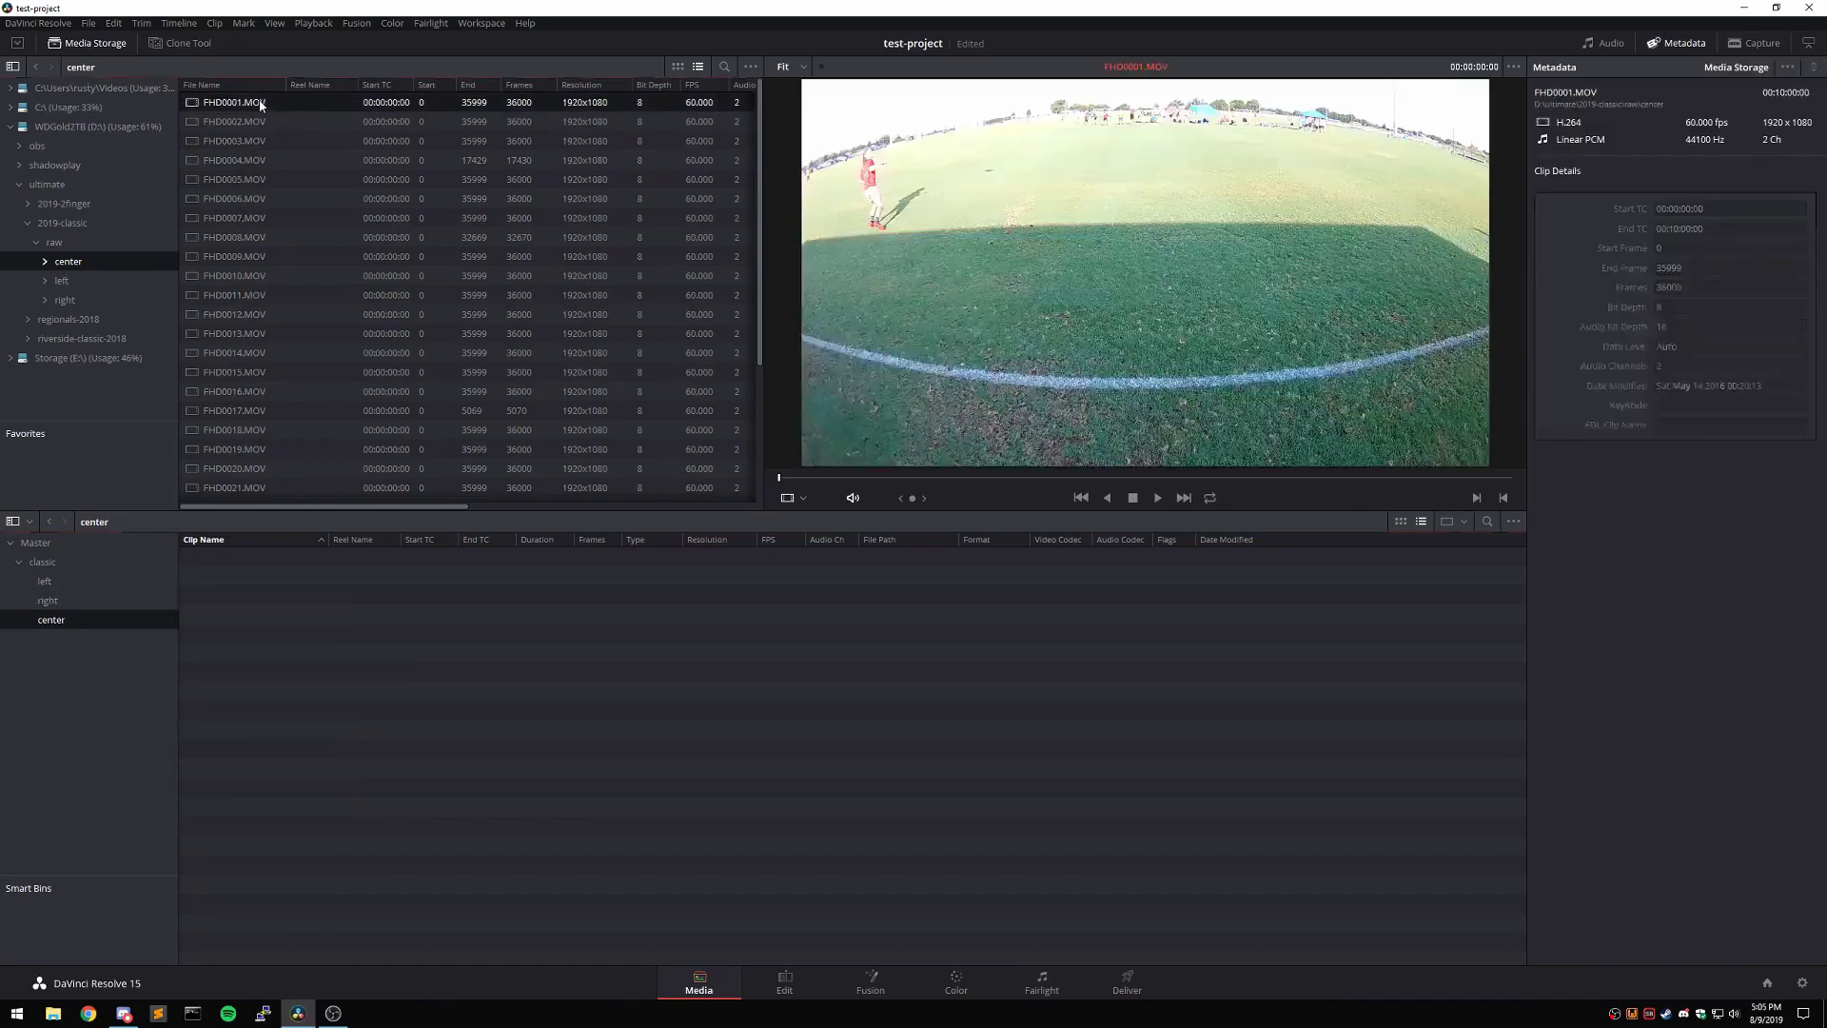
drag(322, 156, 58, 621)
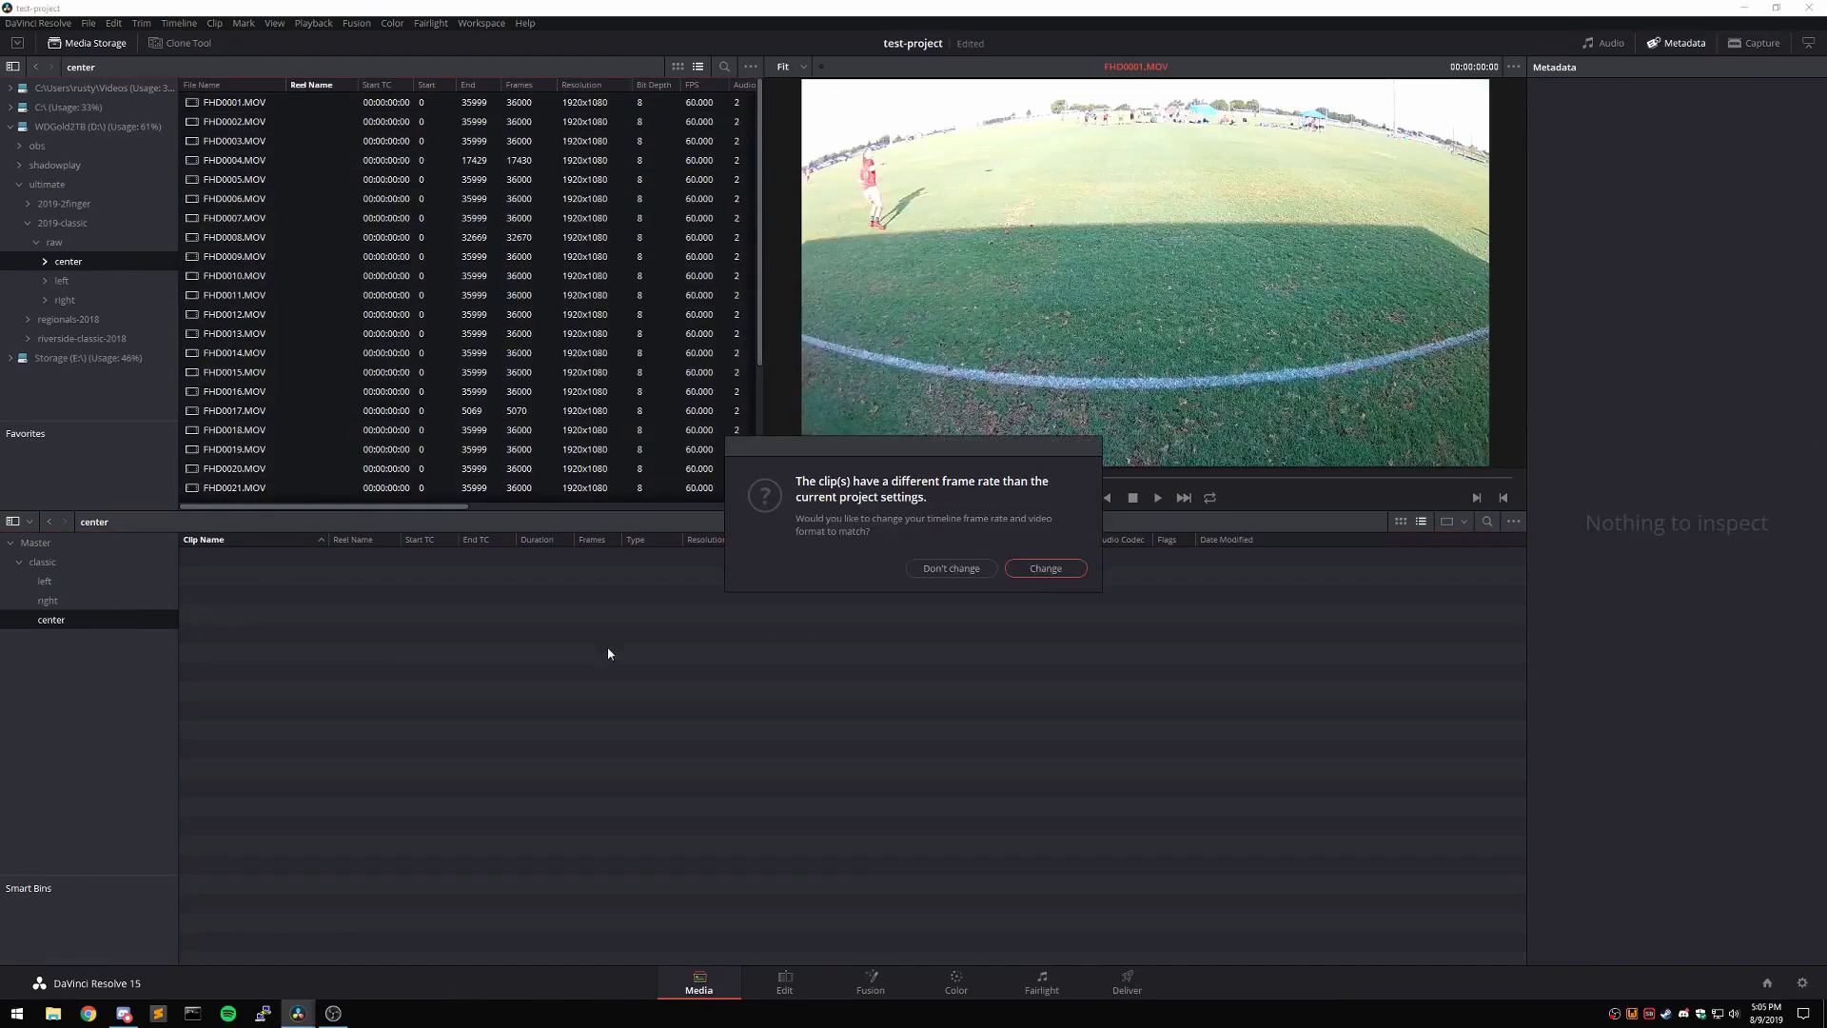
click(1031, 569)
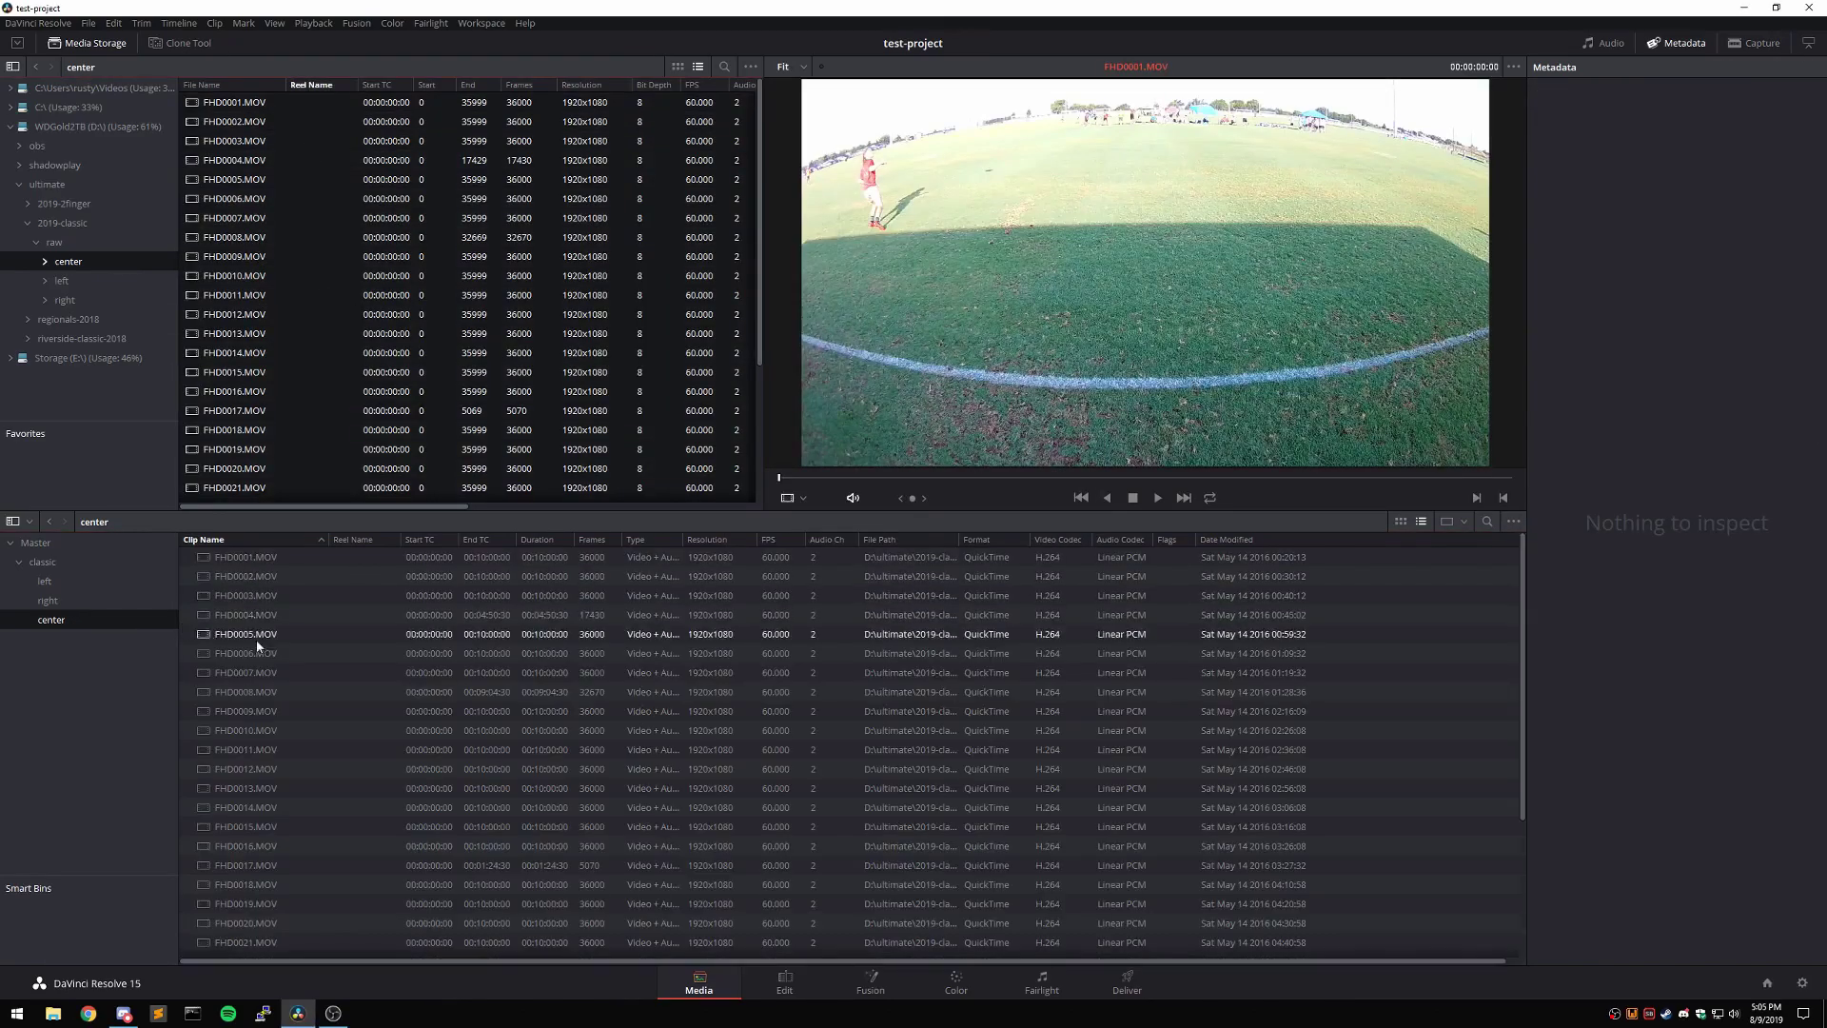
- Import all clips from the 2019-classic raw right folder into the right bin
click(122, 600)
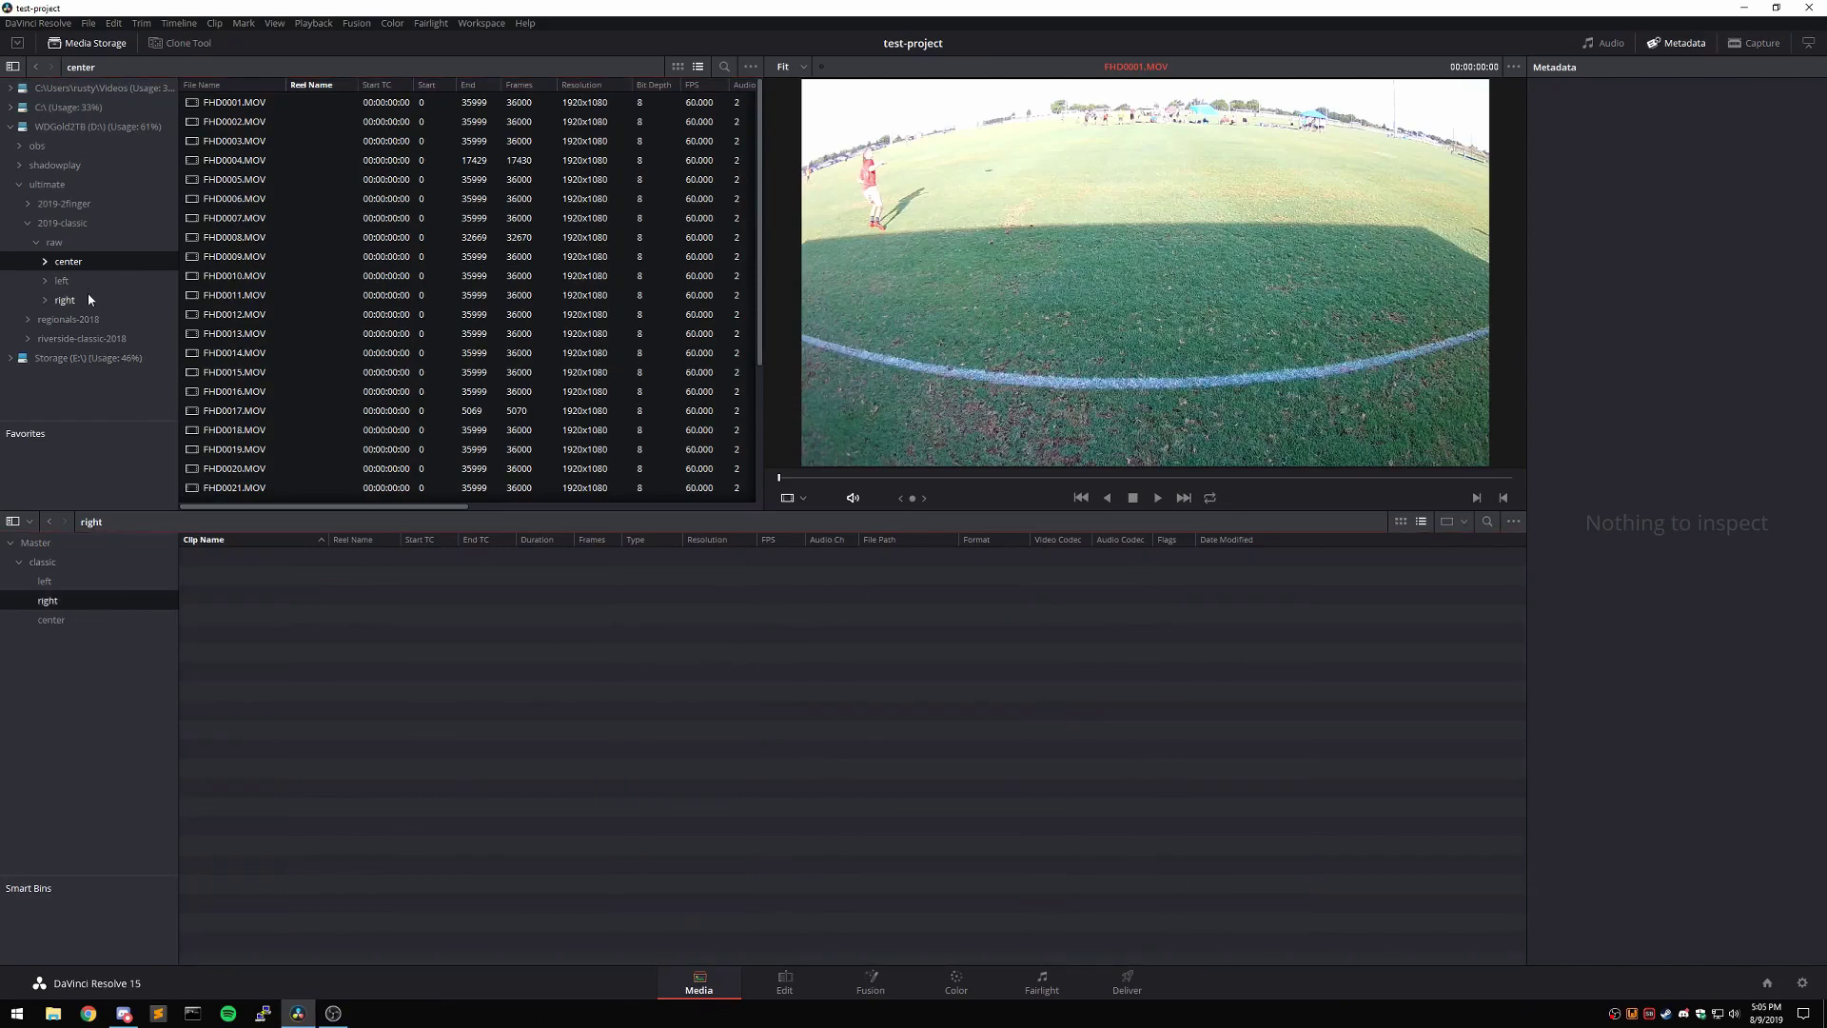
click(367, 197)
drag(359, 213, 80, 609)
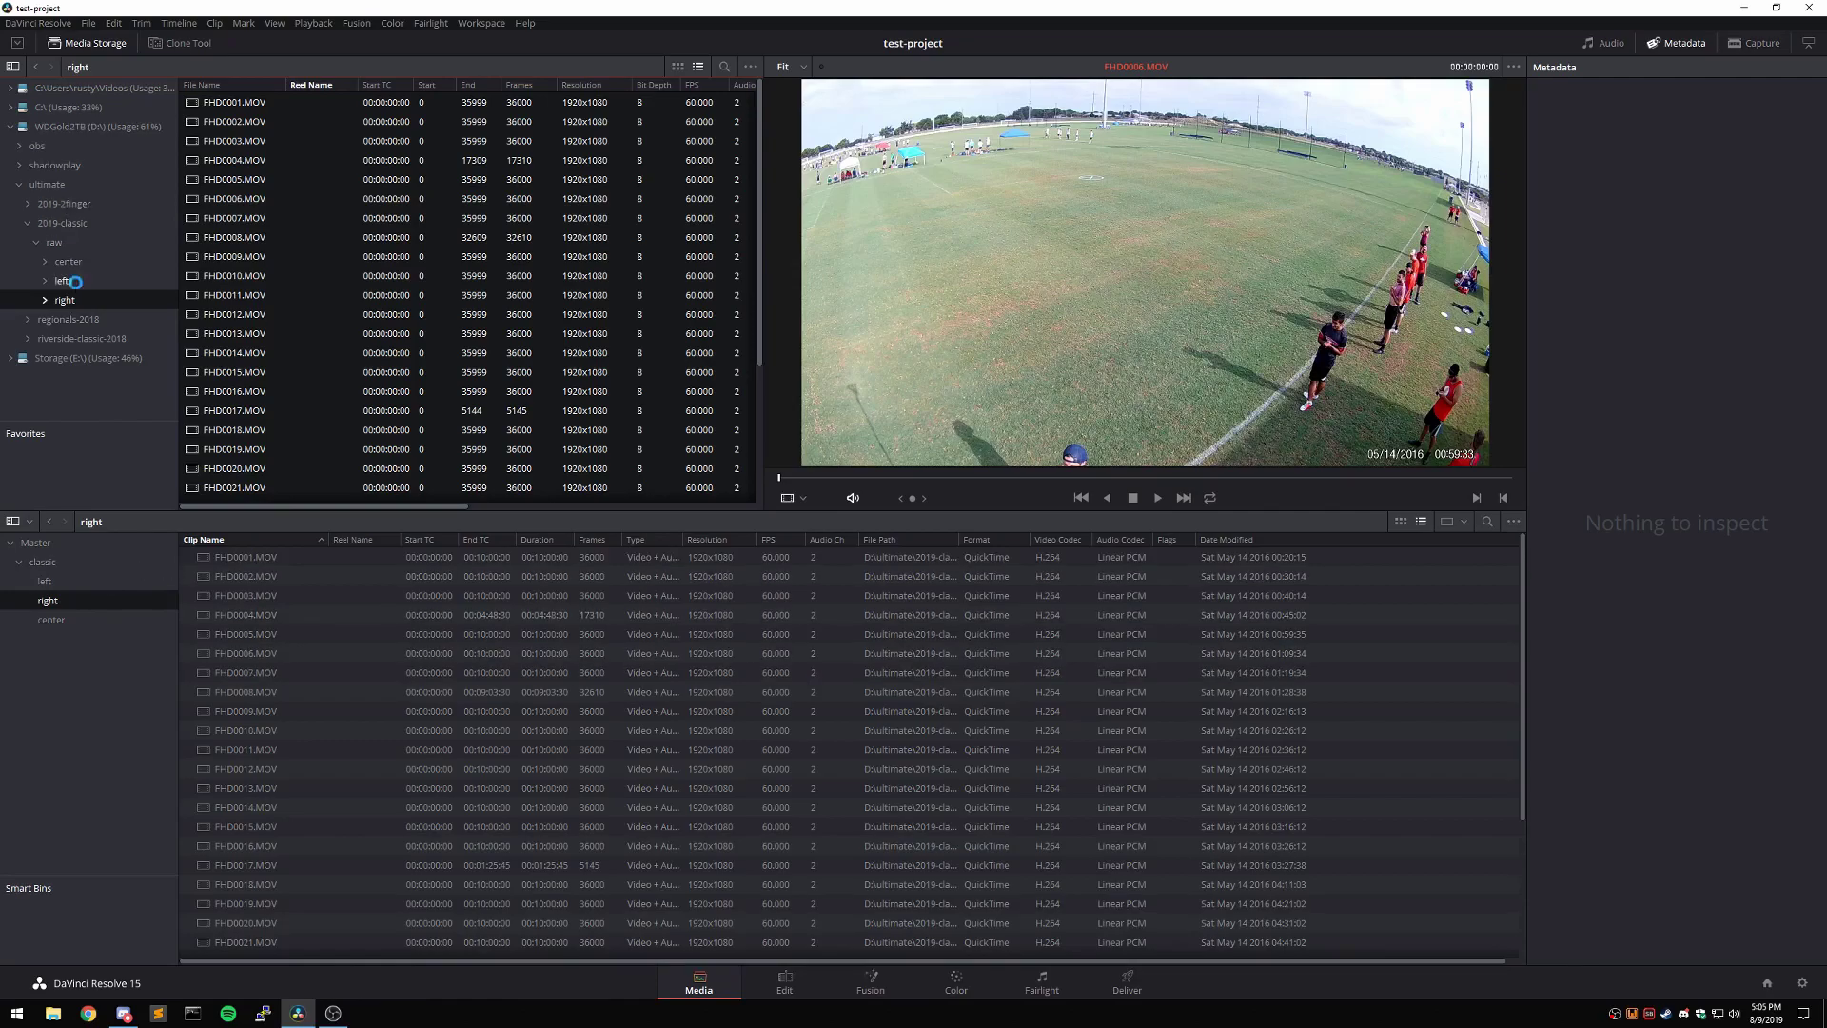
- Import all clips from the raw left folder into the left bin and check the contents of the bins
click(69, 281)
click(375, 238)
key(ctrl+a)
drag(437, 200, 70, 583)
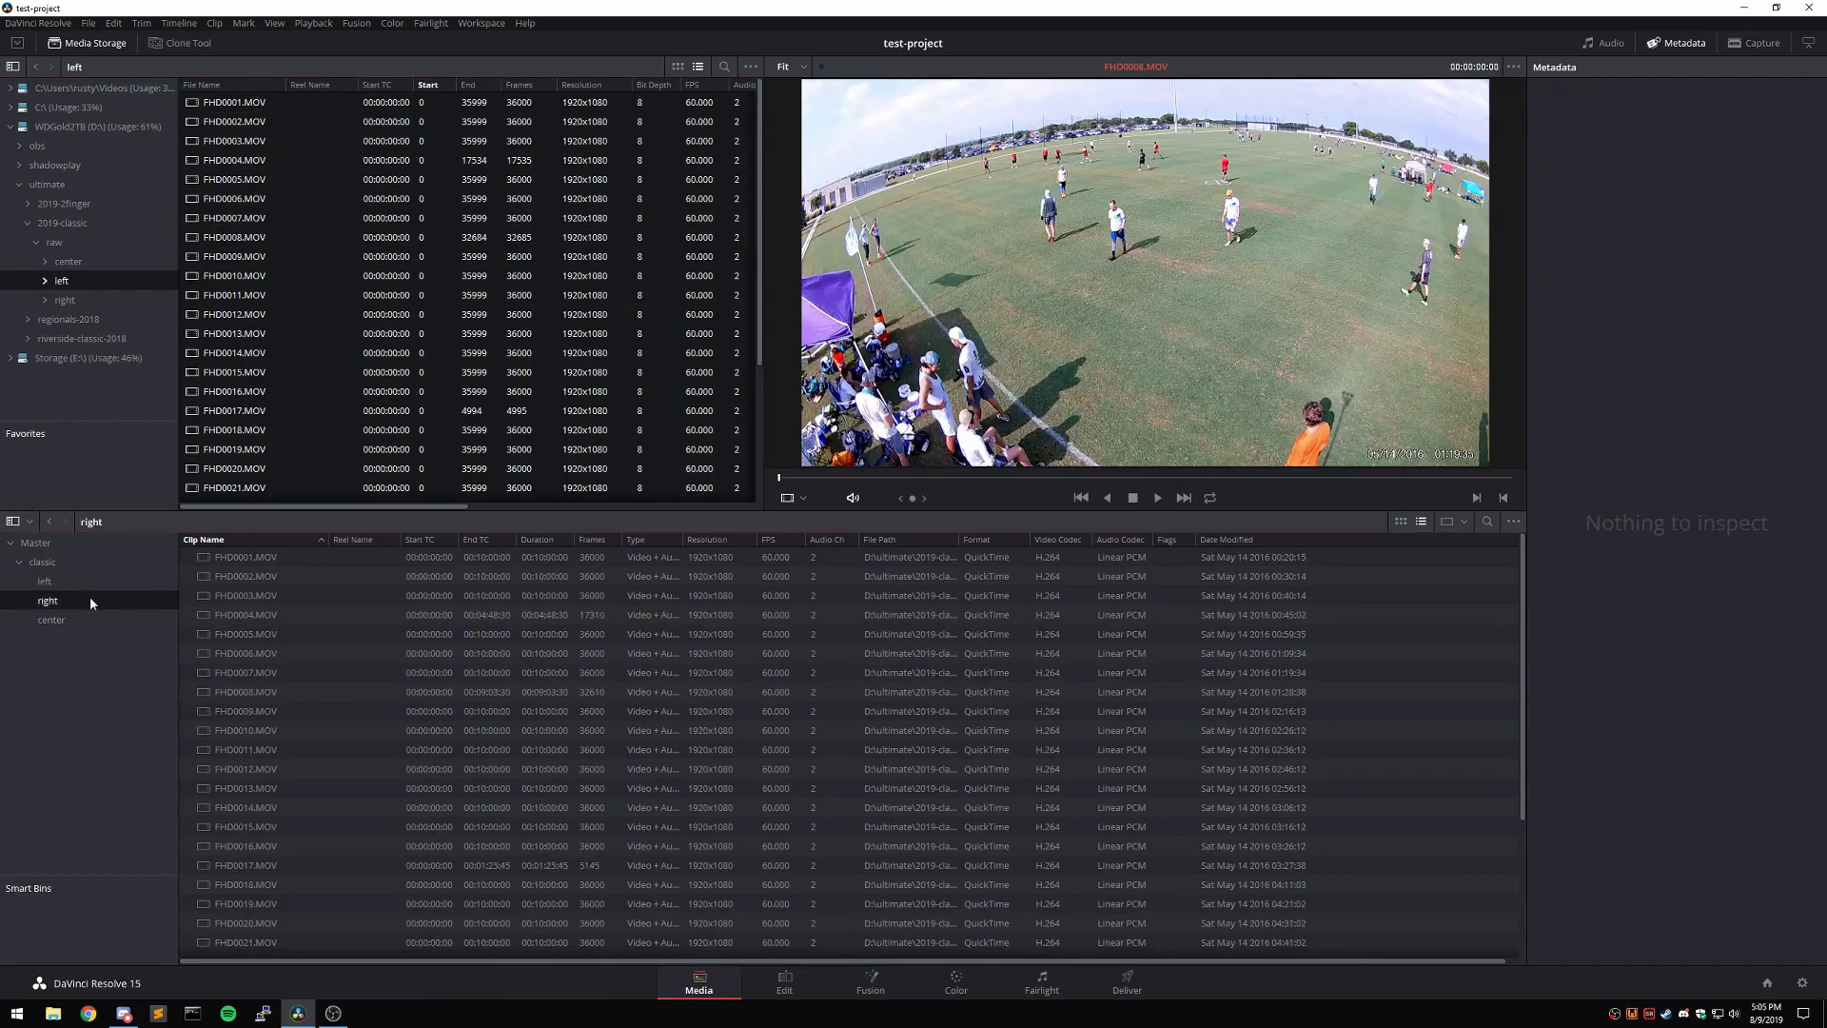
click(85, 618)
click(82, 601)
click(82, 585)
click(82, 601)
- Create a timeline named T-left-1-4 from clips FHD0001 to FHD0004 in the left bin
click(82, 581)
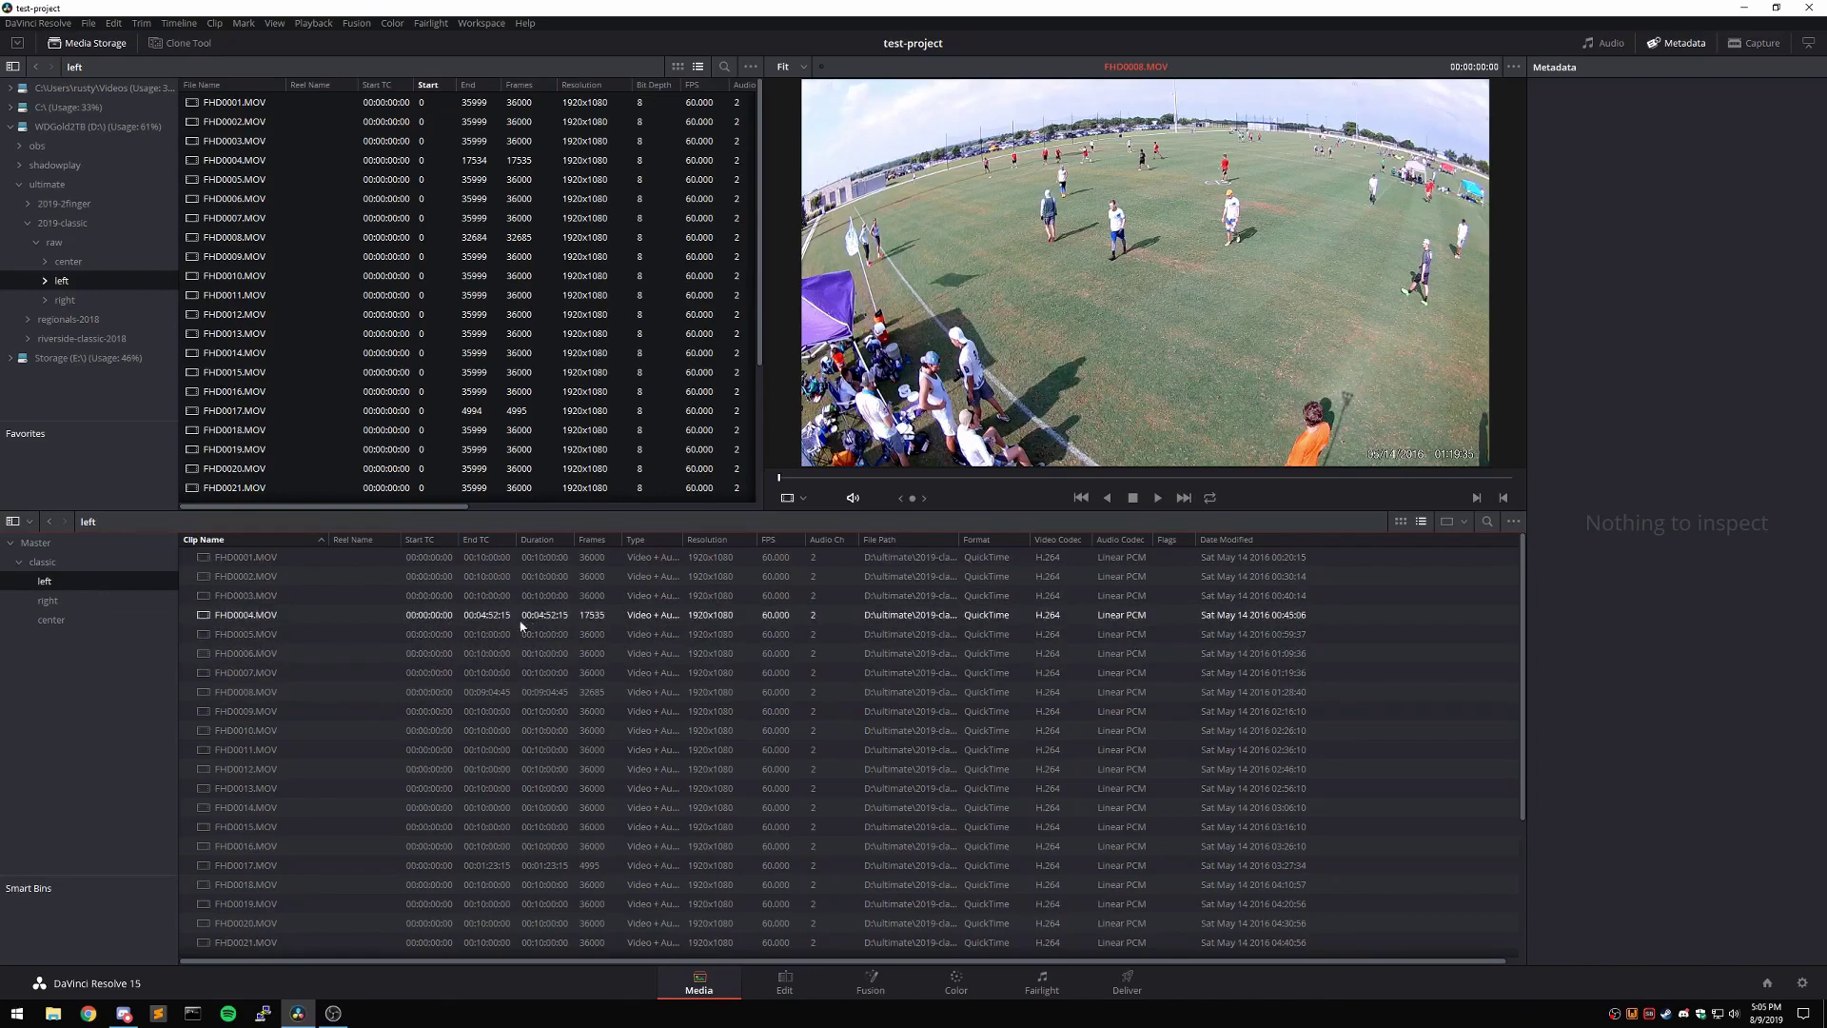
click(431, 558)
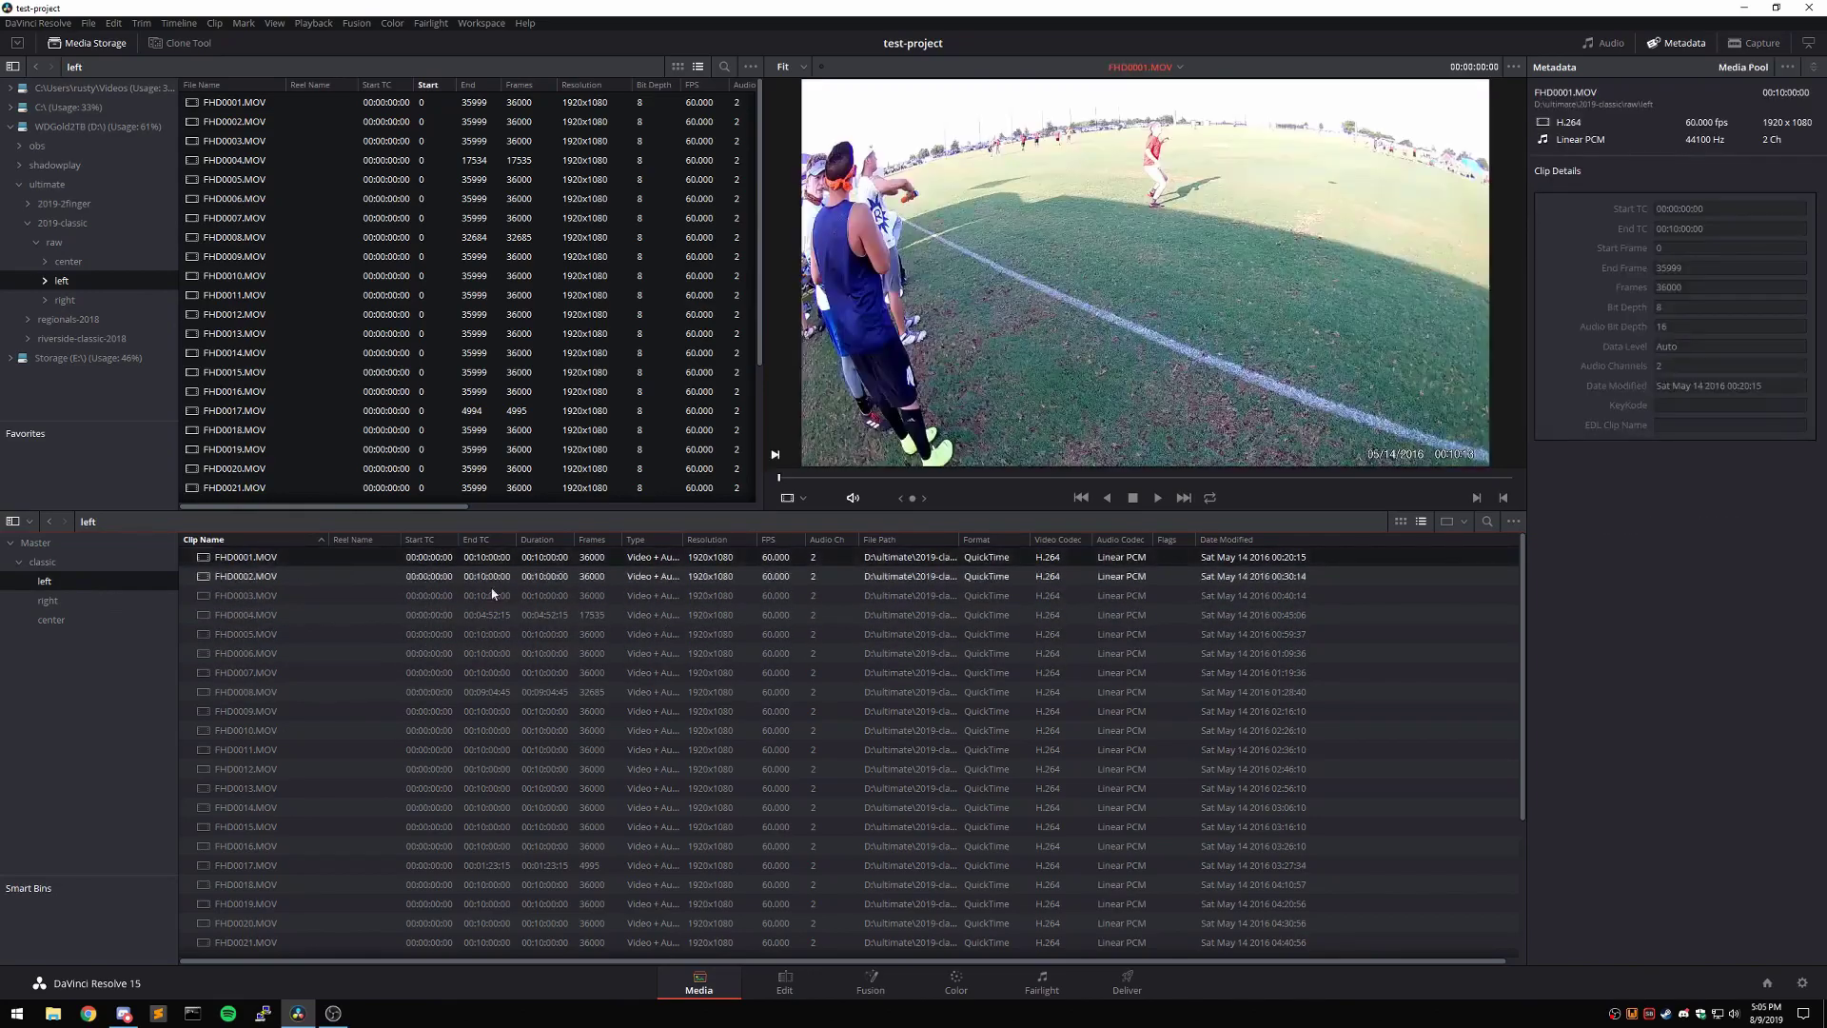
shift+click(575, 616)
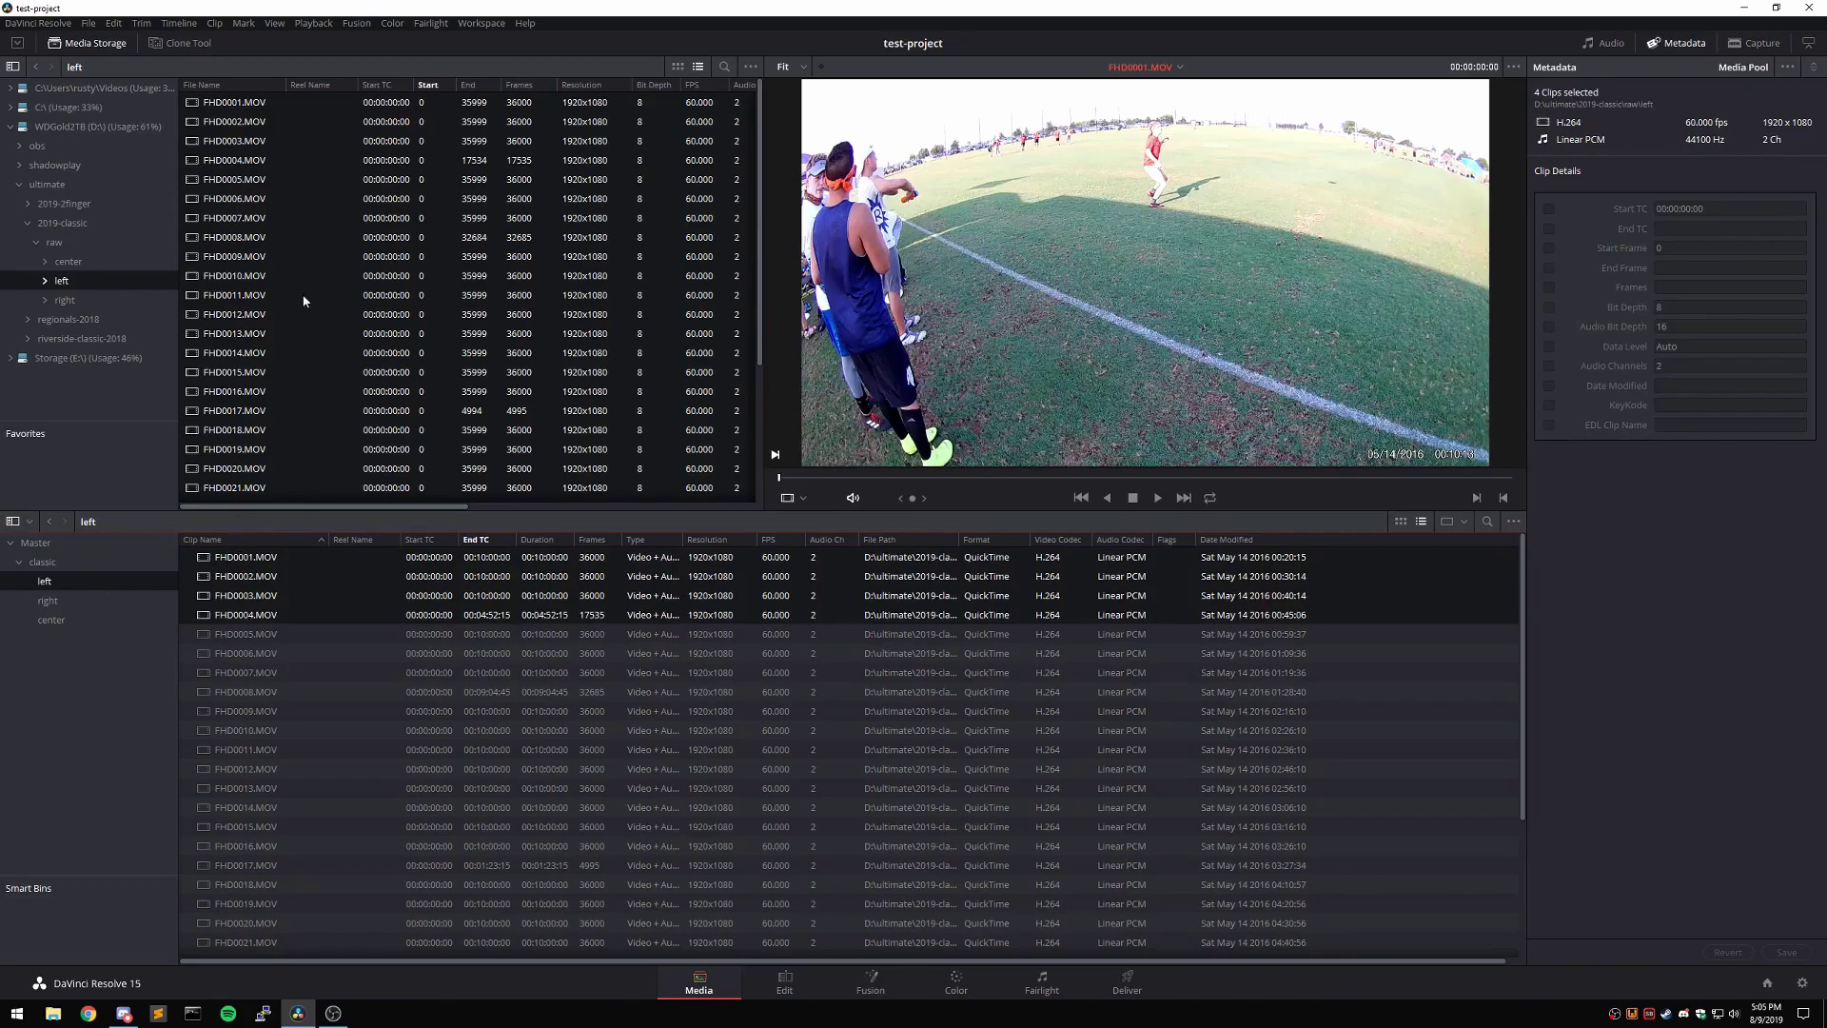
right_click(312, 575)
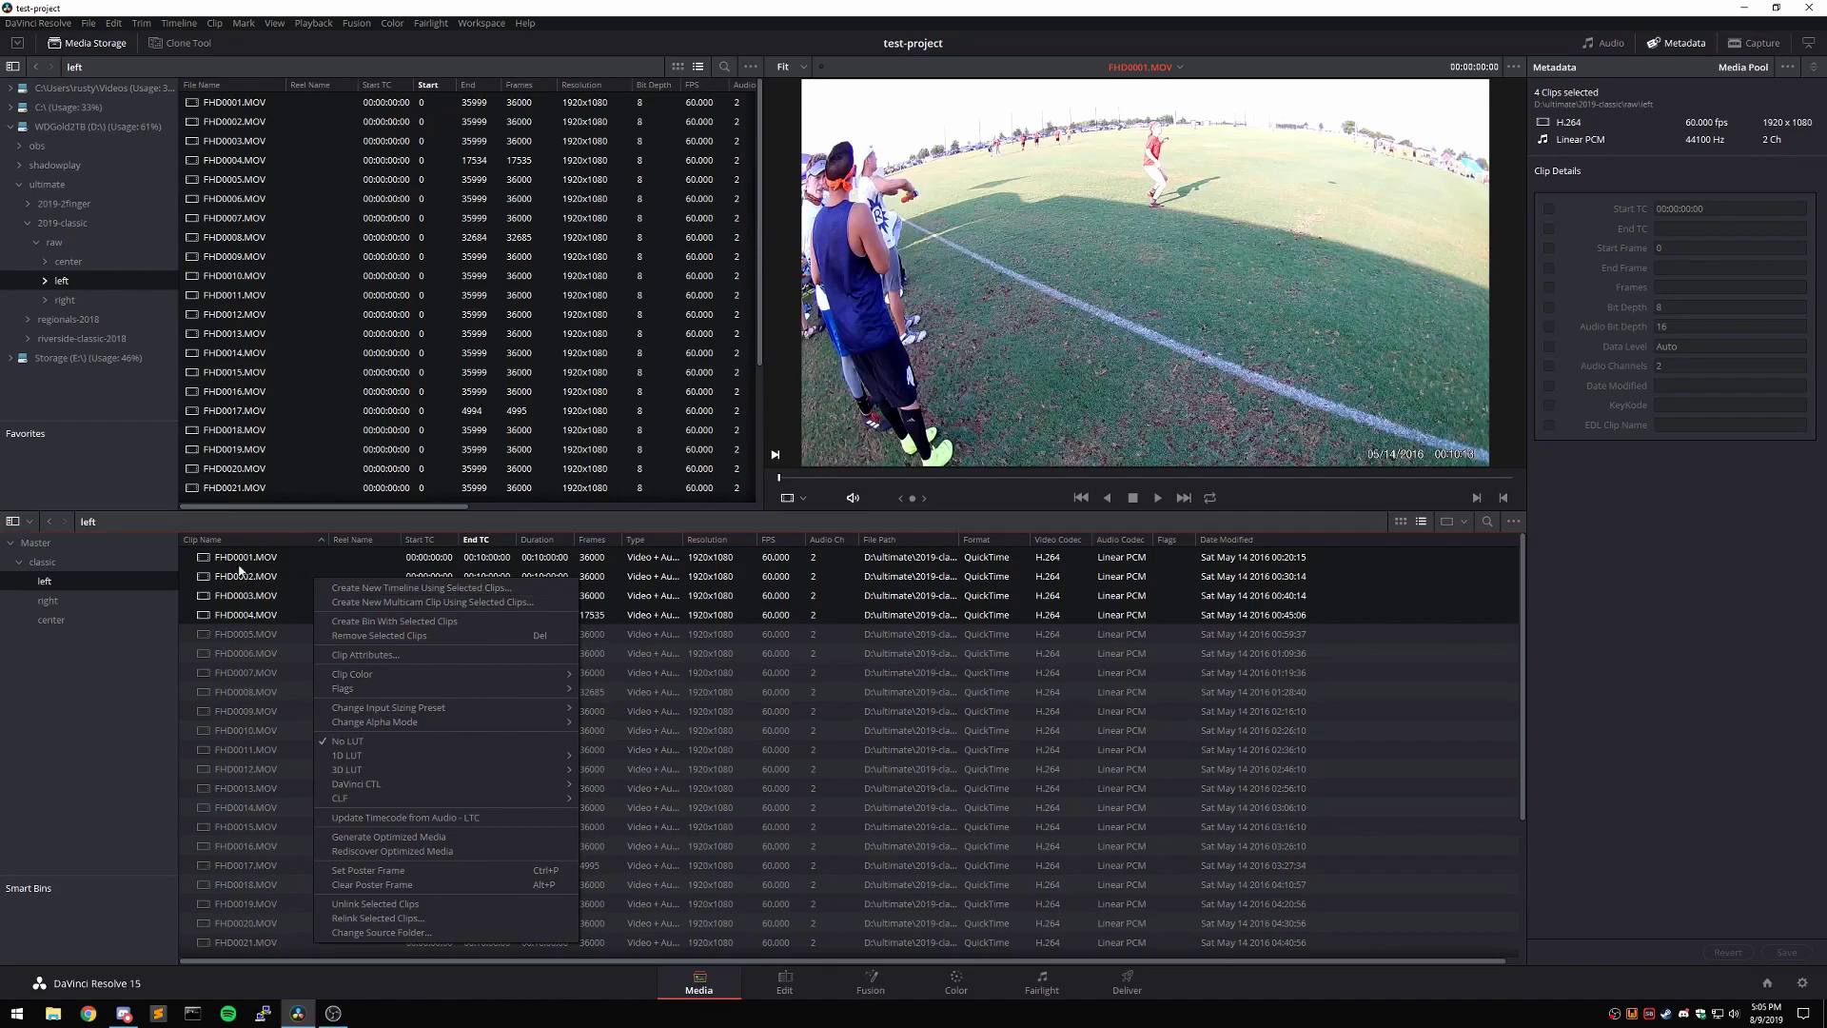
click(381, 589)
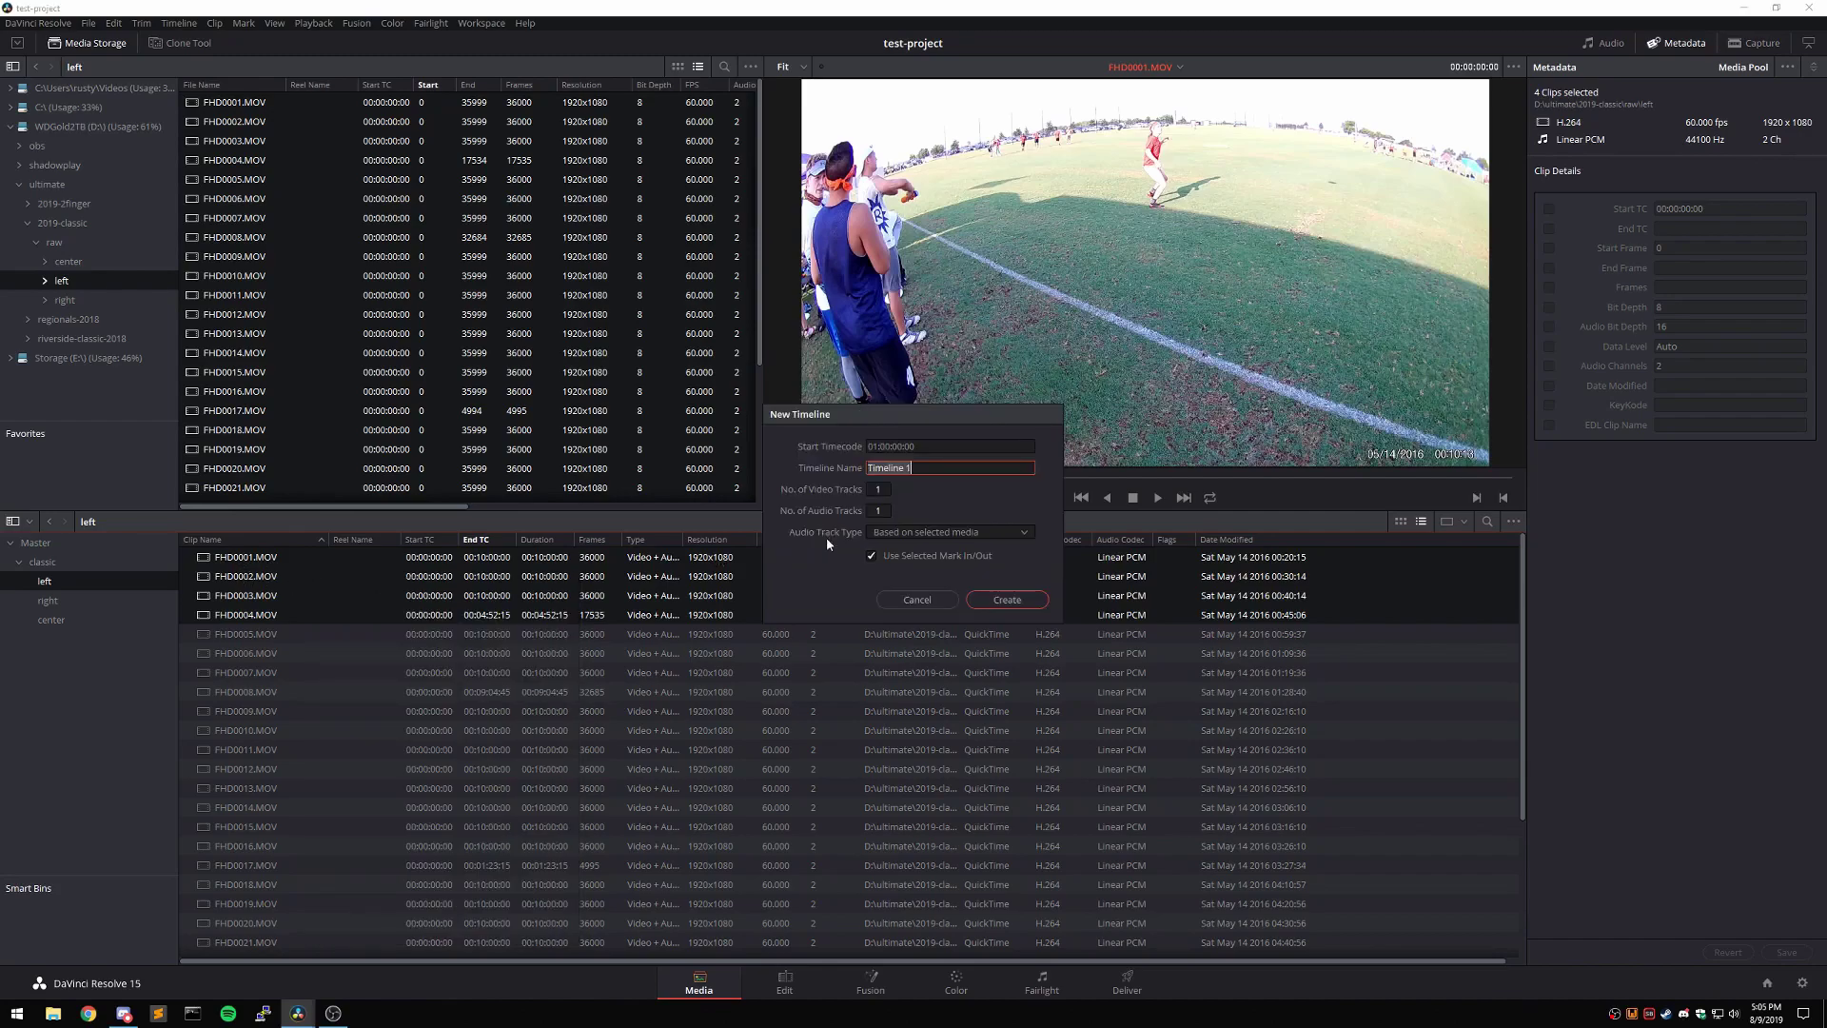
text(T)
text(left-1-4)
click(1006, 601)
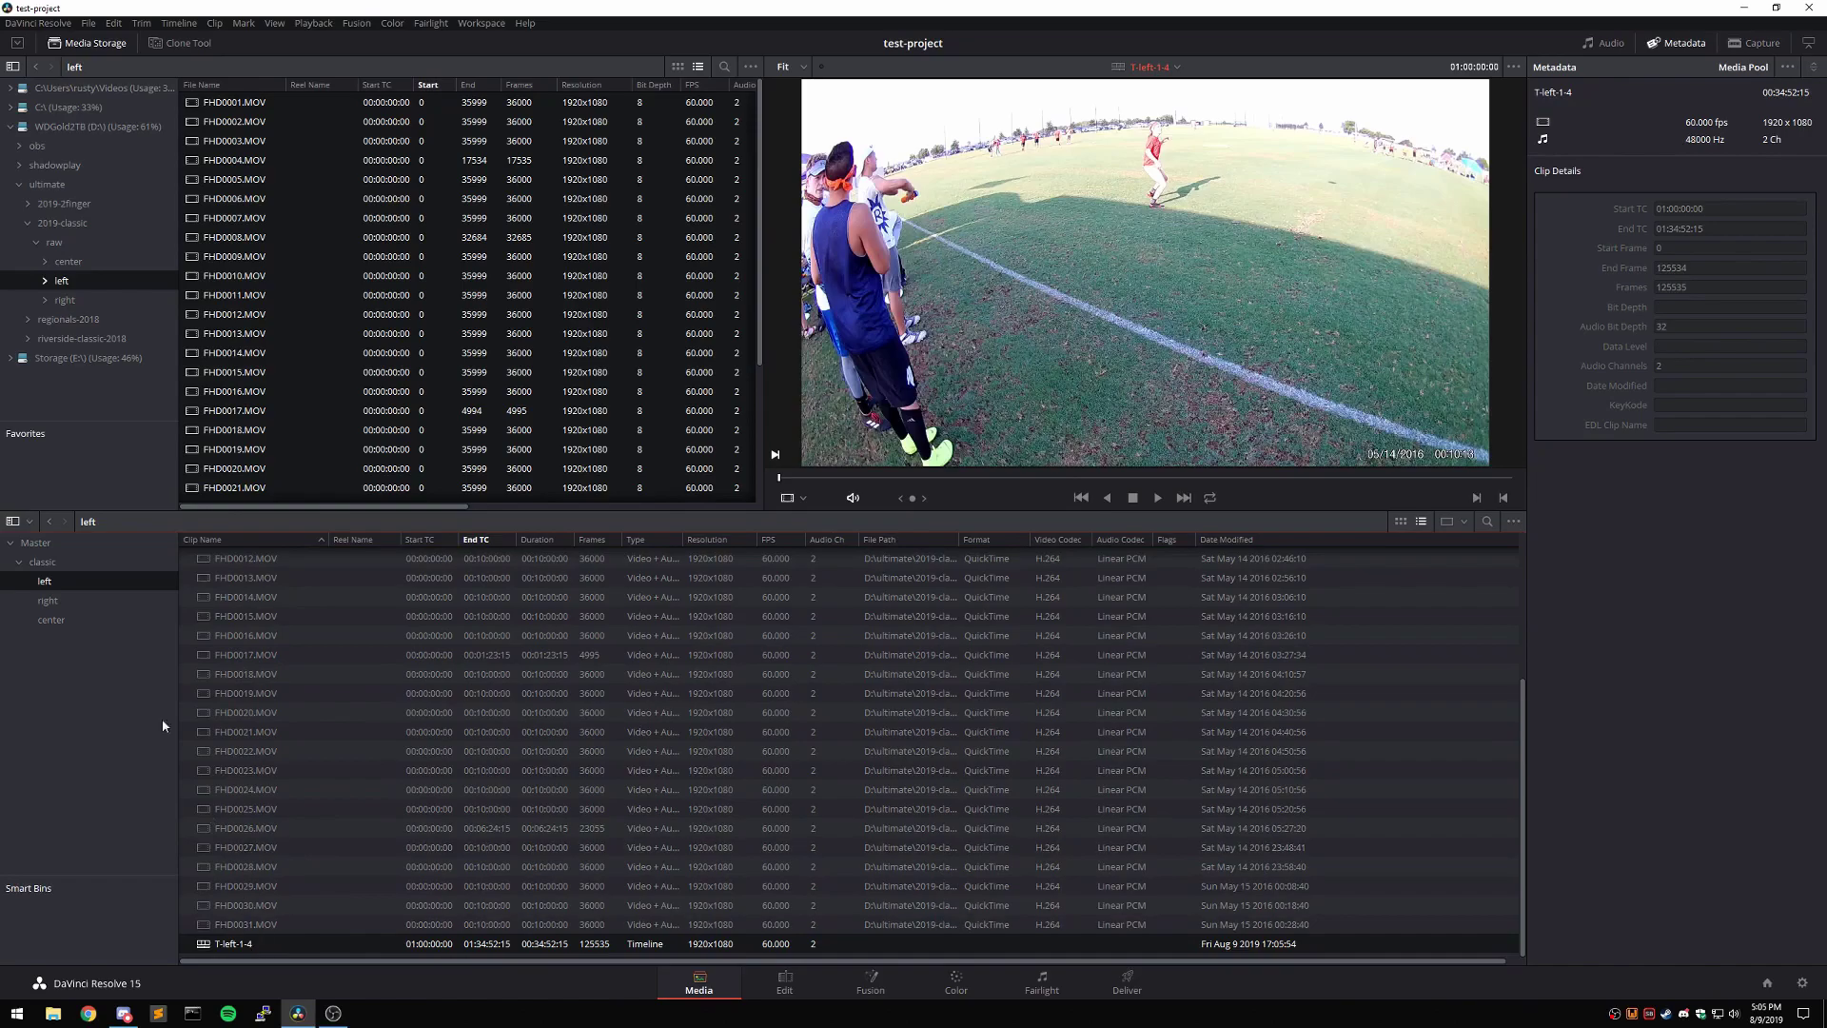
click(50, 600)
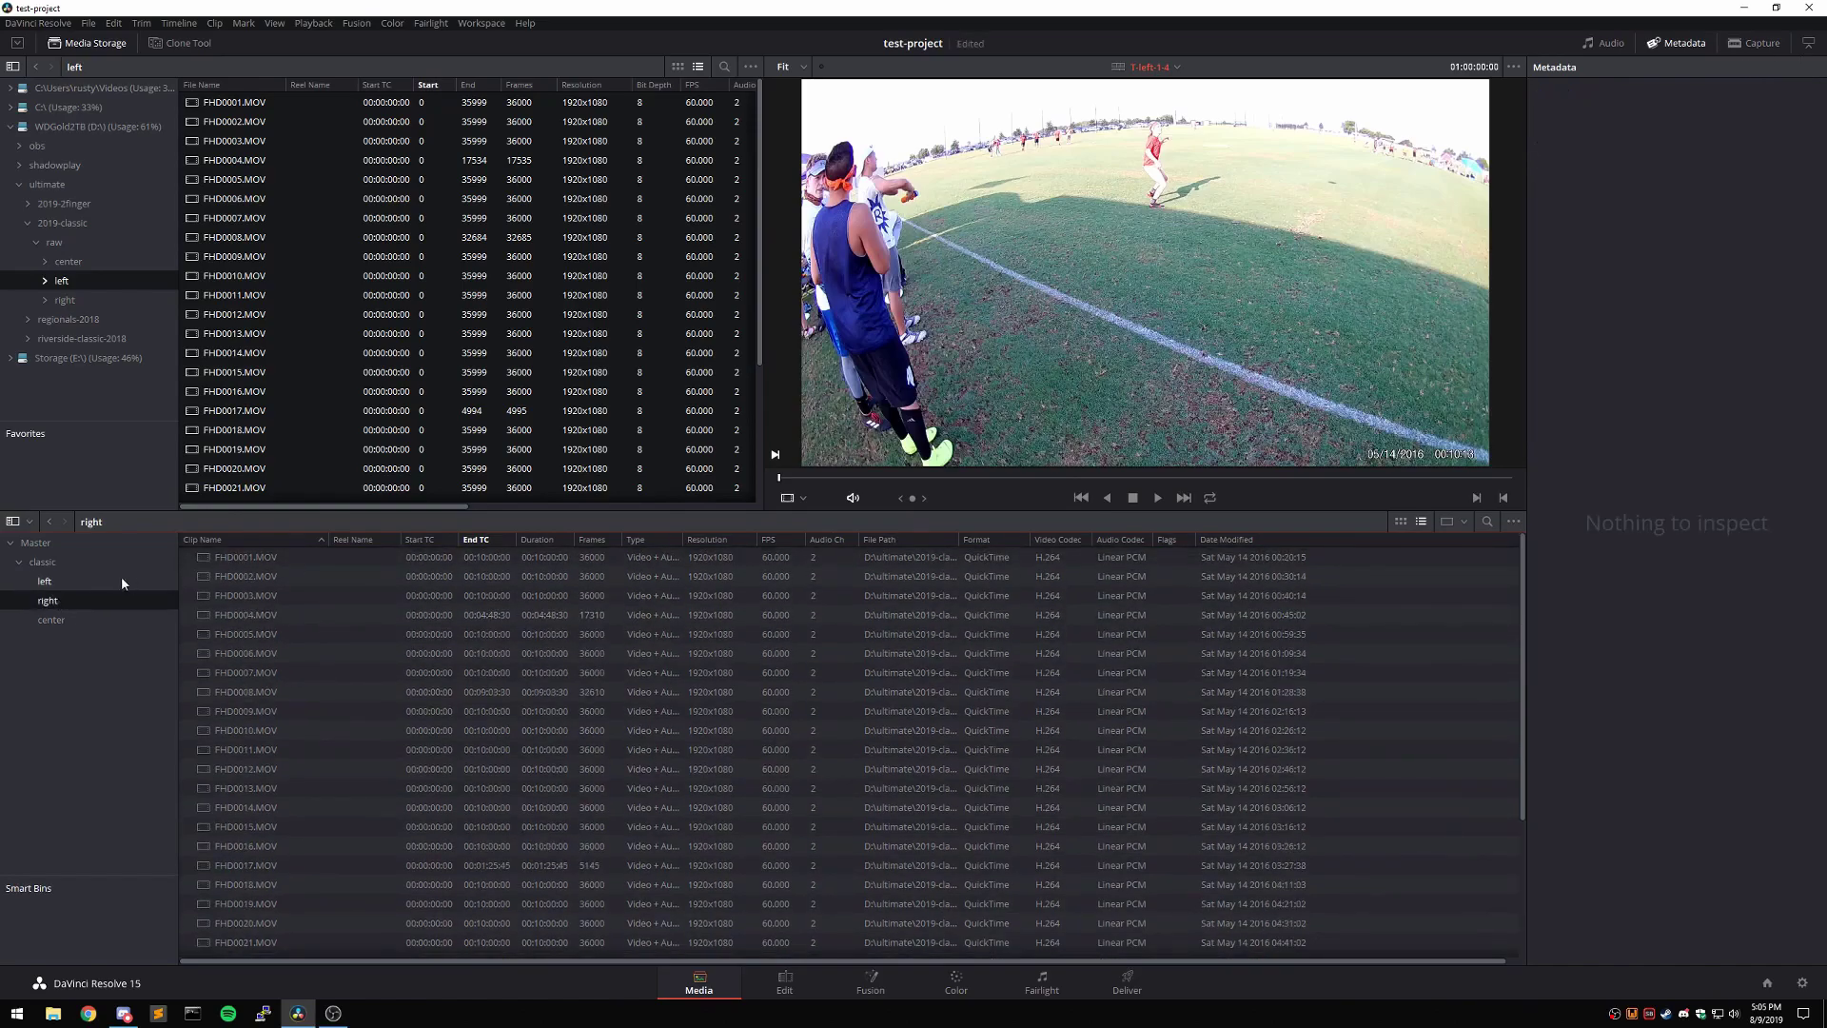
click(44, 581)
click(295, 634)
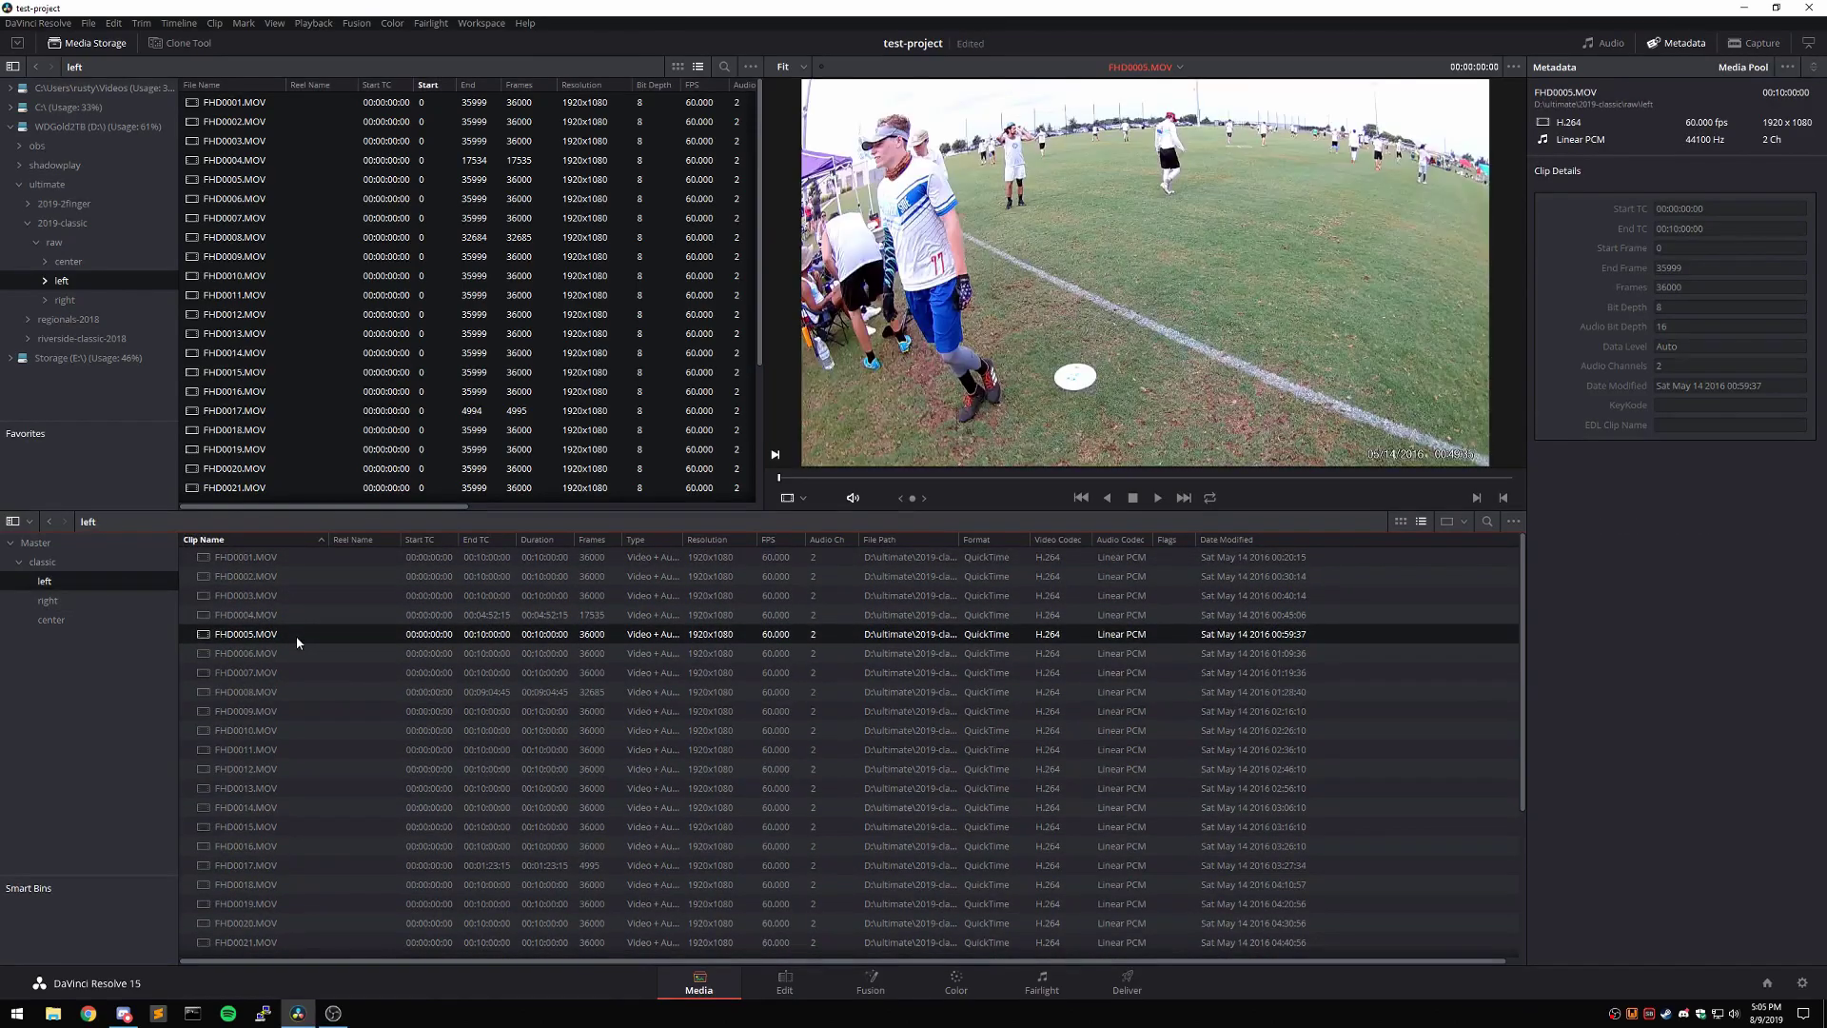
shift+click(568, 695)
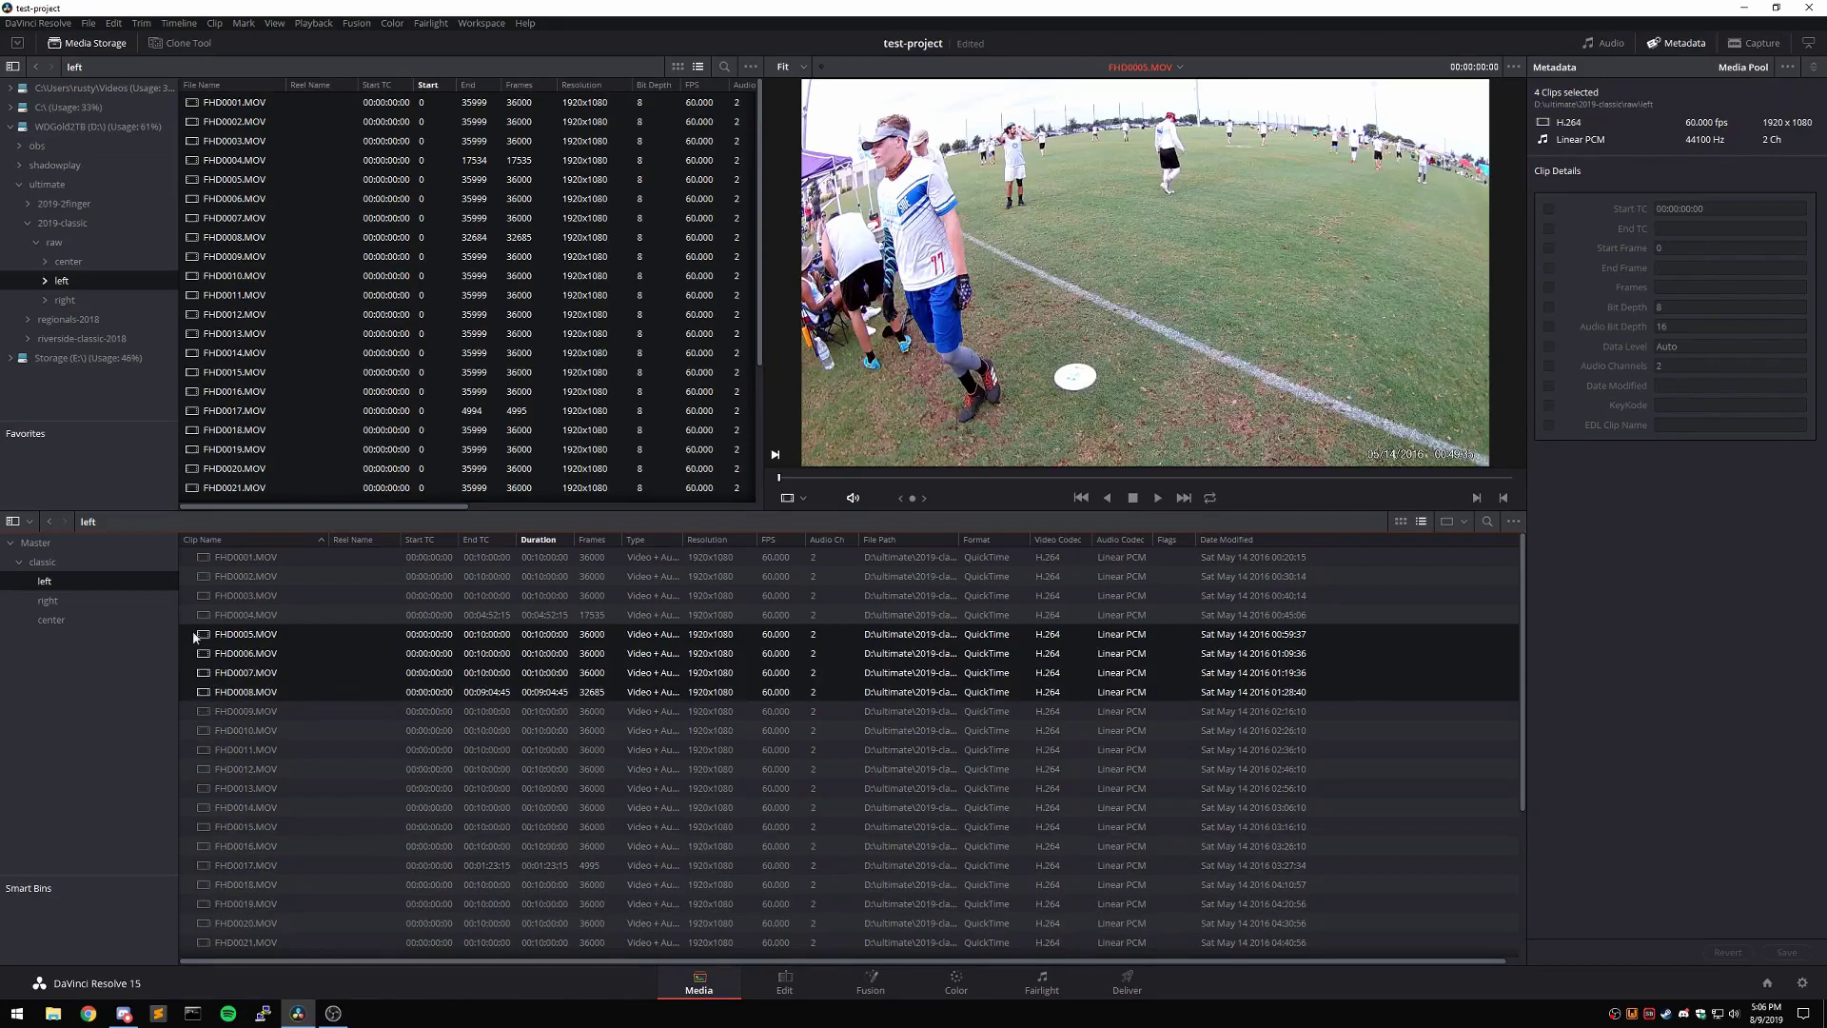
- Create a timeline named T-center-1-4 from clips FHD0001 to FHD0004 in the center bin
click(82, 619)
click(282, 556)
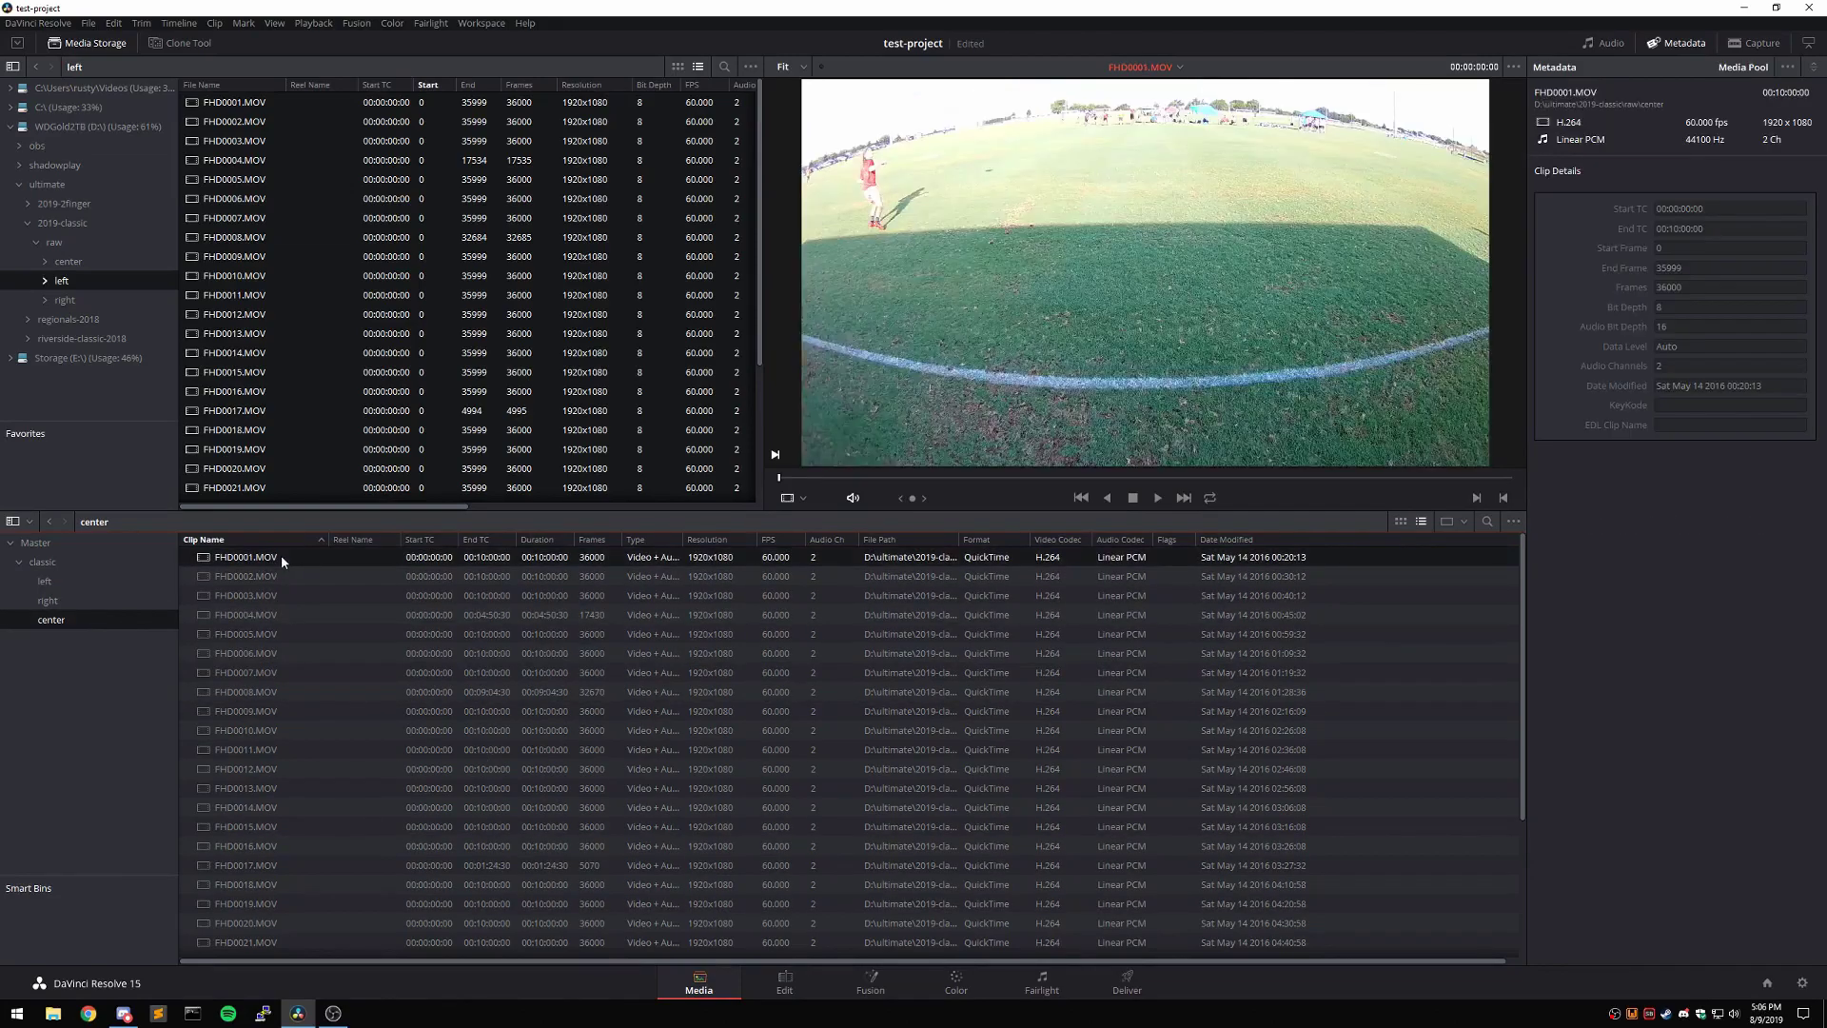
shift+click(282, 615)
right_click(329, 582)
click(451, 591)
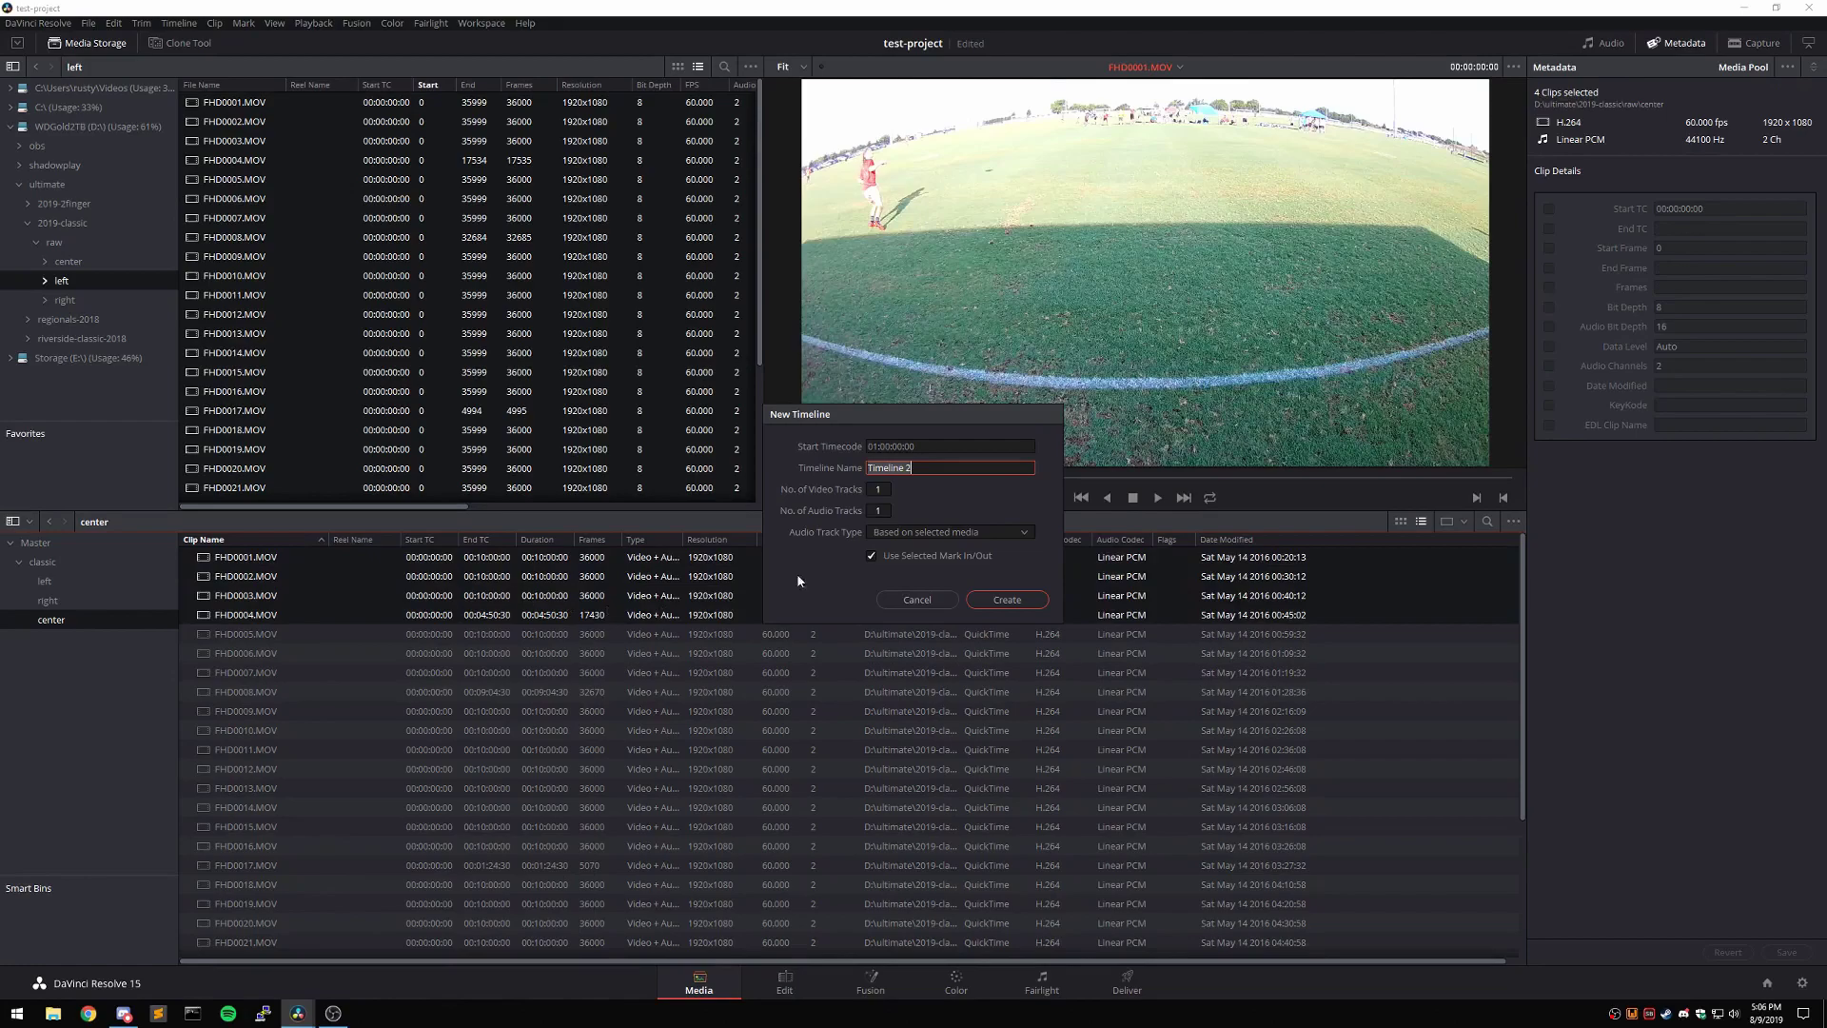
text(T-center-1-4)
click(1005, 605)
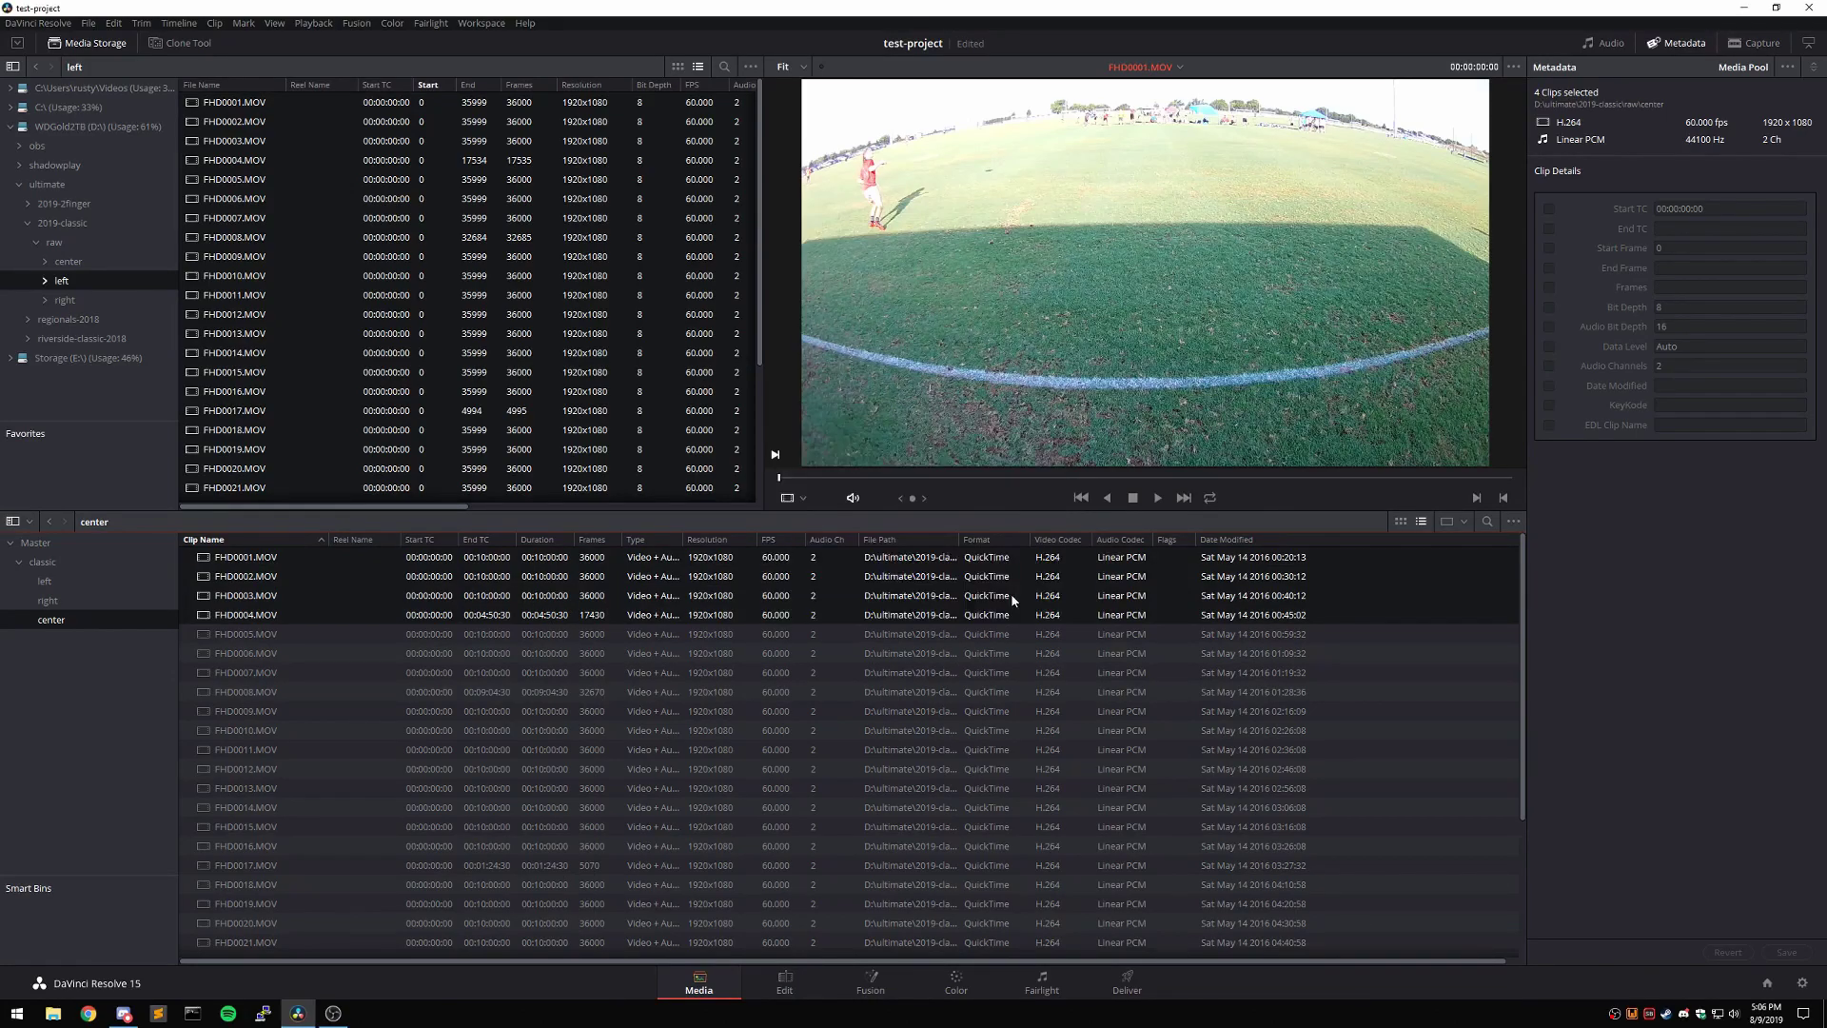
- Create a timeline named T-right-1-4 from clips FHD0001 to FHD0004 in the right bin
click(96, 598)
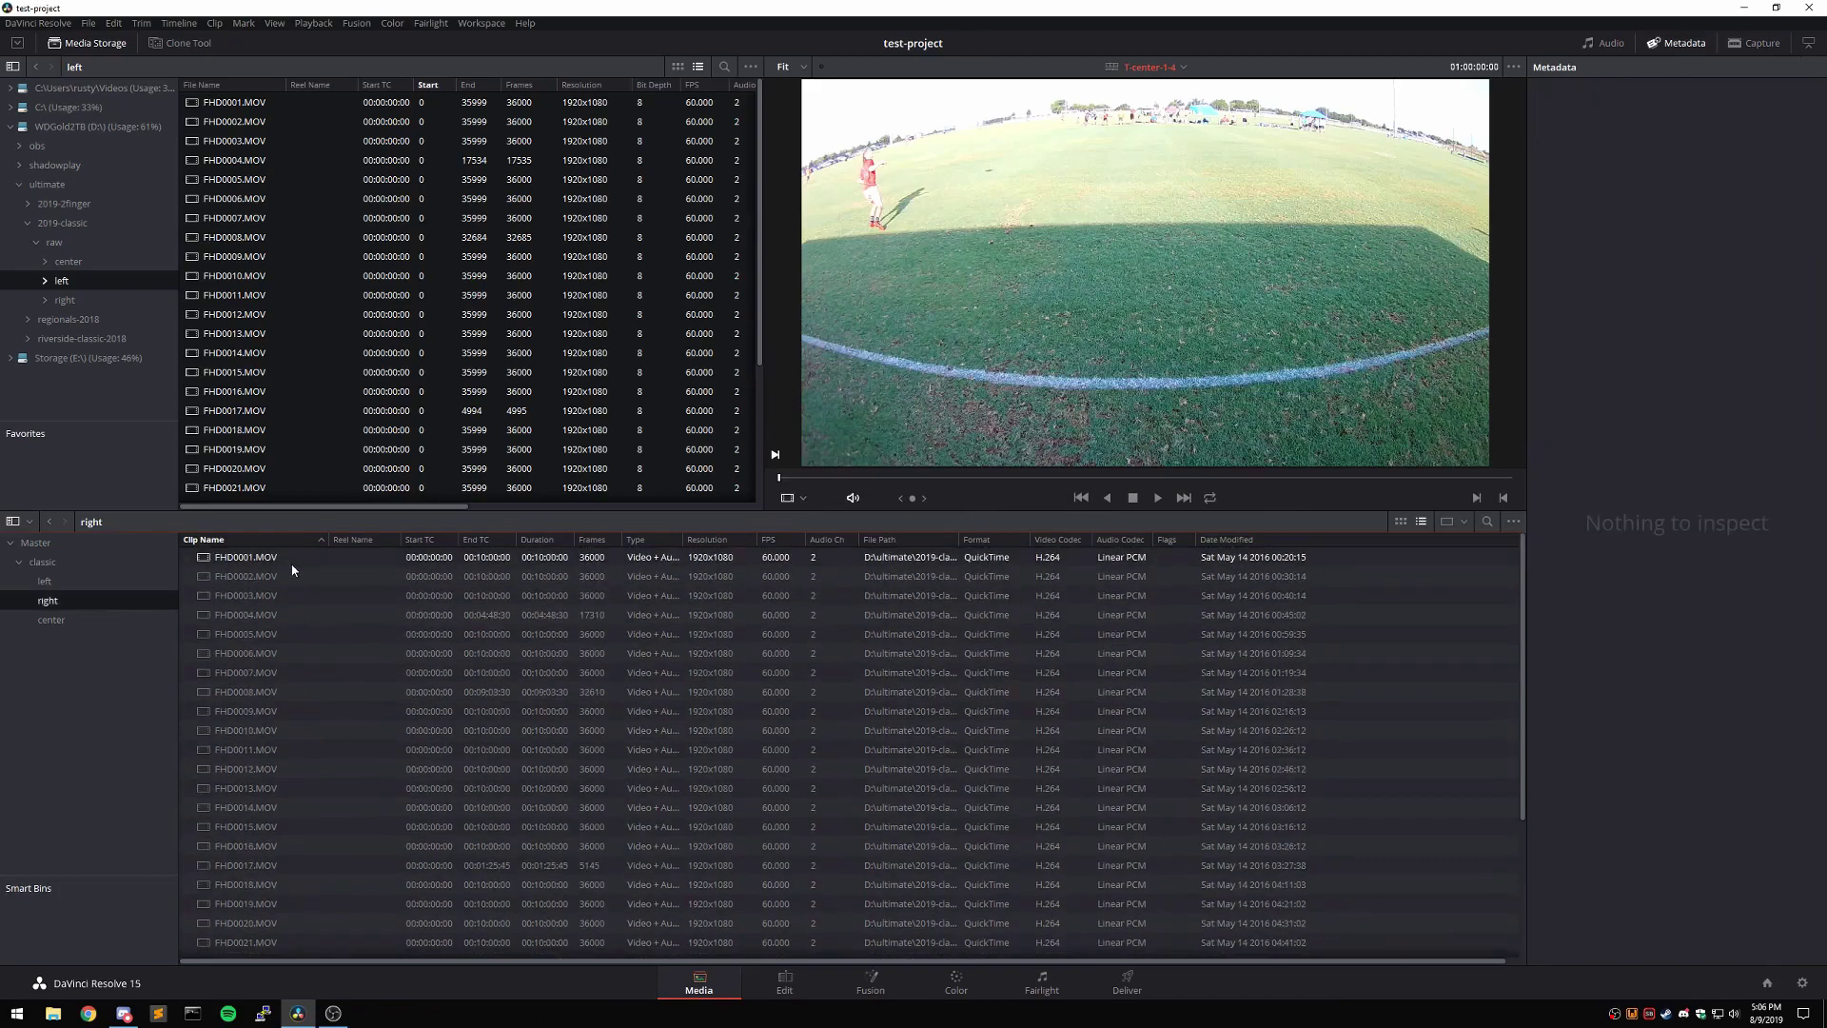
click(290, 557)
shift+click(290, 614)
right_click(306, 589)
click(413, 599)
text(T-right-1-4)
click(990, 602)
- Move the T-right-1-4, T-left-1-4 and T-center-1-4 timelines from their camera bins into the classic bin
drag(271, 945, 51, 565)
click(66, 584)
scroll(305, 679, down, 1)
drag(287, 942, 52, 564)
click(66, 626)
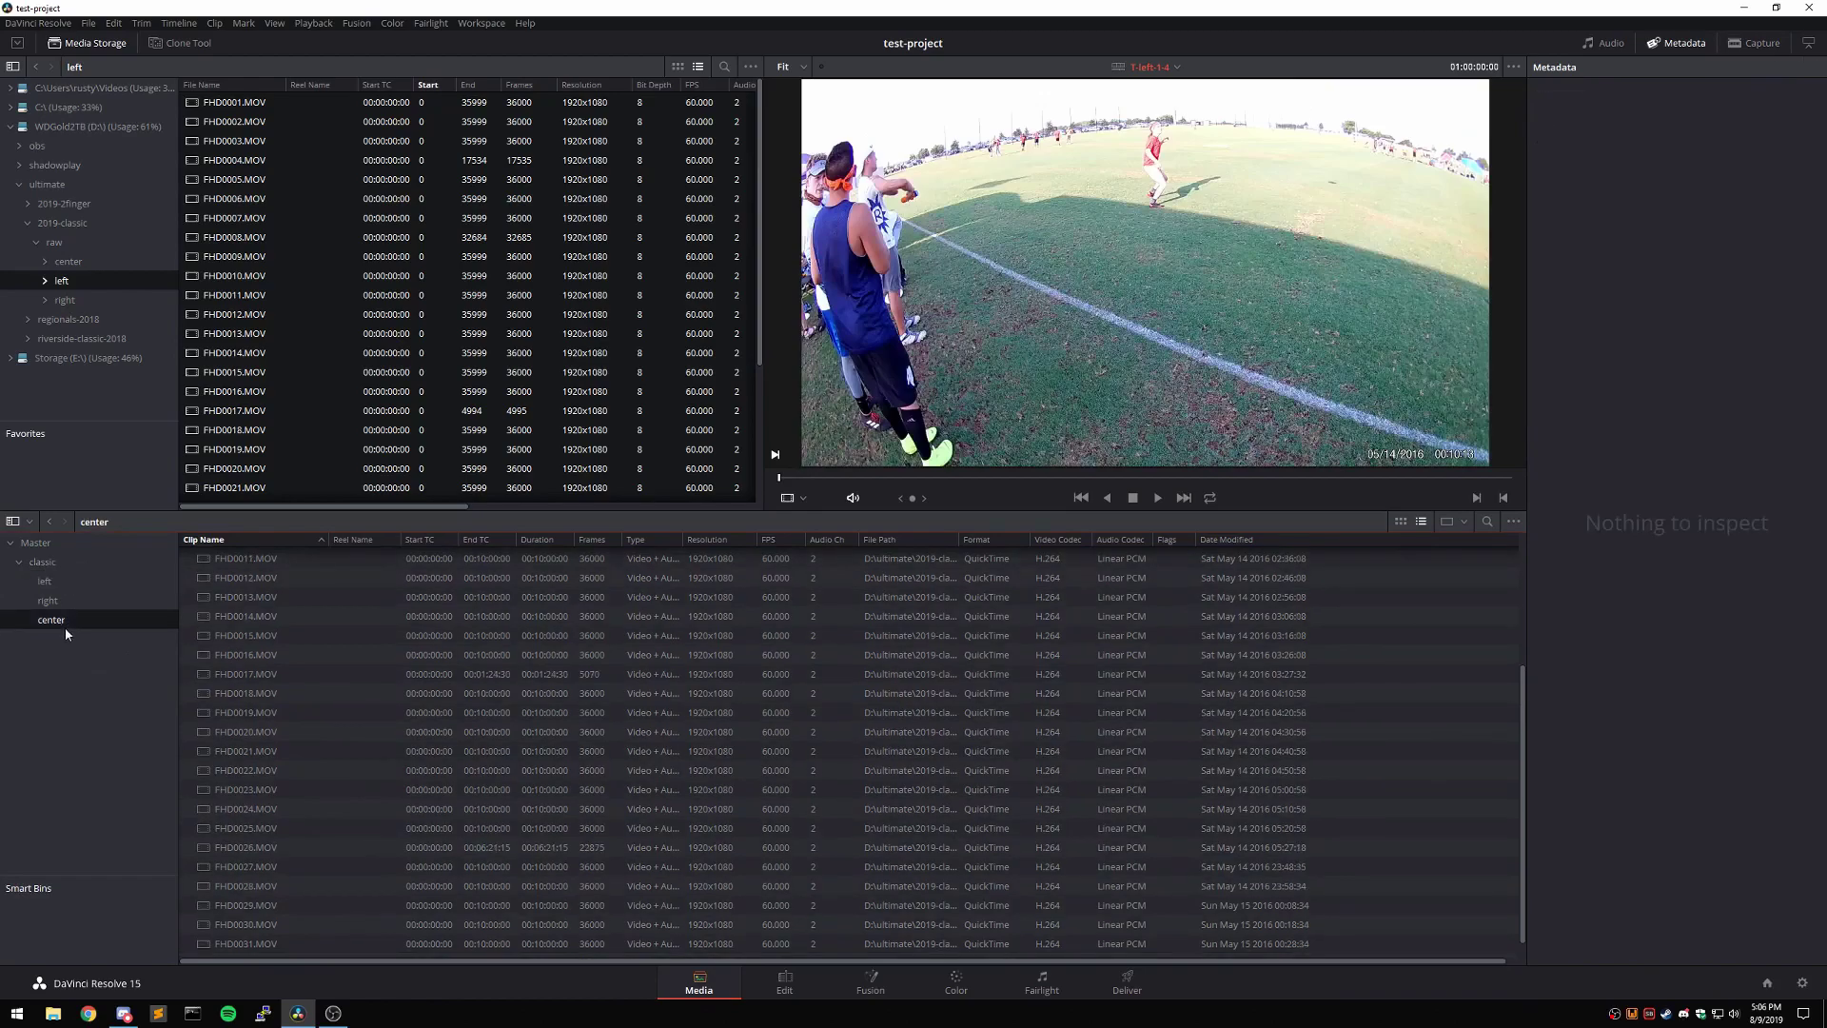
drag(270, 939, 63, 563)
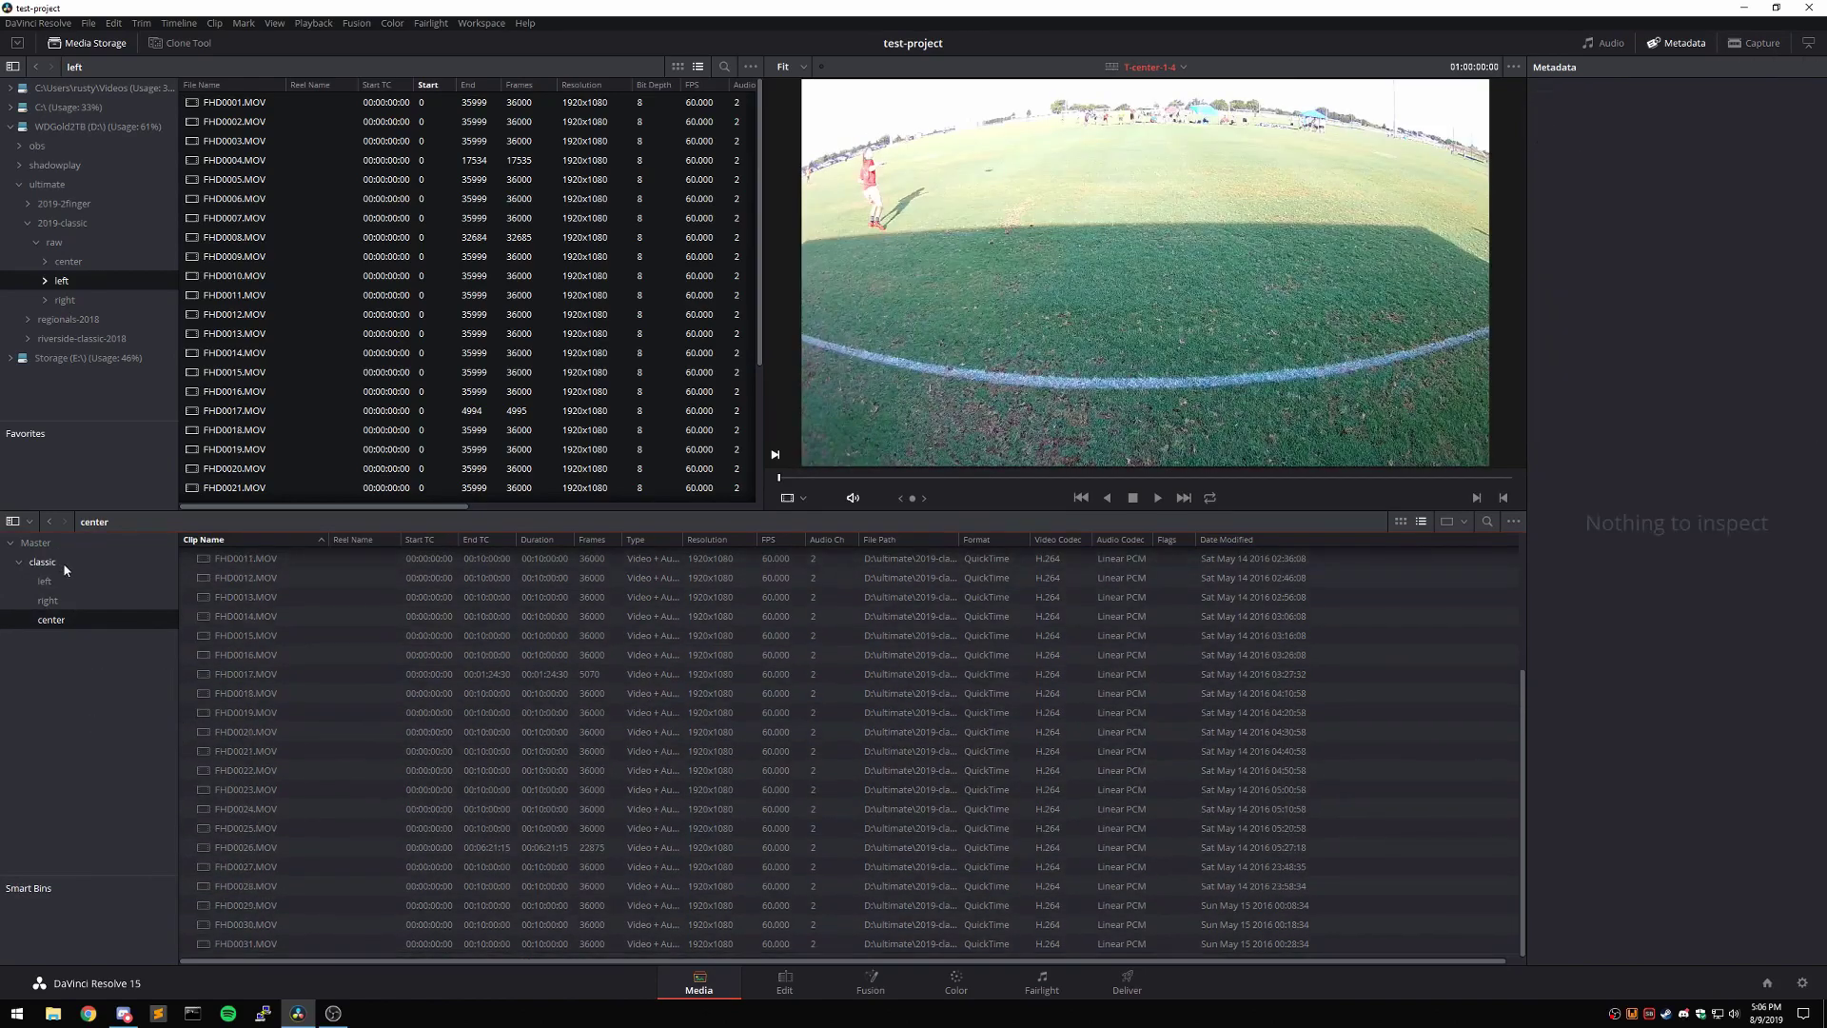
- Examine the three camera timelines in the classic bin and the source clips in the left bin
click(63, 563)
click(288, 618)
shift+click(317, 657)
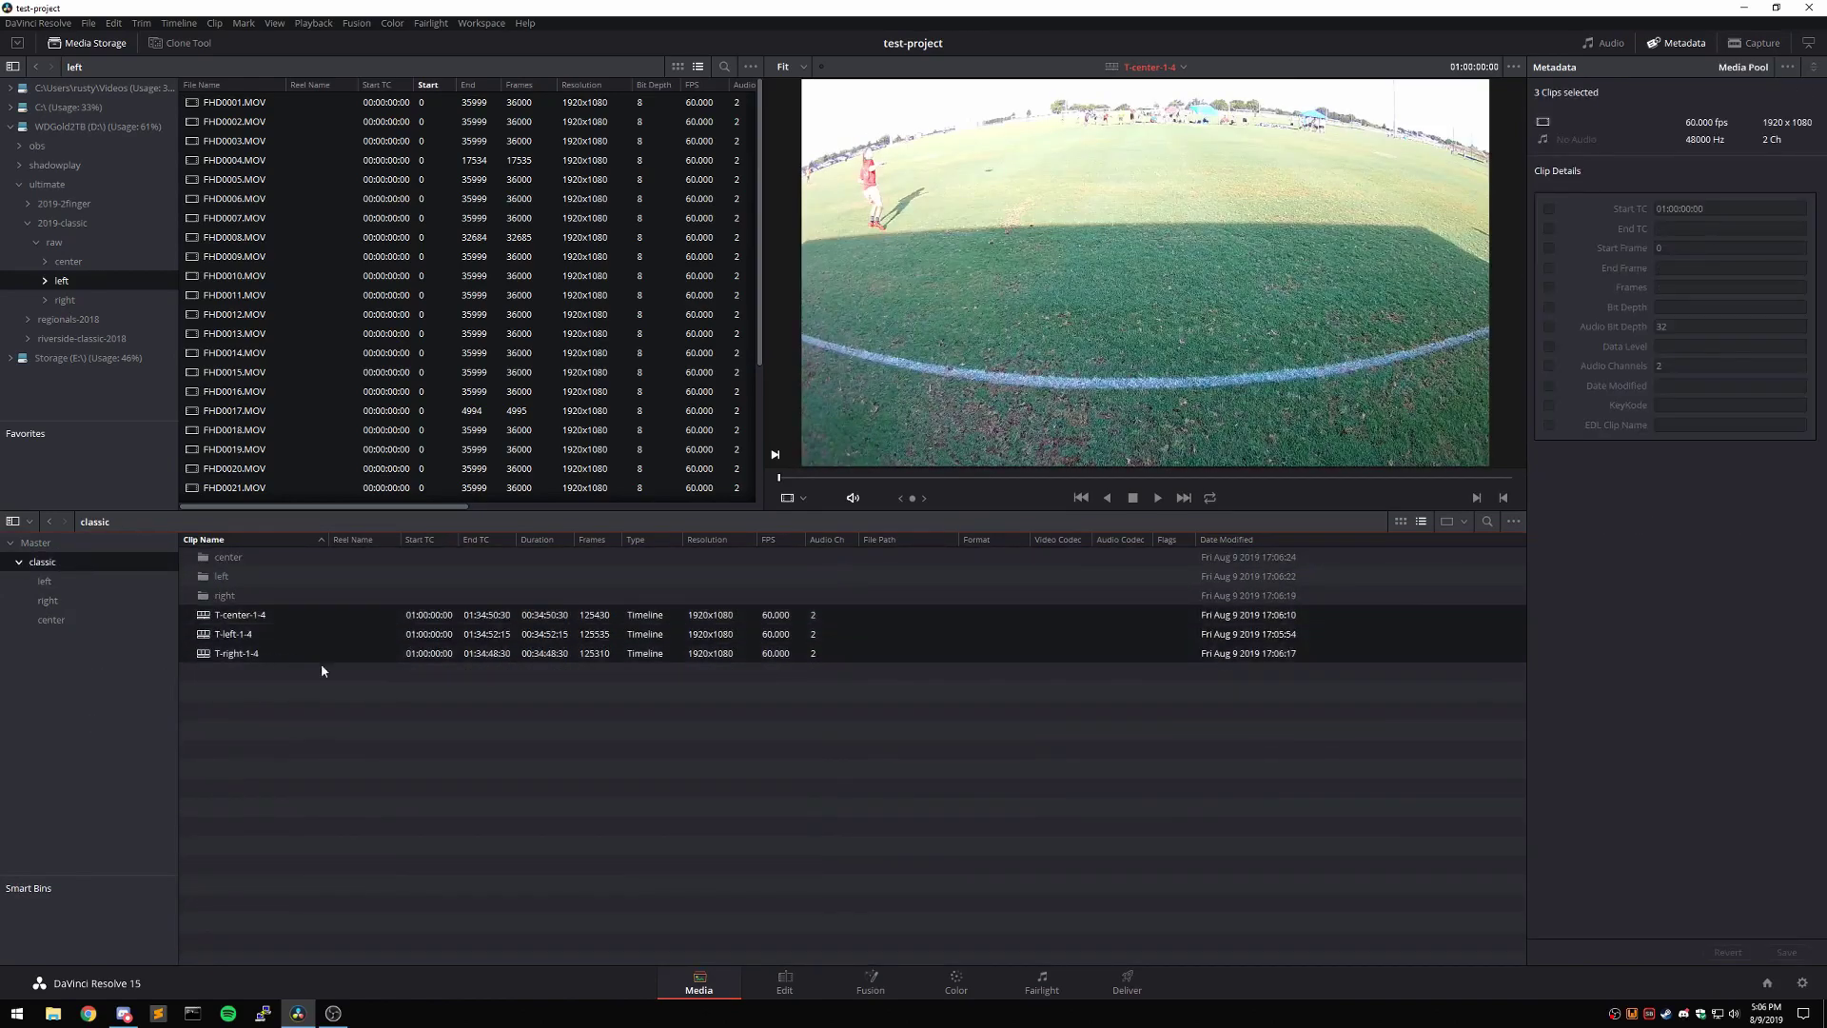
click(505, 691)
click(271, 613)
click(73, 581)
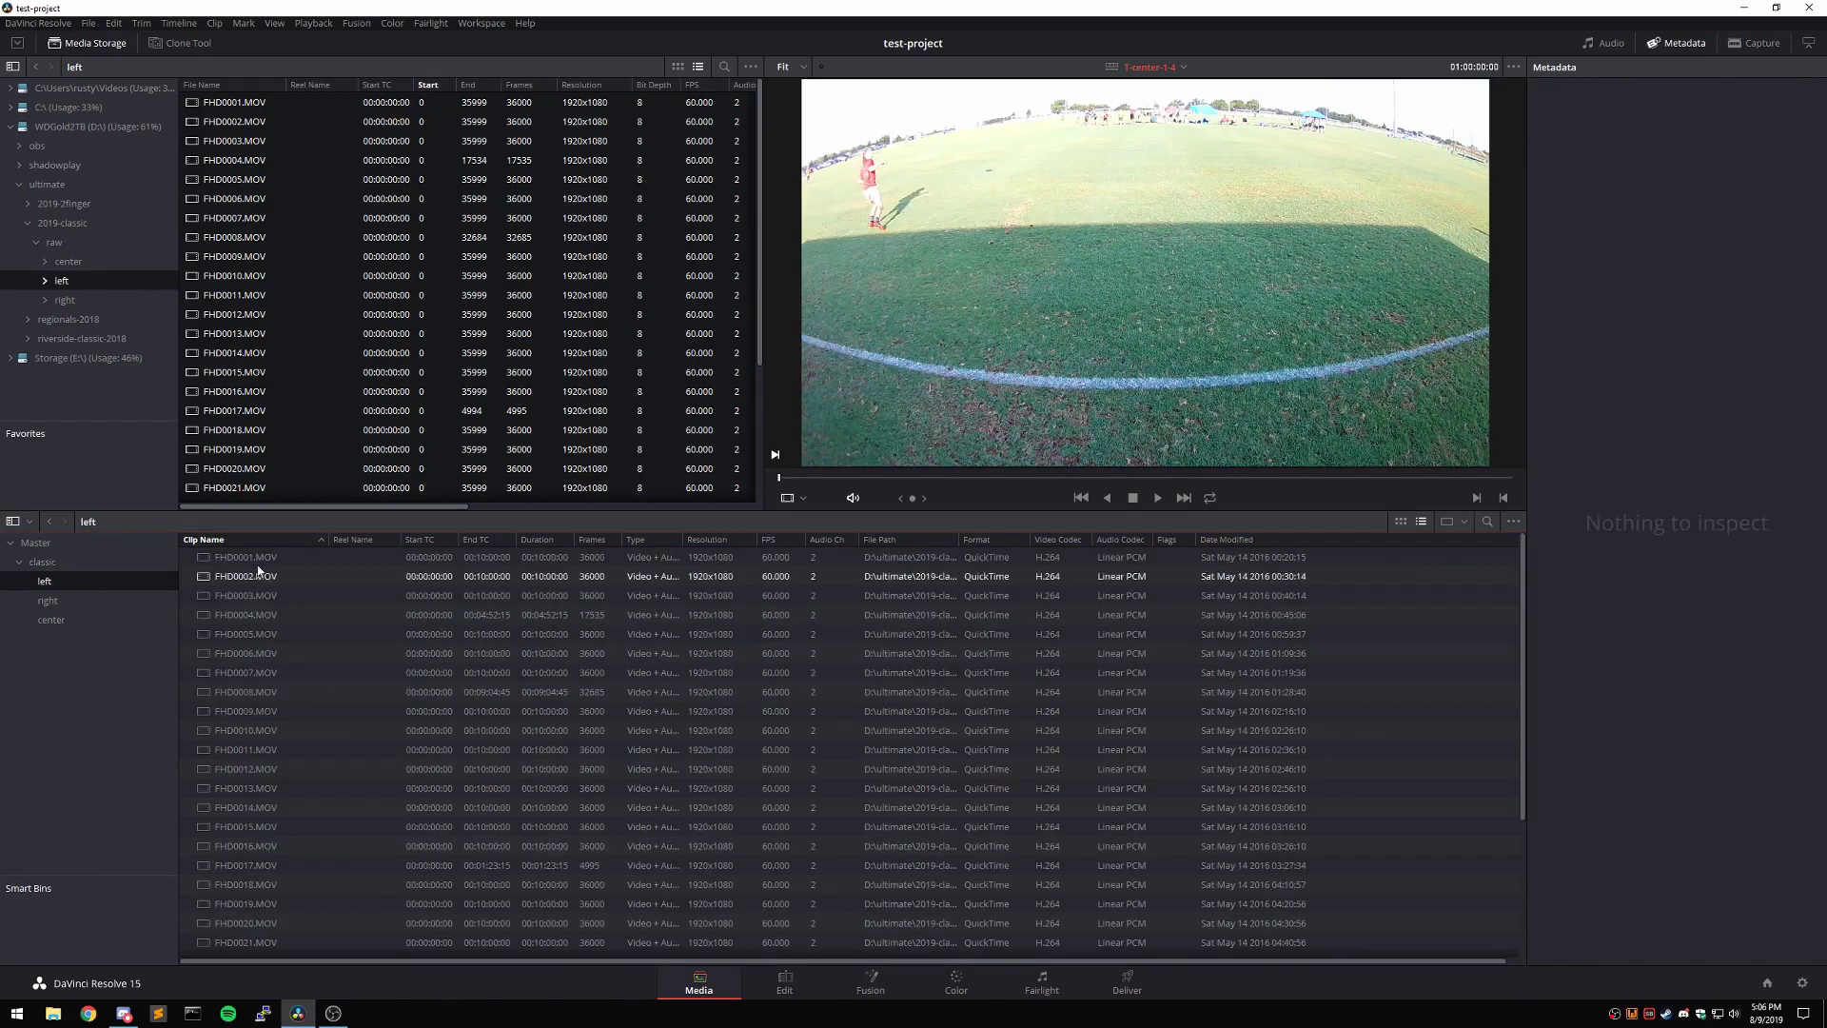
- Examine the previews and clip details of FHD0001 to FHD0004 in the left bin, comparing their durations and end timecodes
click(262, 618)
click(266, 560)
click(269, 577)
click(269, 597)
click(268, 617)
click(271, 563)
click(270, 579)
click(271, 598)
click(270, 616)
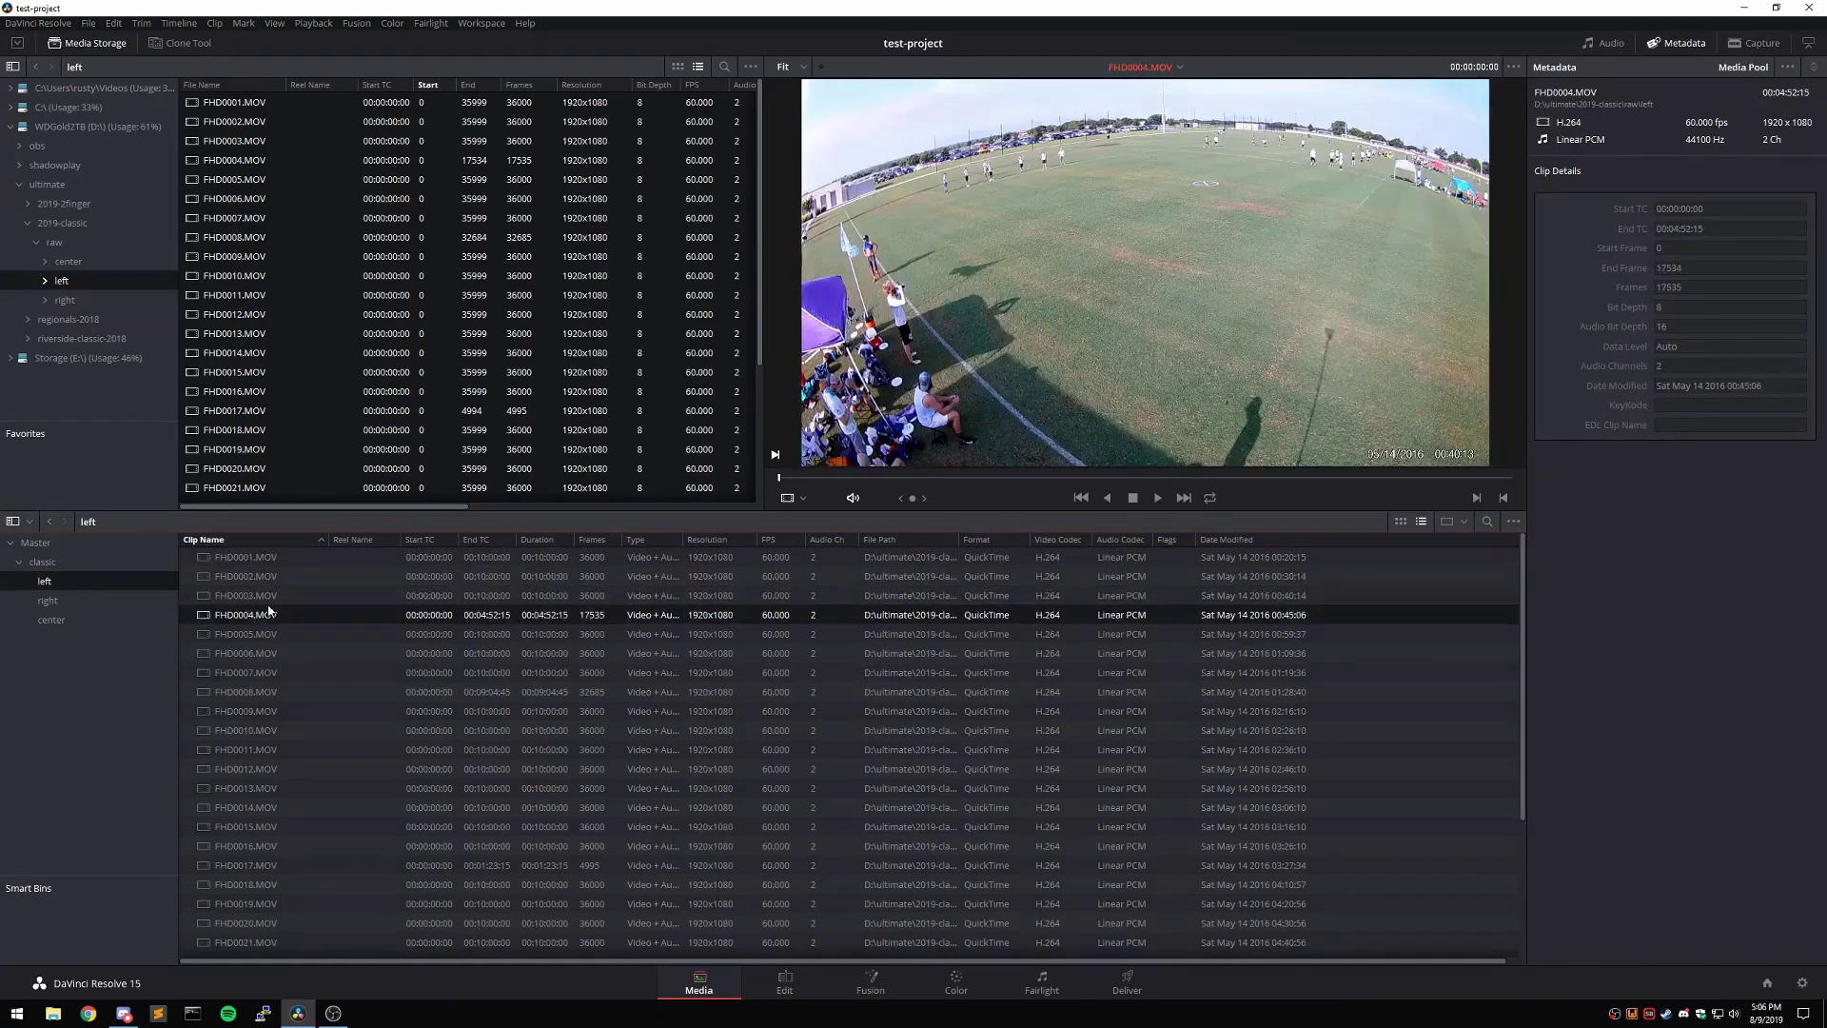
click(270, 563)
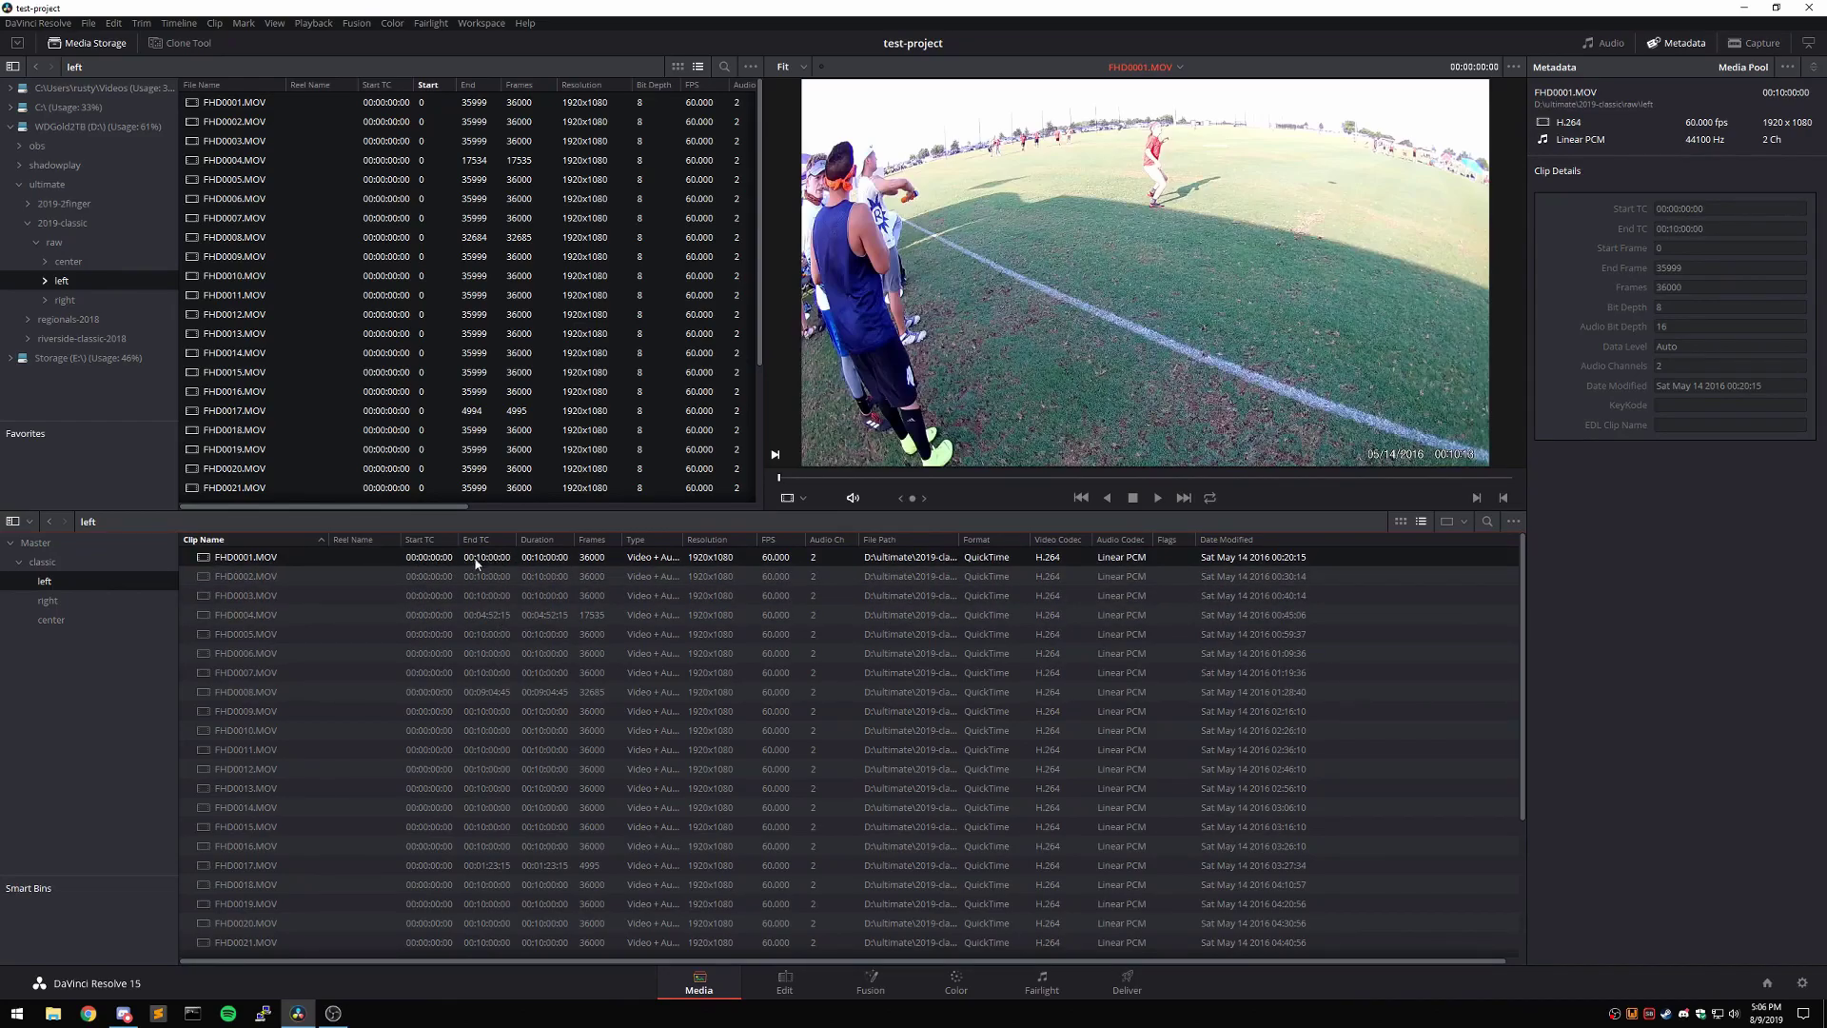
click(450, 577)
click(452, 596)
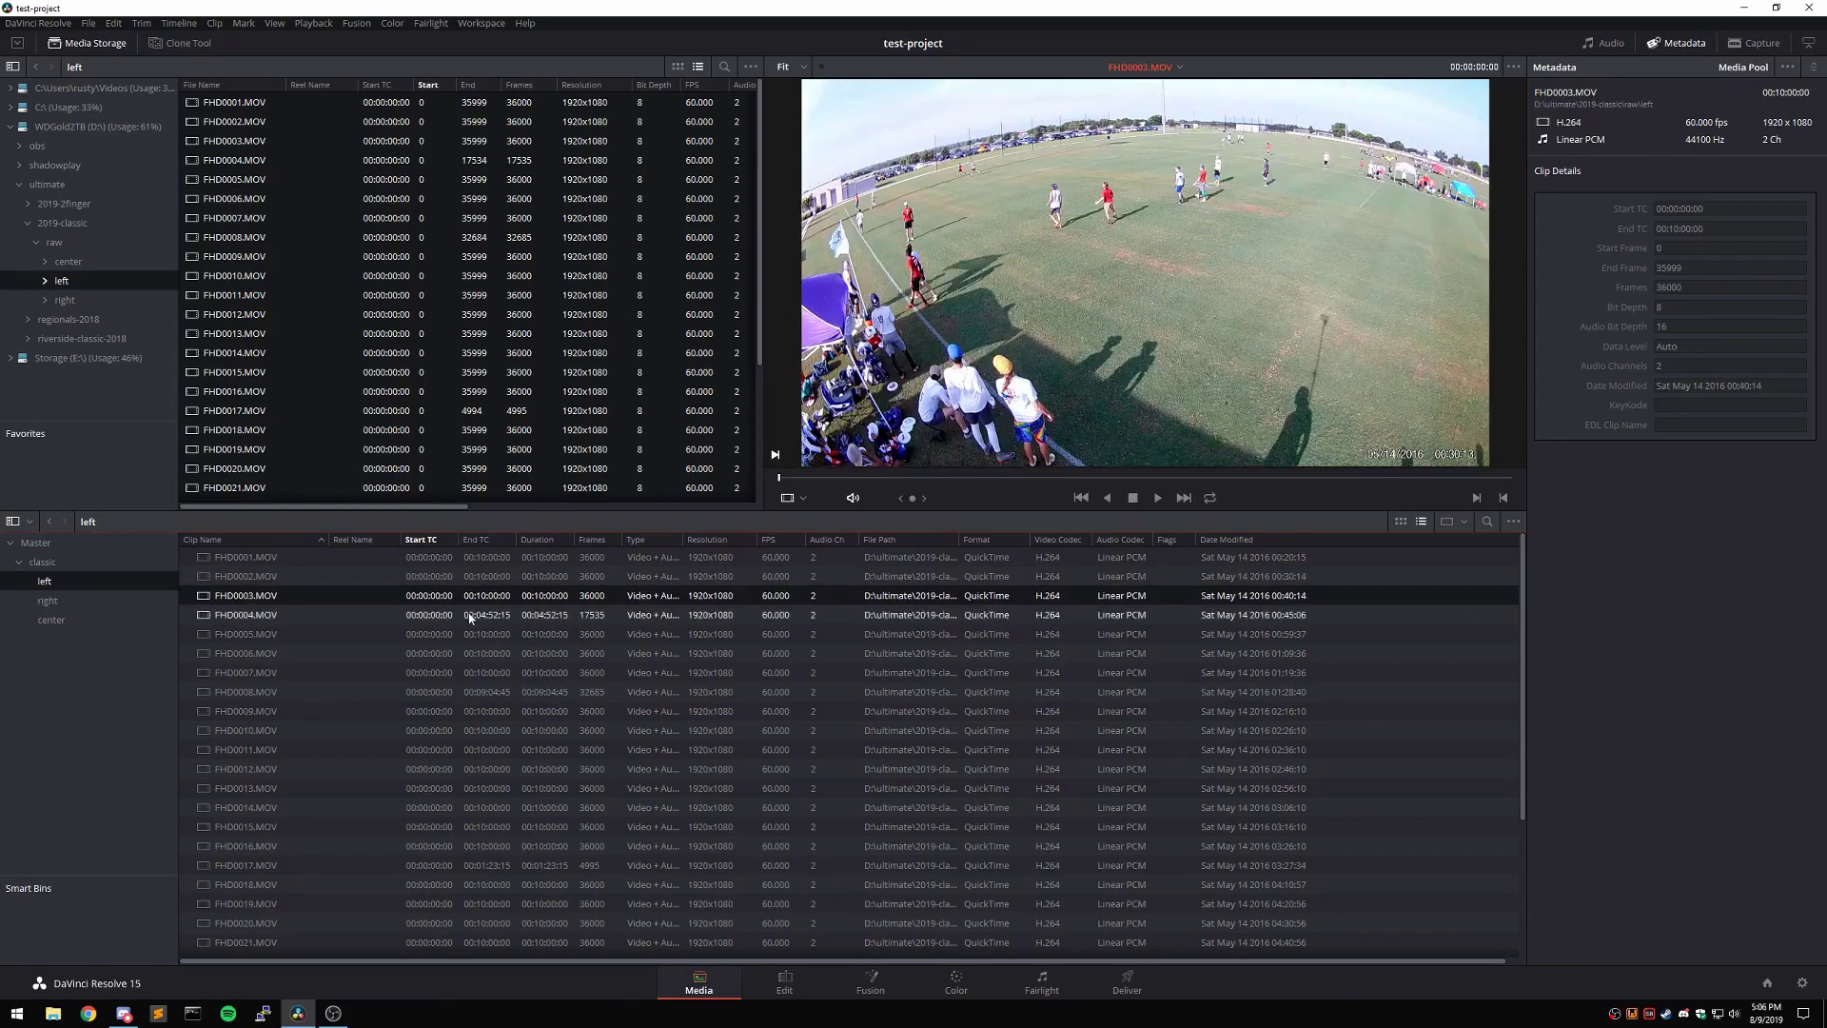
click(477, 616)
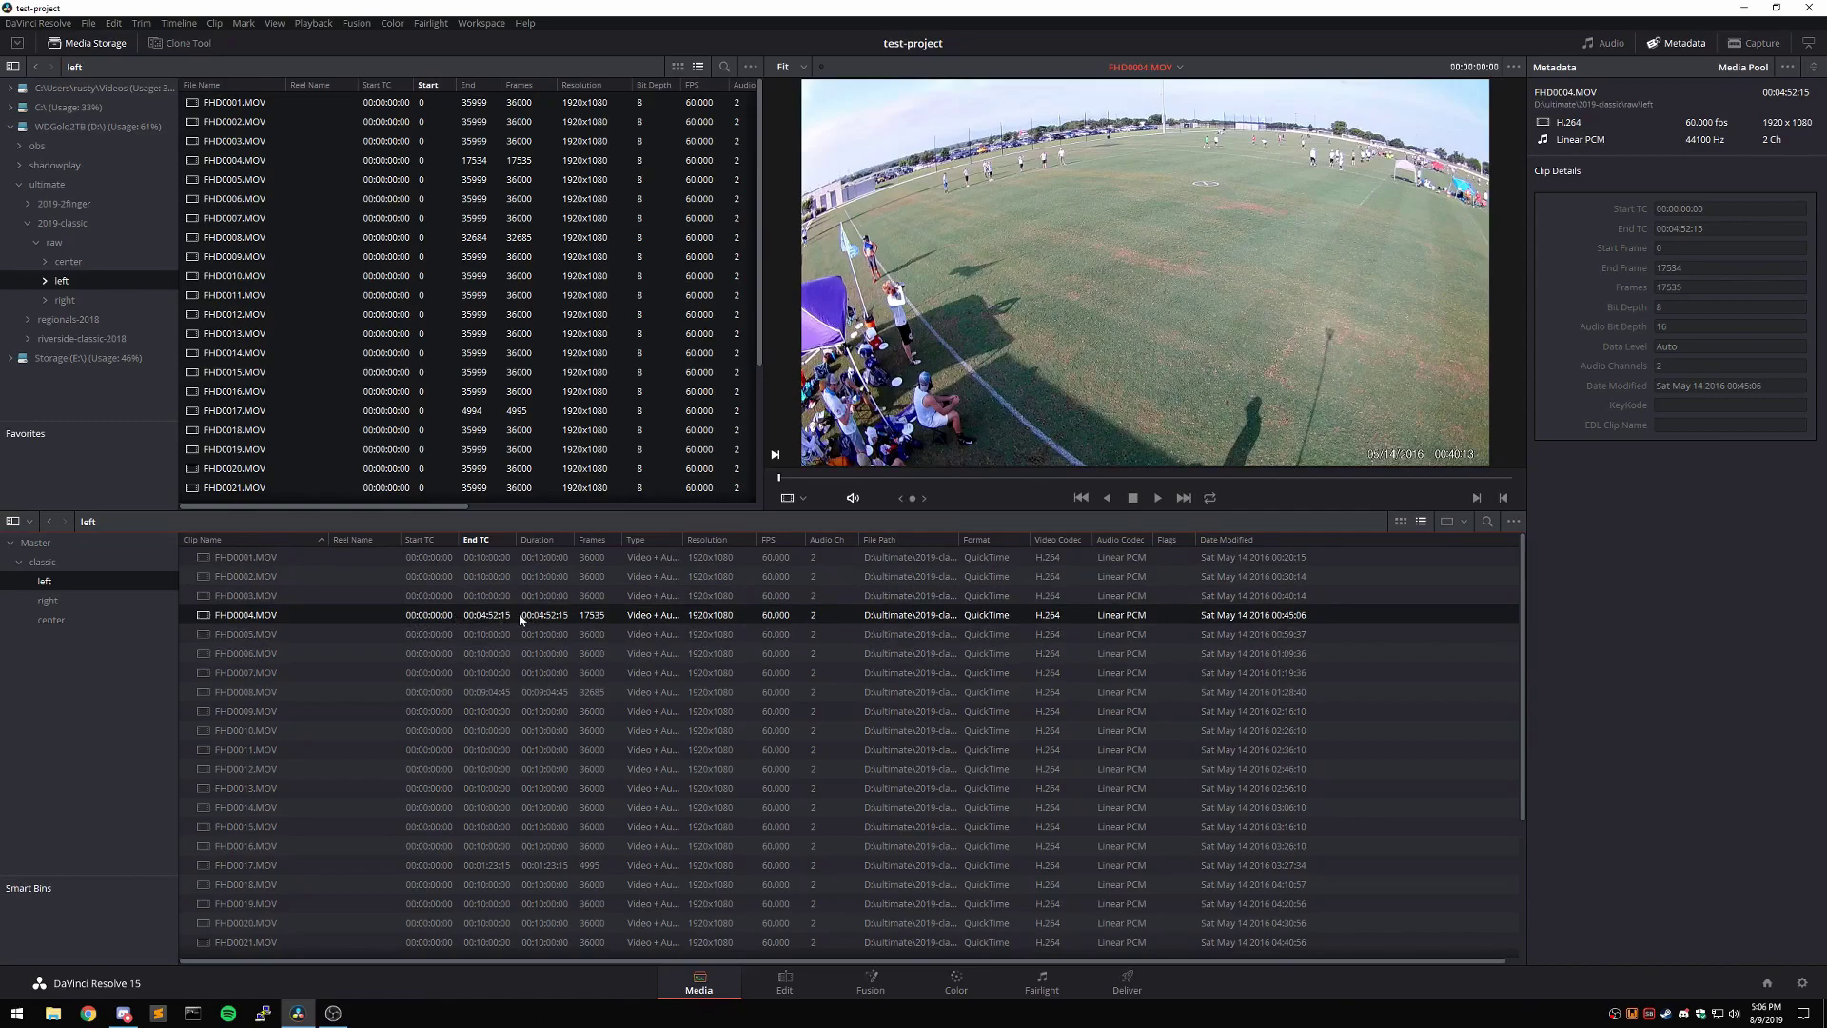
click(494, 562)
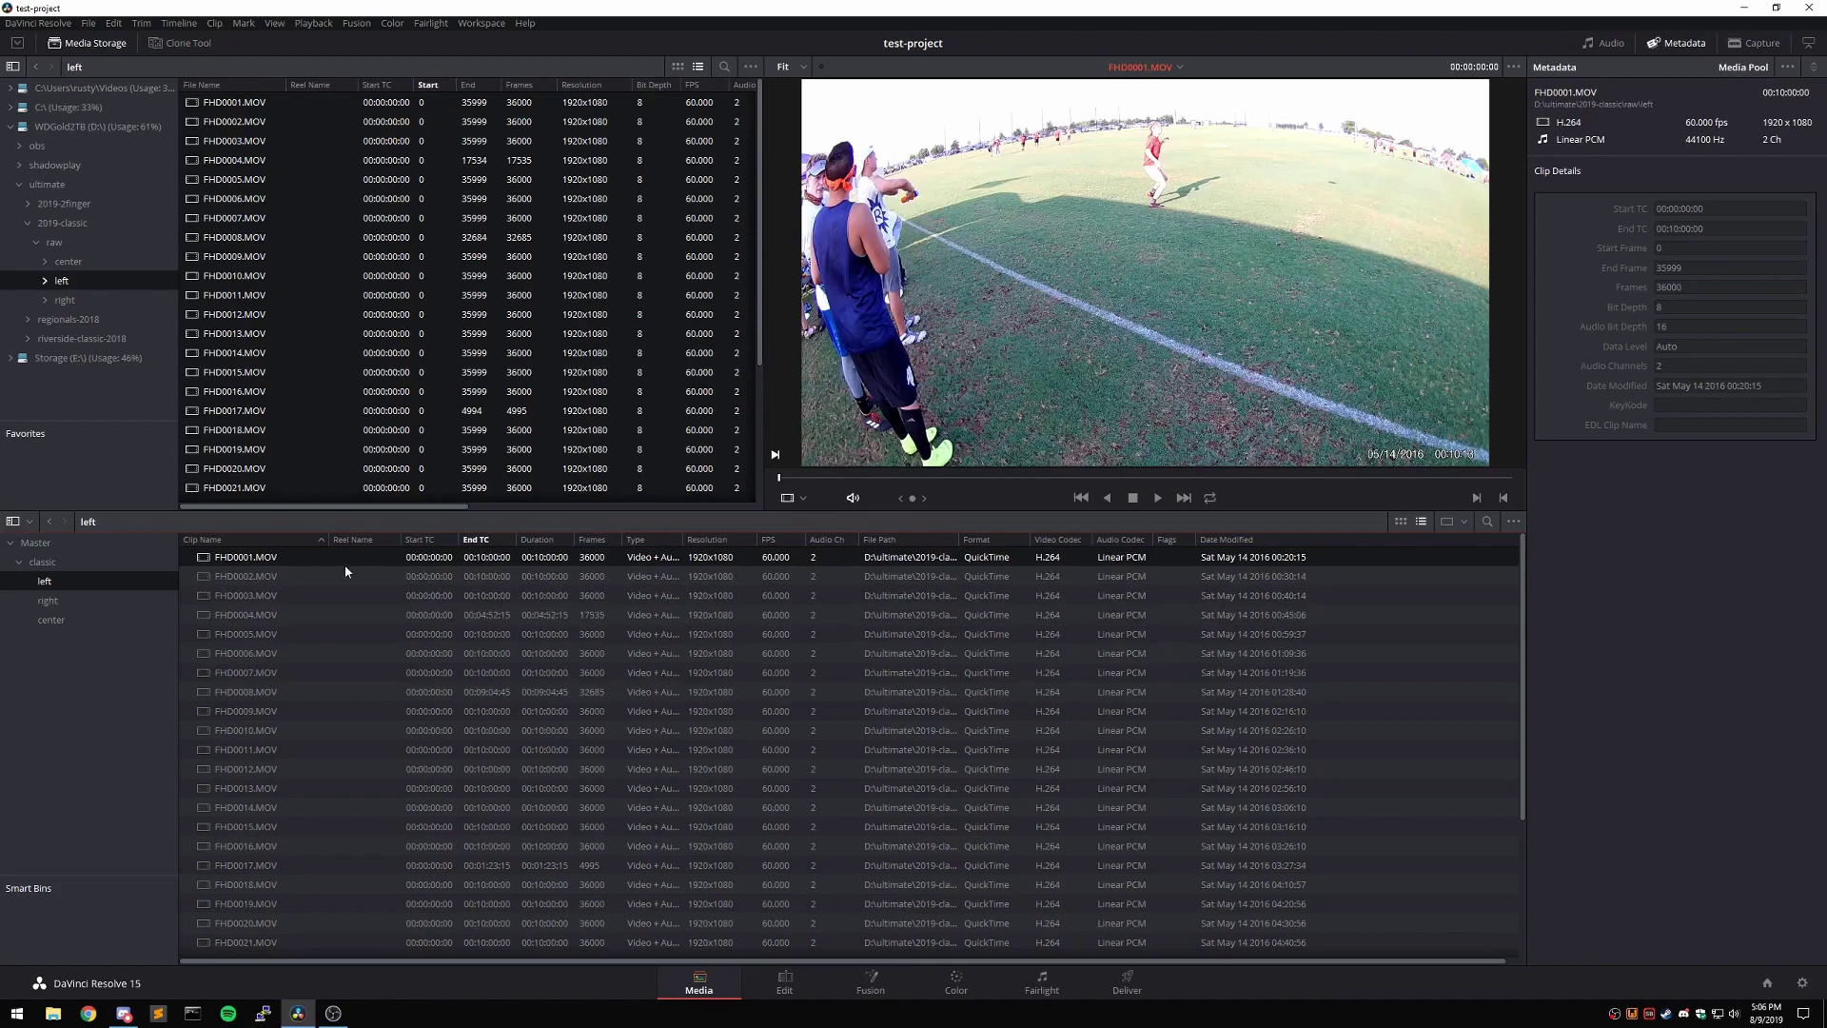
- Open the T-center-1-4 timeline from the classic bin for editing, with the media pool shown beside it
click(73, 561)
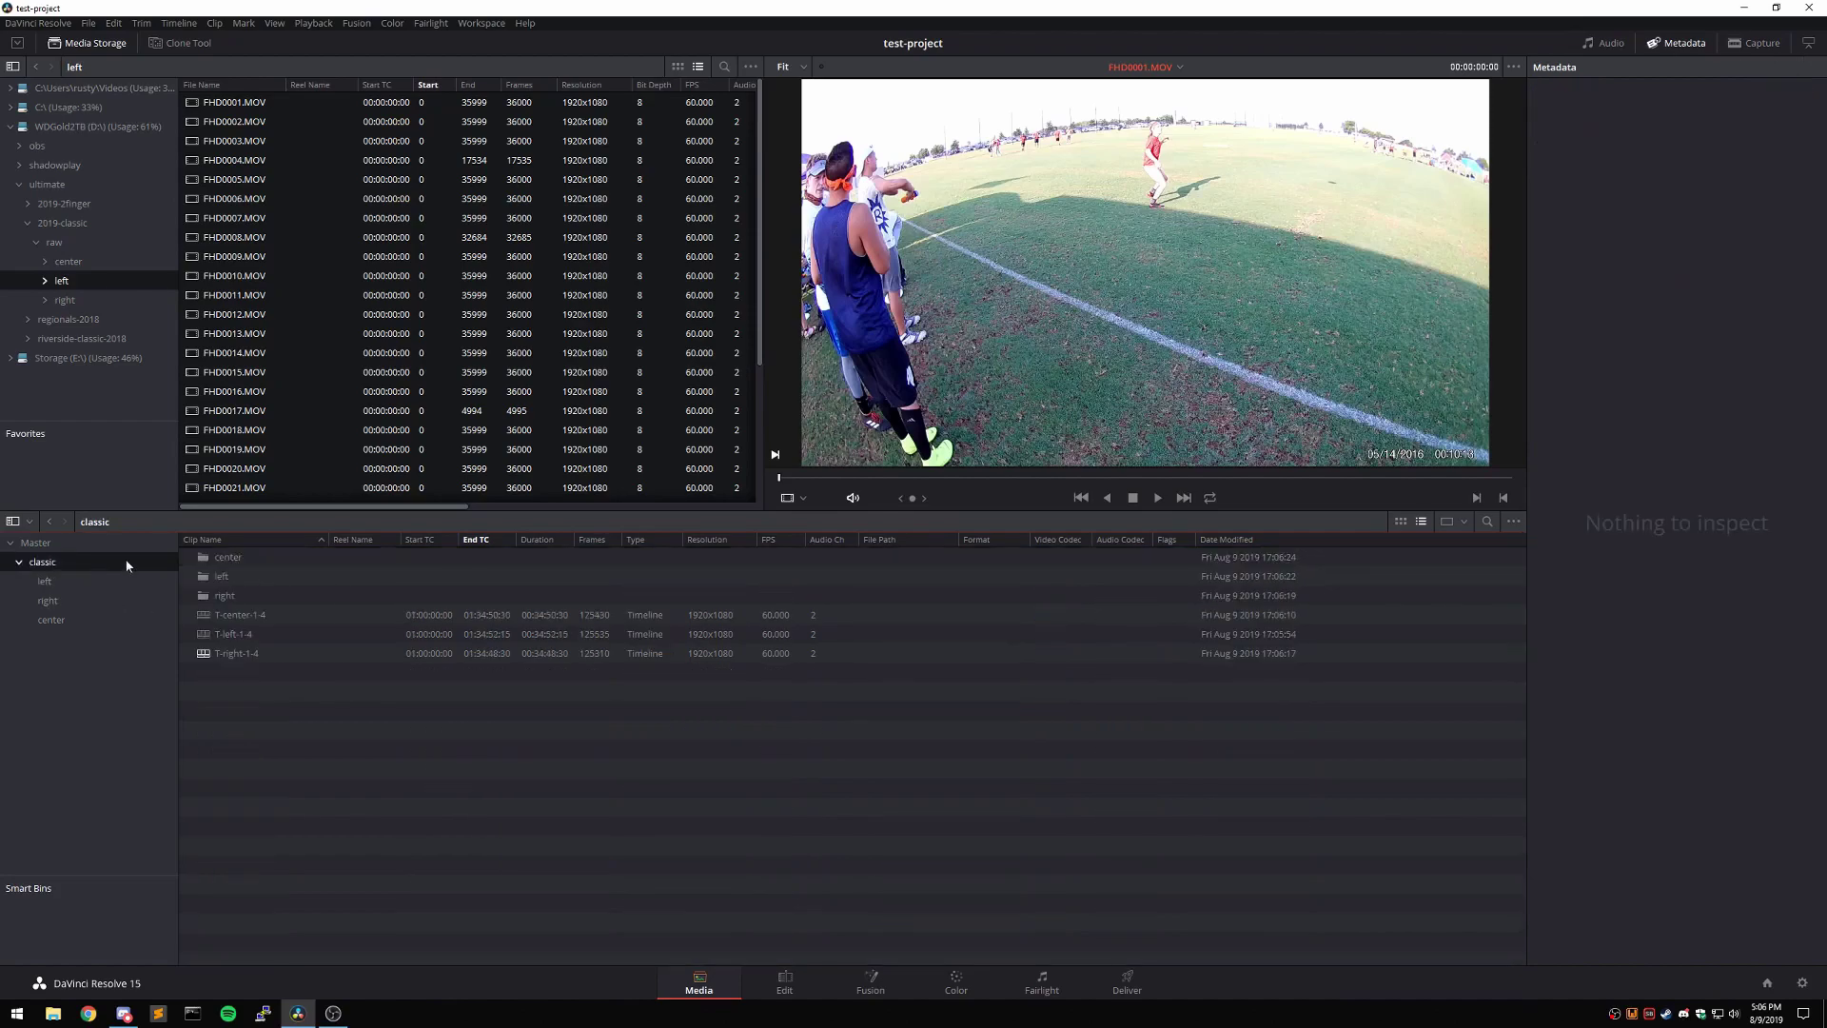
click(260, 615)
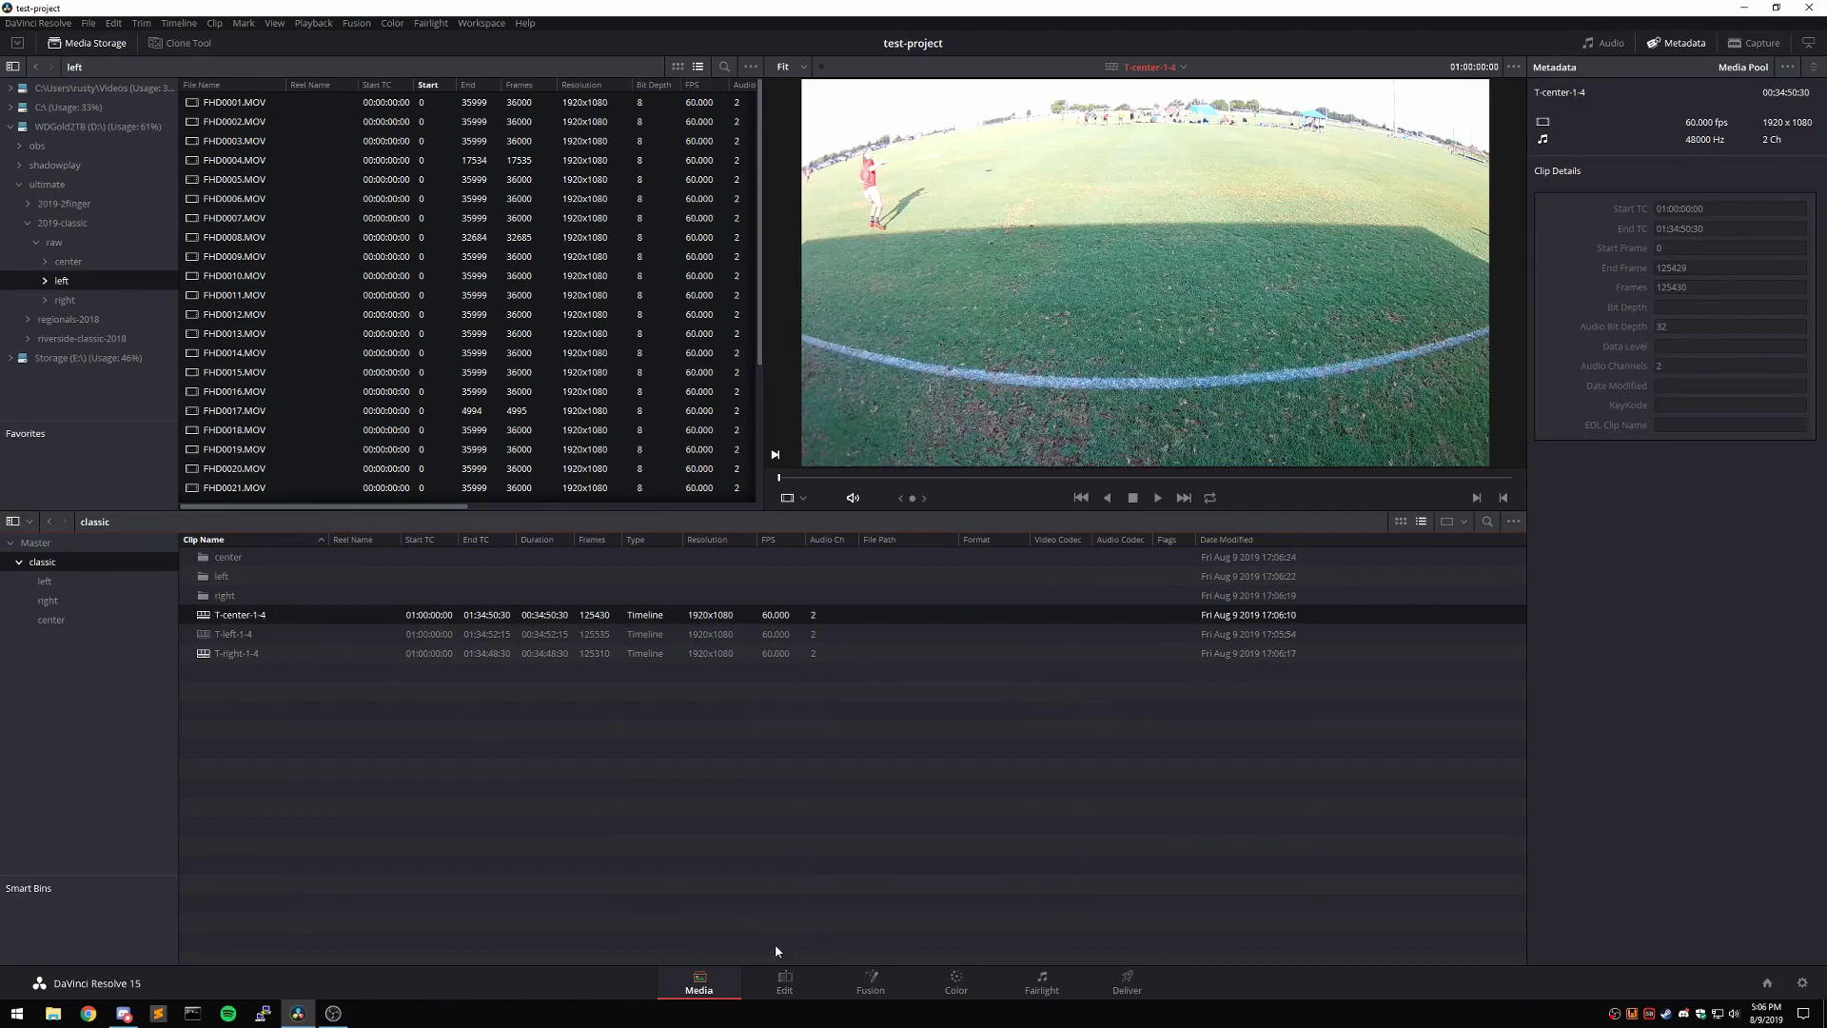
click(787, 985)
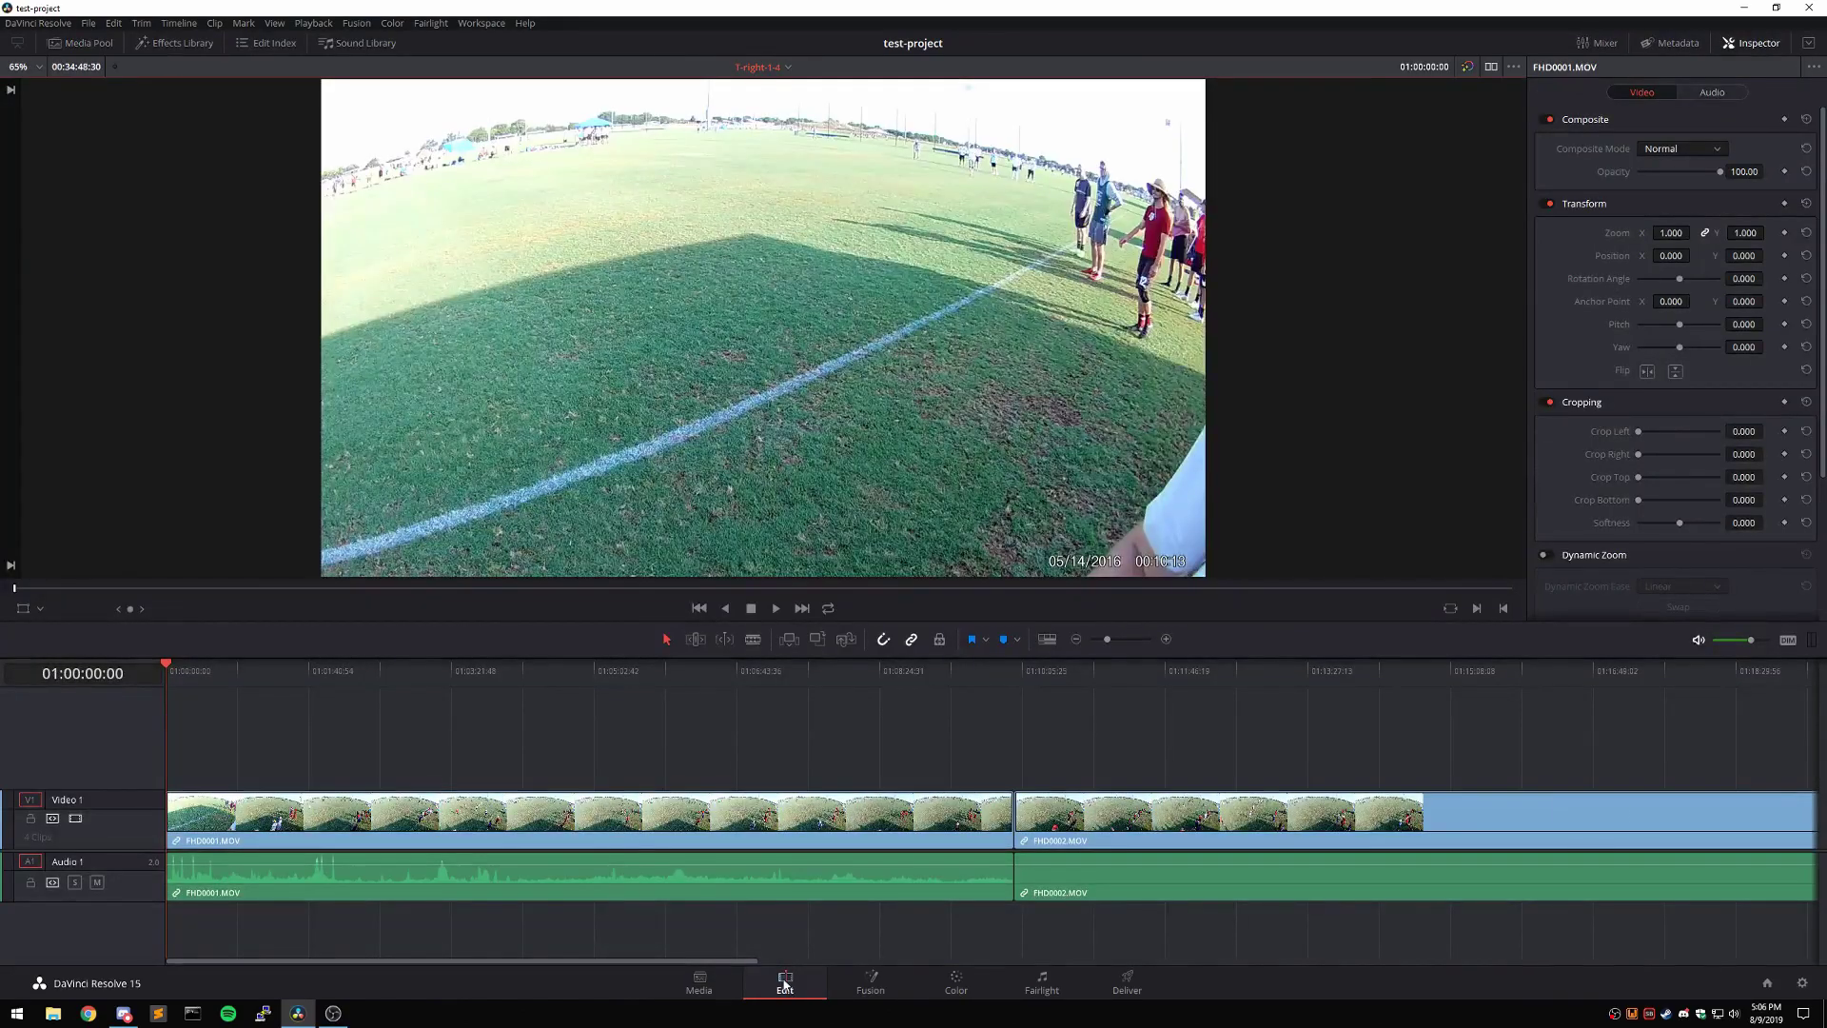
click(89, 44)
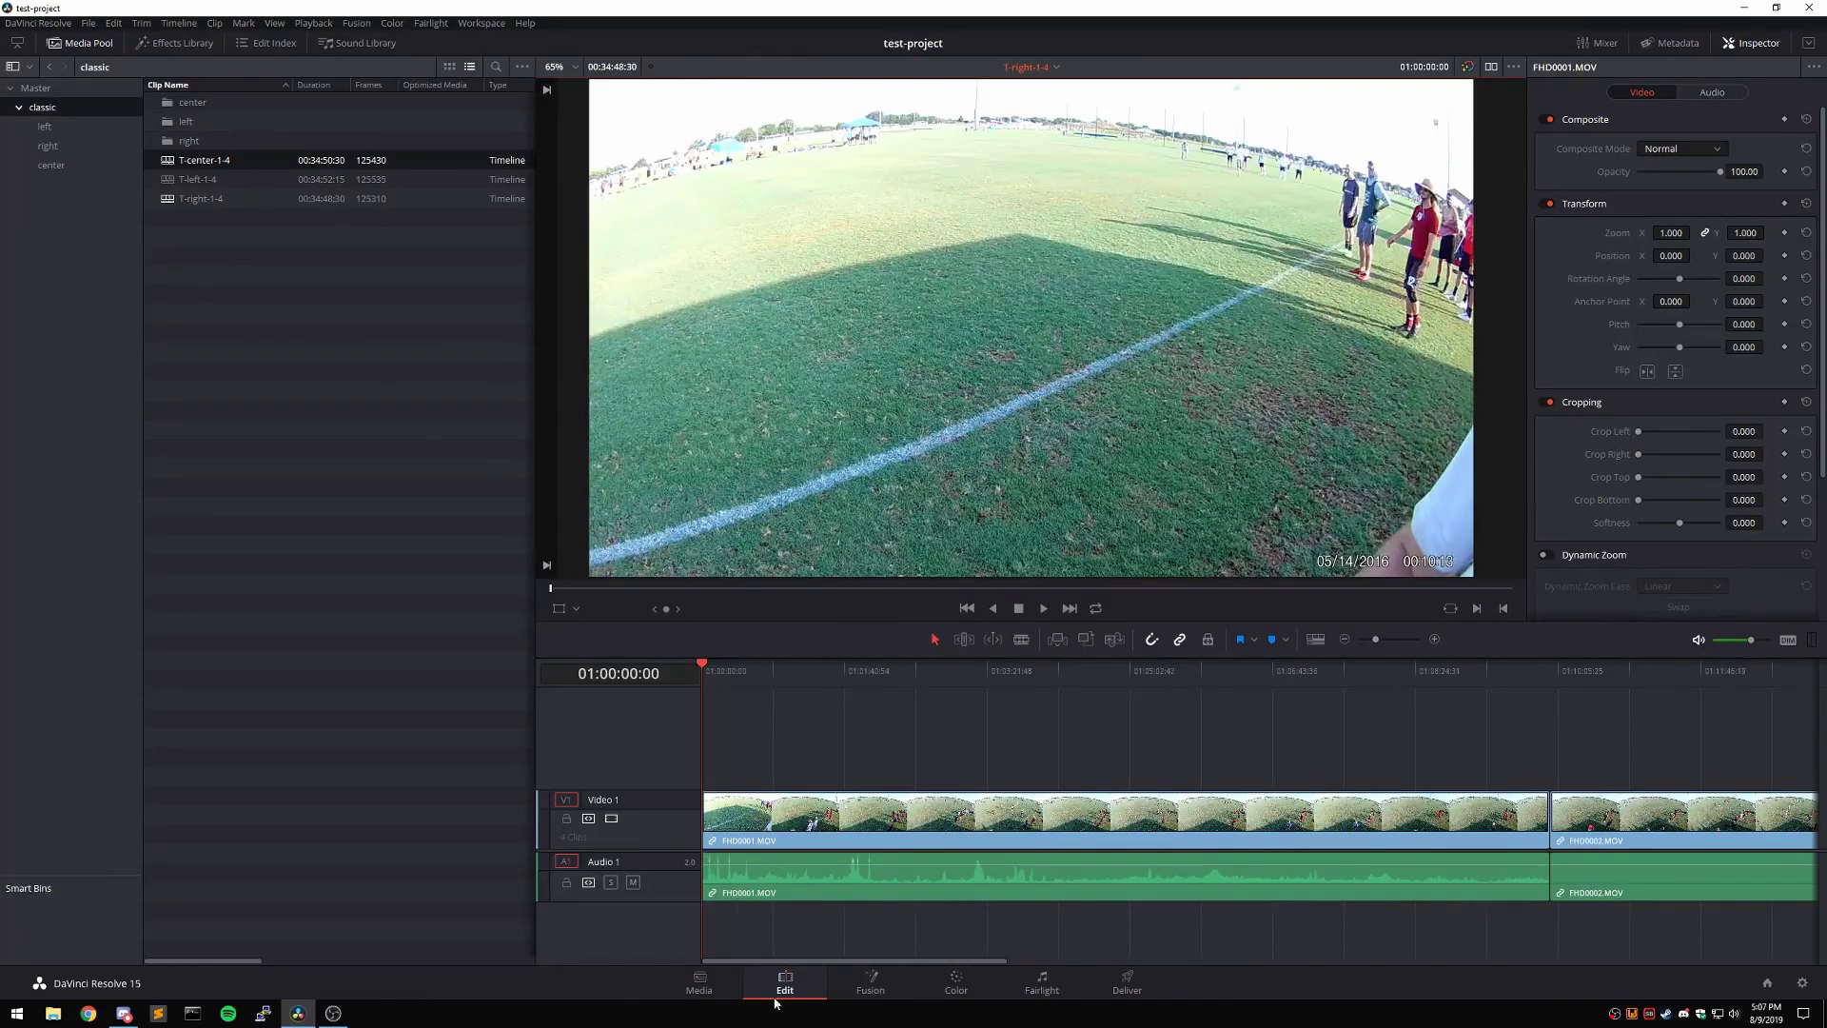
double_click(324, 162)
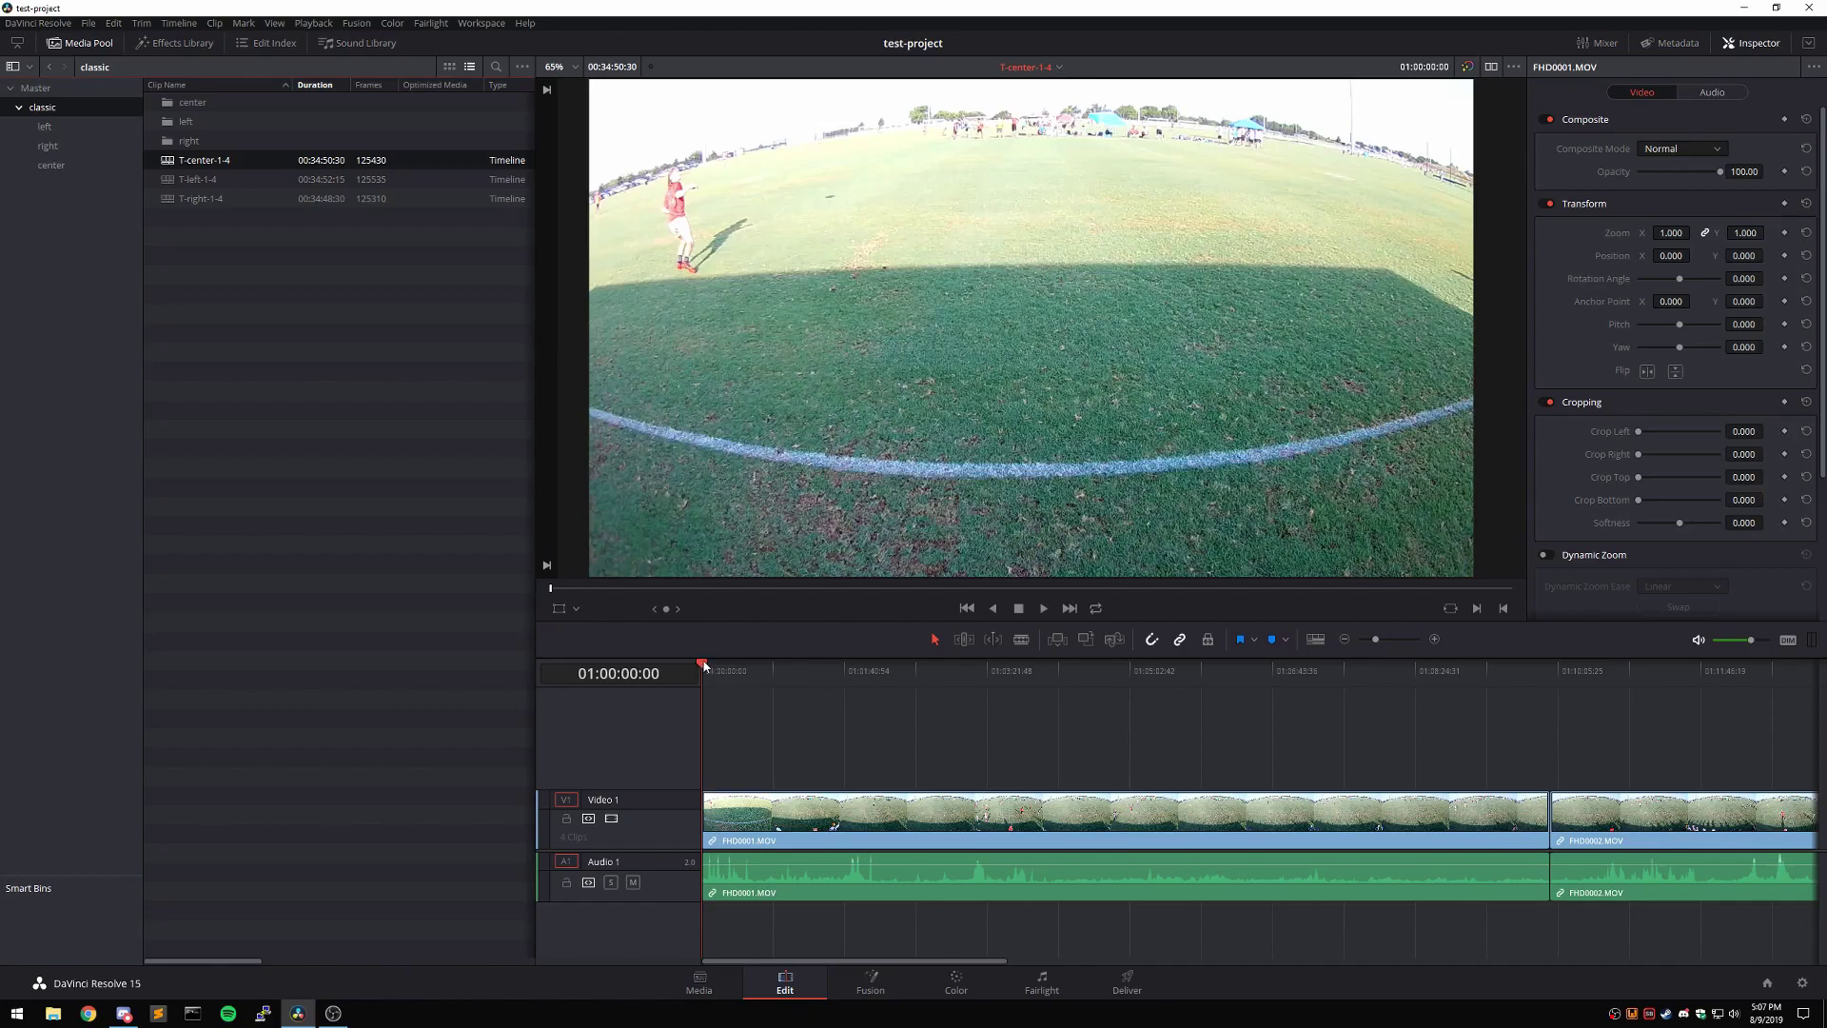
- Place the playhead in T-center-1-4 on the exact frame where the hands meet in the clap, at 01:00:05:18
mouse_move(704, 666)
mouse_down()
mouse_move(751, 671)
mouse_move(703, 673)
mouse_up()
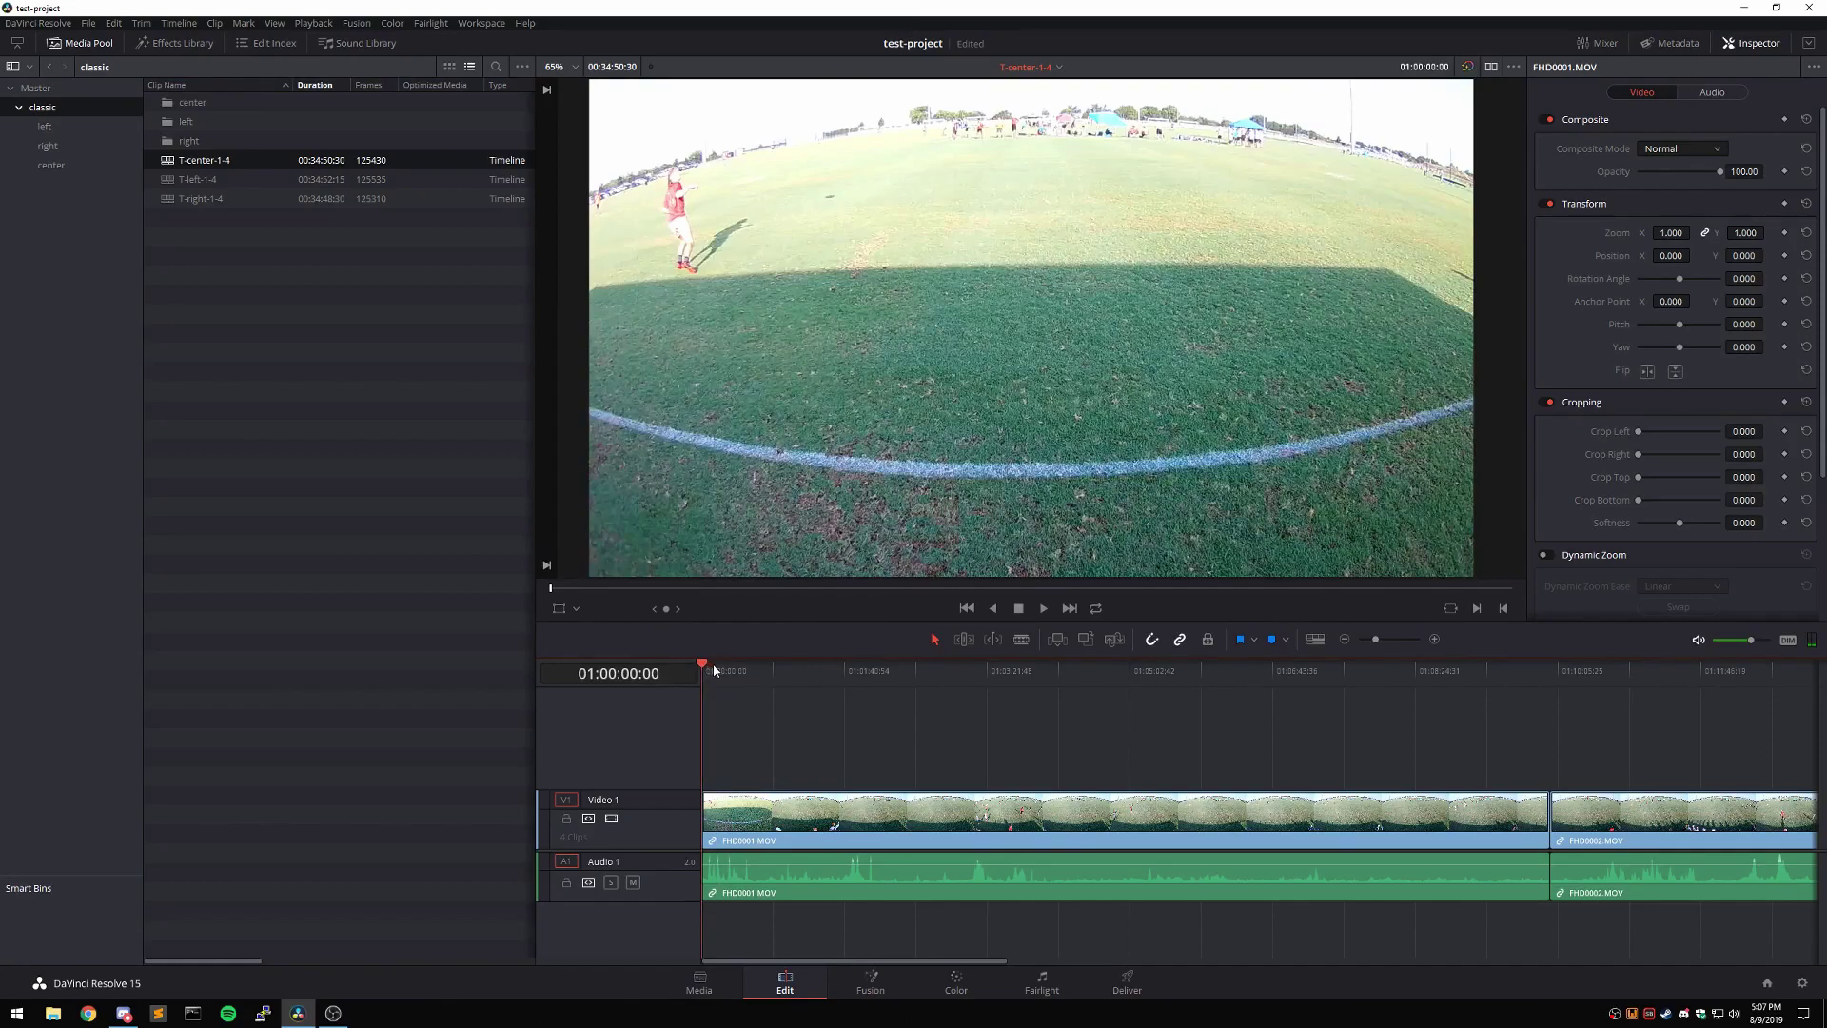
scroll(762, 776, up, 5)
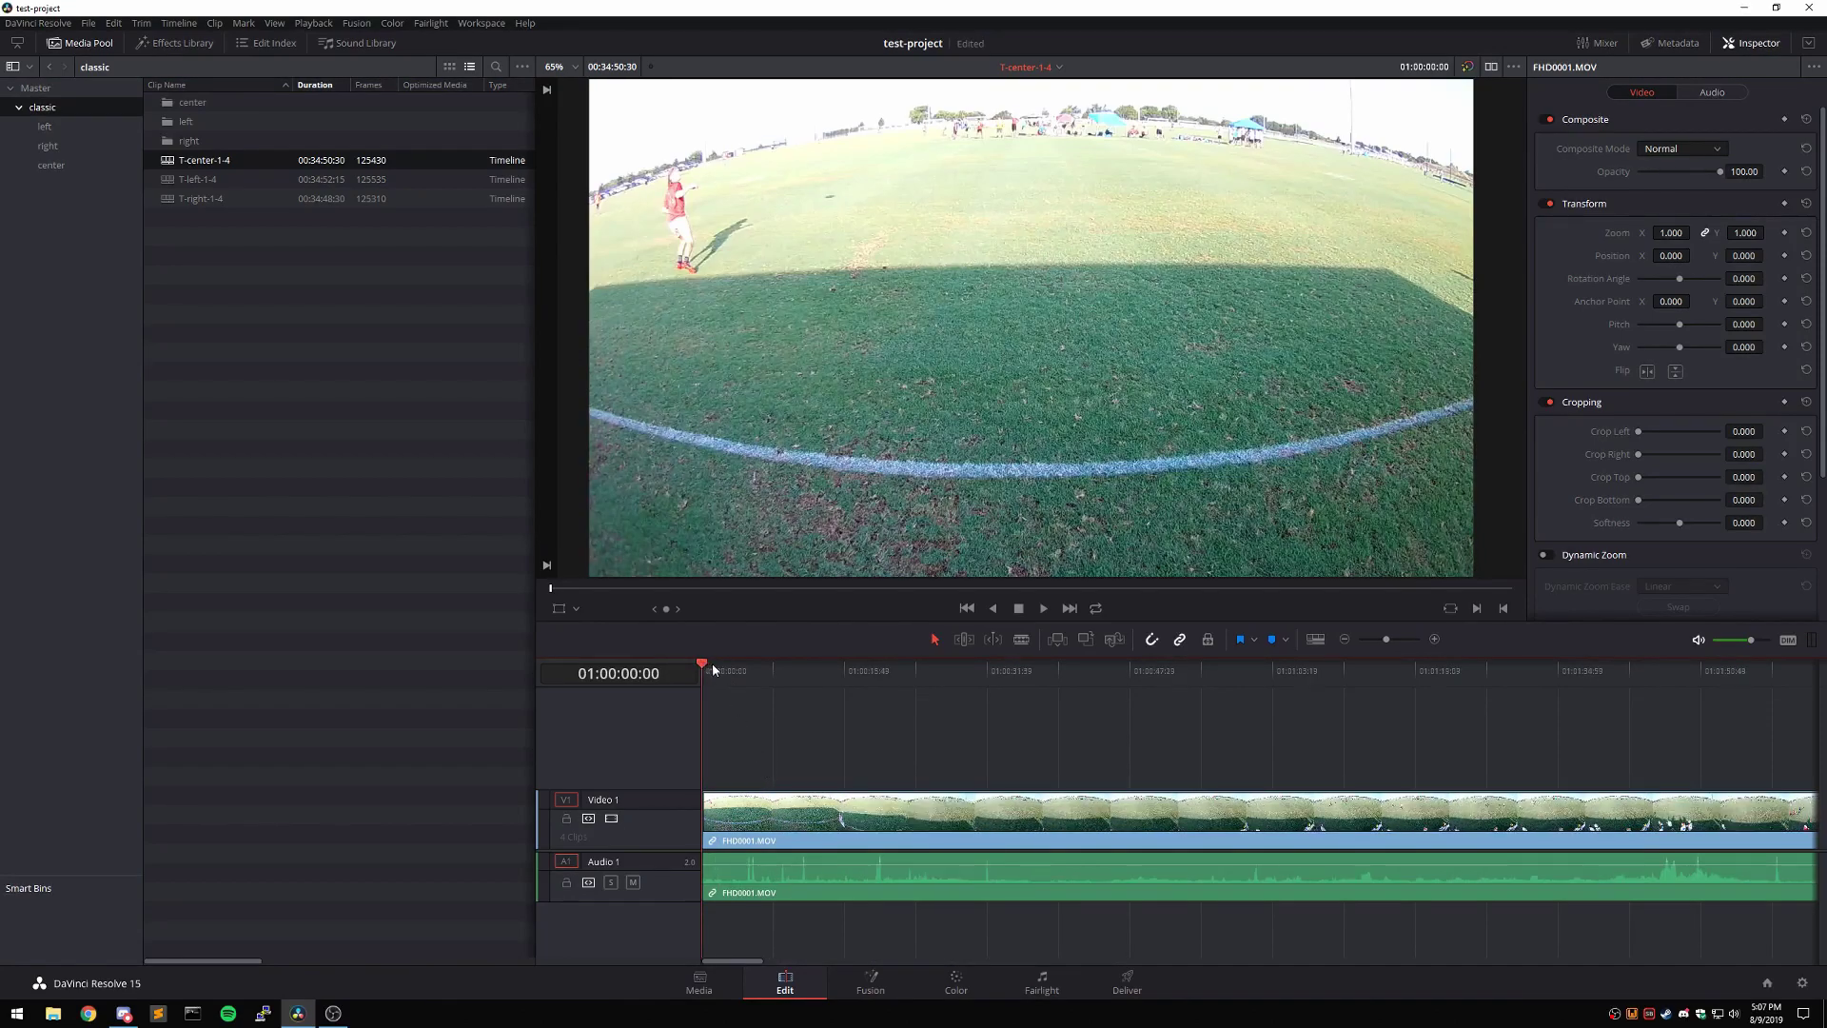
click(729, 671)
drag(729, 671, 749, 678)
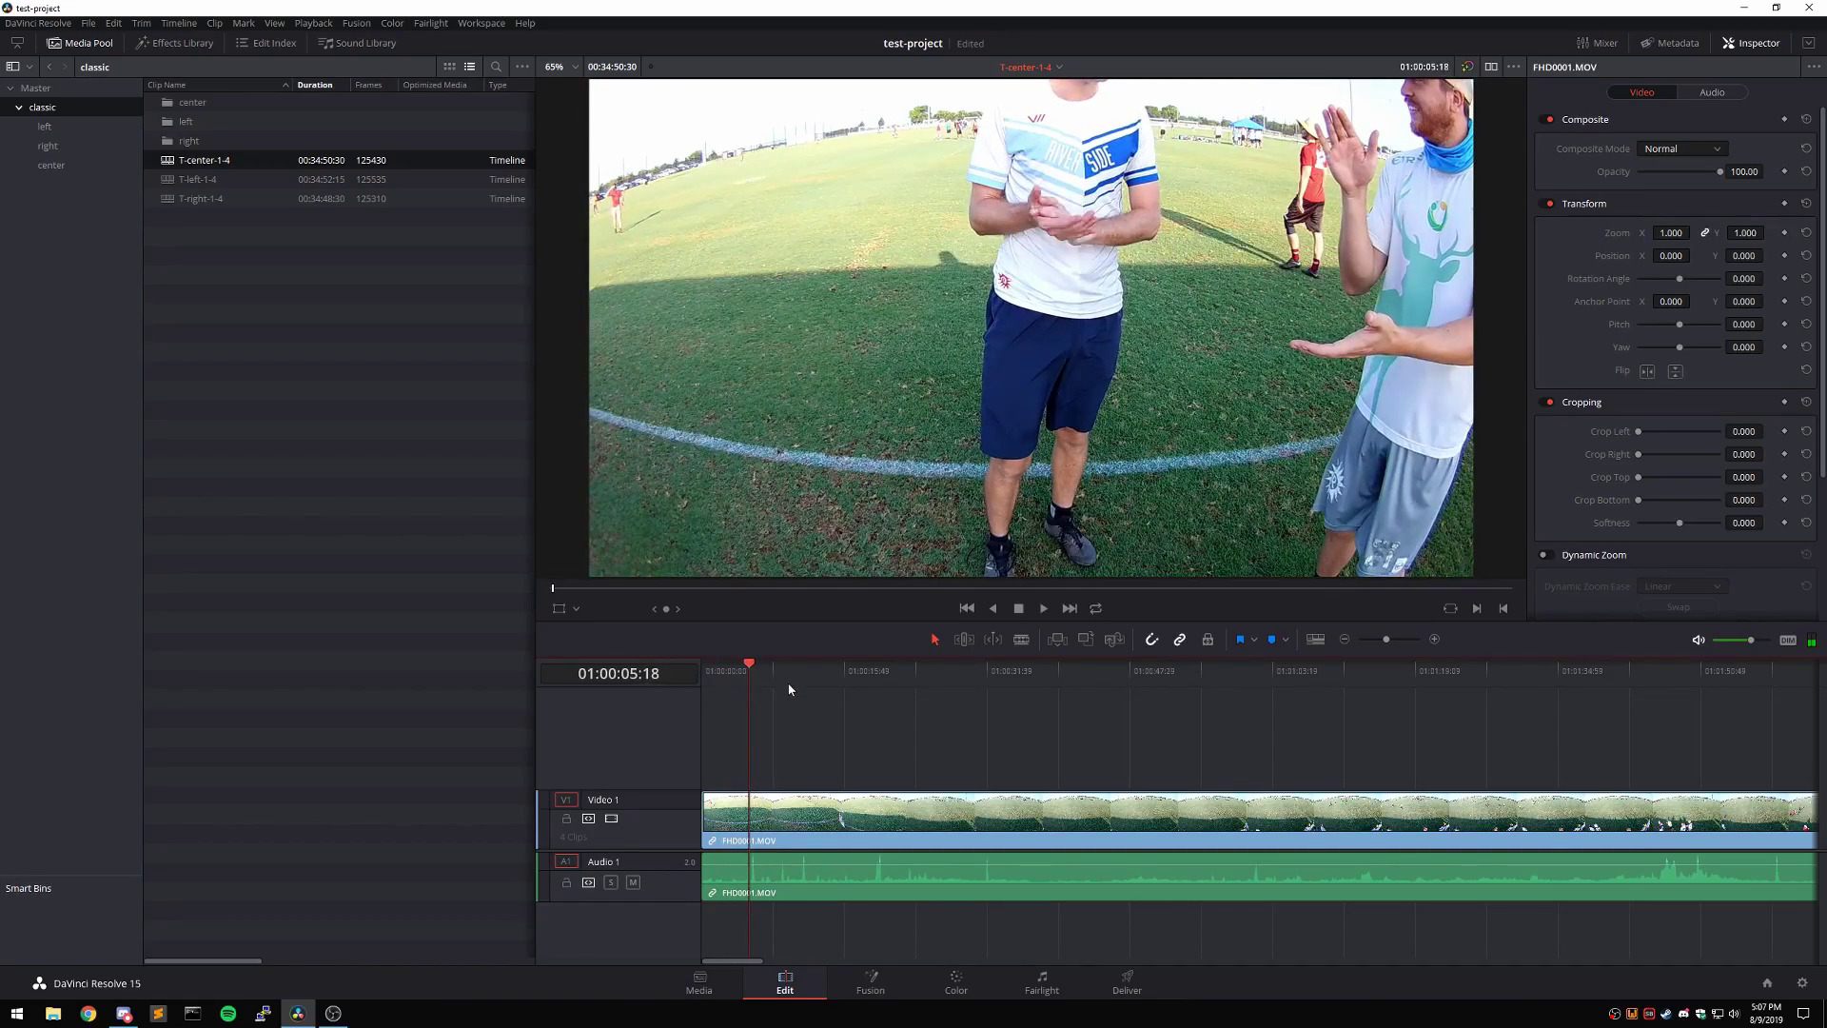
key(Left)
key(Left)
key(Right)
key(Right)
key(Left)
key(Left)
key(Right)
key(Right)
key(Left)
key(Right)
key(Left)
key(Right)
key(Left)
key(Right)
key(Left)
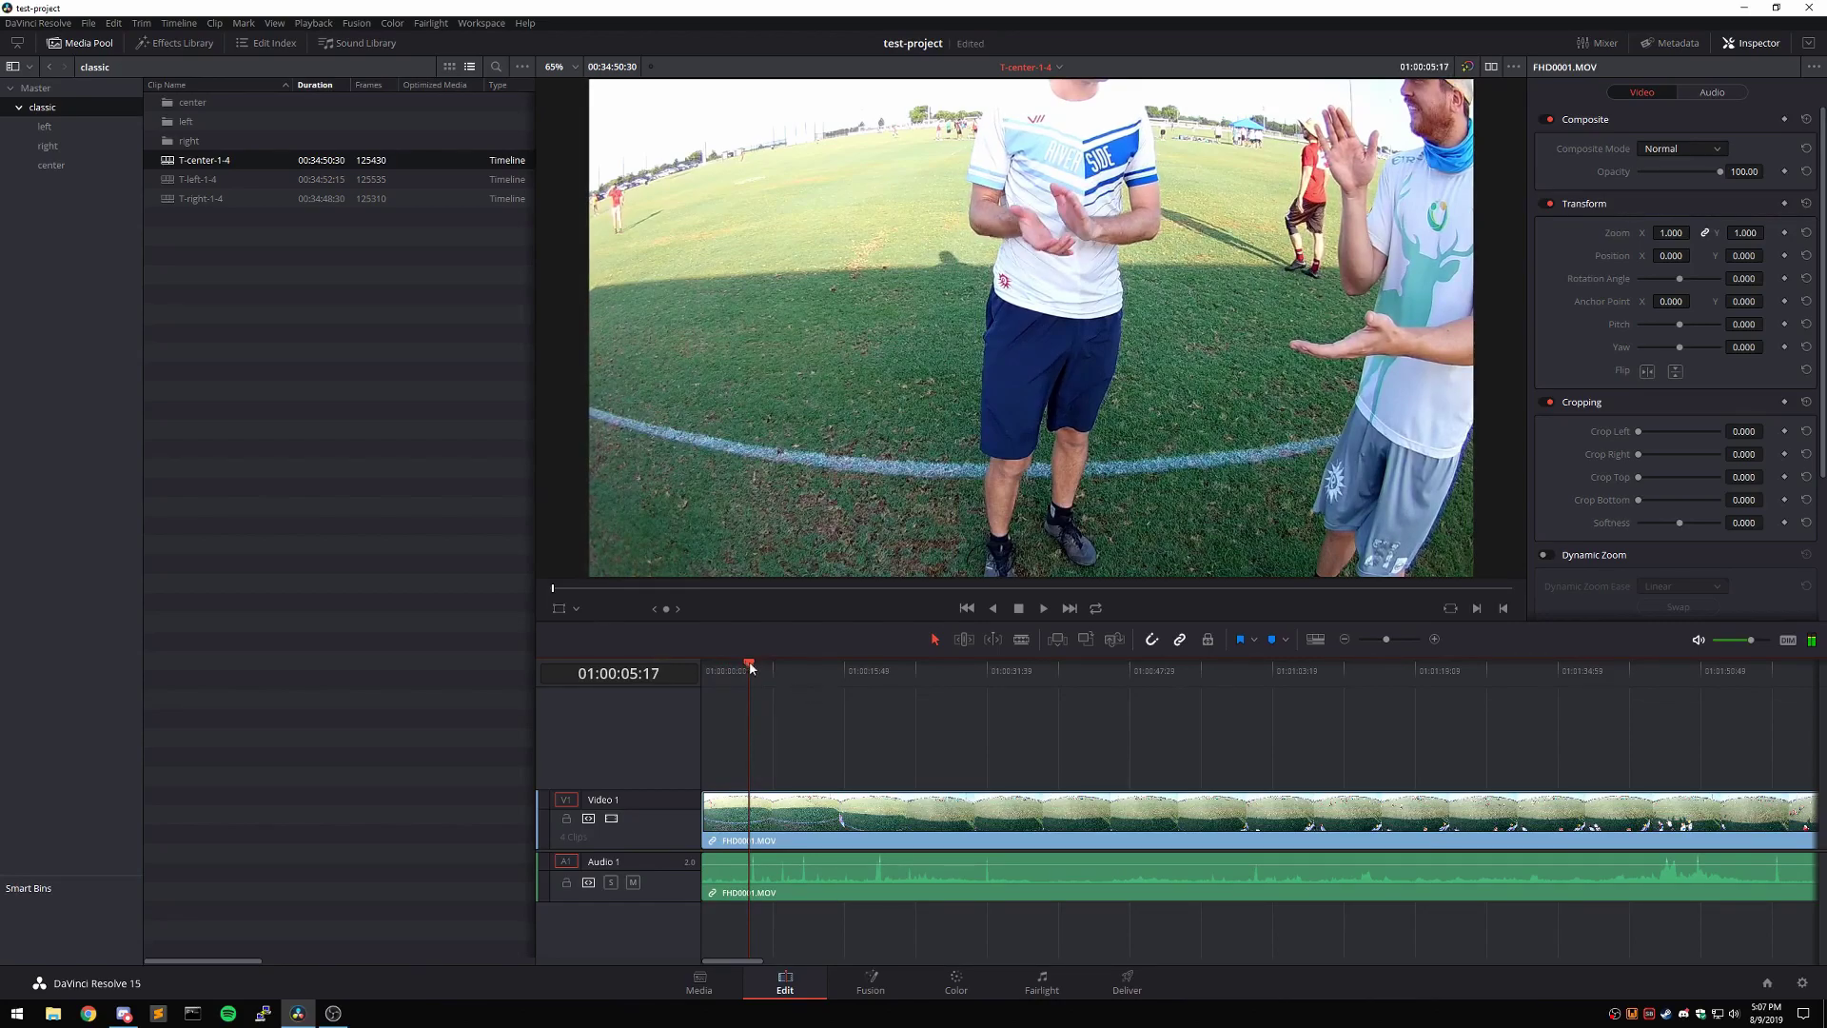
drag(749, 670, 750, 671)
key(Right)
key(Left)
key(Left)
key(Left)
key(Left)
key(Left)
key(Right)
key(Right)
key(Right)
key(Right)
key(Right)
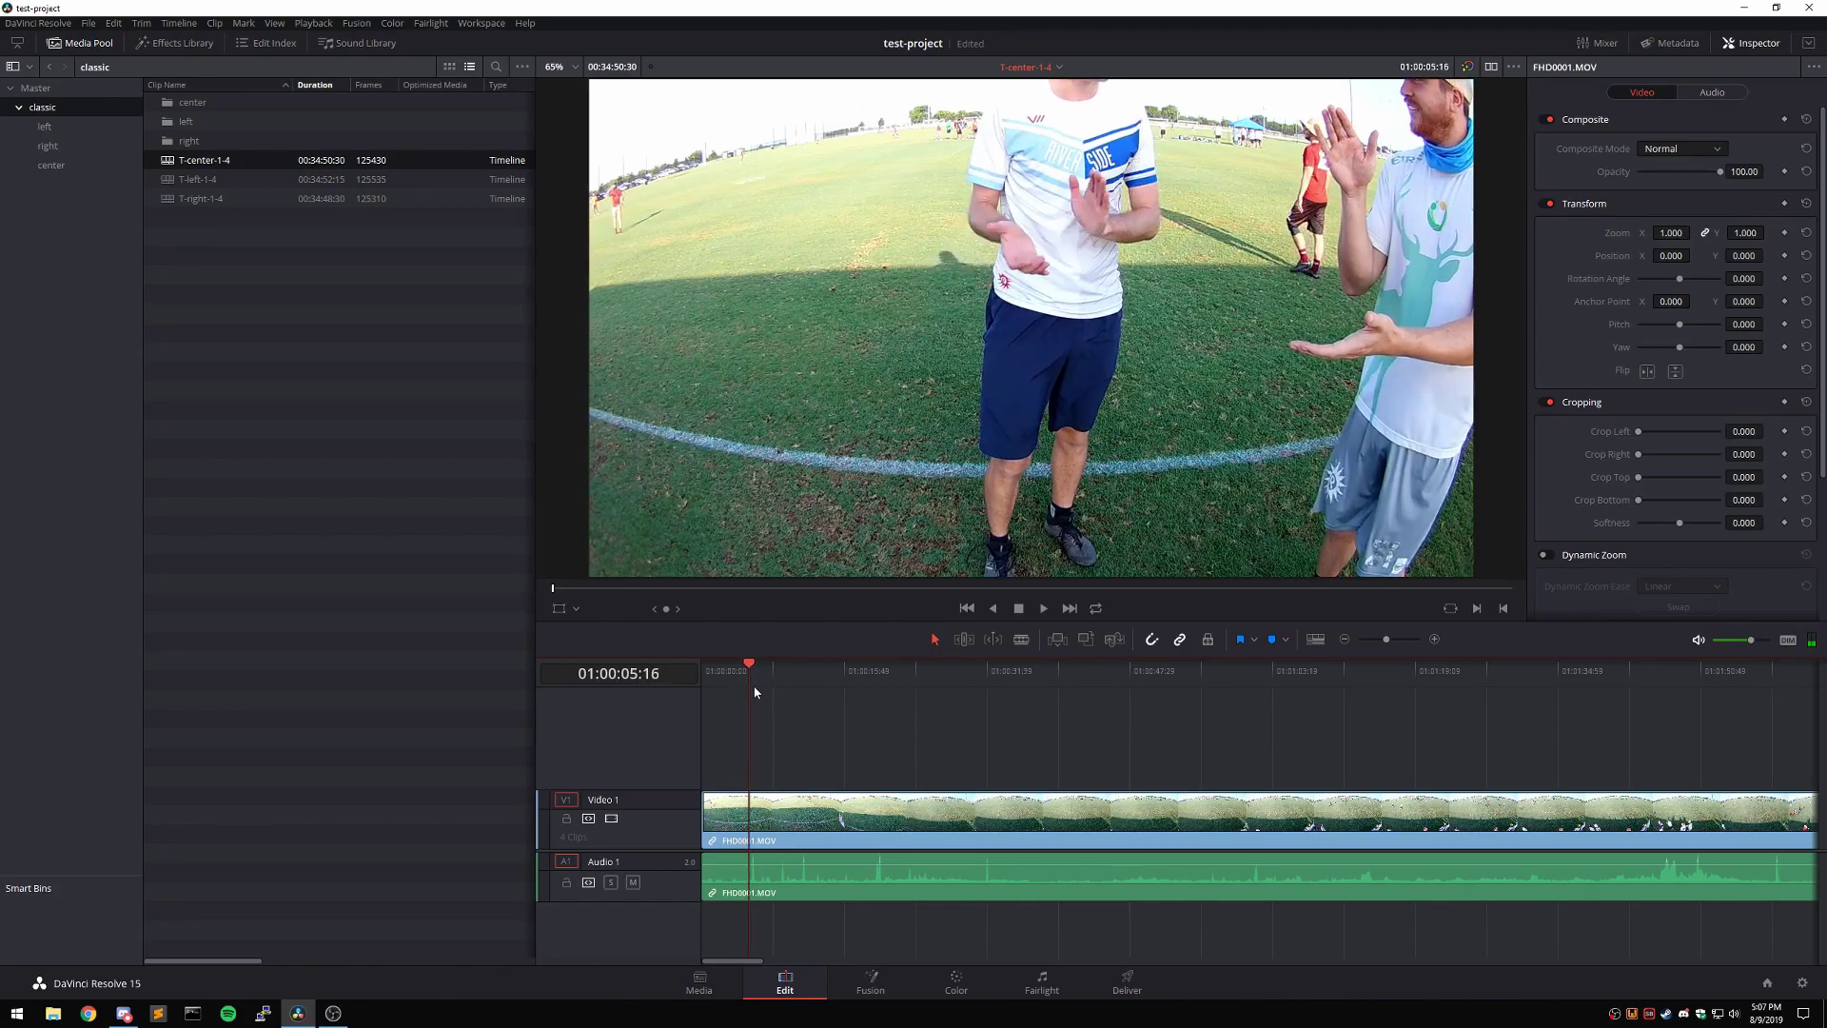
key(Left)
key(Left)
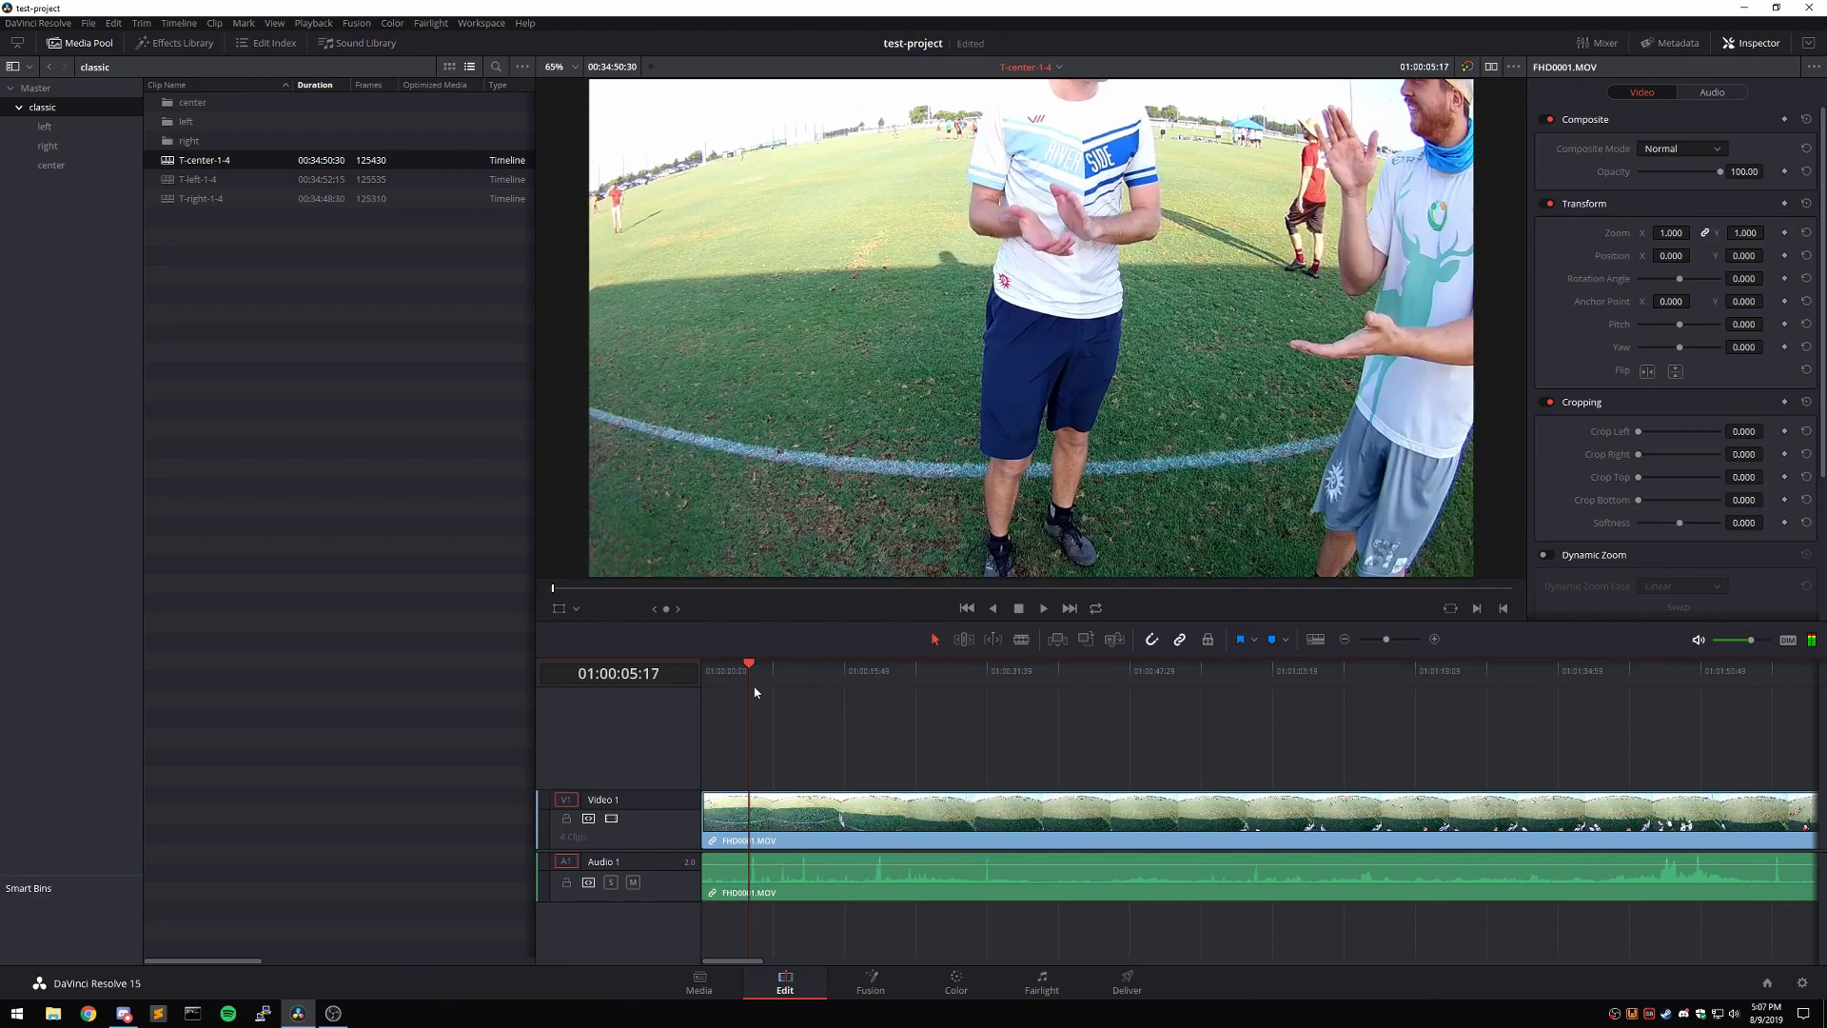
key(Right)
key(Right)
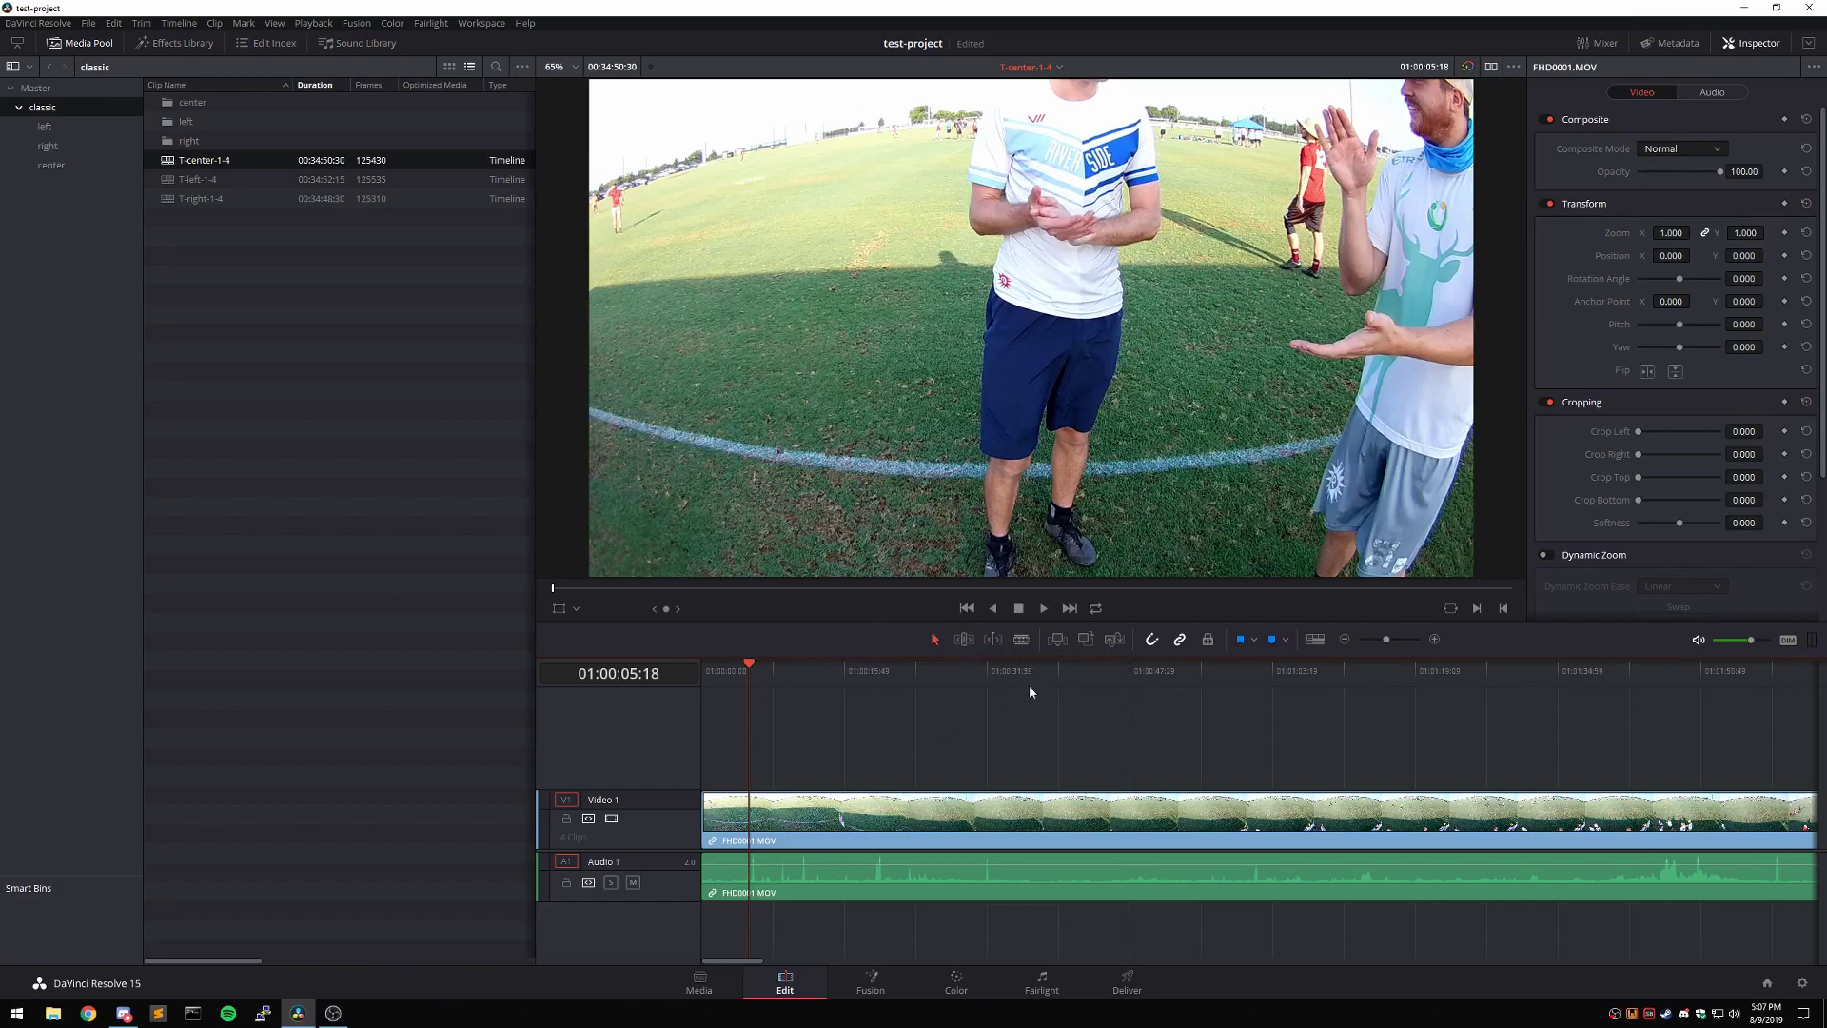
- Split the first T-center-1-4 clip at the clap frame, ripple delete the part before it and return the playhead to the start
key(b)
key(ctrl+b)
click(936, 639)
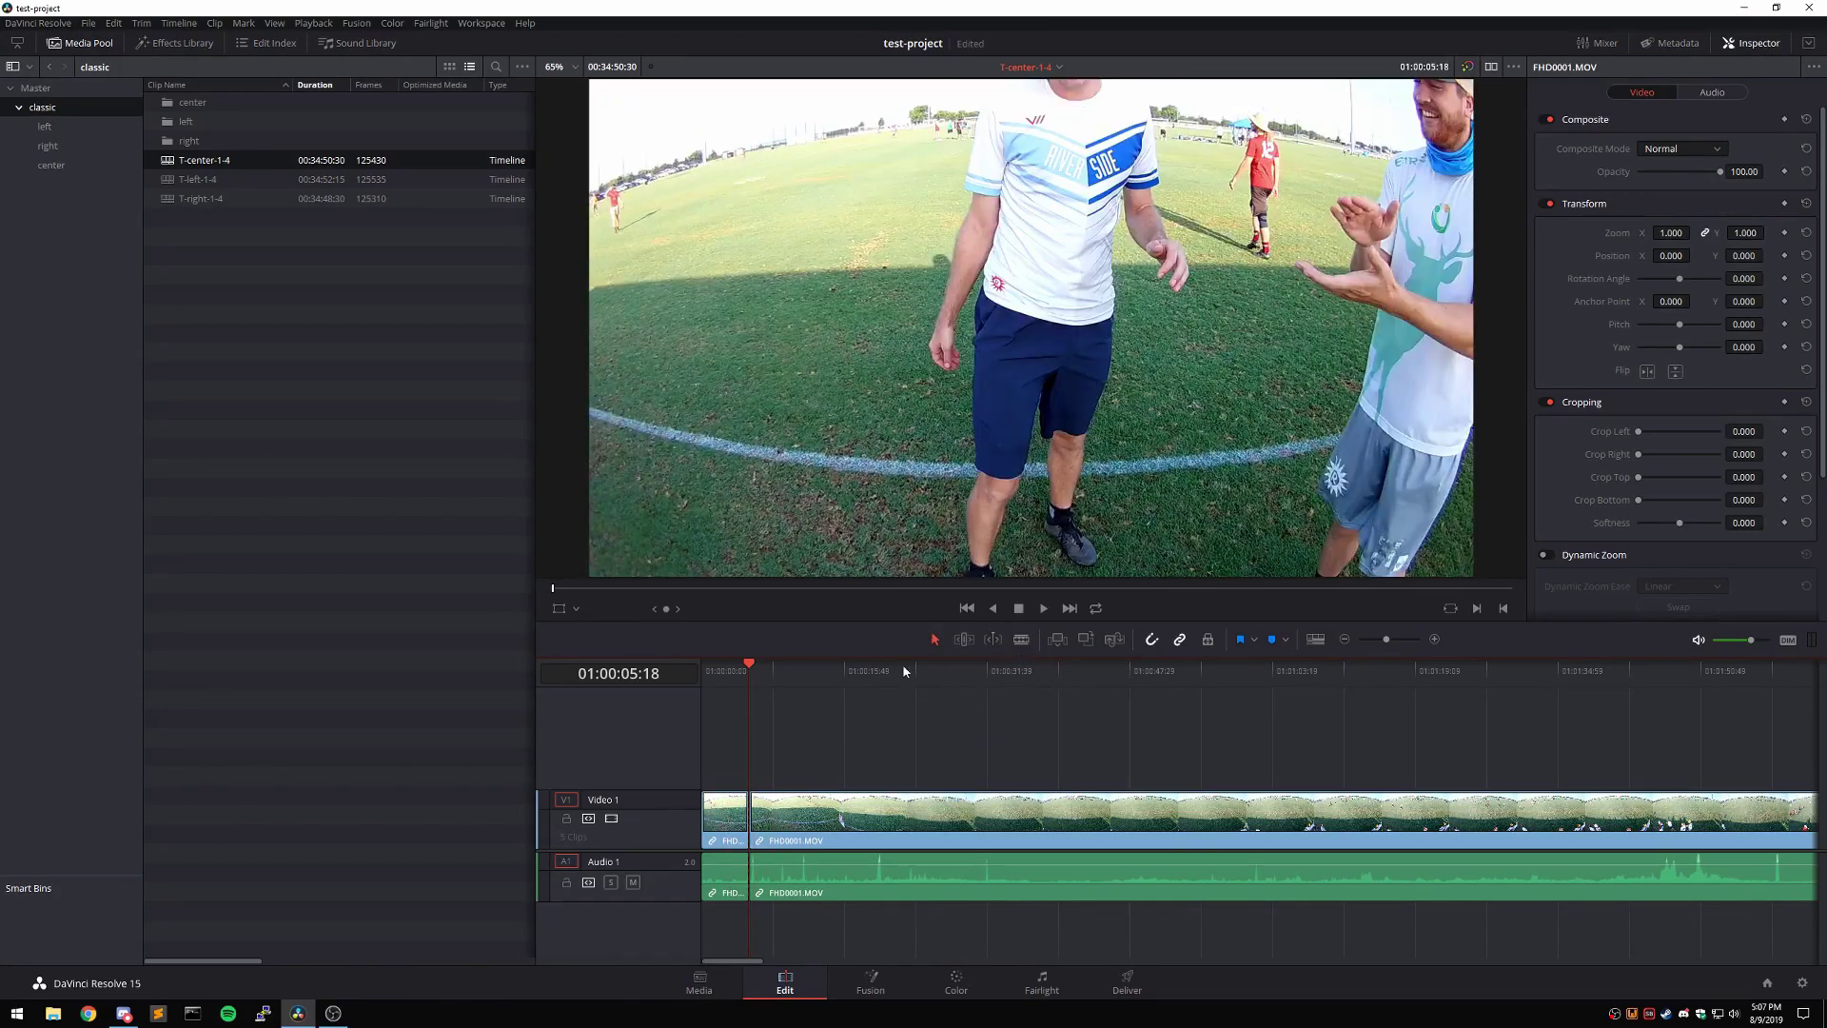
click(721, 802)
key(Delete)
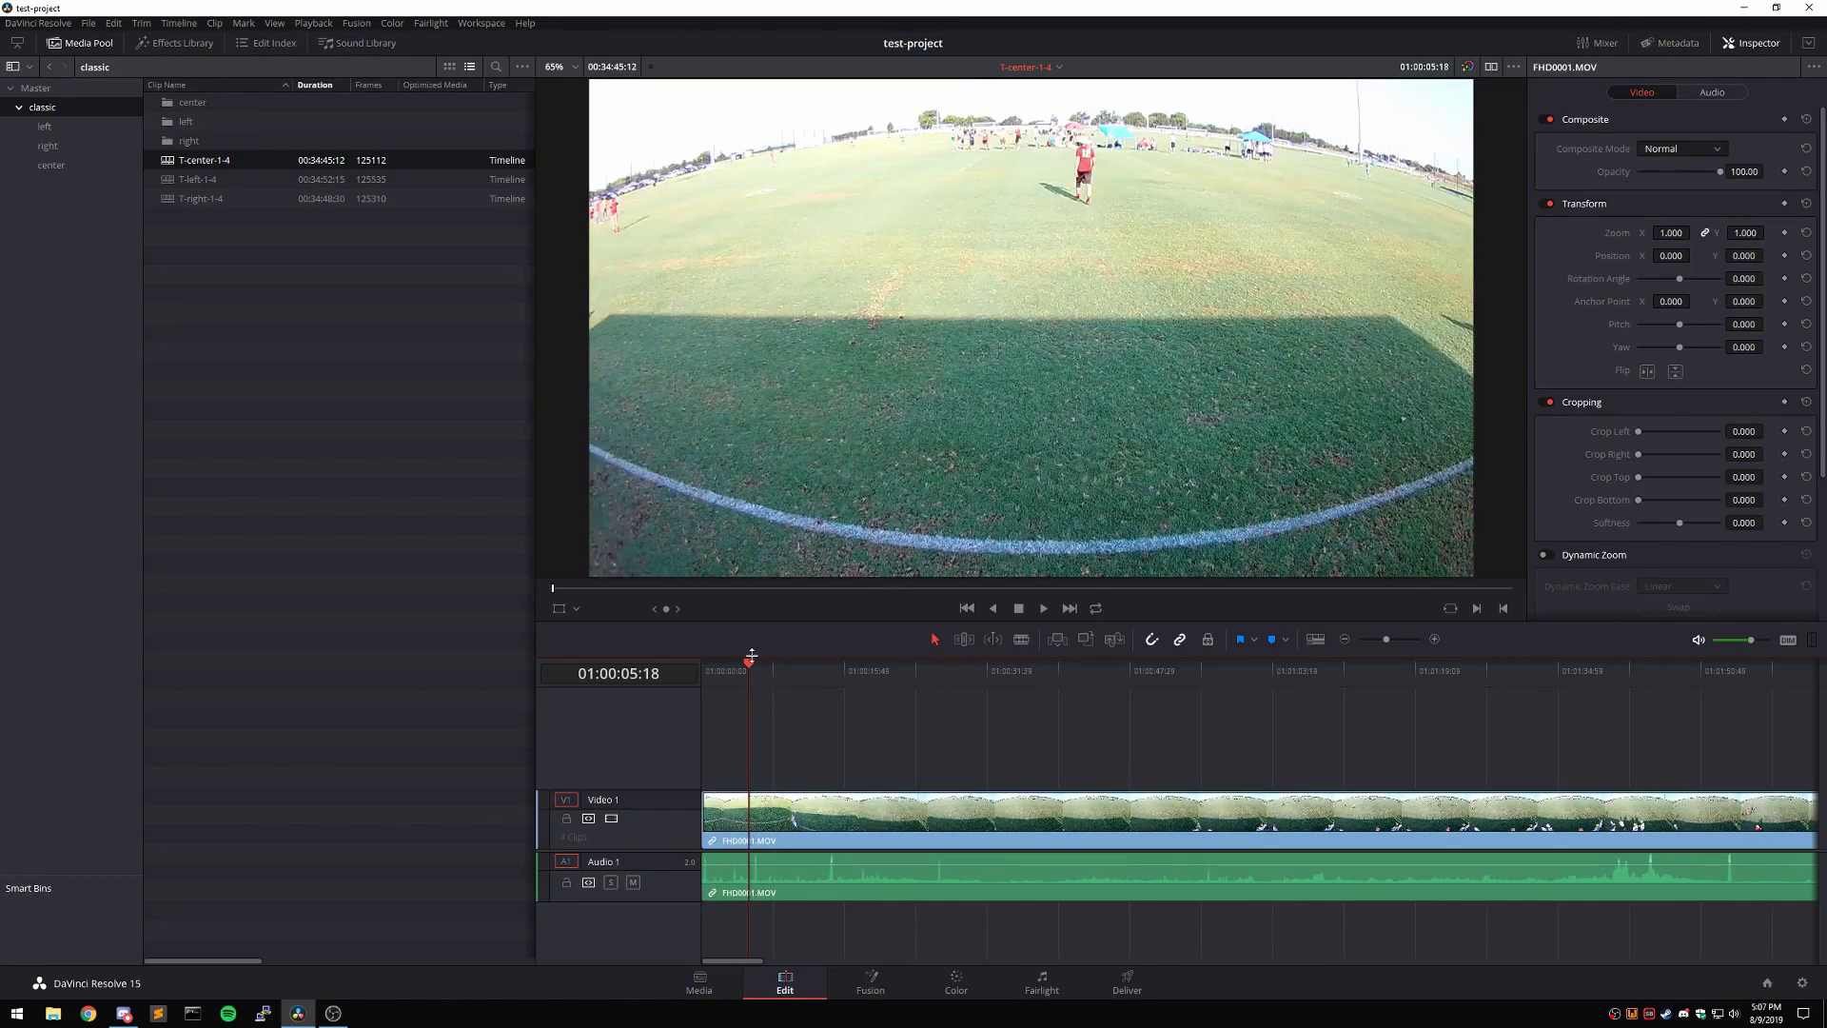
drag(752, 656, 687, 662)
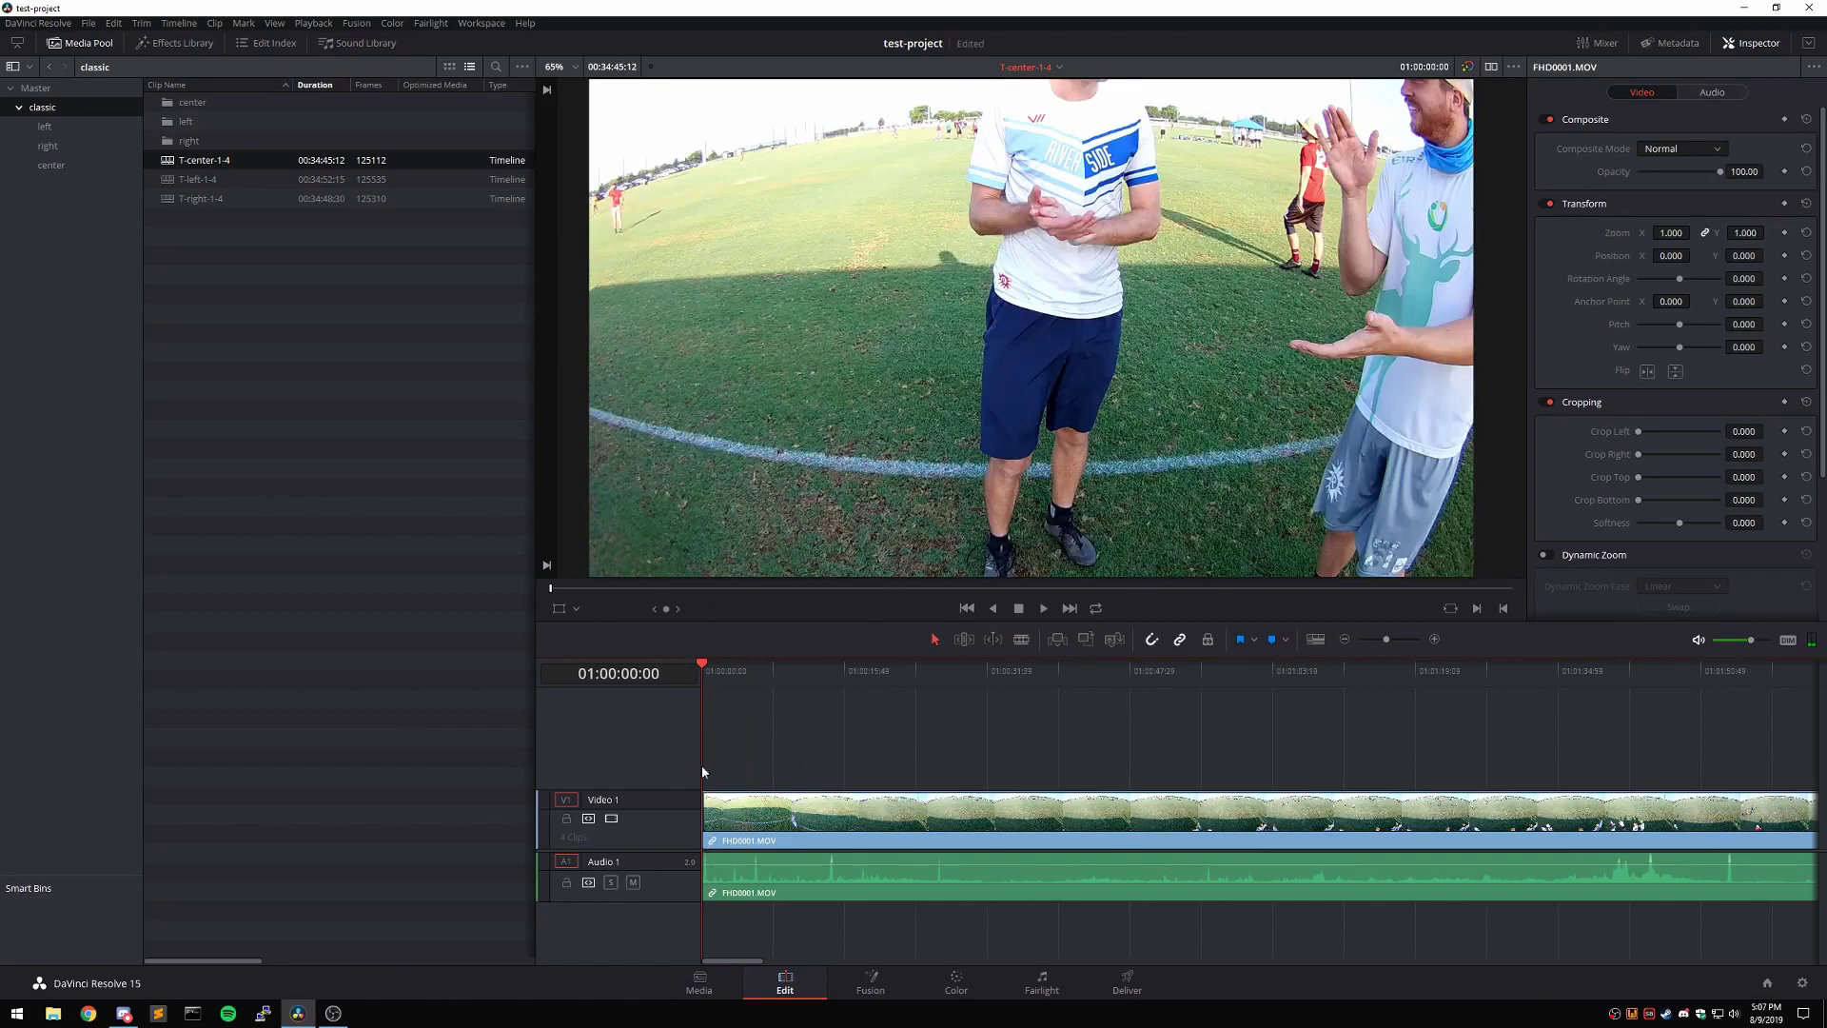
- Open the T-left-1-4 timeline and ripple delete everything before the clap frame at 01:00:05:34
double_click(227, 179)
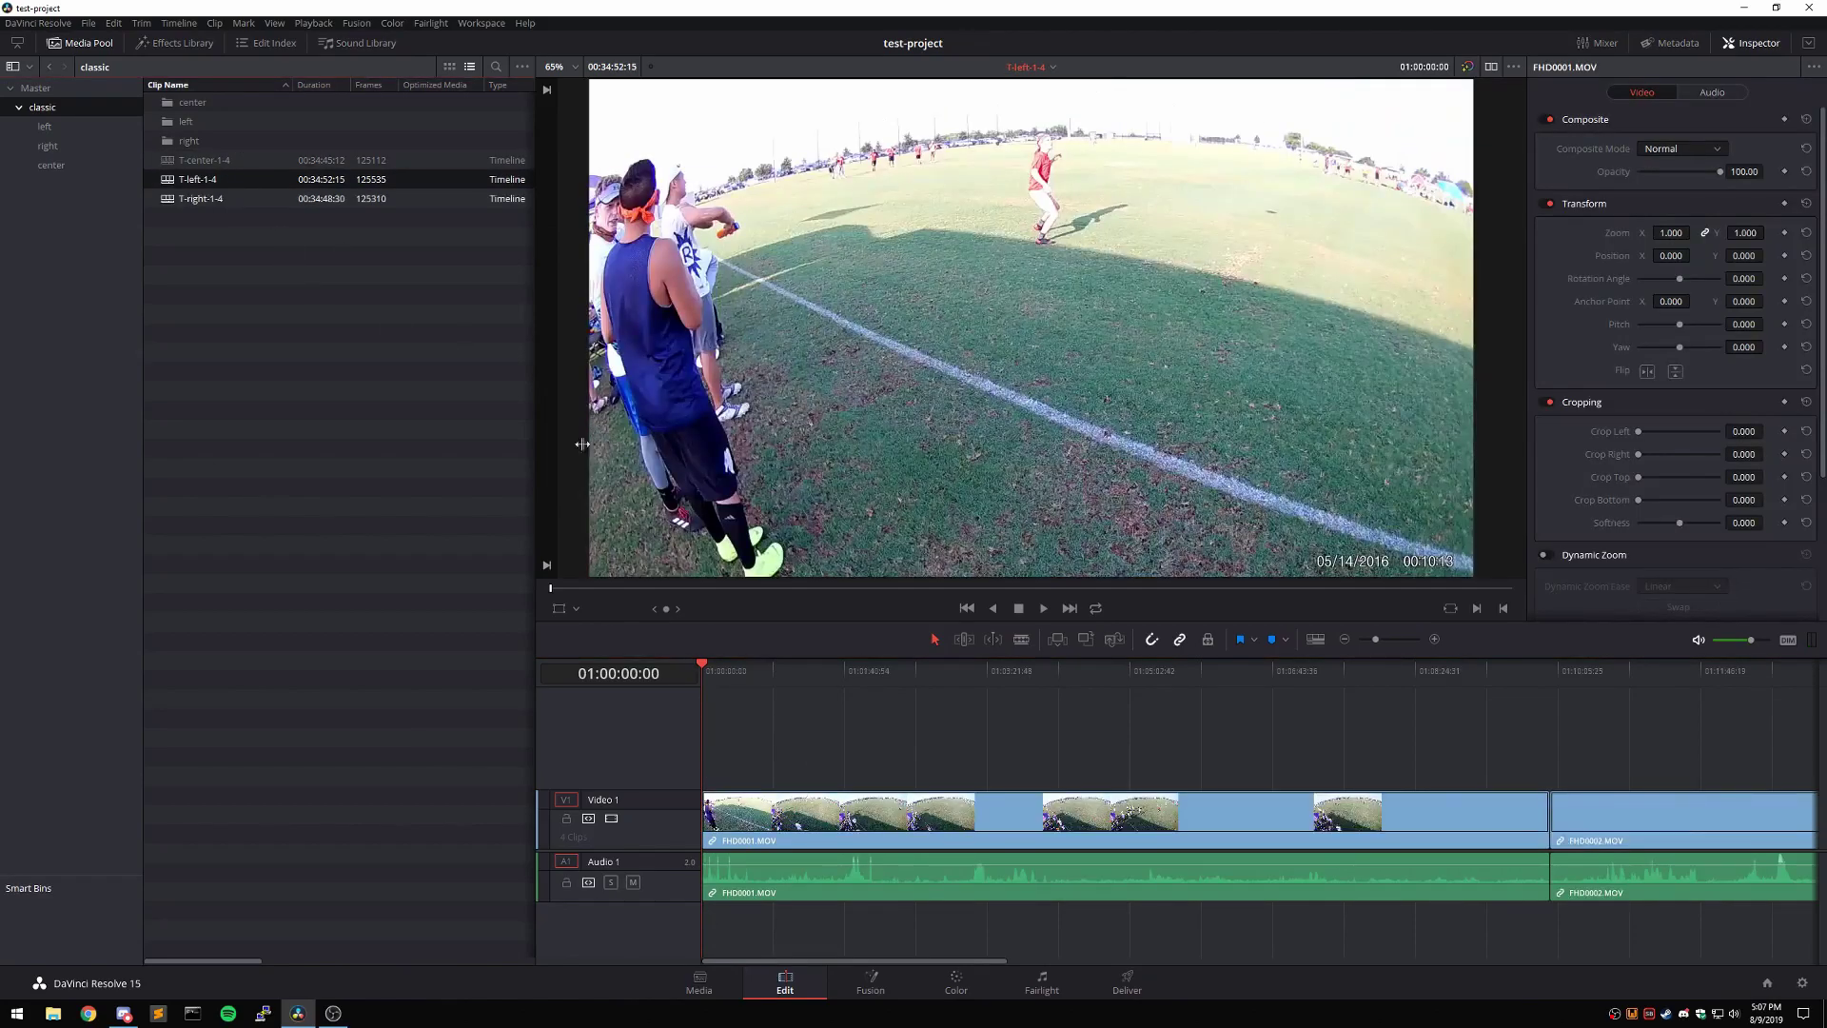
drag(706, 666, 739, 676)
scroll(751, 776, up, 2)
key(Left)
key(Left)
key(Right)
key(Left)
key(Right)
key(Left)
key(Right)
key(Left)
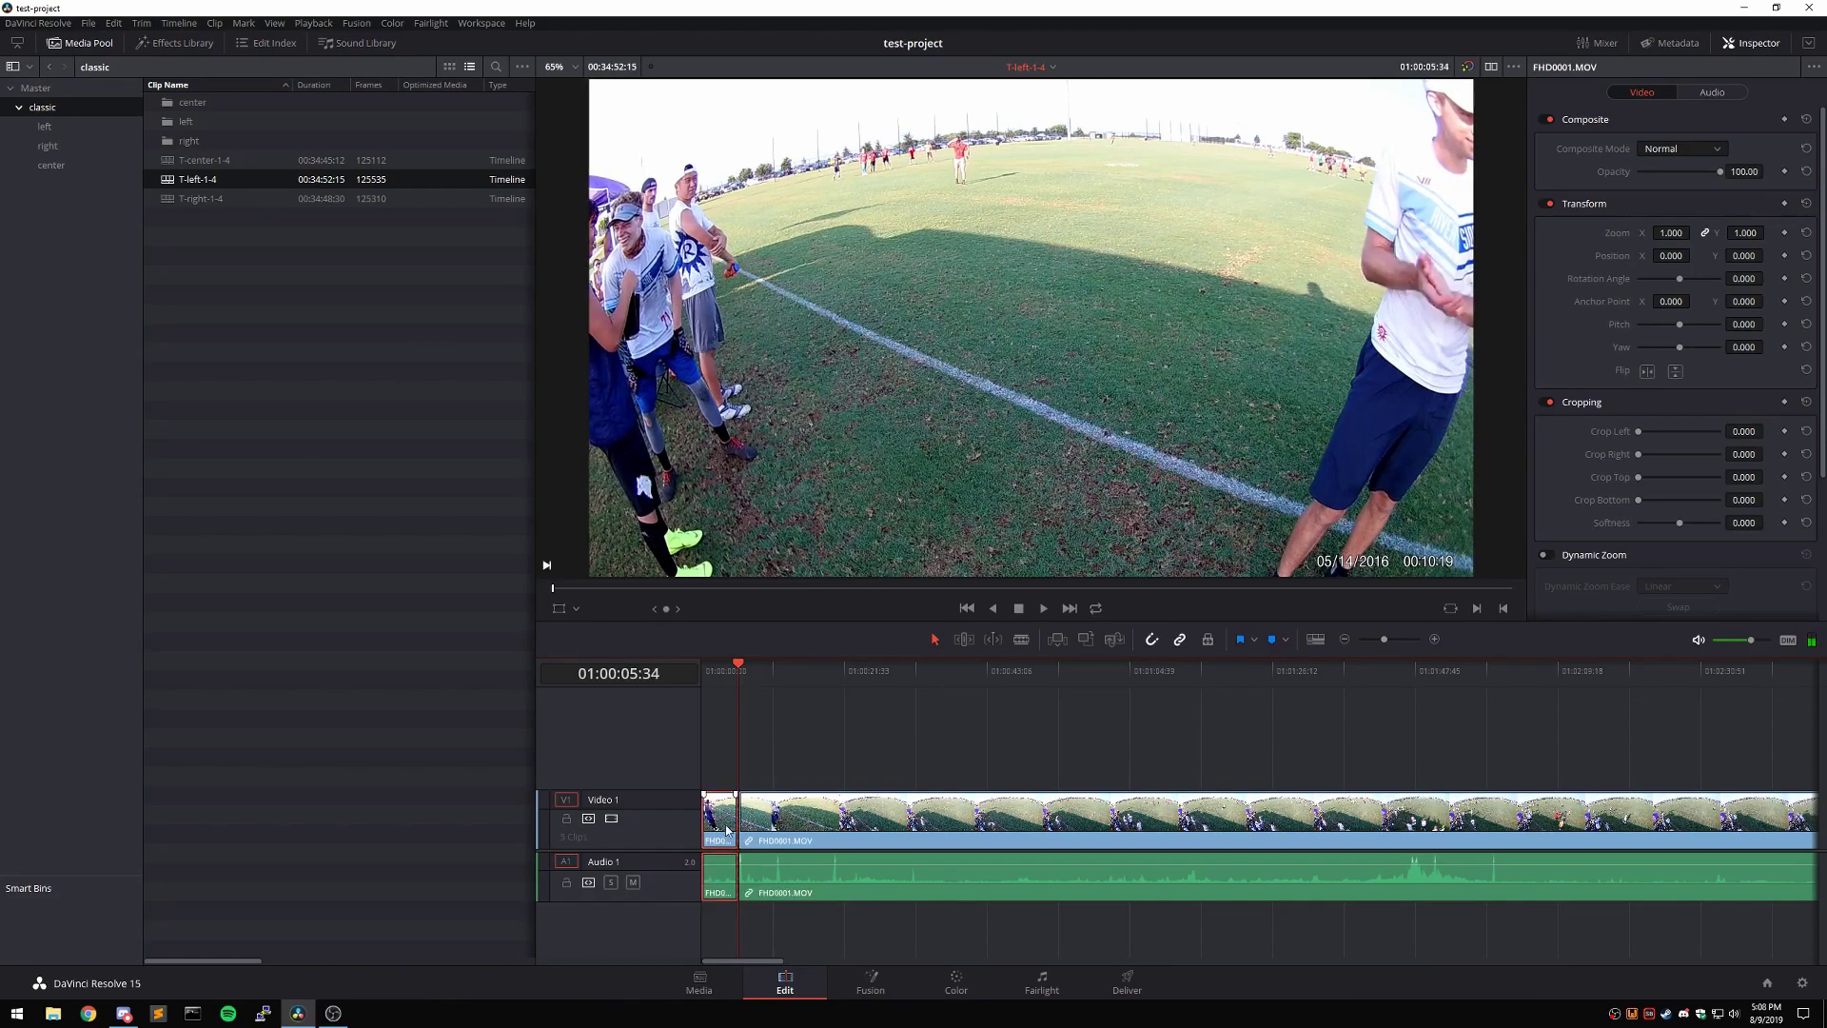
key(ctrl+shift+bracketleft)
- Open the T-right-1-4 timeline, ripple trim its start to the clap frame at 01:00:05:09 and return the playhead to the start
double_click(255, 198)
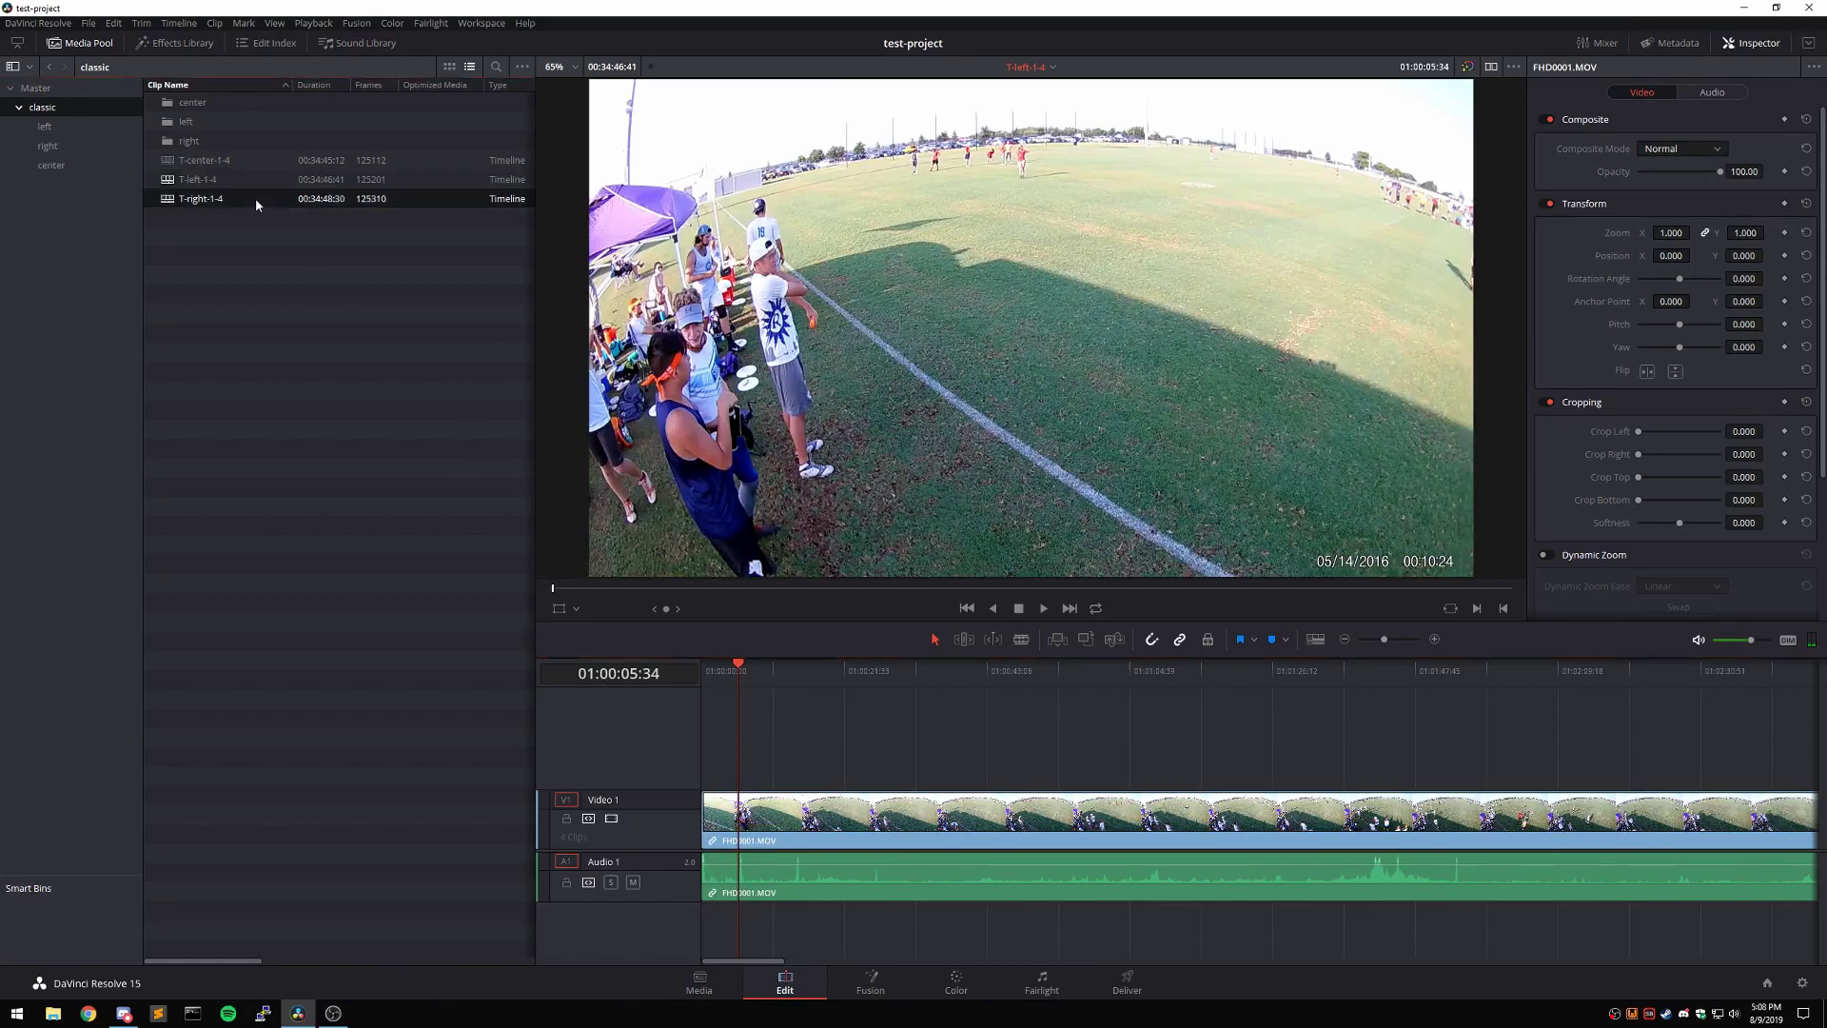
scroll(750, 768, up, 2)
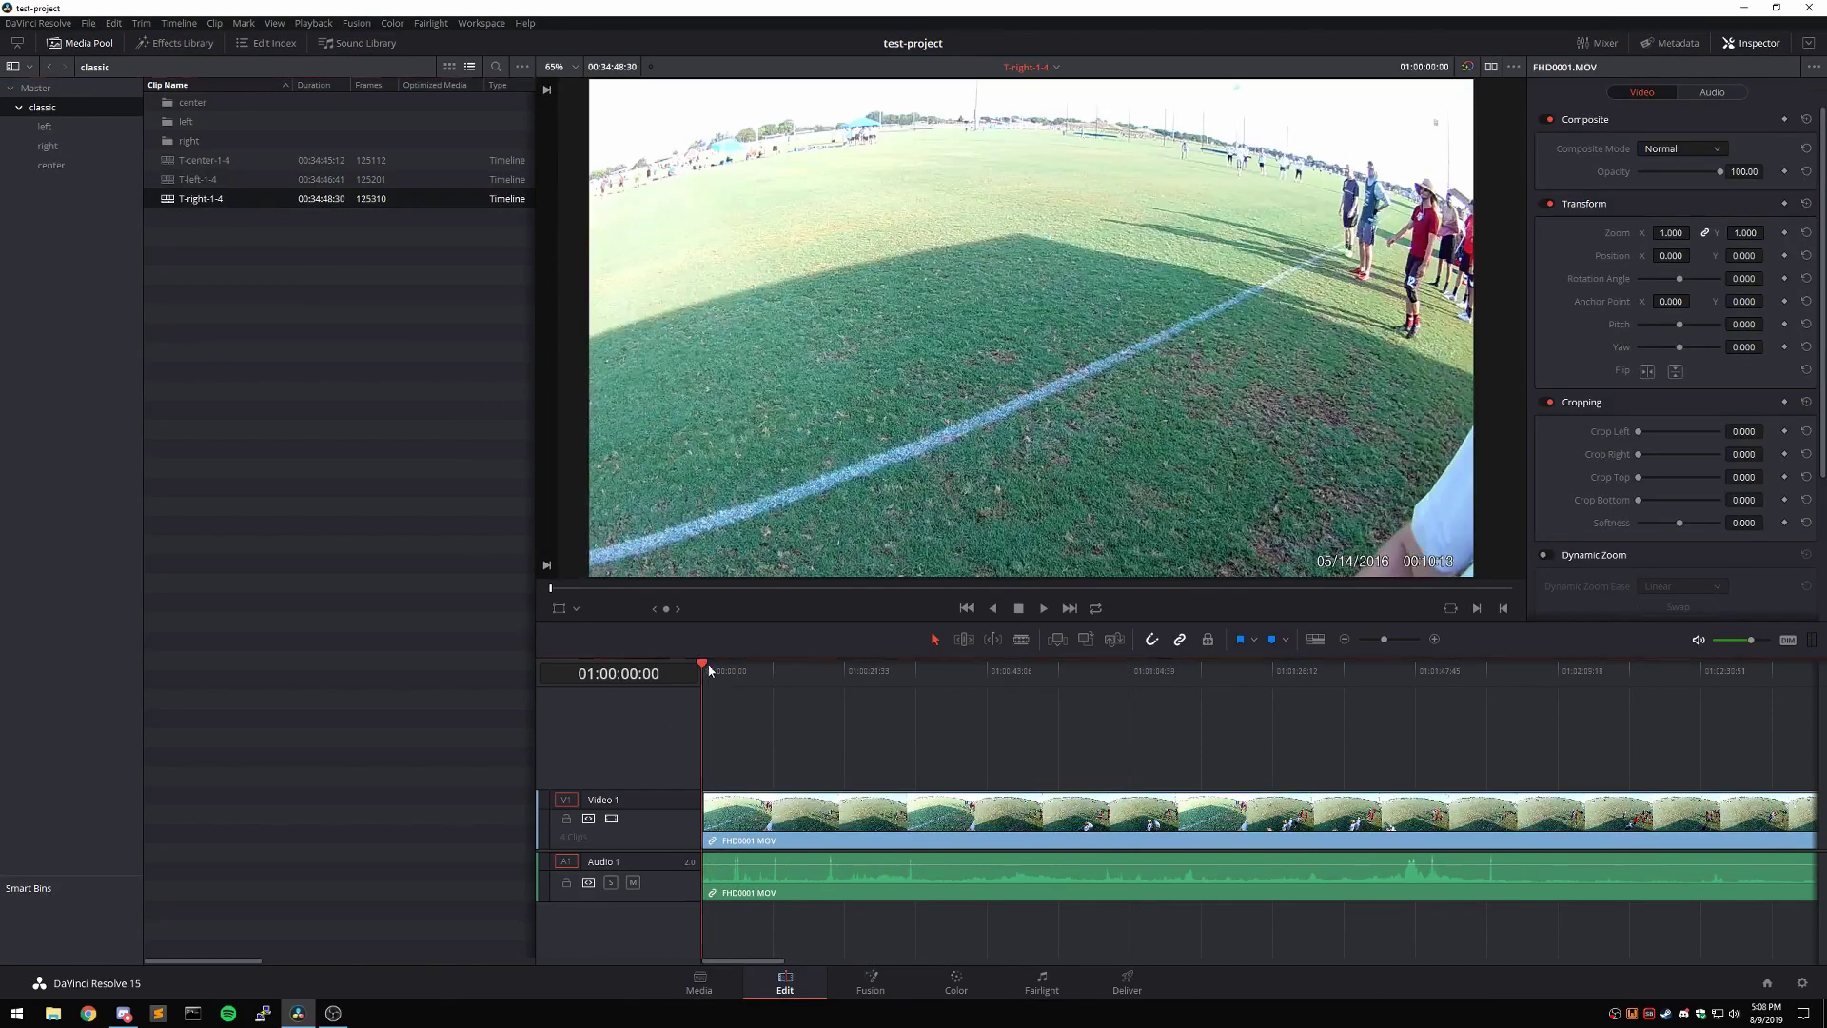
click(731, 672)
key(space)
key(space)
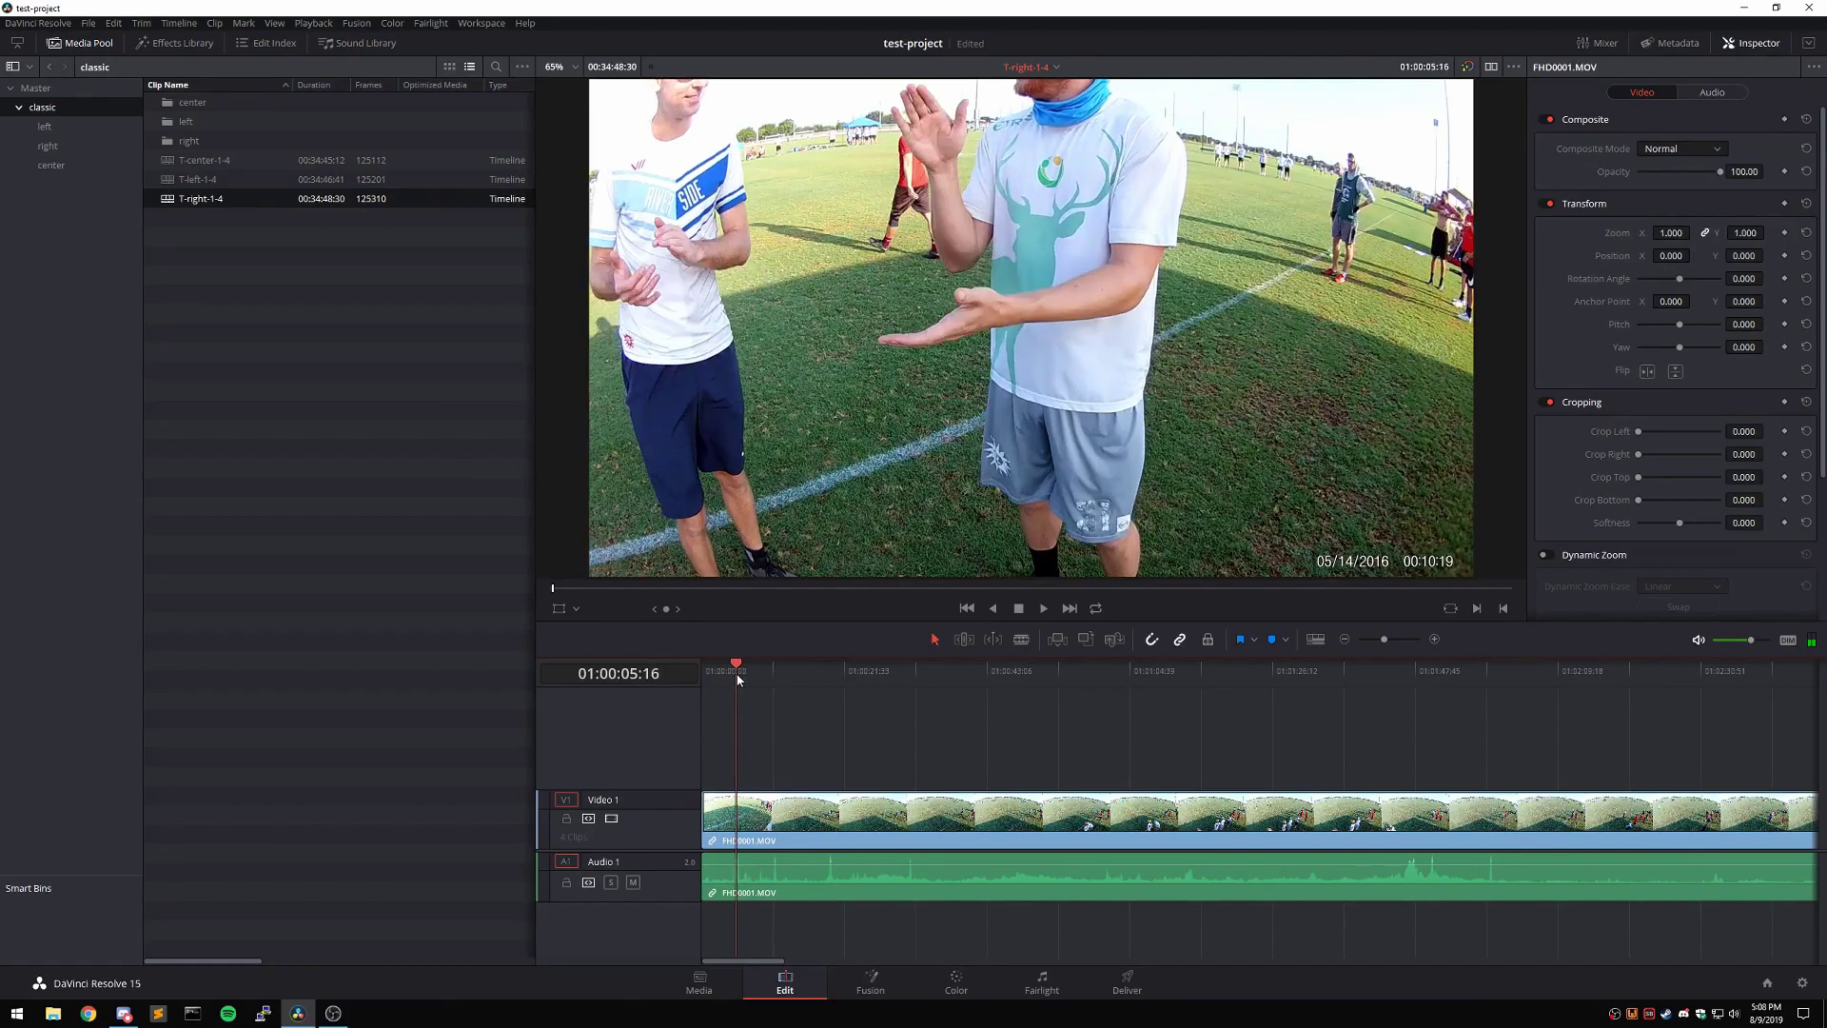
key(Left)
key(Left)
key(Left)
key(Left)
key(Left)
key(Left)
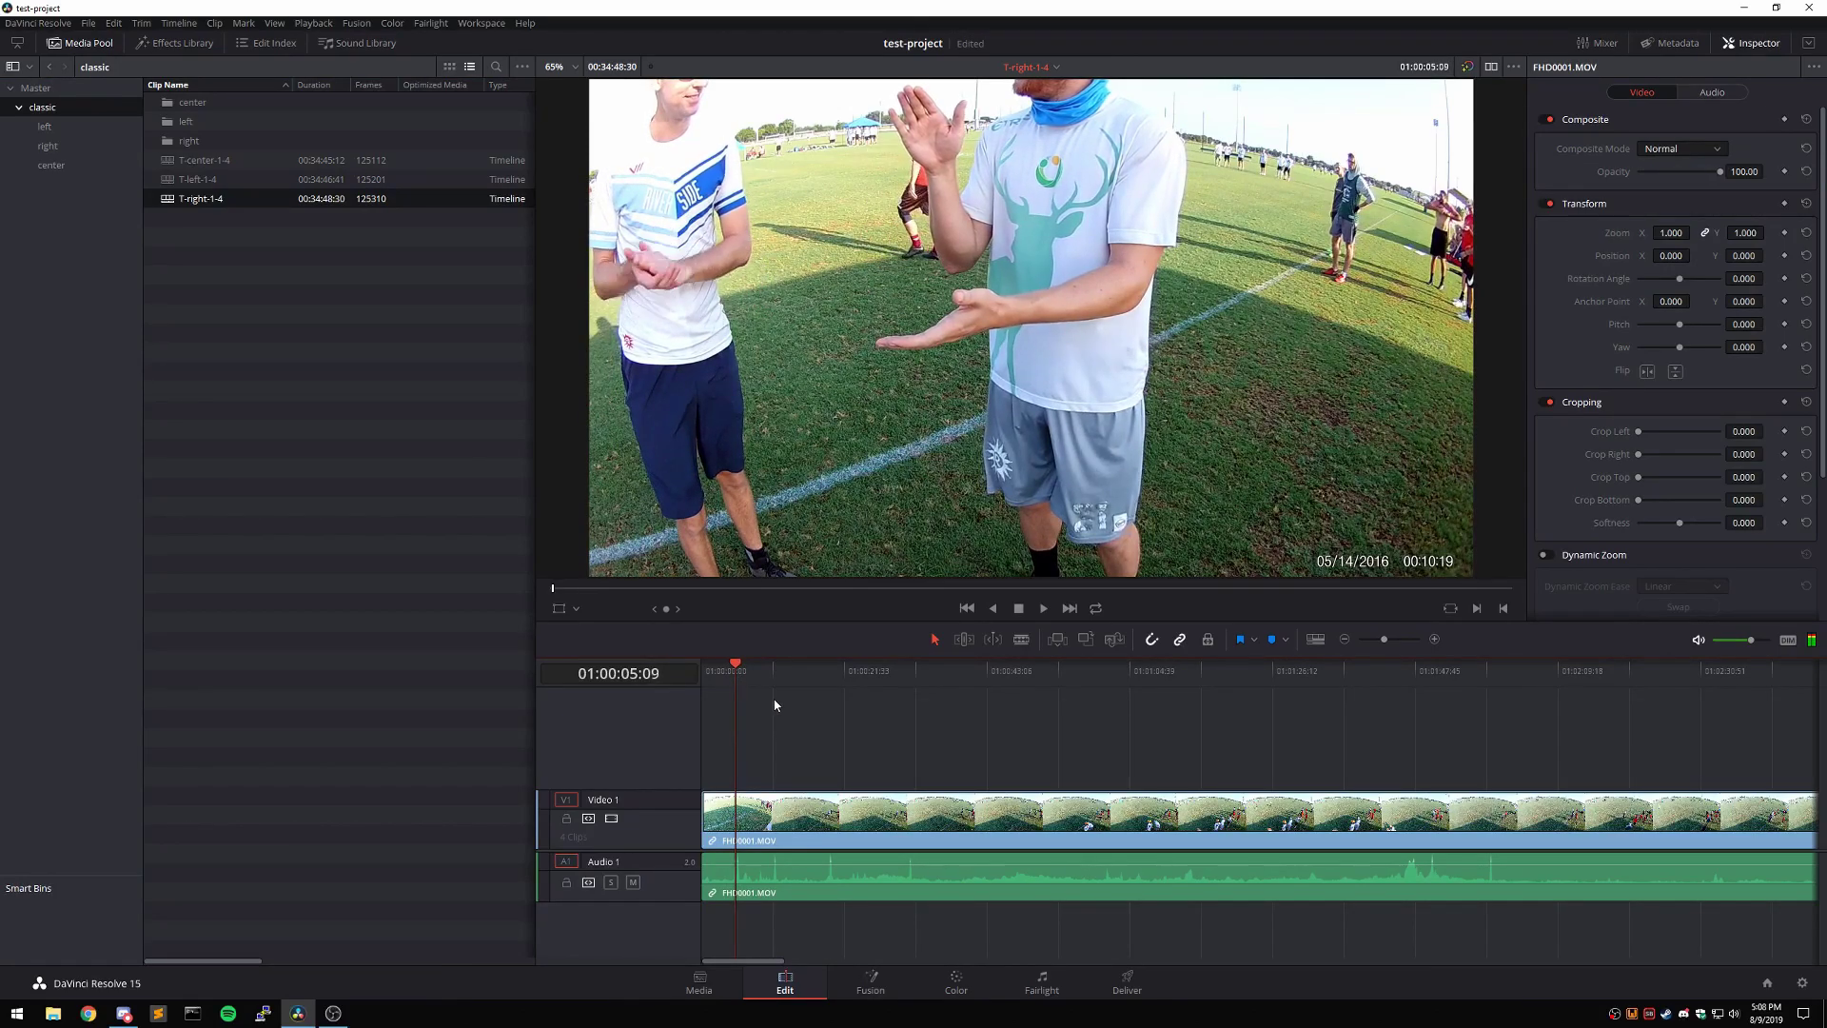
key(shift+[)
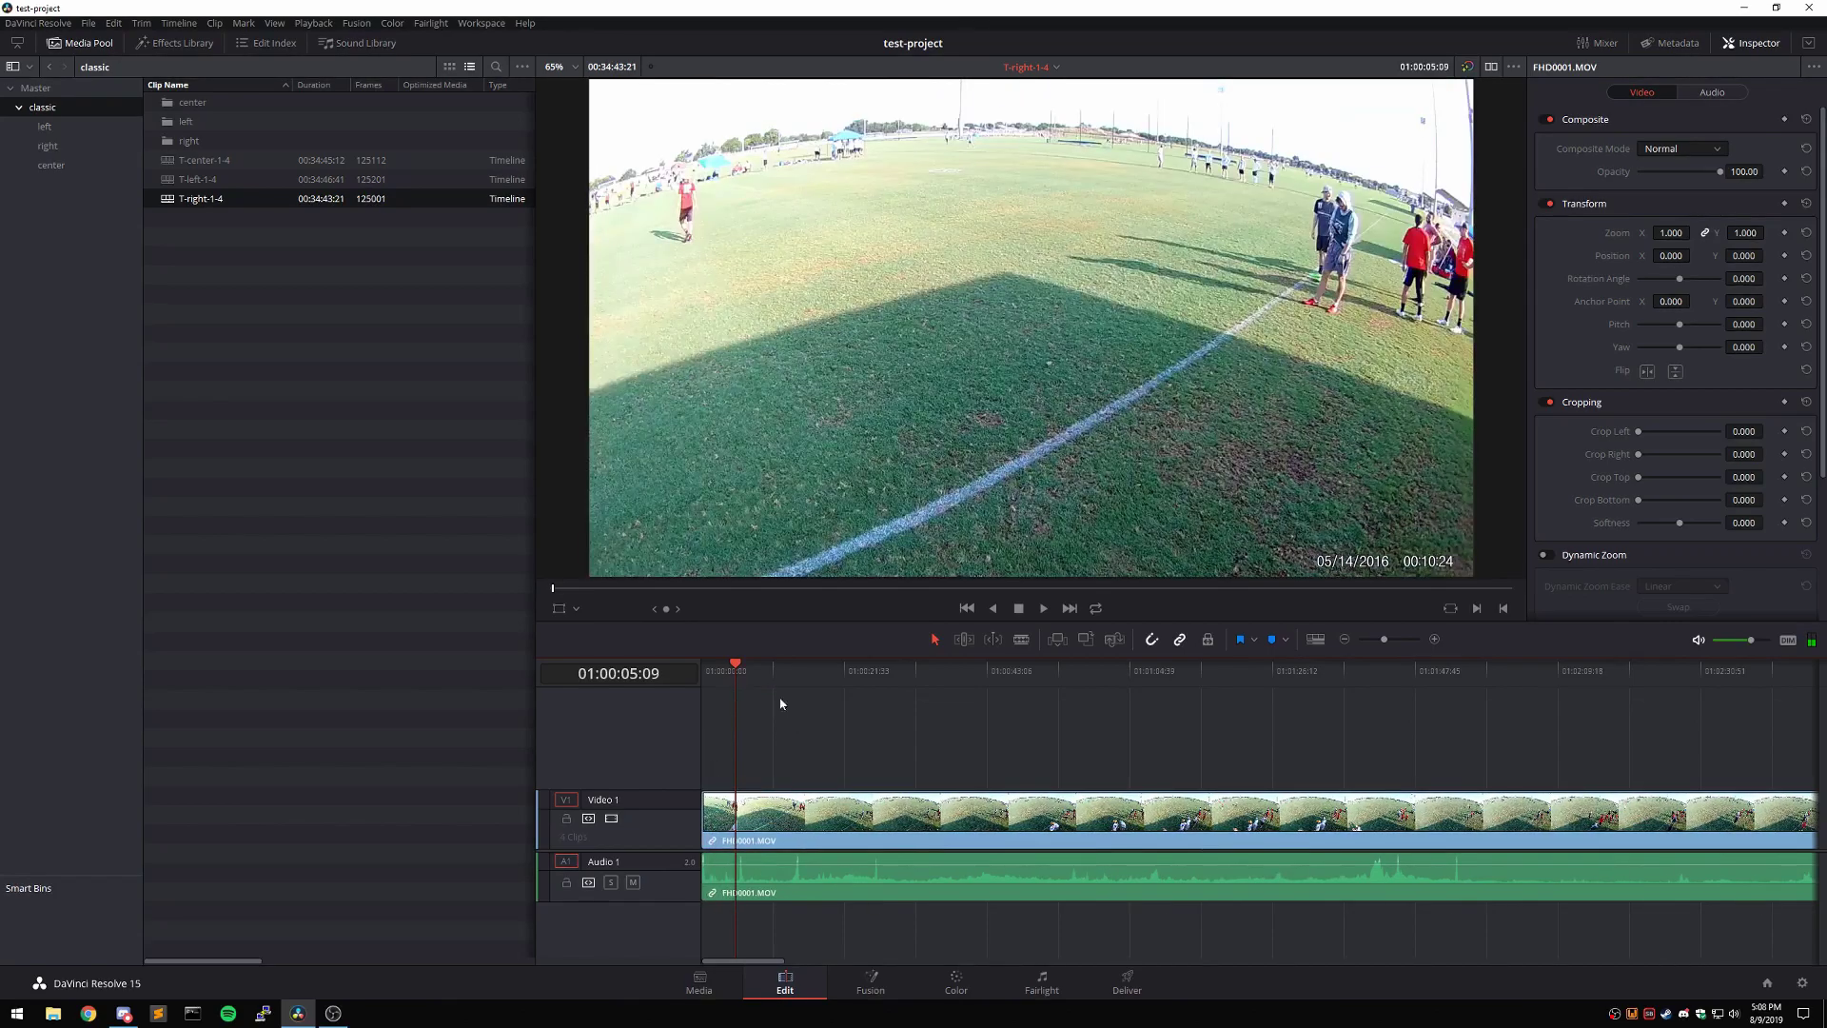
key(Home)
- Show the Shot & Scene metadata of the T-center-1-4 timeline and set its Angle to 2-center
click(211, 180)
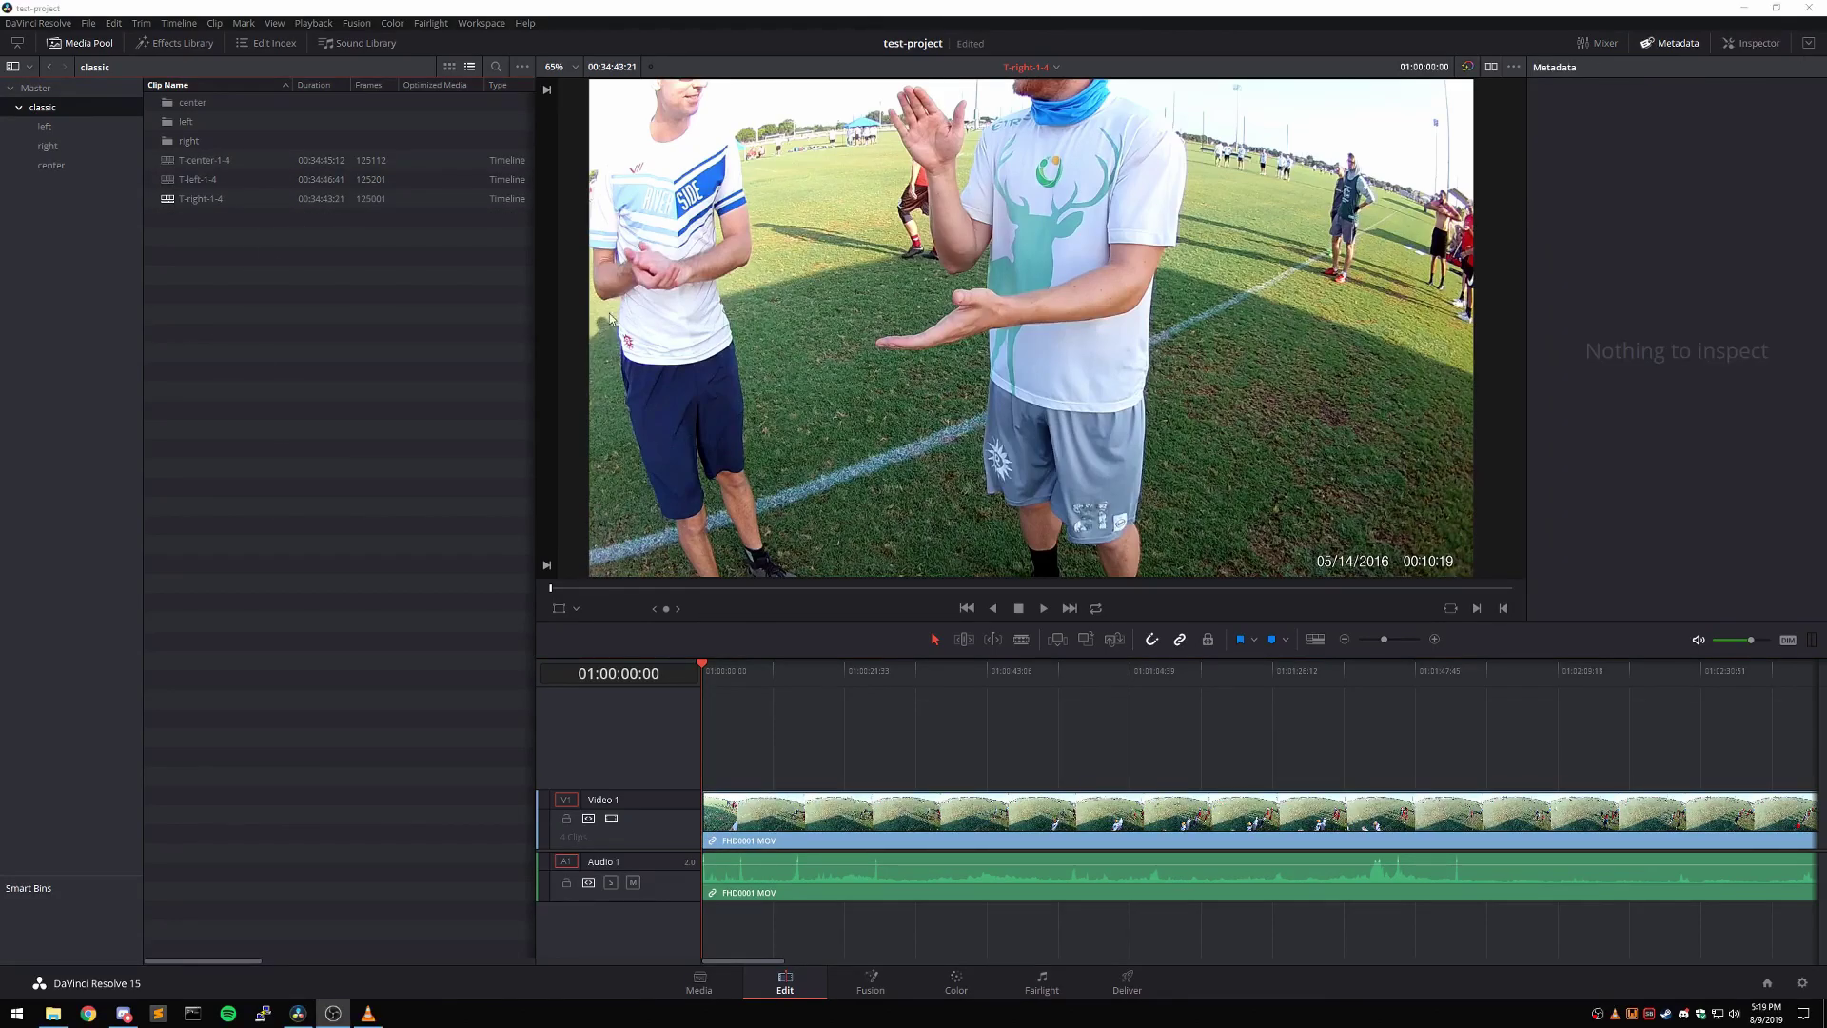
click(450, 358)
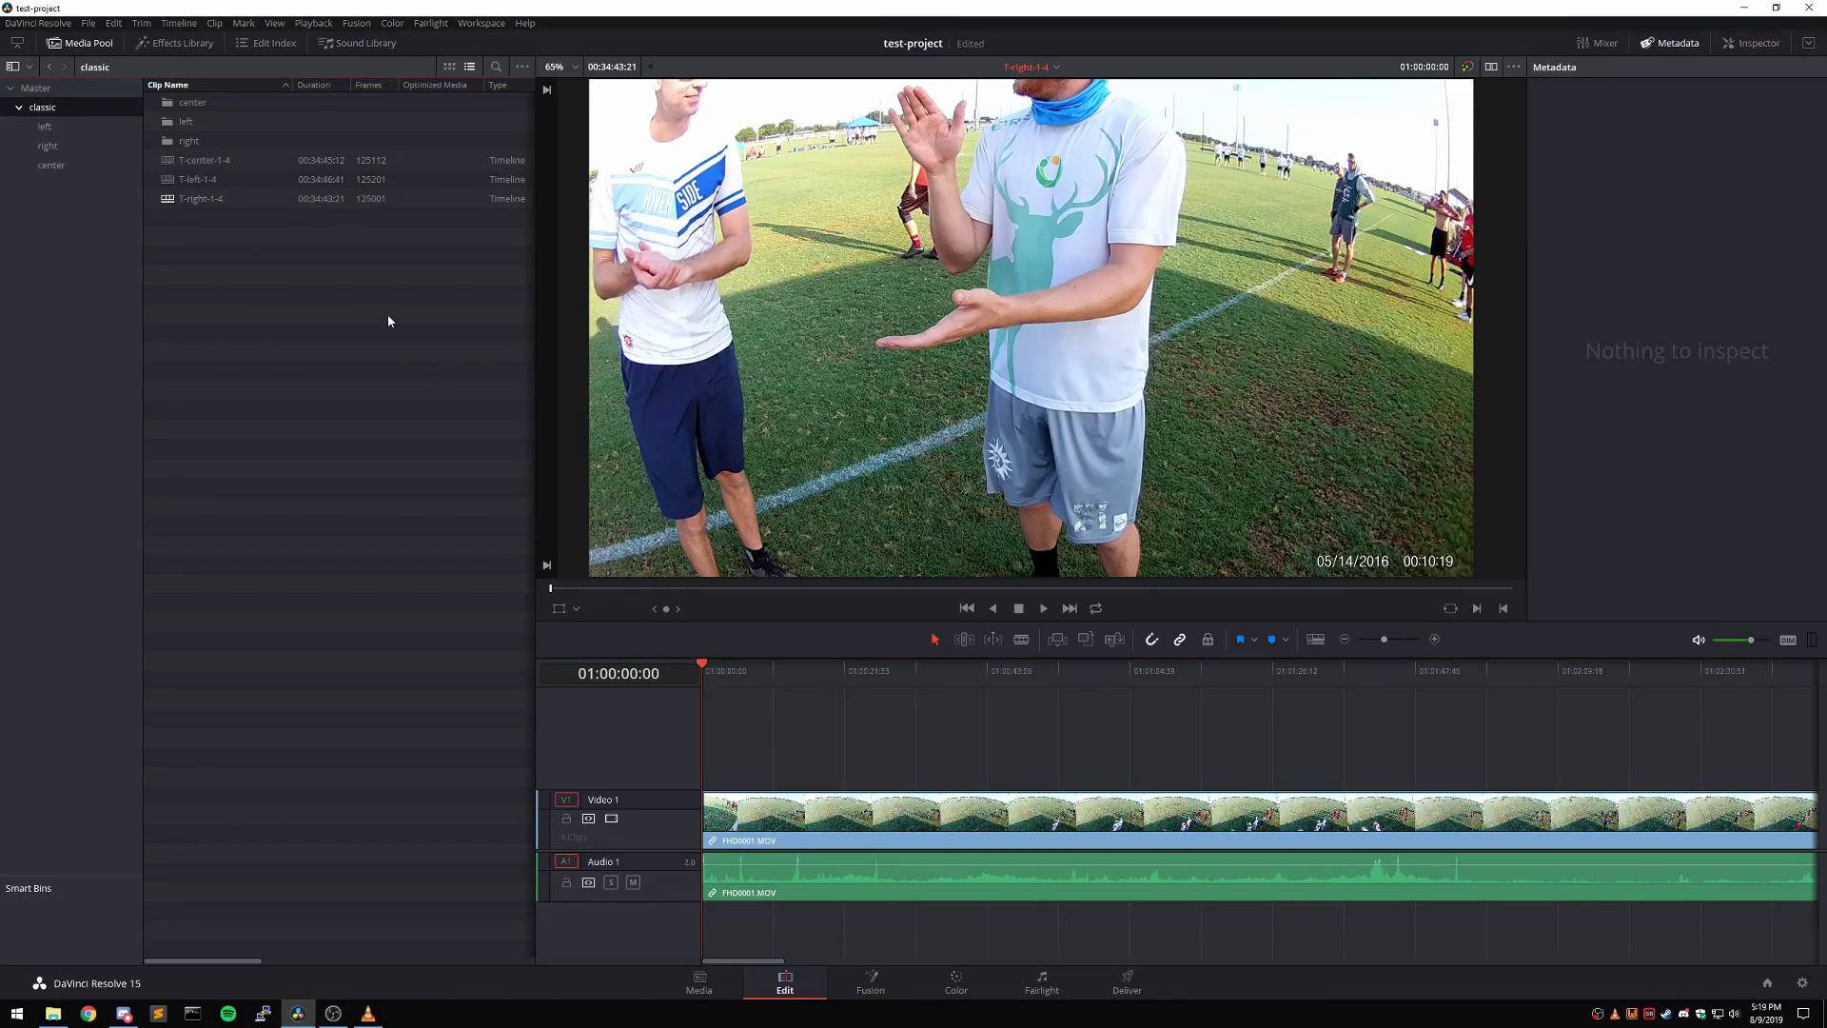
click(248, 162)
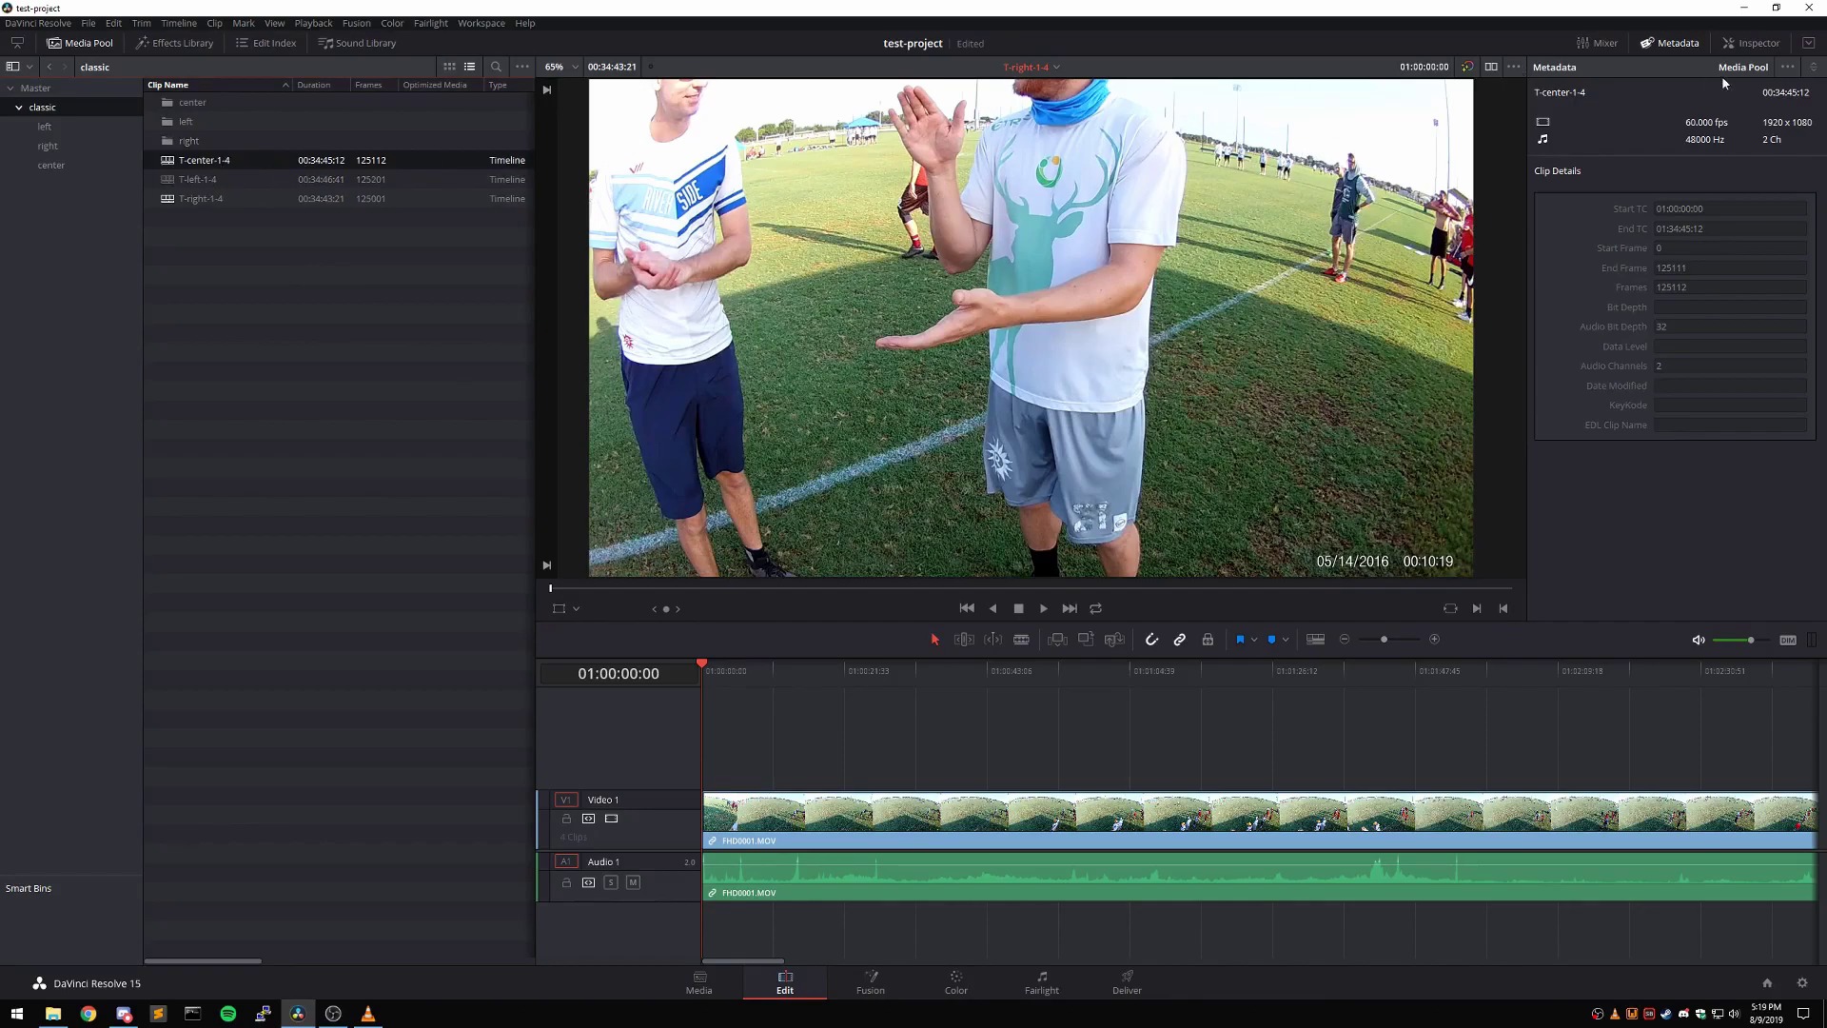
click(1818, 70)
click(1688, 46)
click(1688, 46)
click(1815, 68)
click(1785, 105)
click(1696, 429)
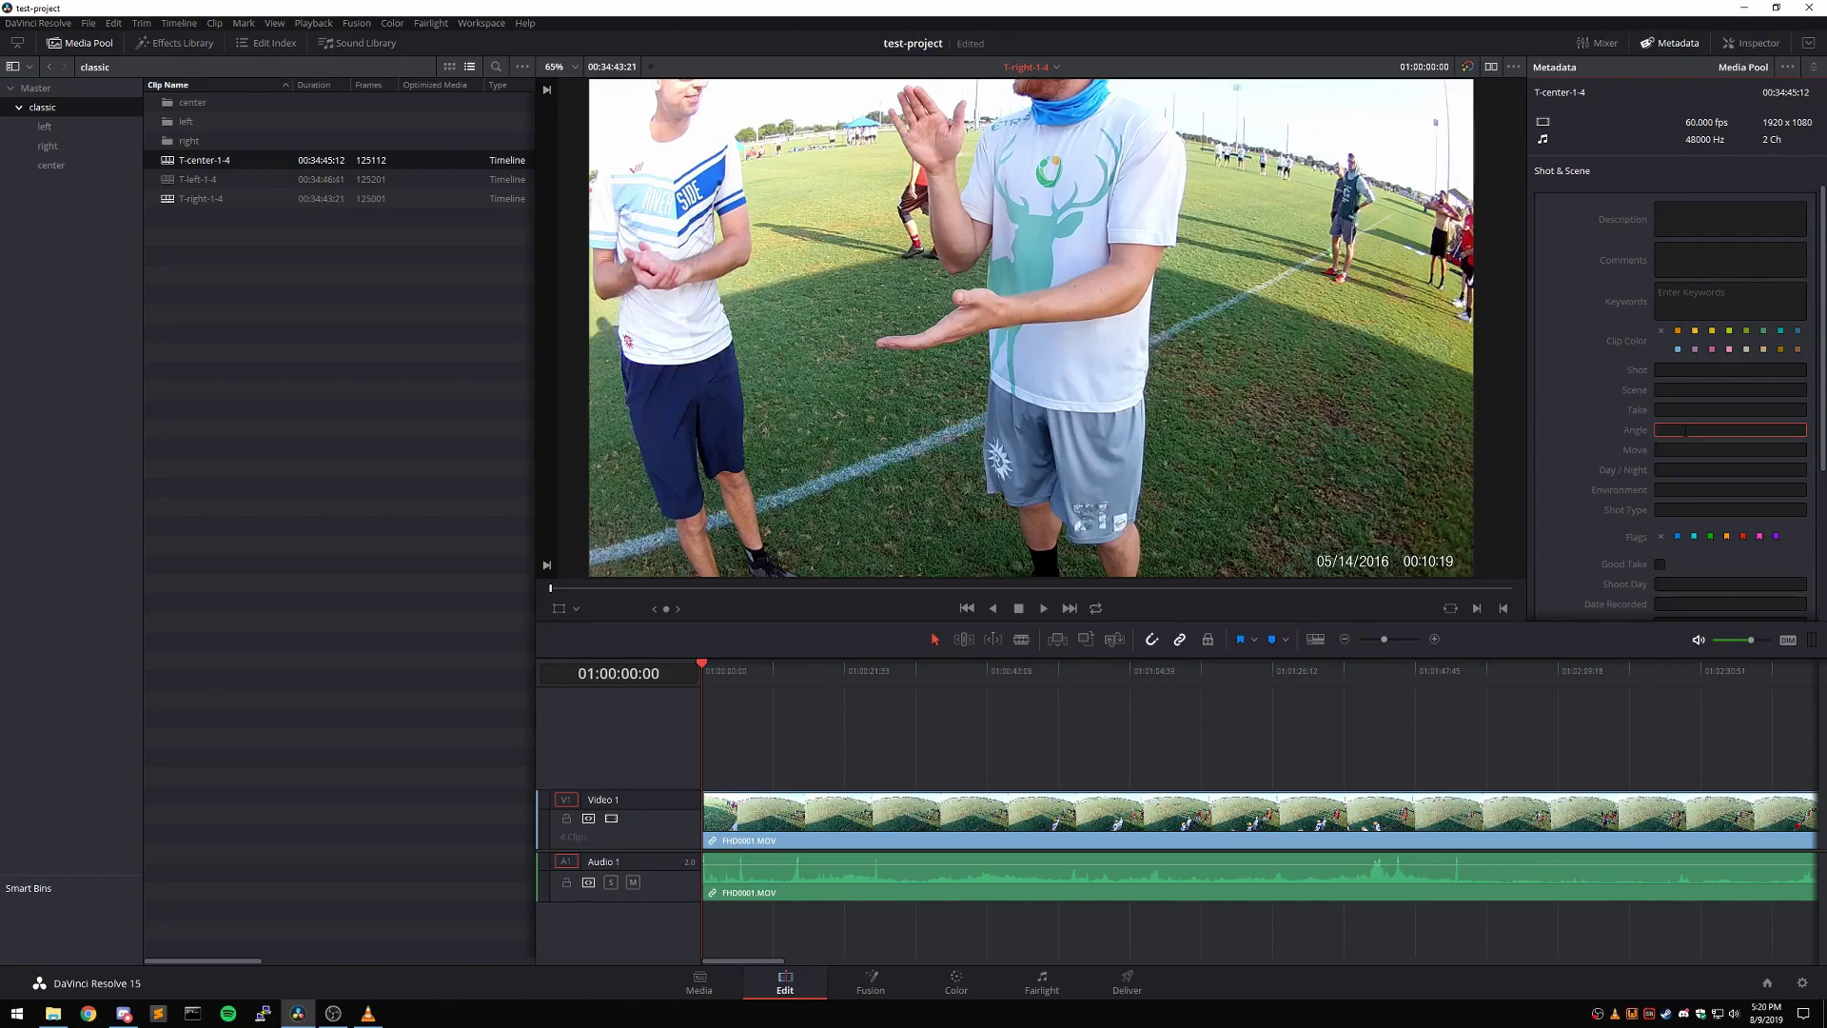
click(1610, 440)
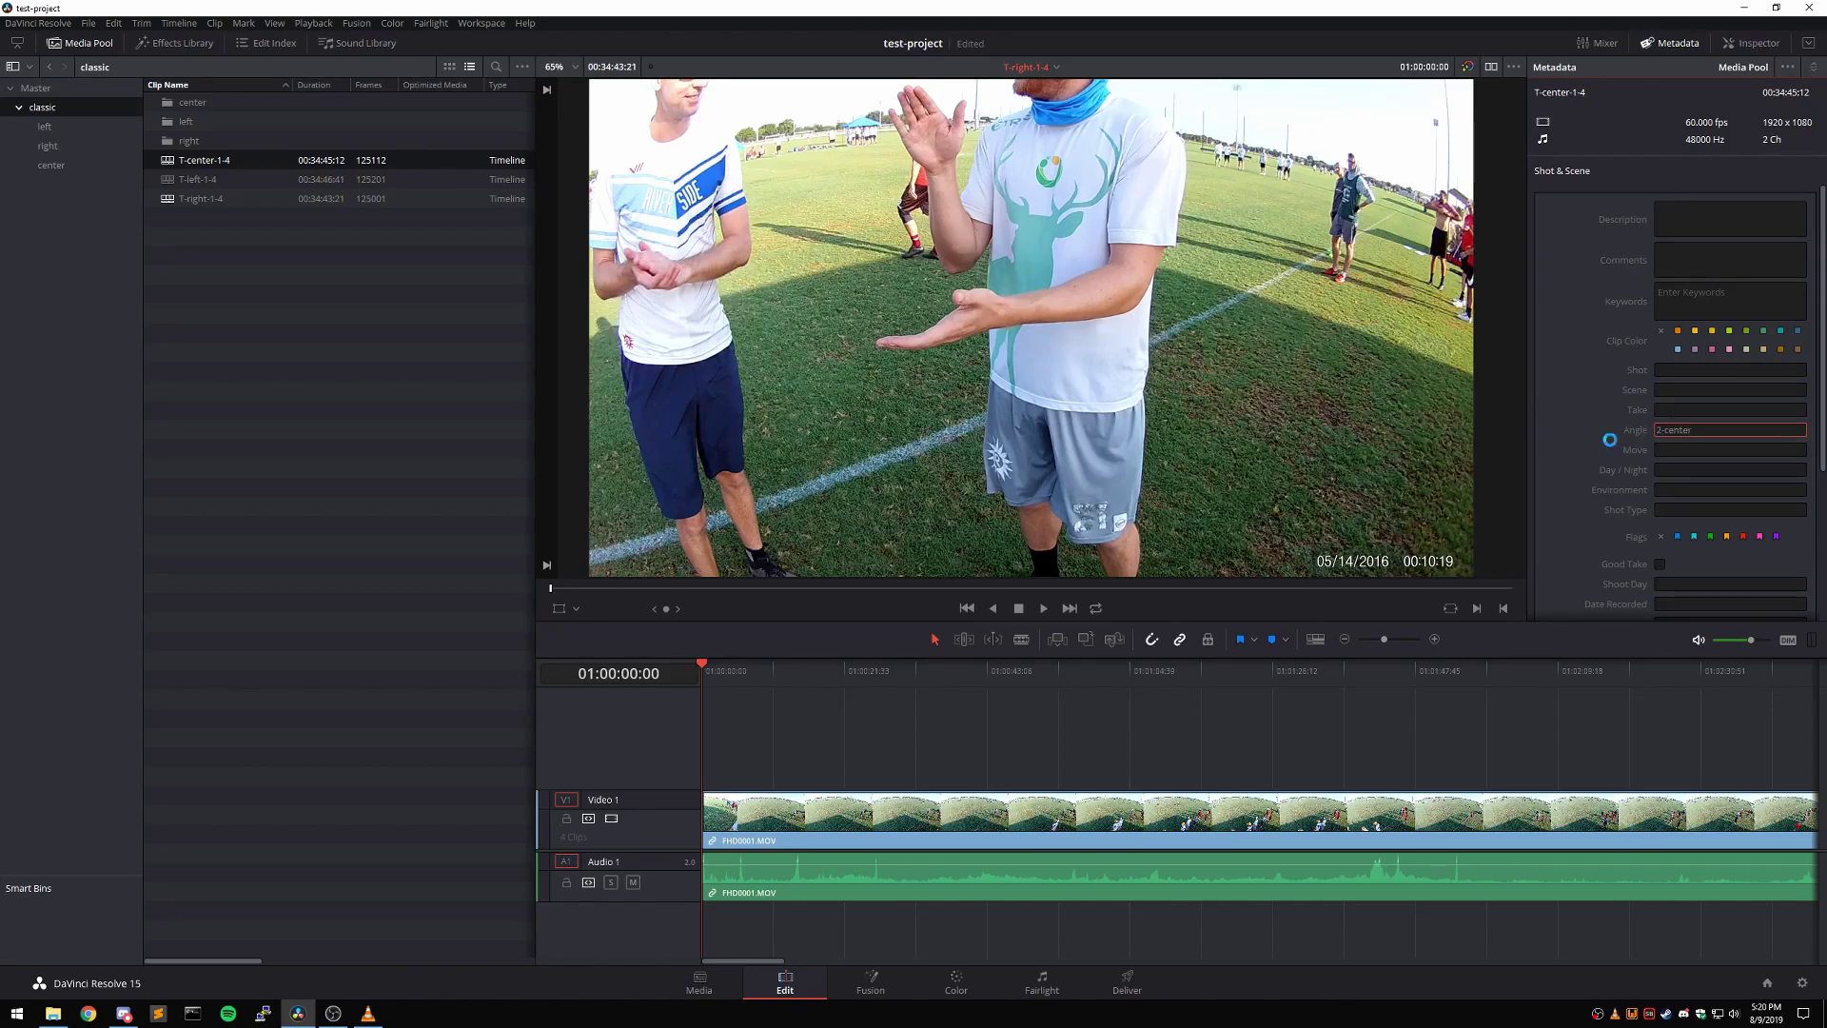
- Fill in the Angle metadata of the T-left-1-4 timeline with its own numbered camera name
click(231, 179)
click(1681, 430)
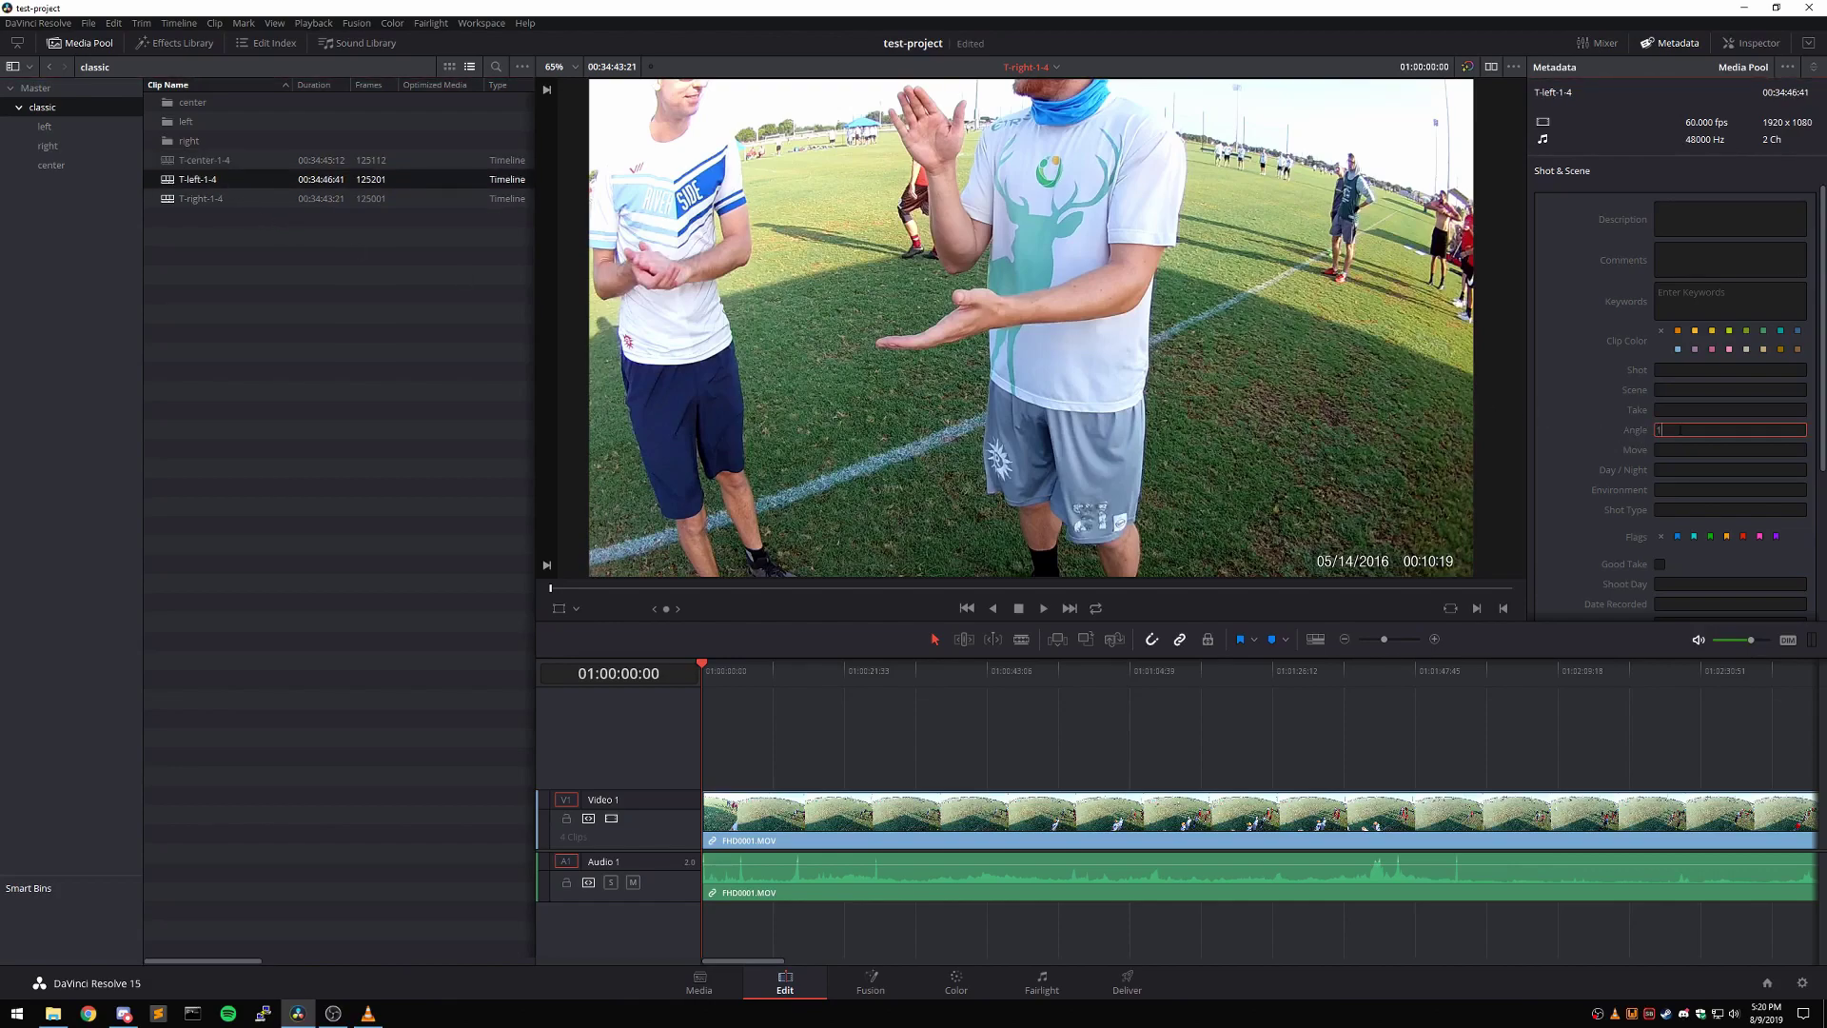
click(1556, 452)
- Set the Angle metadata of the T-right-1-4 timeline to 3-right
click(238, 199)
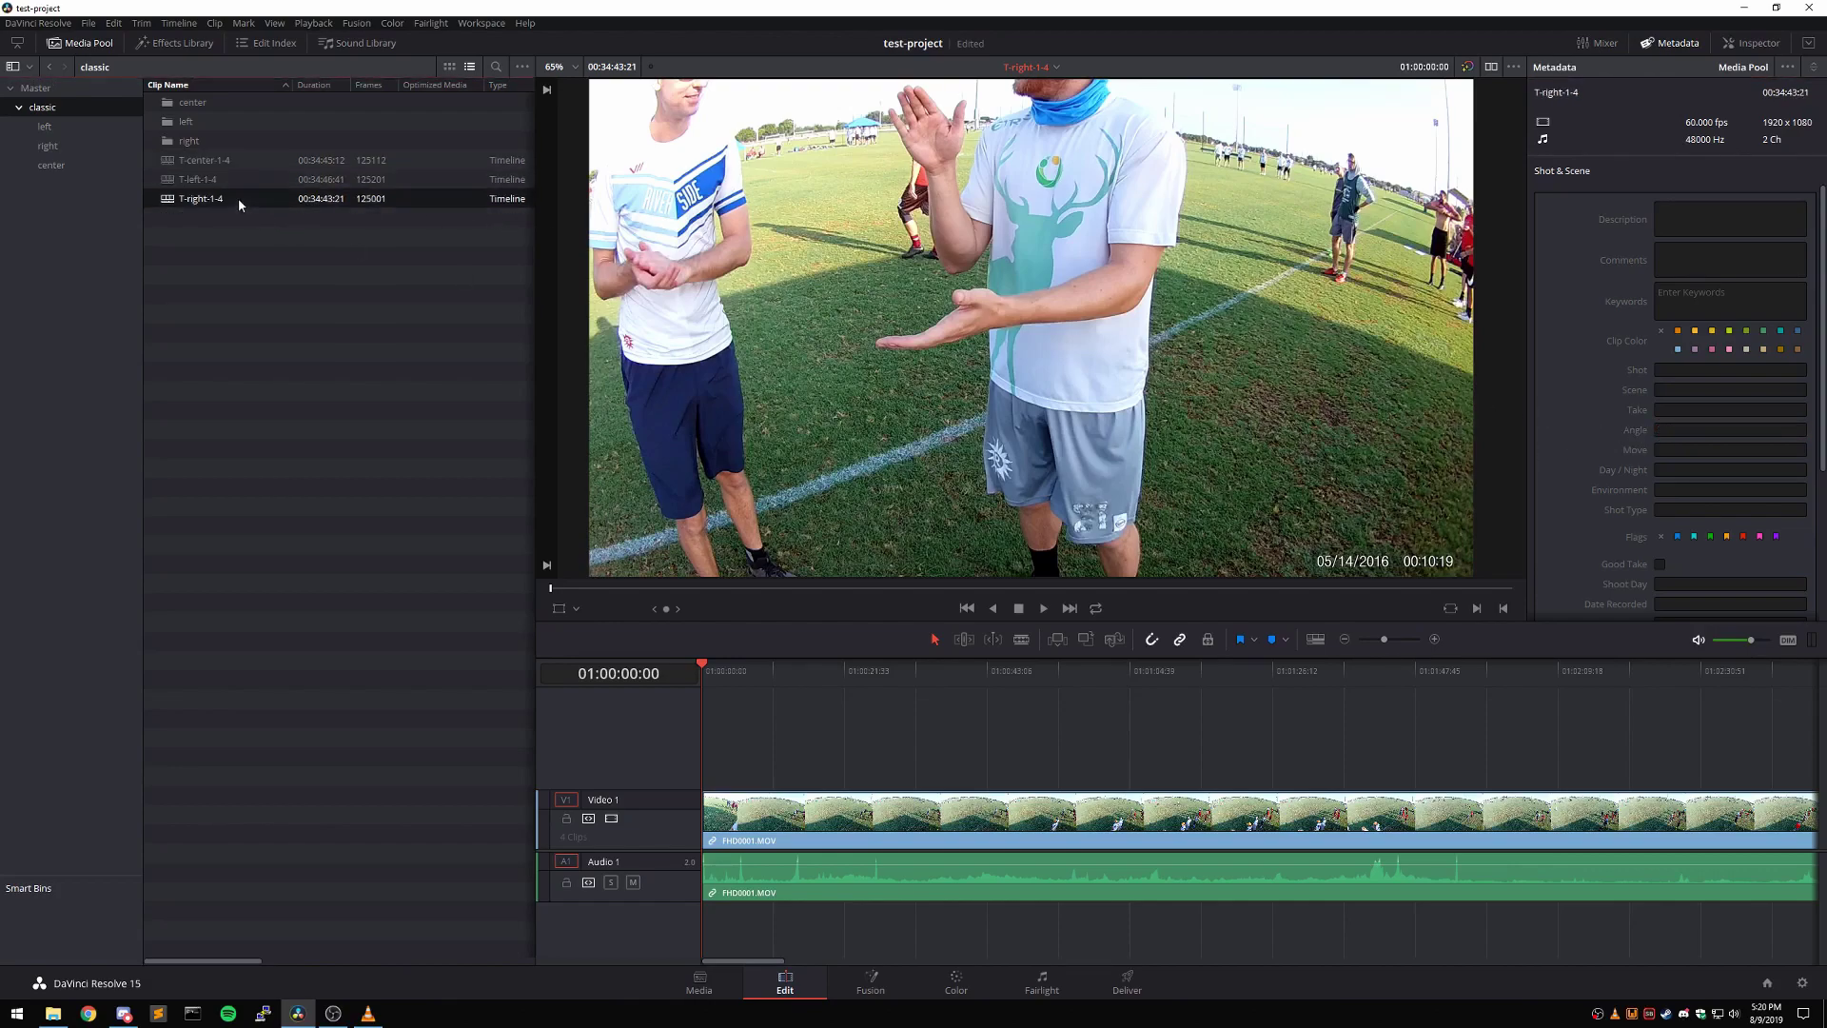
click(1685, 430)
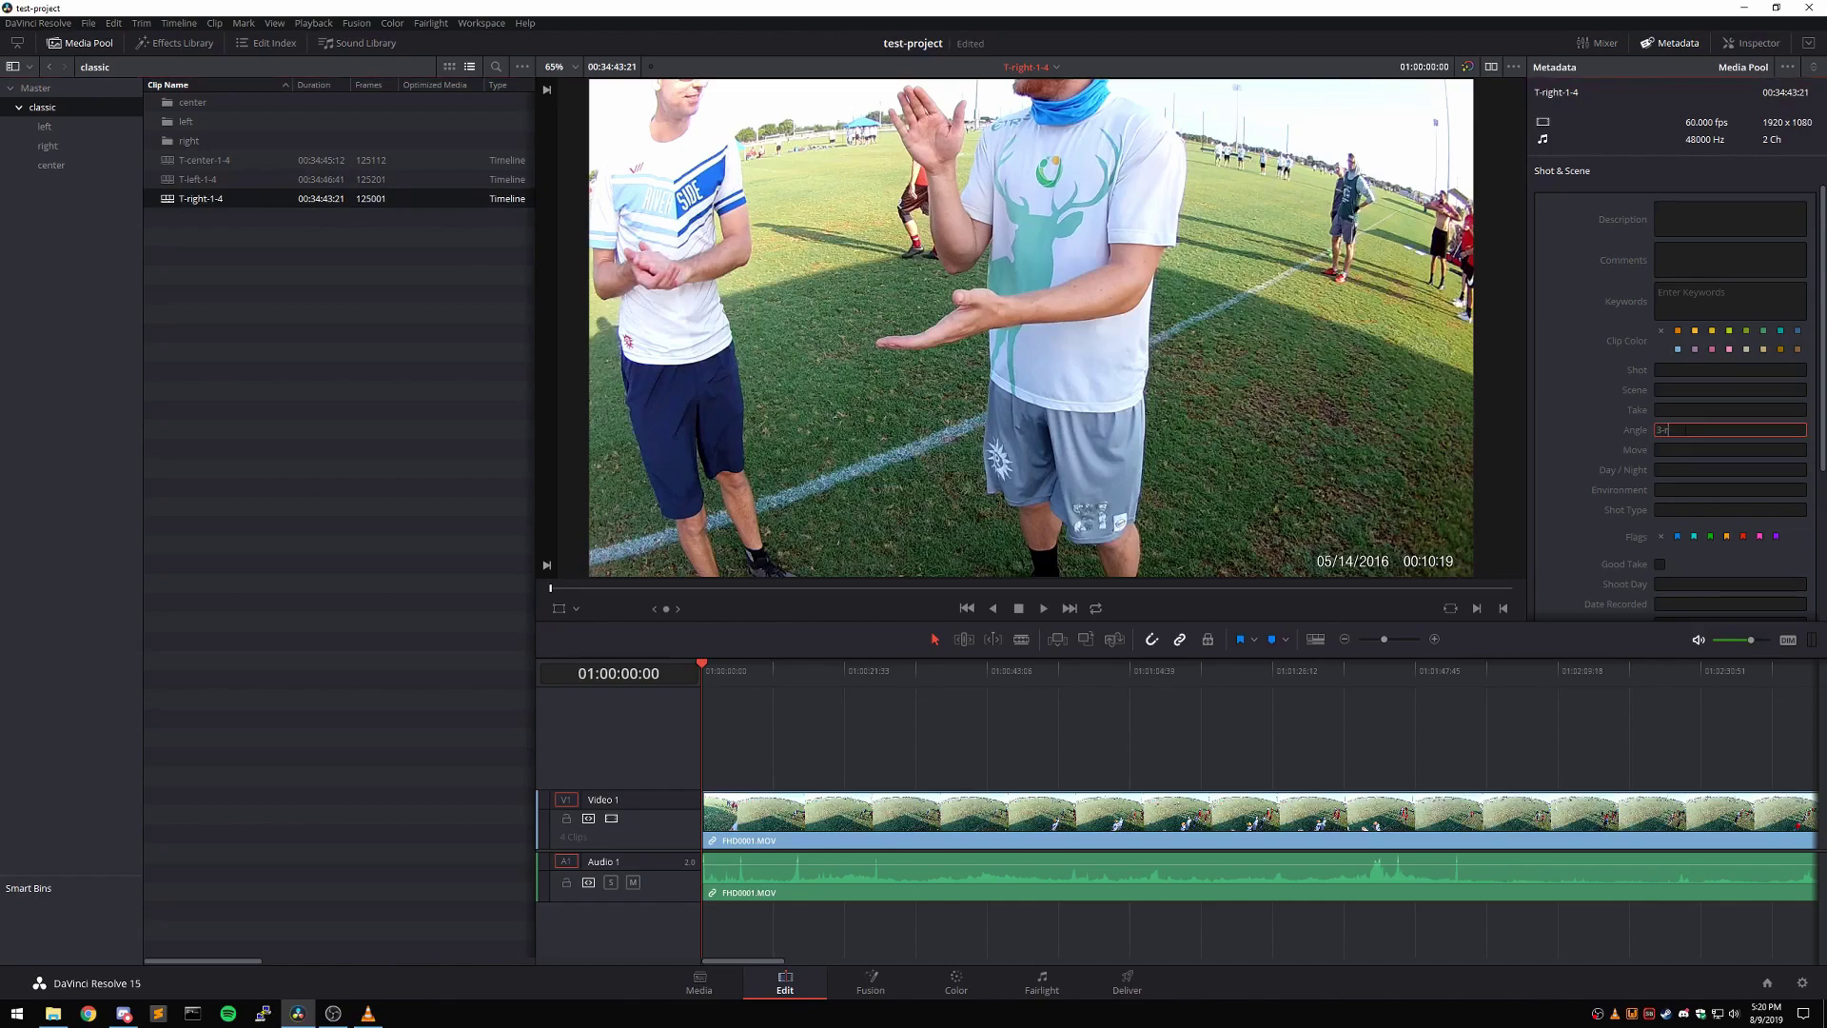
text(3-right)
click(1573, 378)
click(429, 300)
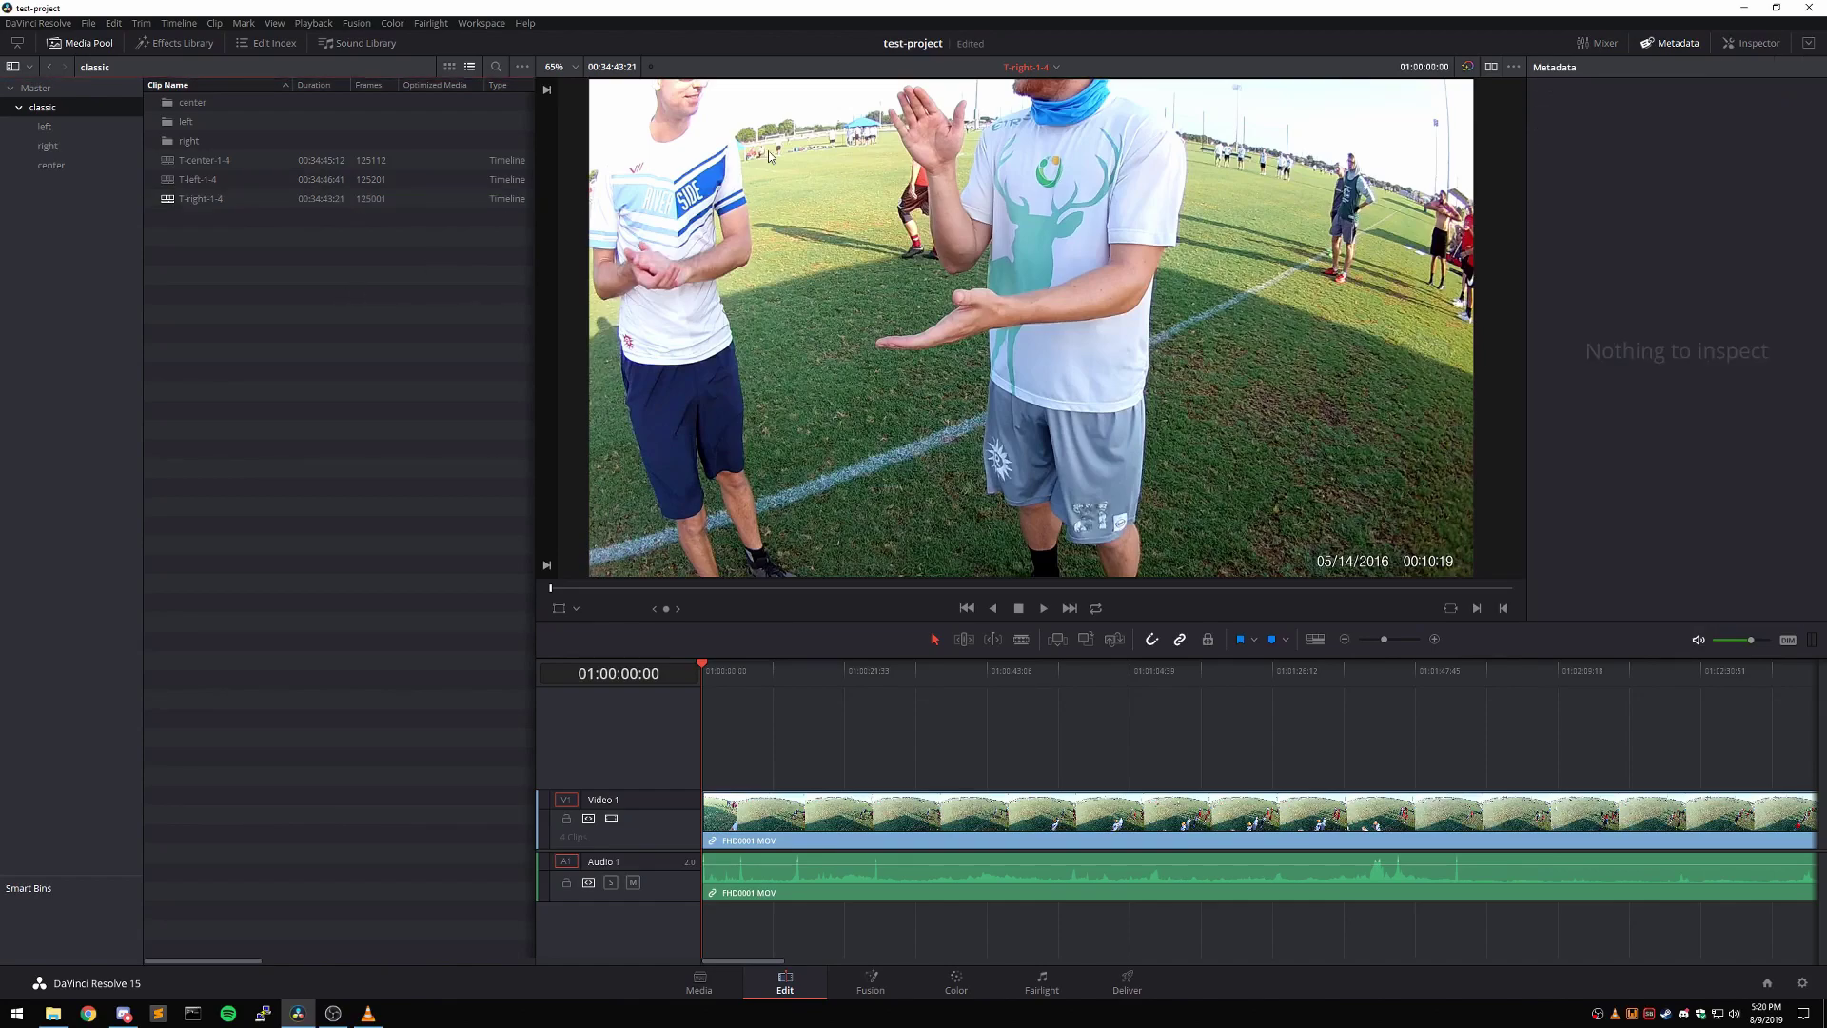
- Create a multicam clip named M-1-4 from the three timelines, naming angles by Metadata - Angle and leaving the source clips in their current bin
drag(253, 237, 211, 158)
right_click(244, 168)
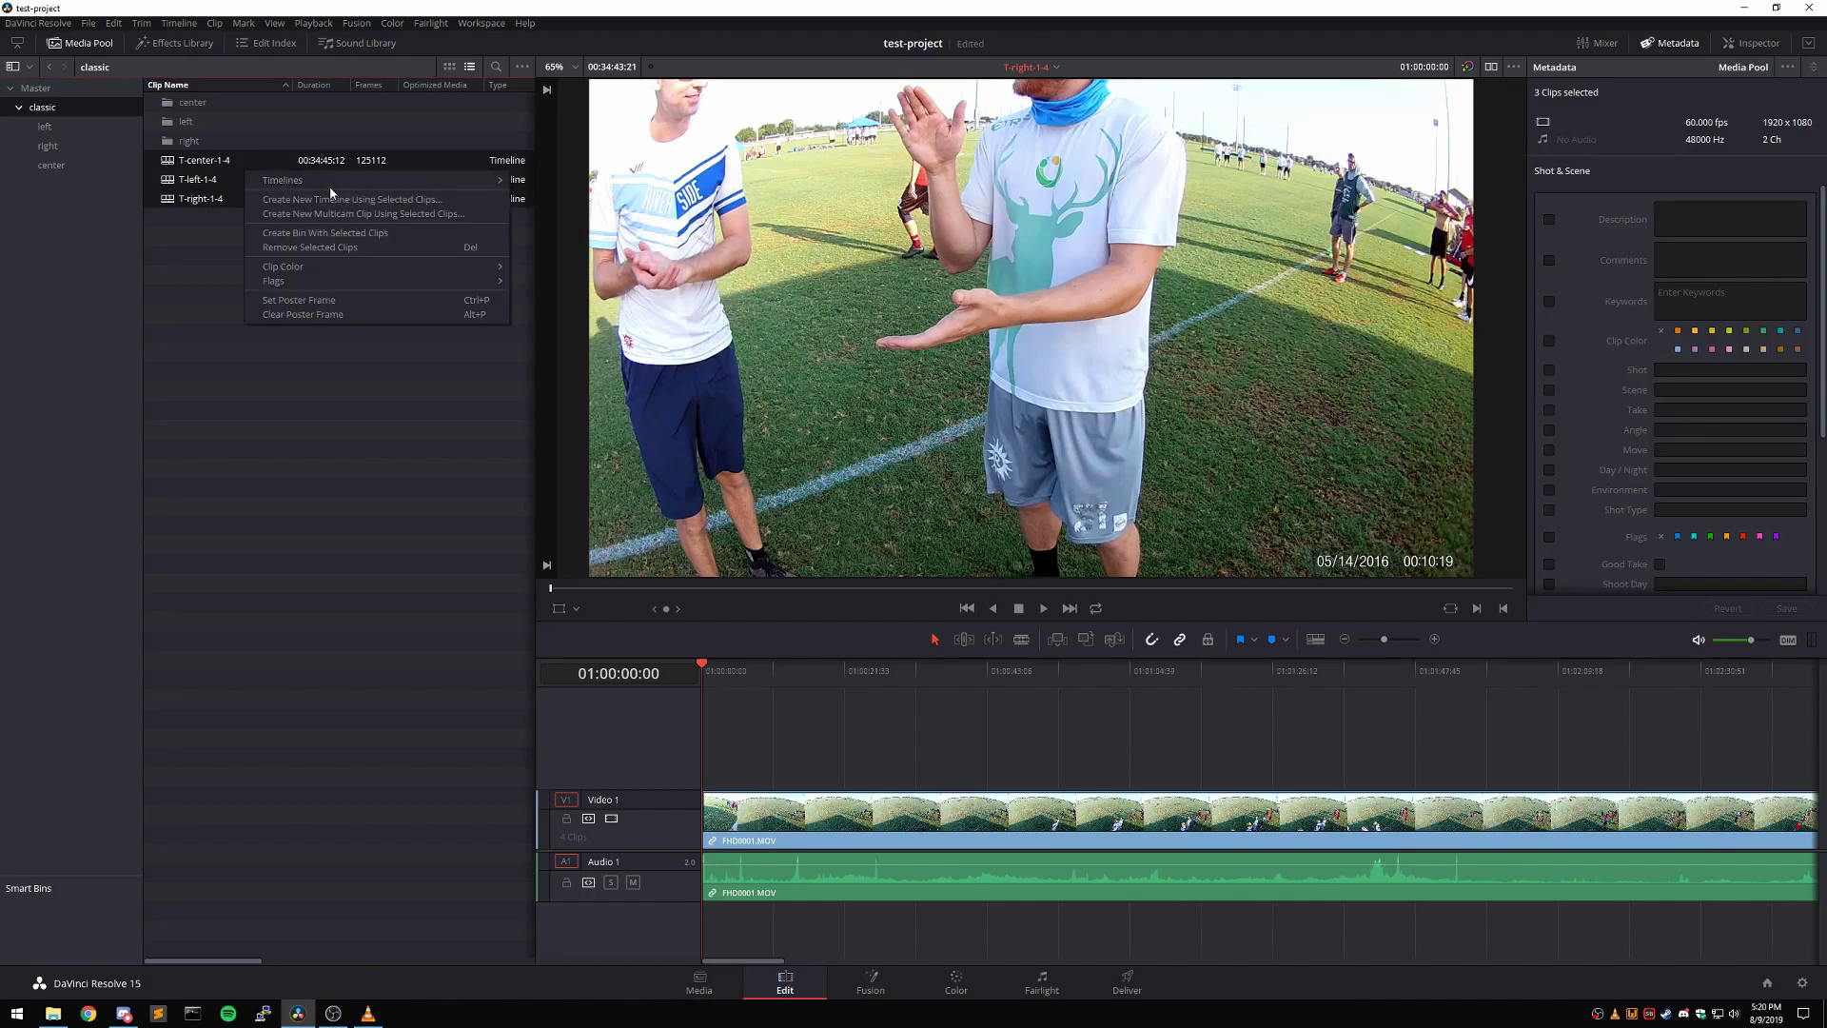
click(322, 217)
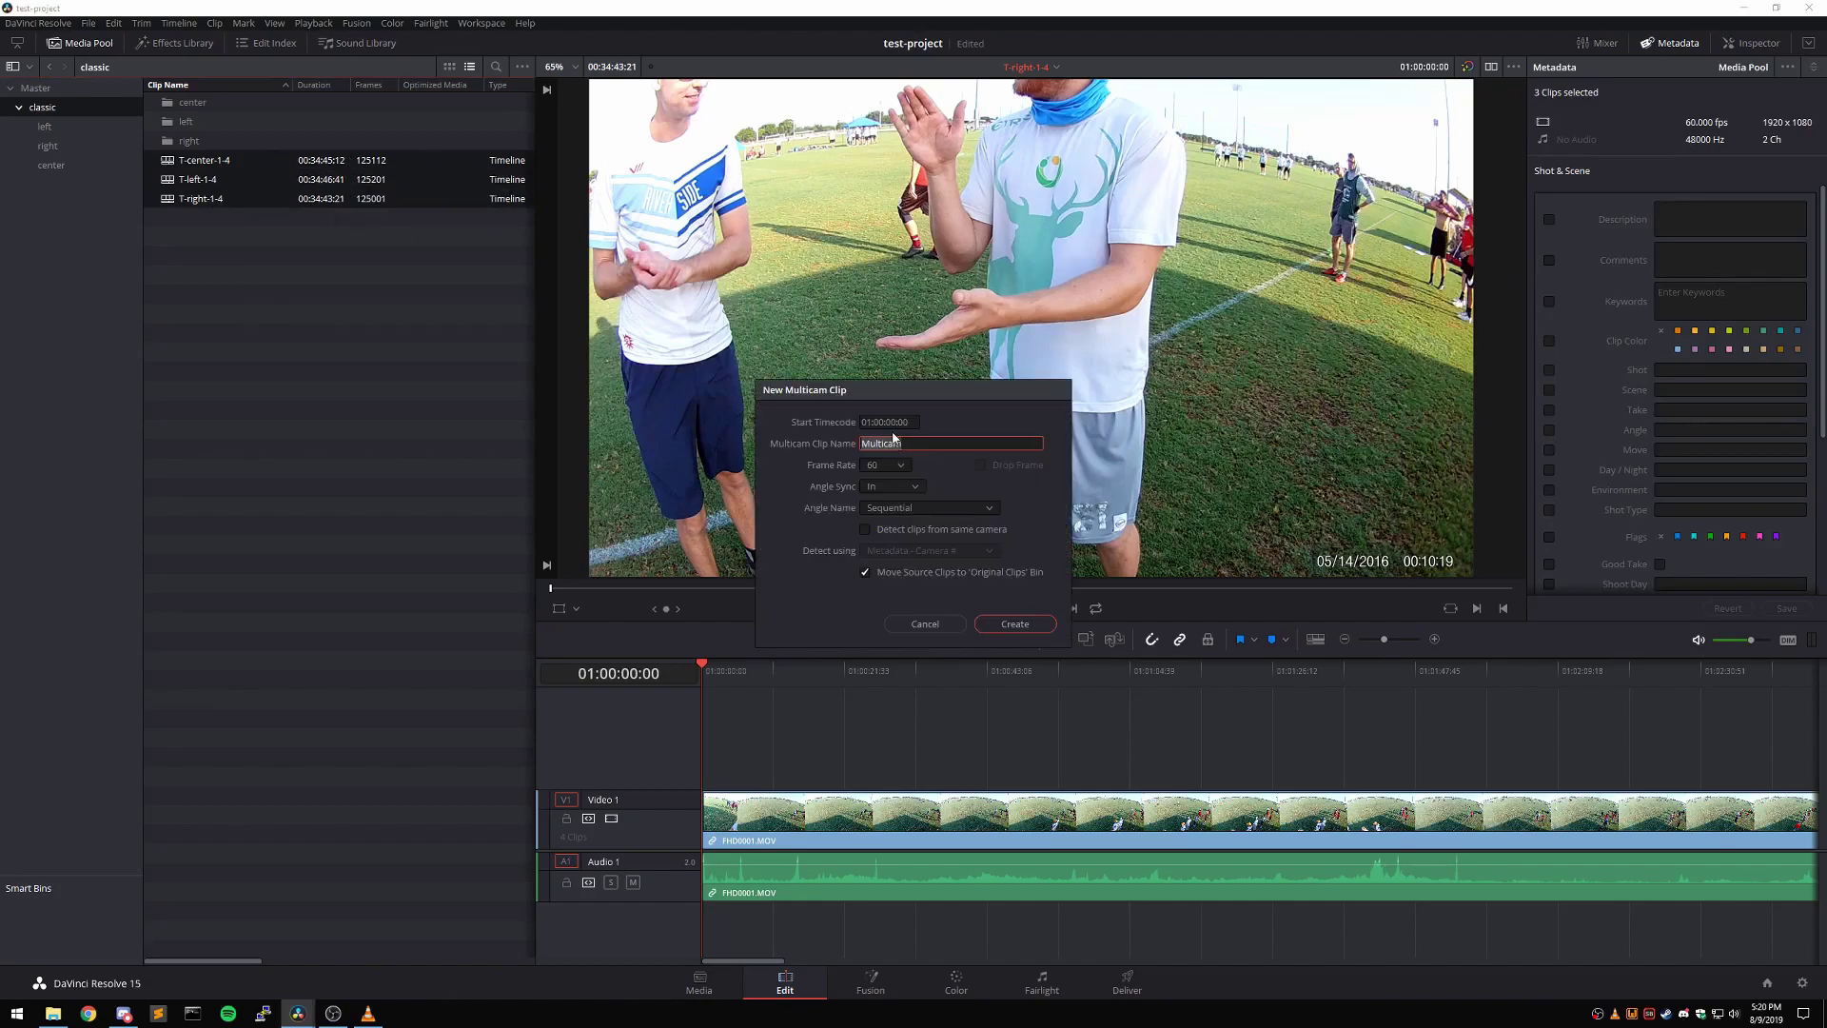
text(M-1-4)
click(905, 508)
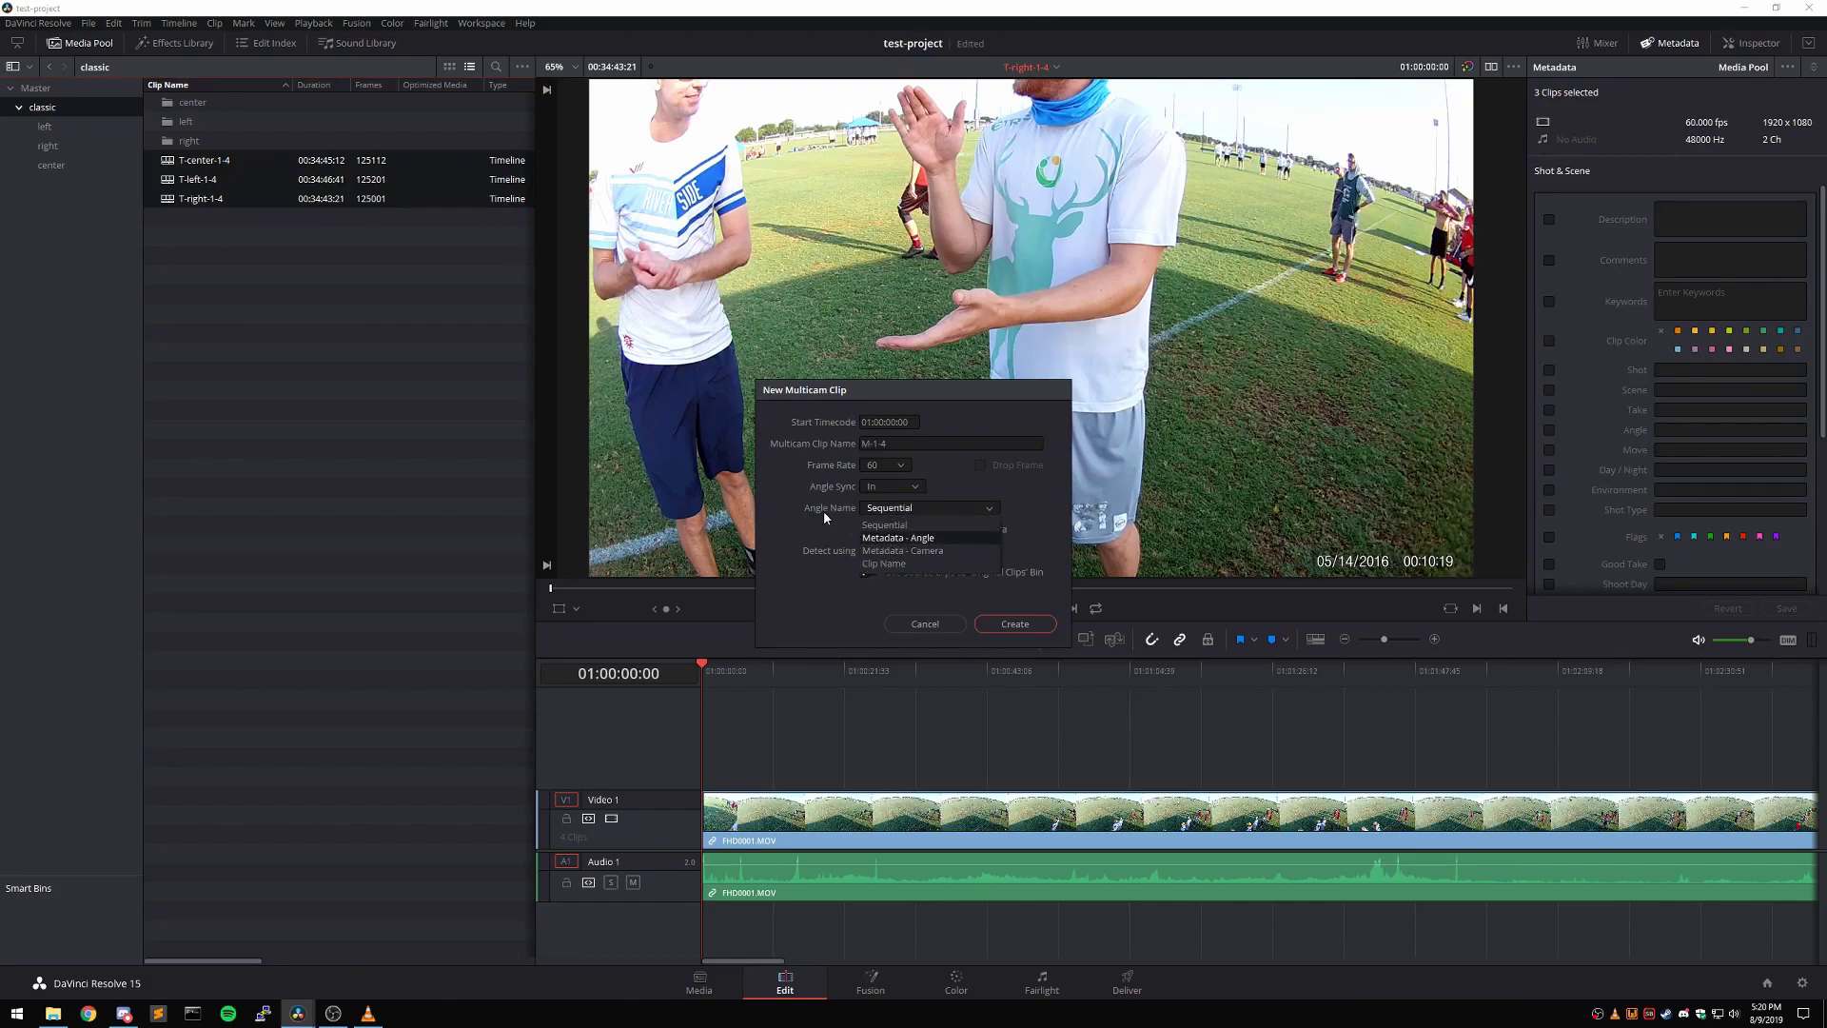
click(888, 538)
click(866, 572)
click(1015, 624)
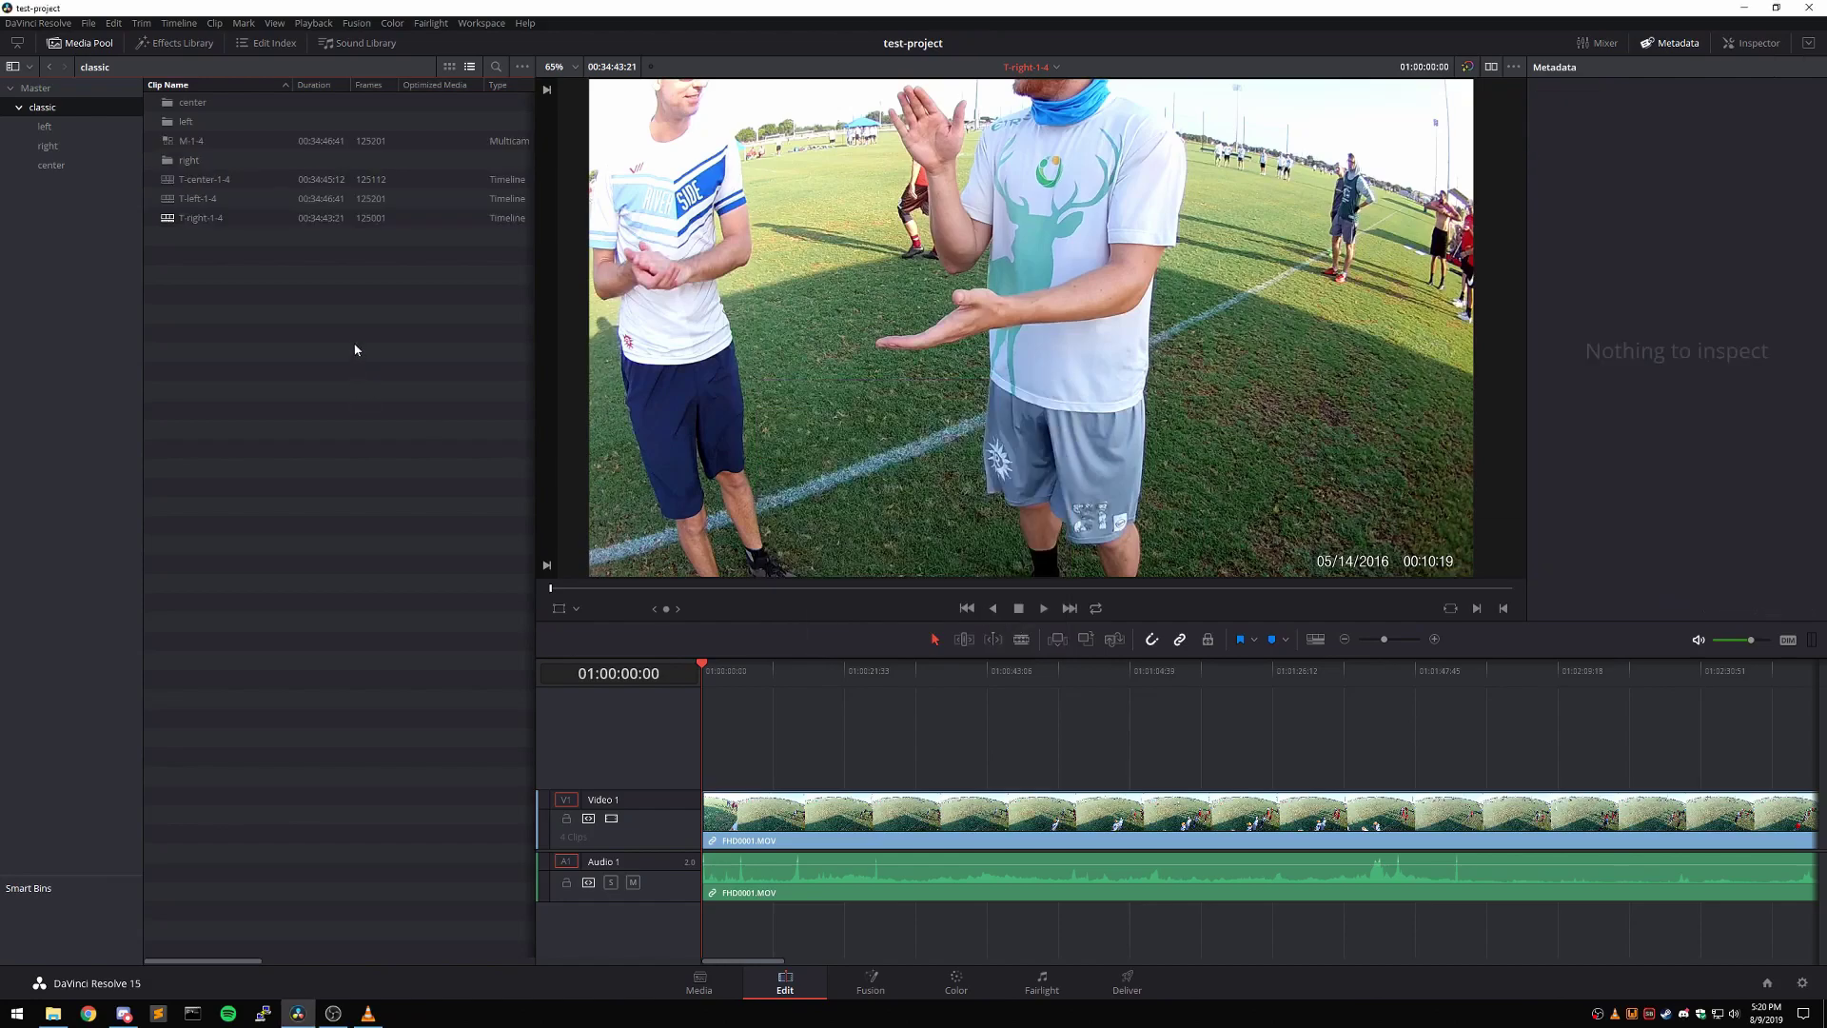
- Create a new timeline named TM-1-4 from the M-1-4 multicam clip and check the list of available timelines
right_click(213, 143)
click(255, 154)
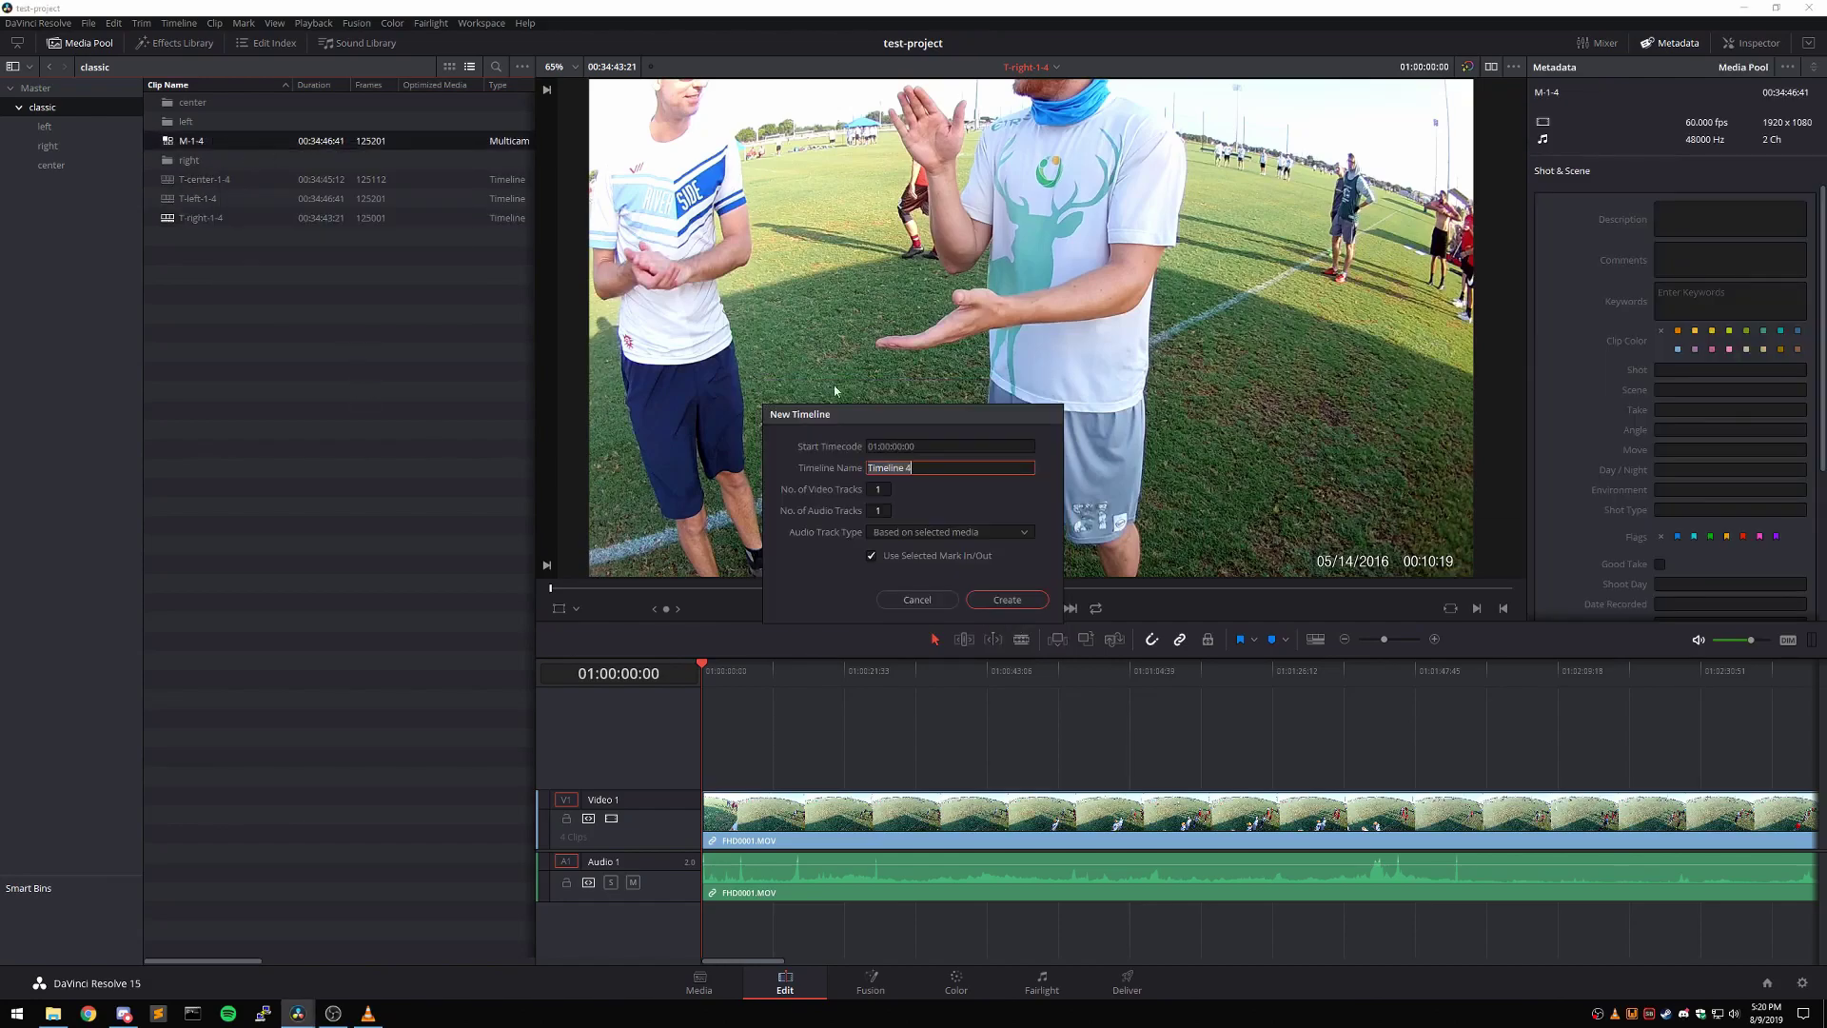
text(TM-1-4)
click(1006, 599)
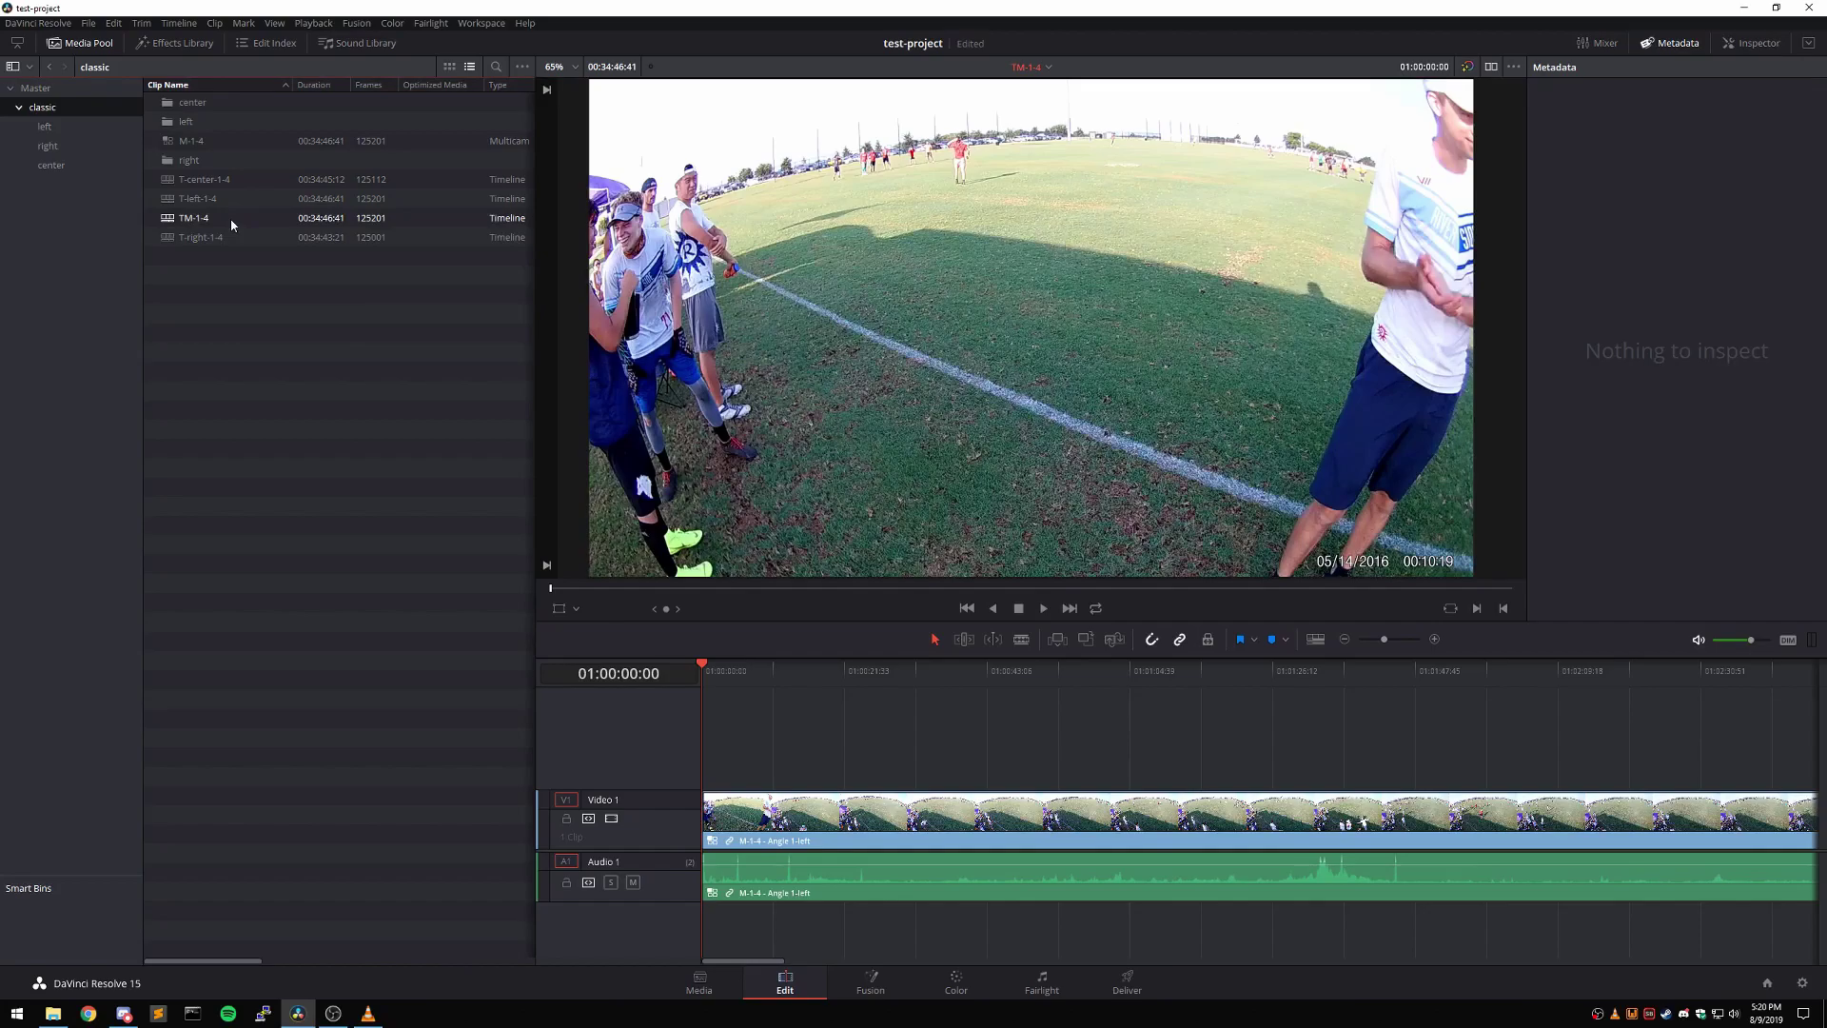
click(228, 224)
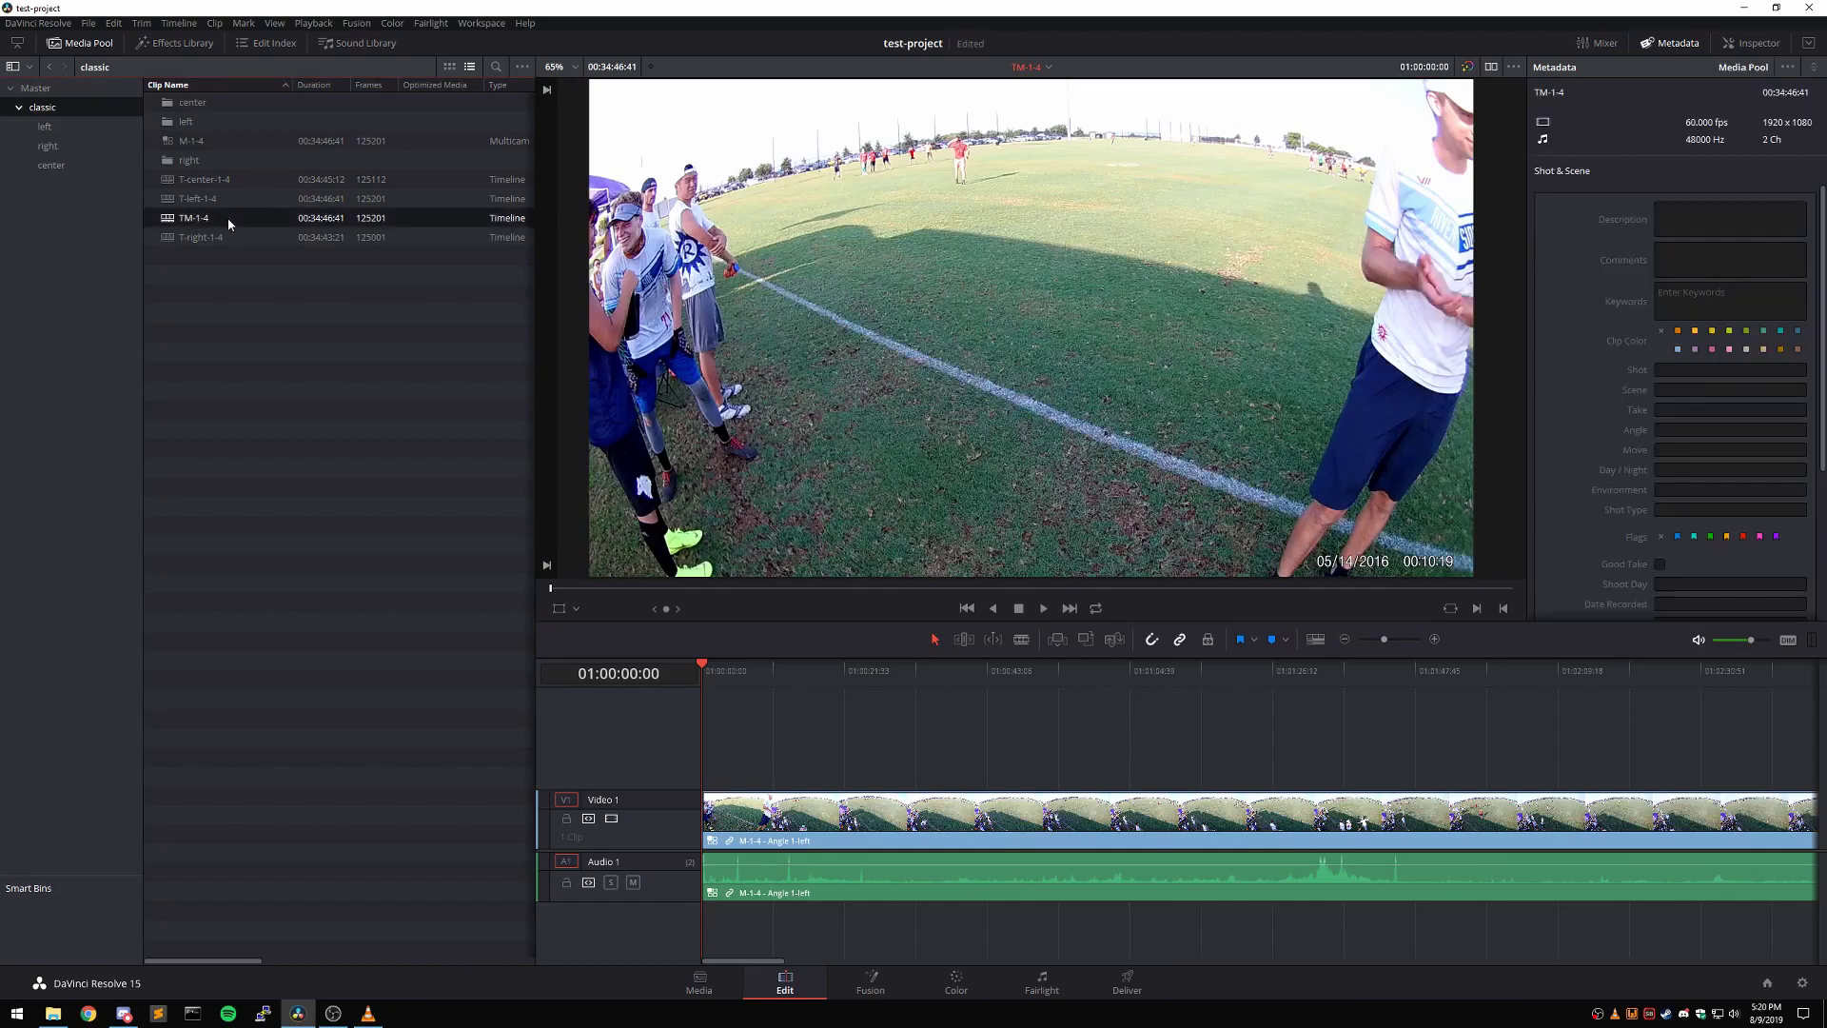
click(1050, 68)
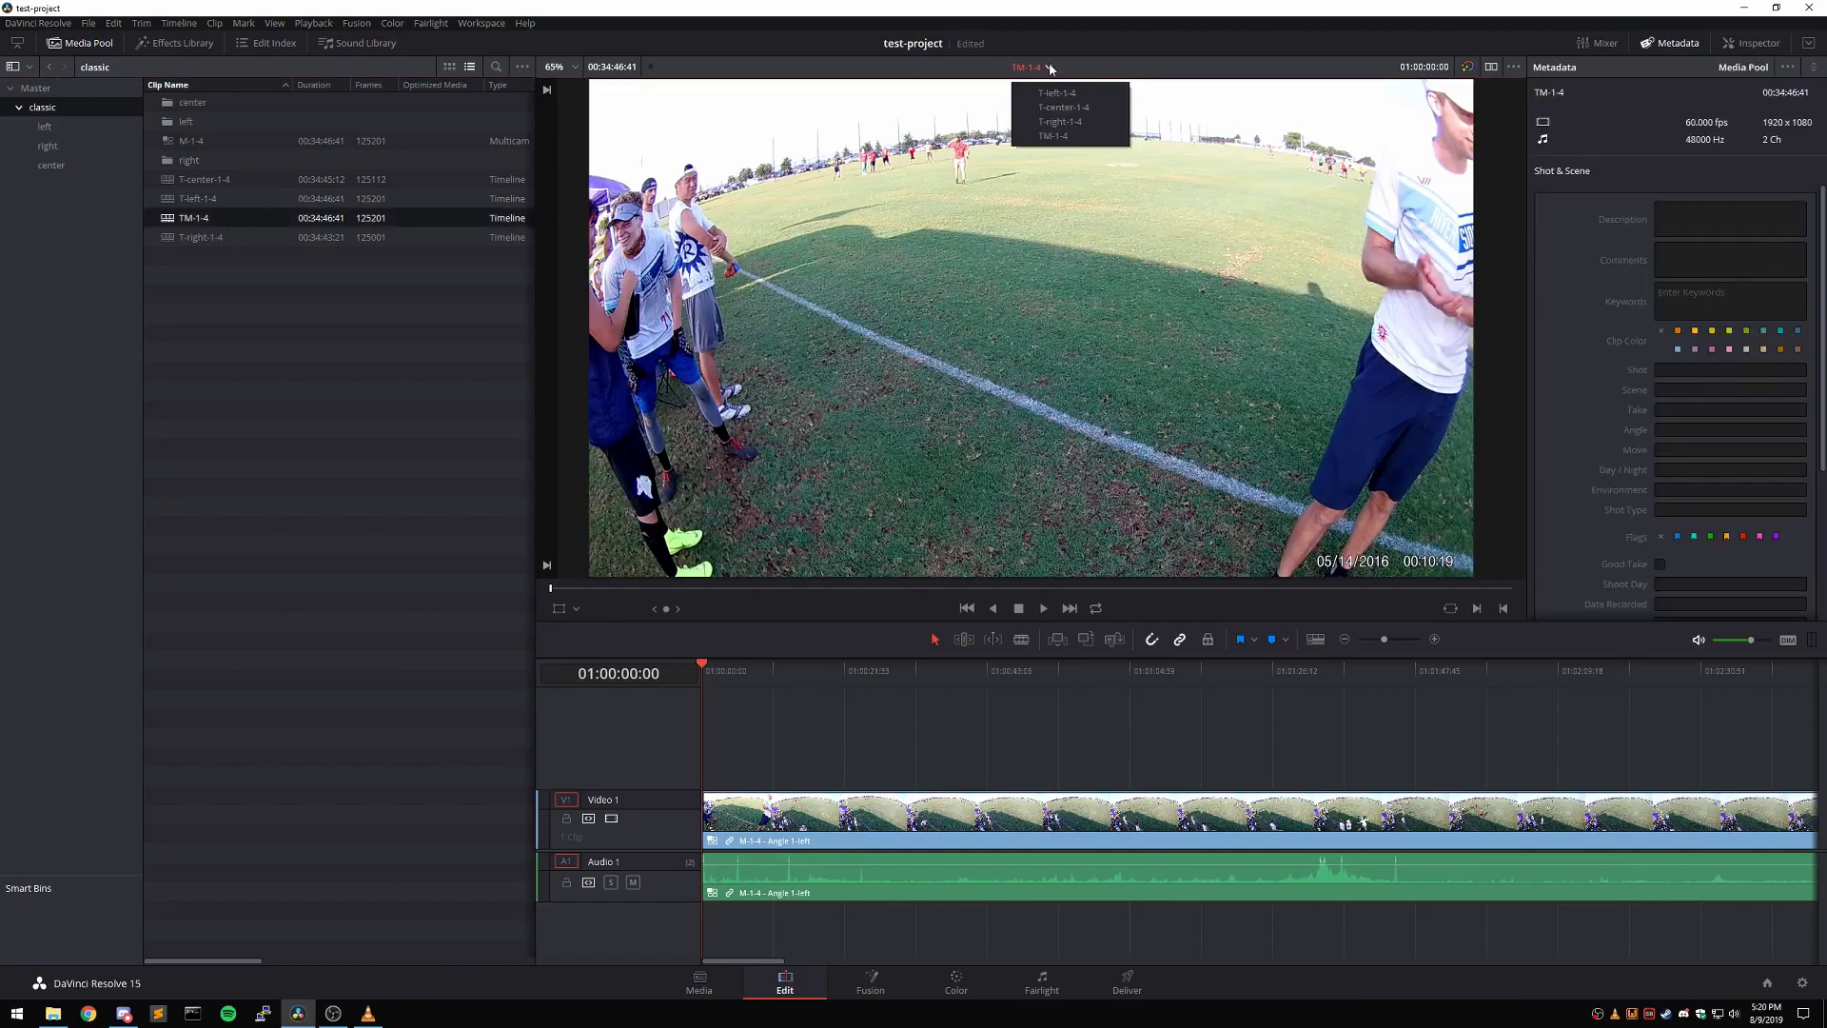
click(704, 44)
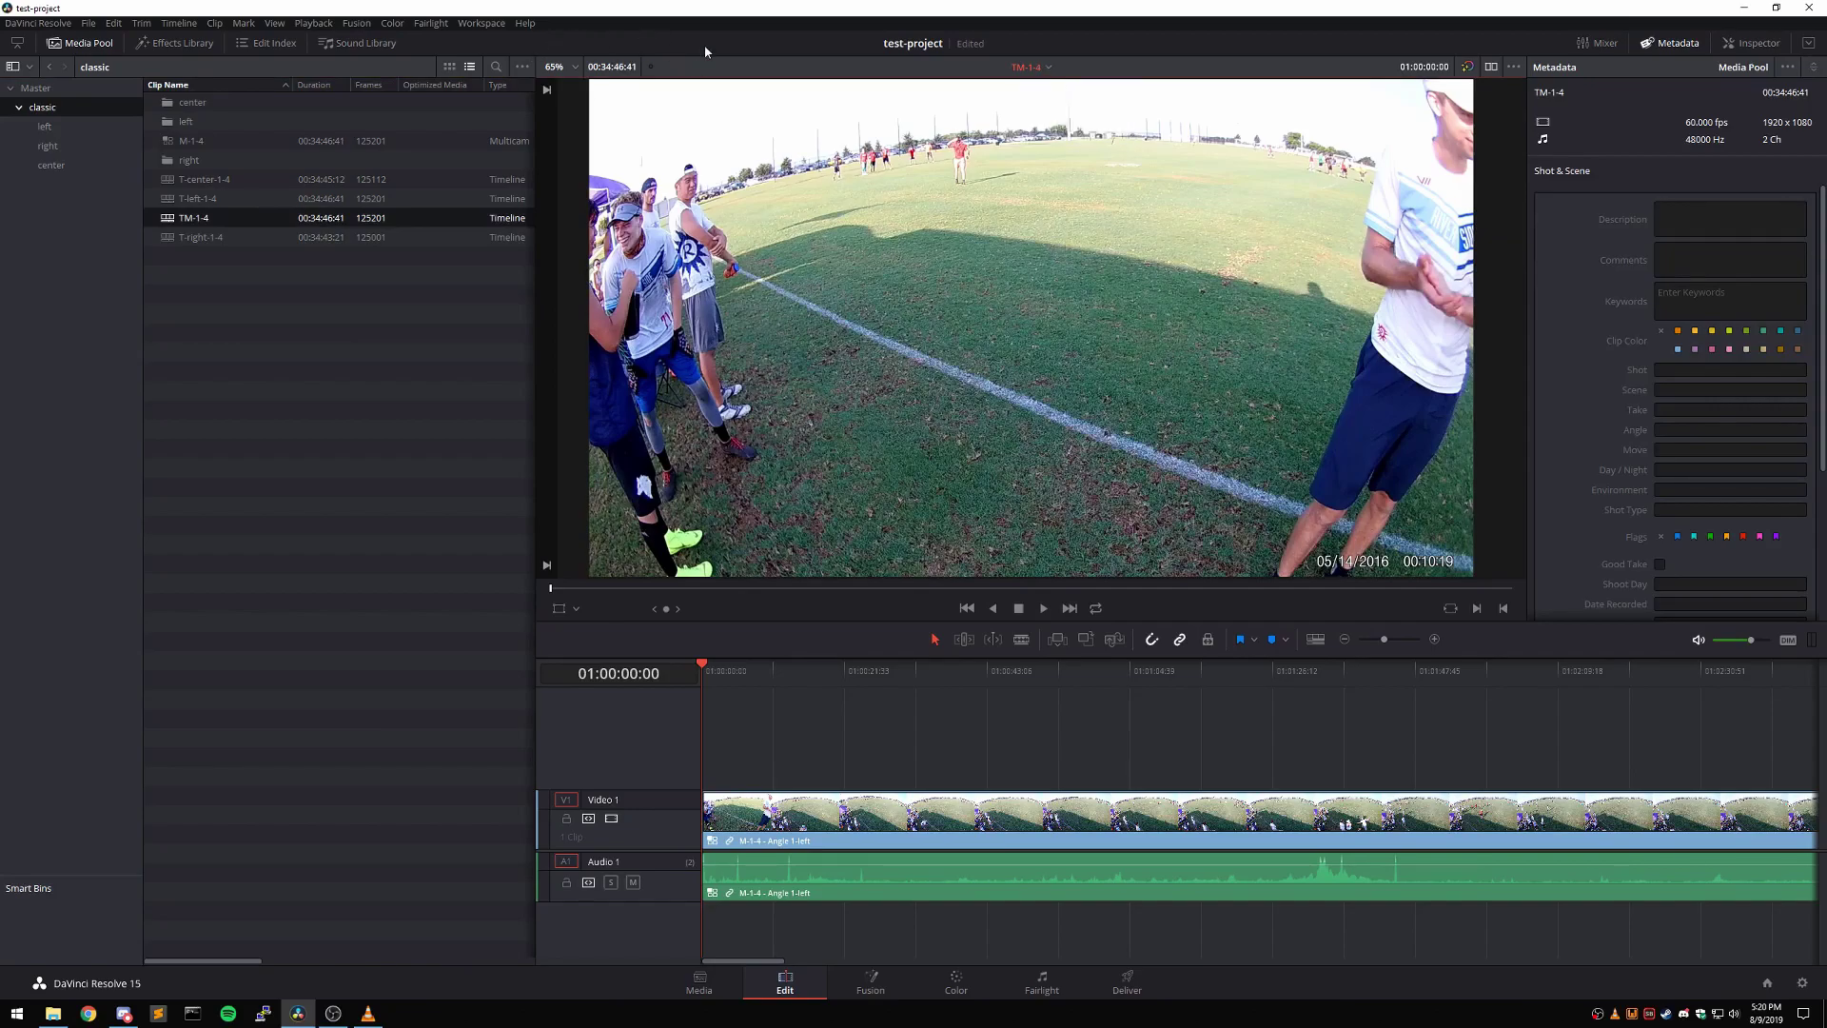
- Hide the Media Pool and show all camera angles in a Multicam source viewer beside the timeline viewer
click(114, 43)
click(482, 24)
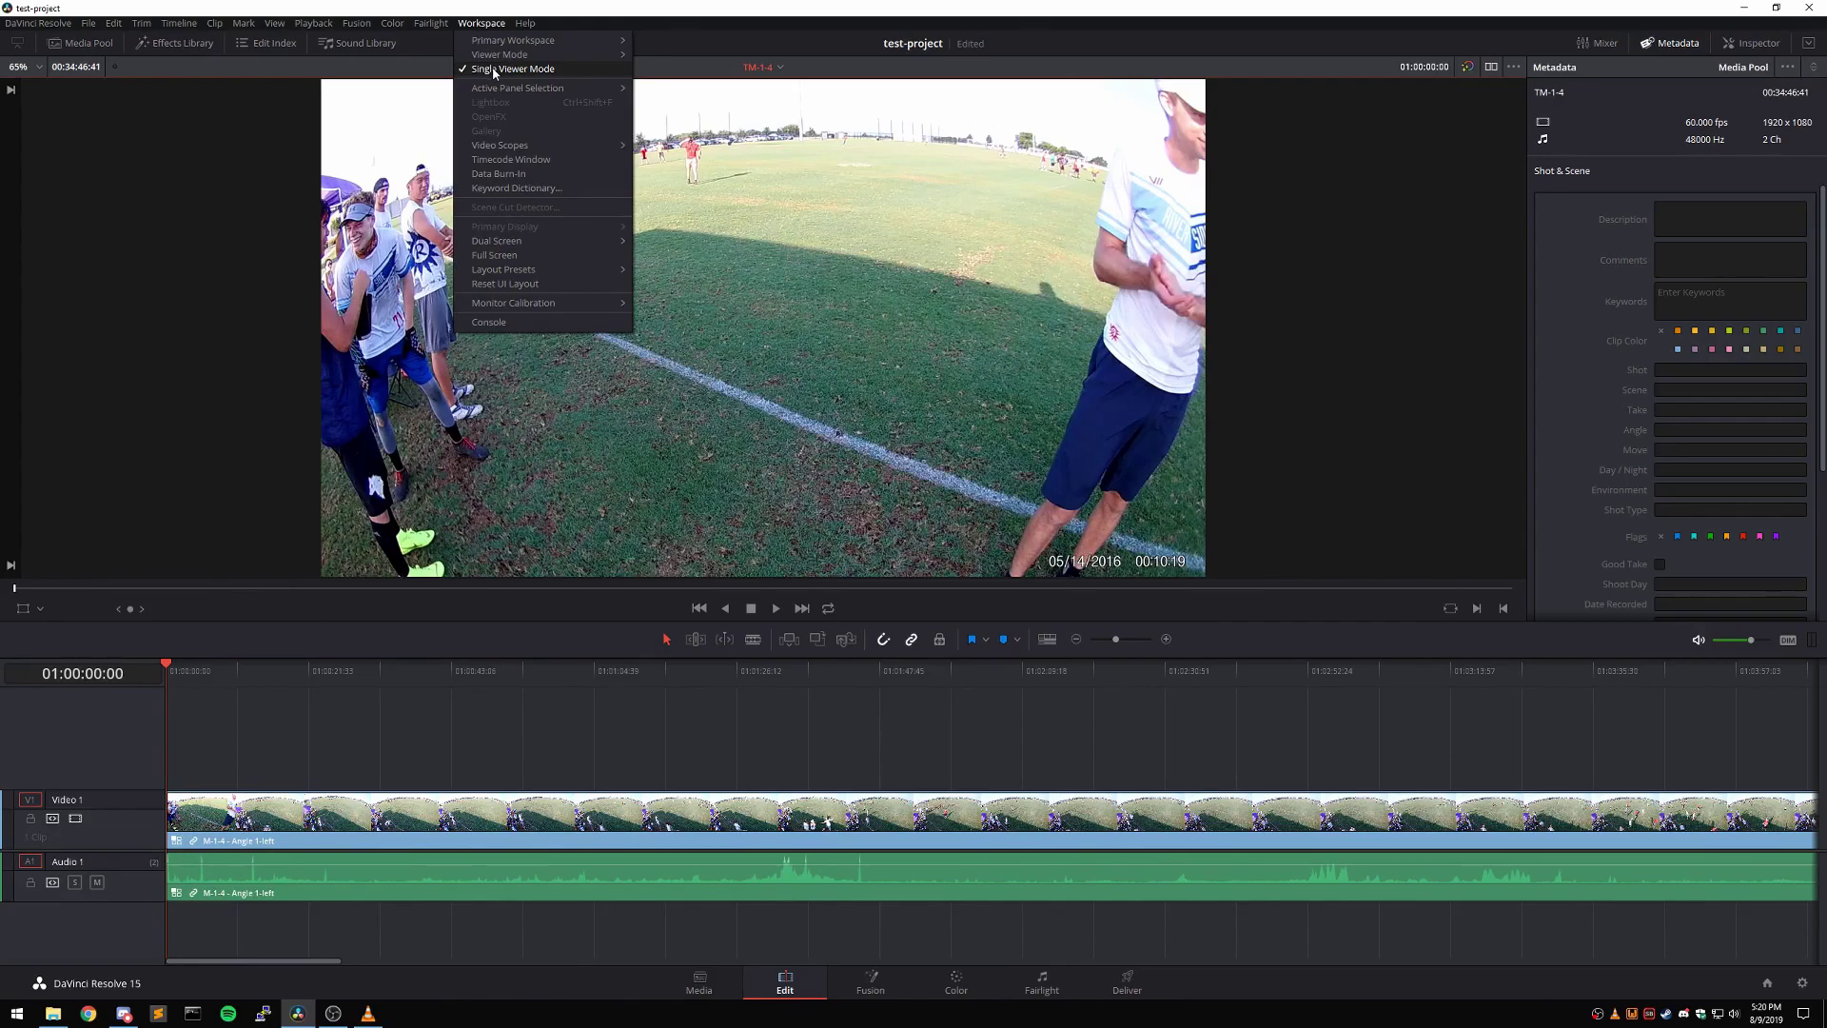
click(495, 70)
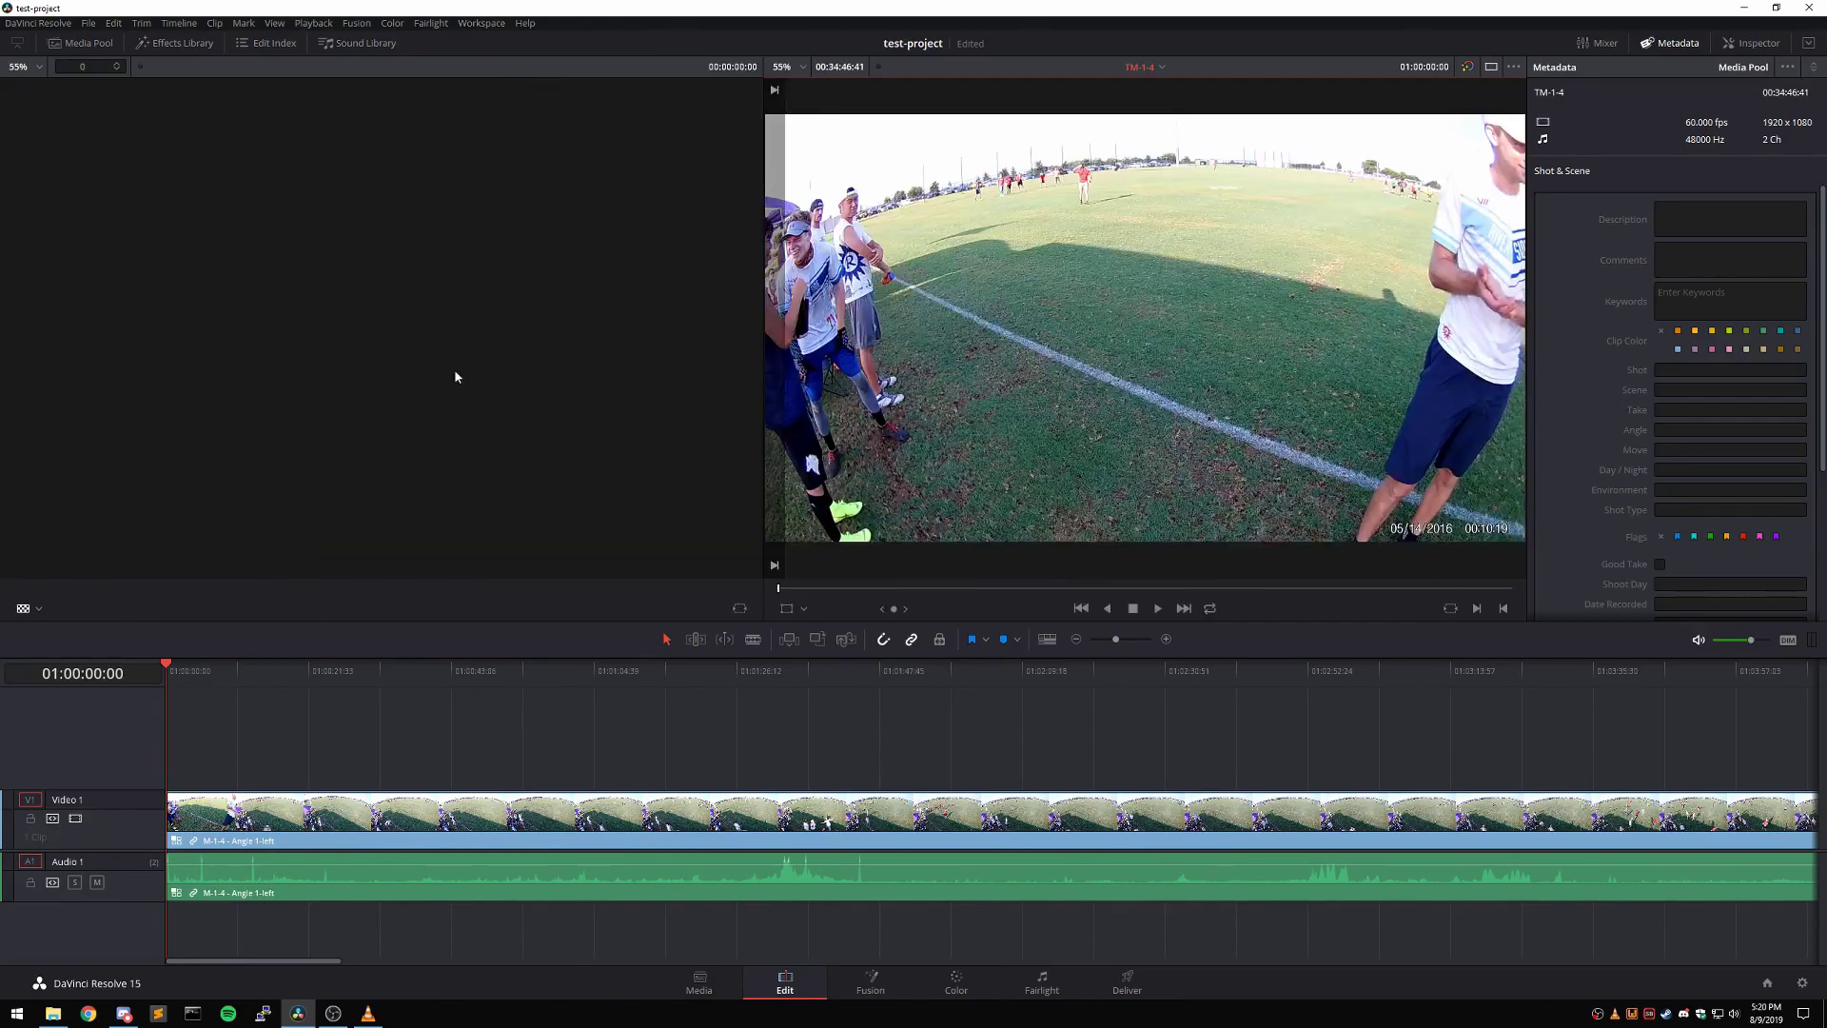
click(36, 608)
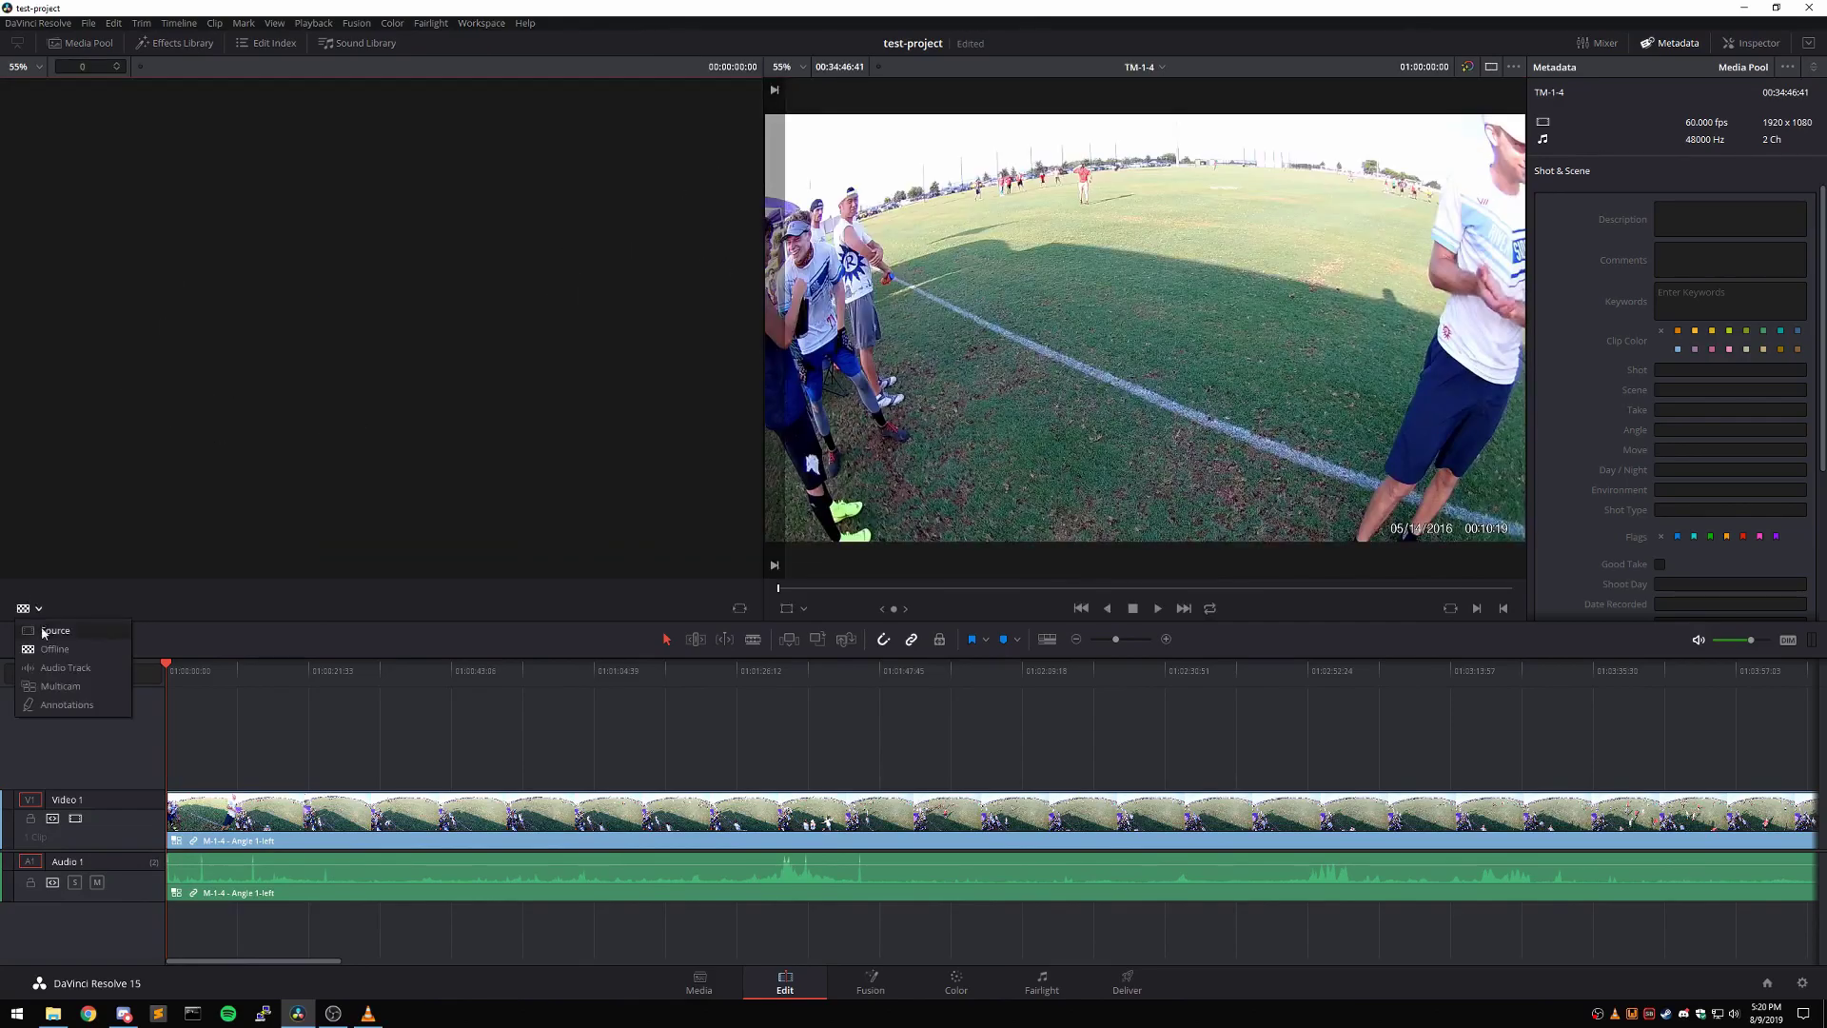
click(53, 687)
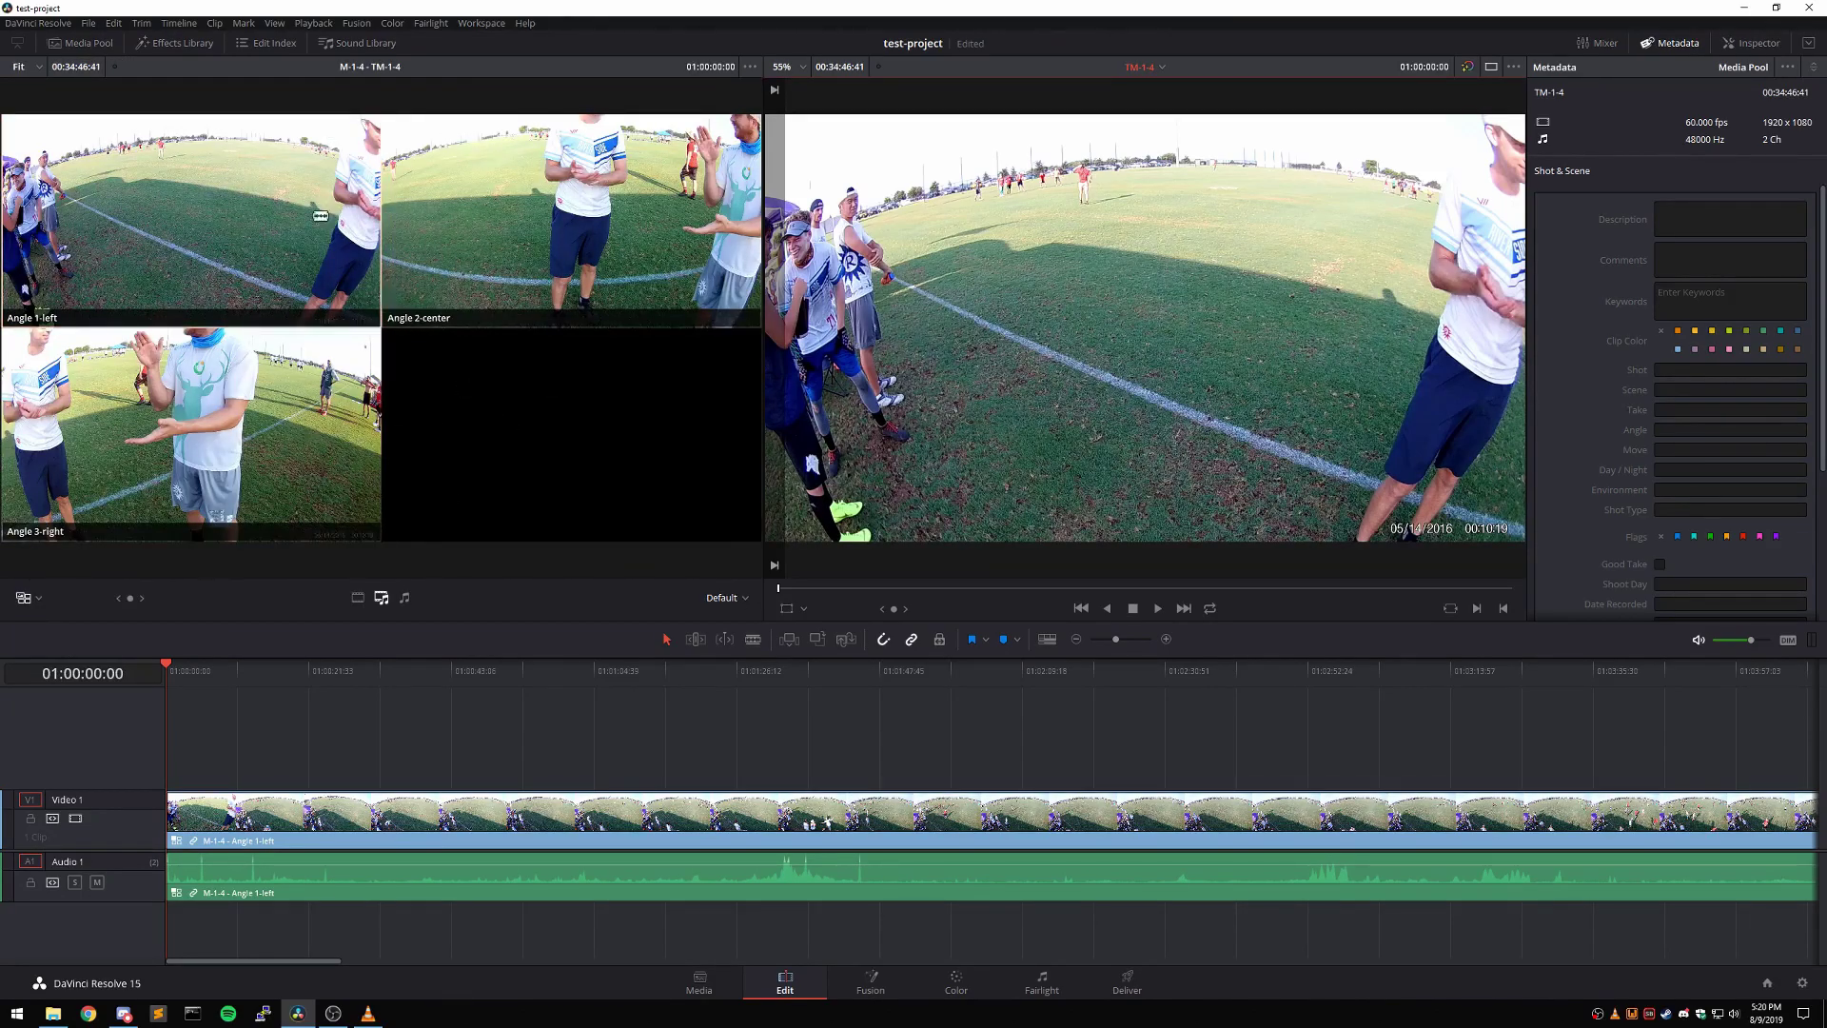
- Return to Single Viewer Mode and examine the keyboard shortcuts assigned to Multicam Cut and Multicam Switch
click(481, 22)
click(607, 140)
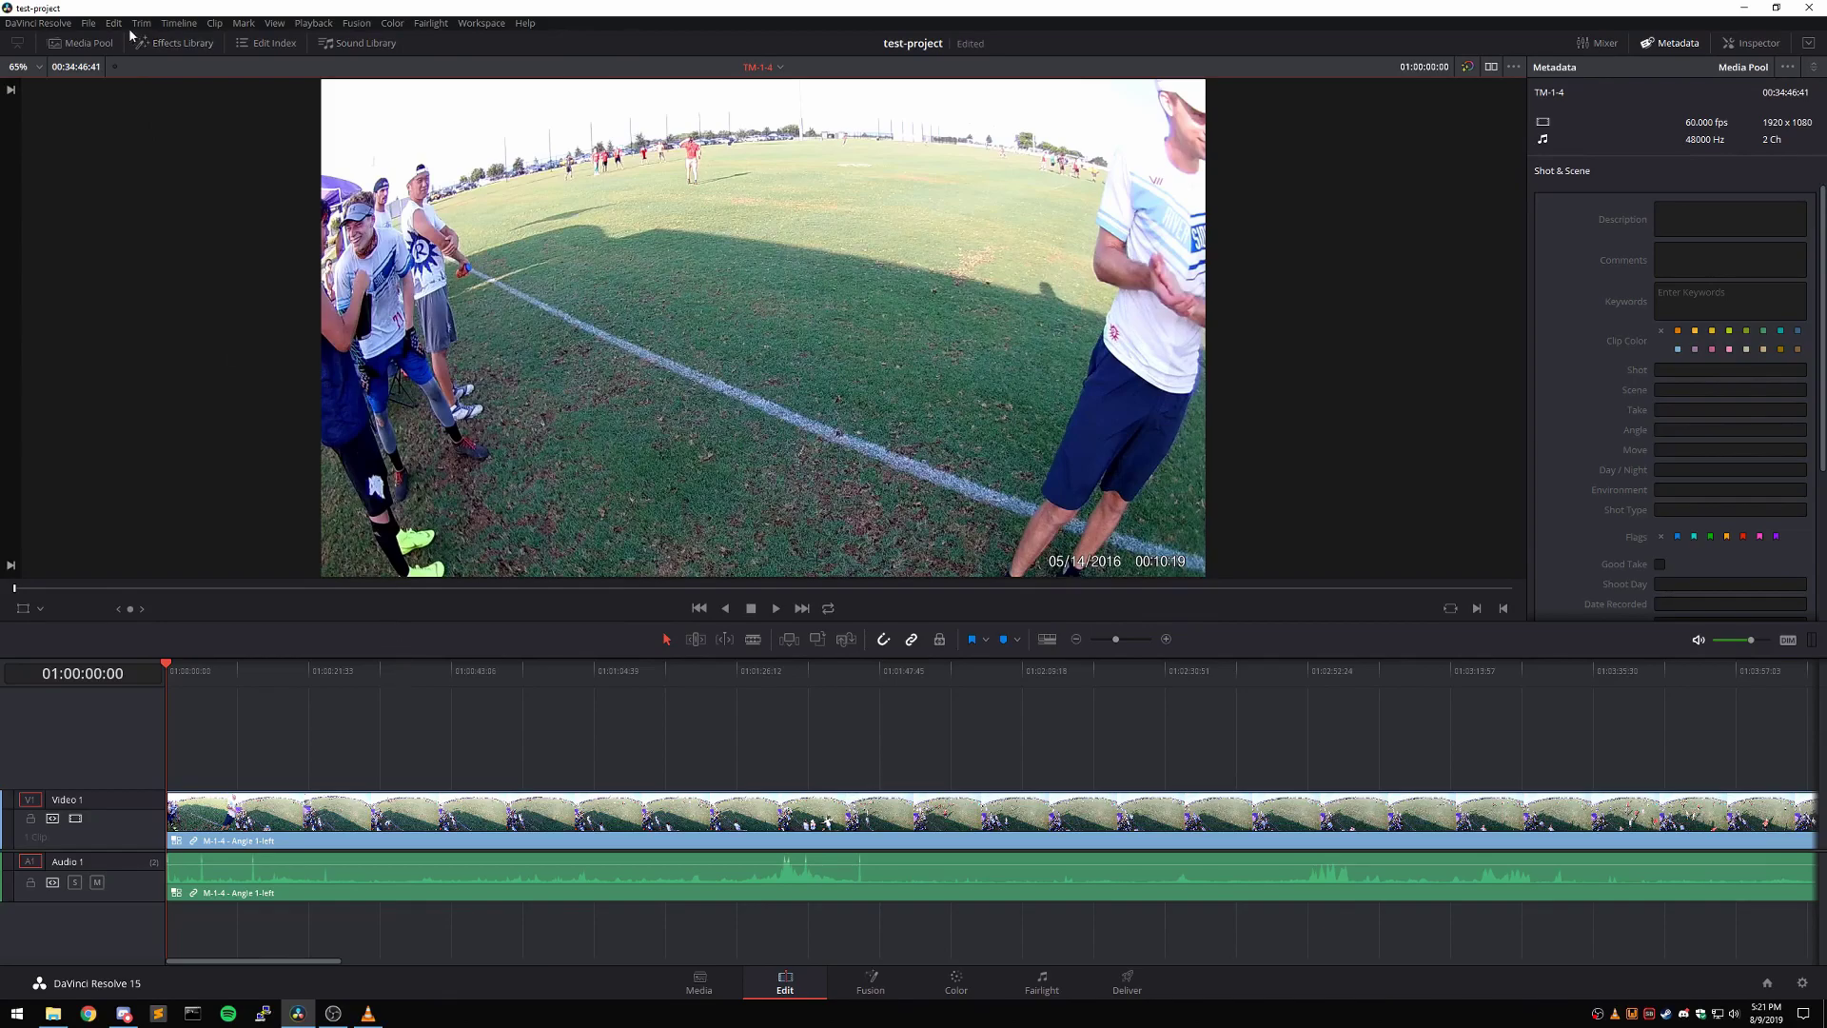
click(87, 23)
mouse_move(38, 23)
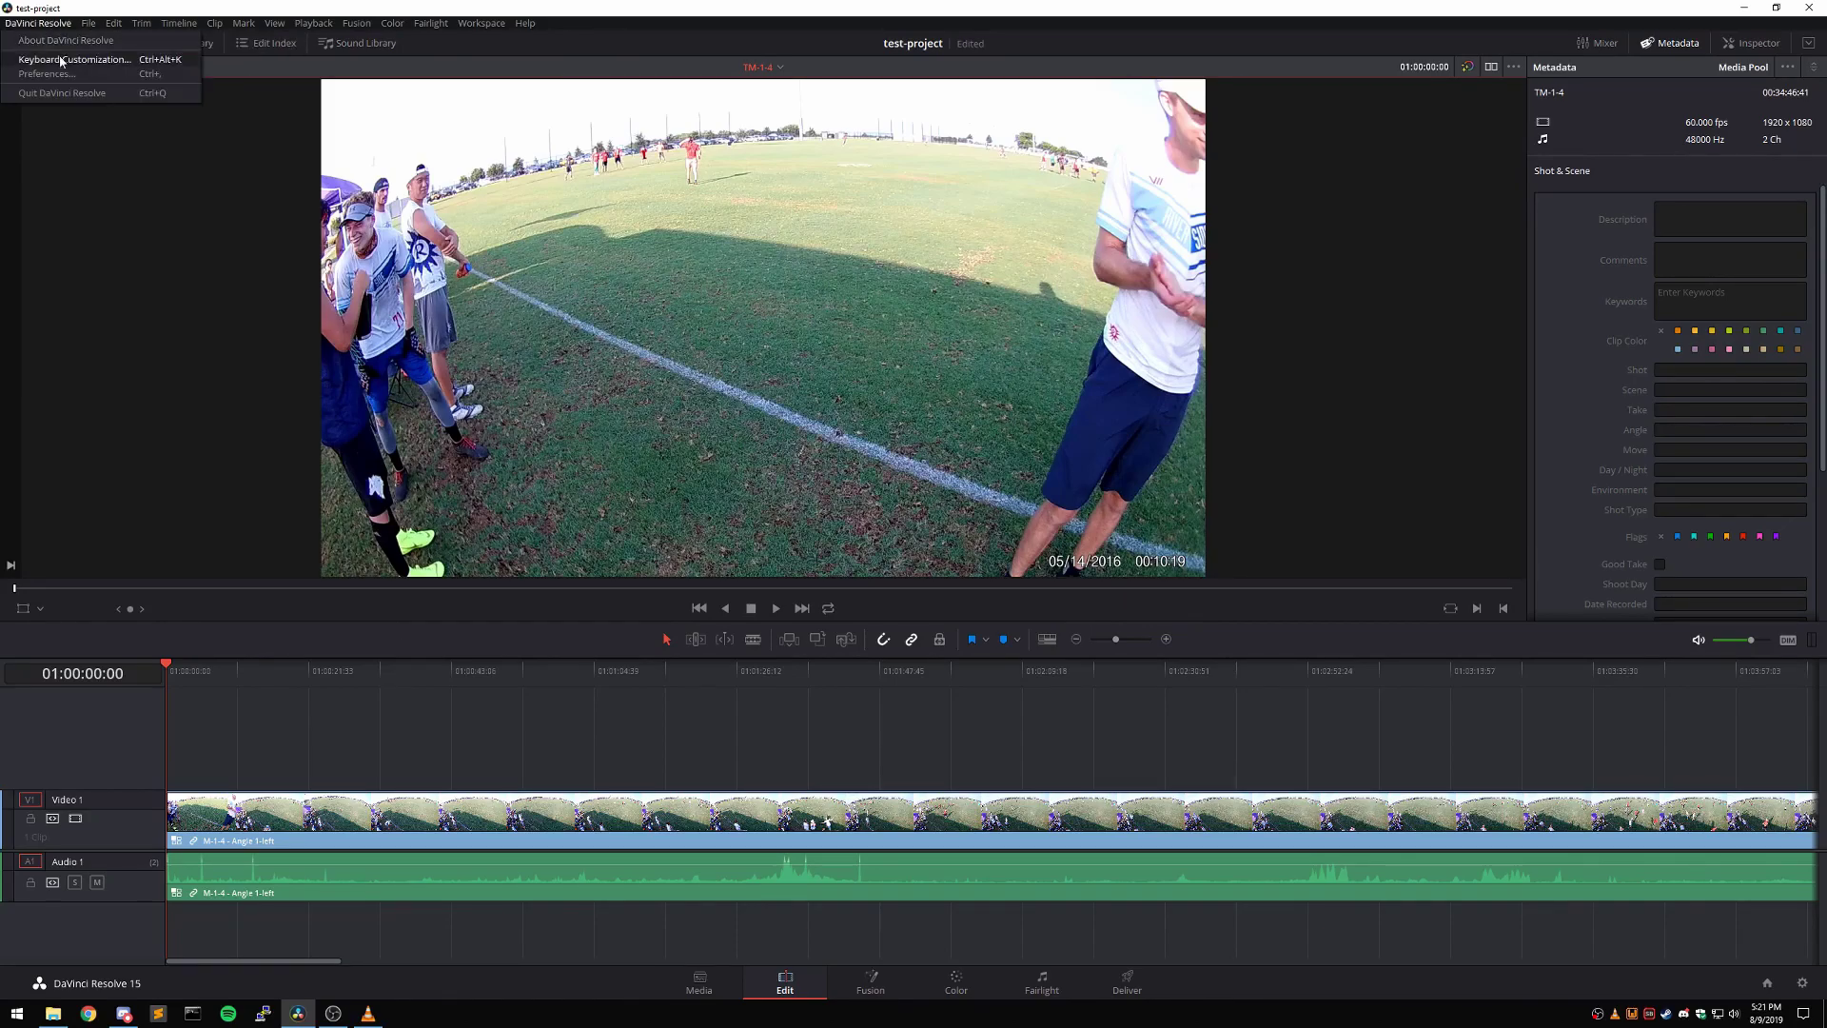
click(63, 61)
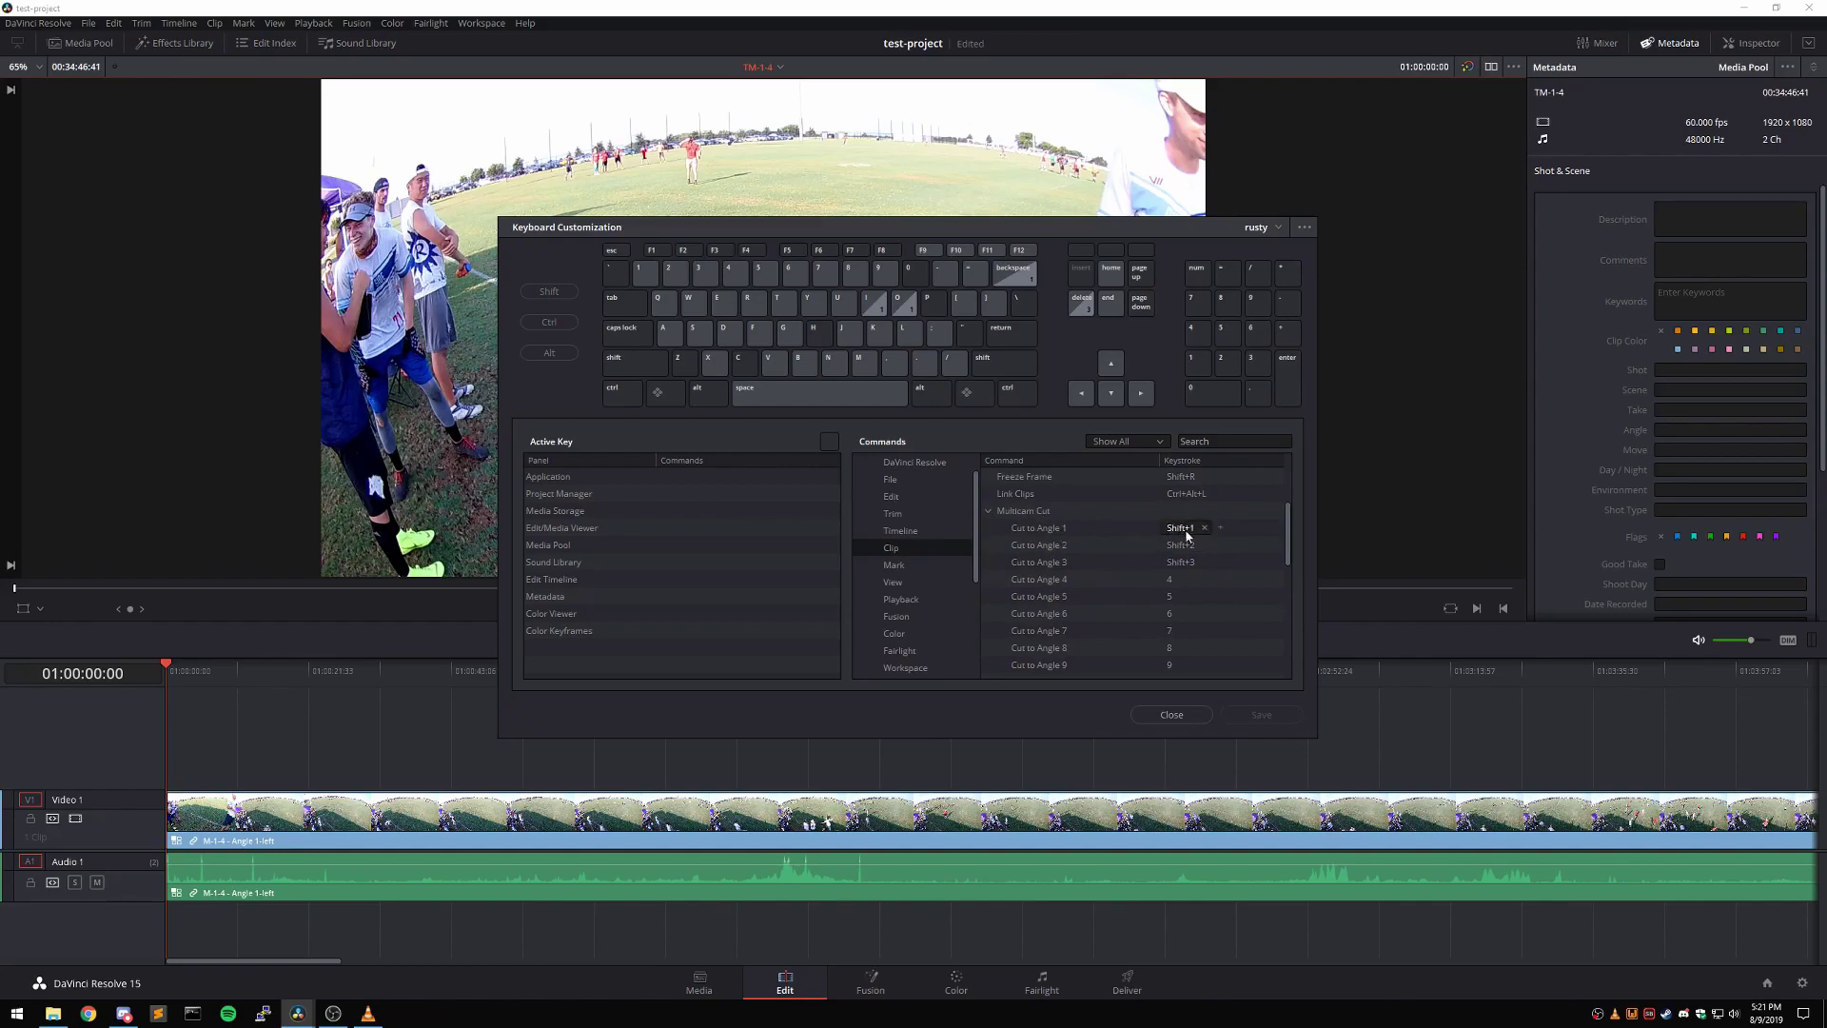
click(990, 512)
click(990, 510)
click(988, 510)
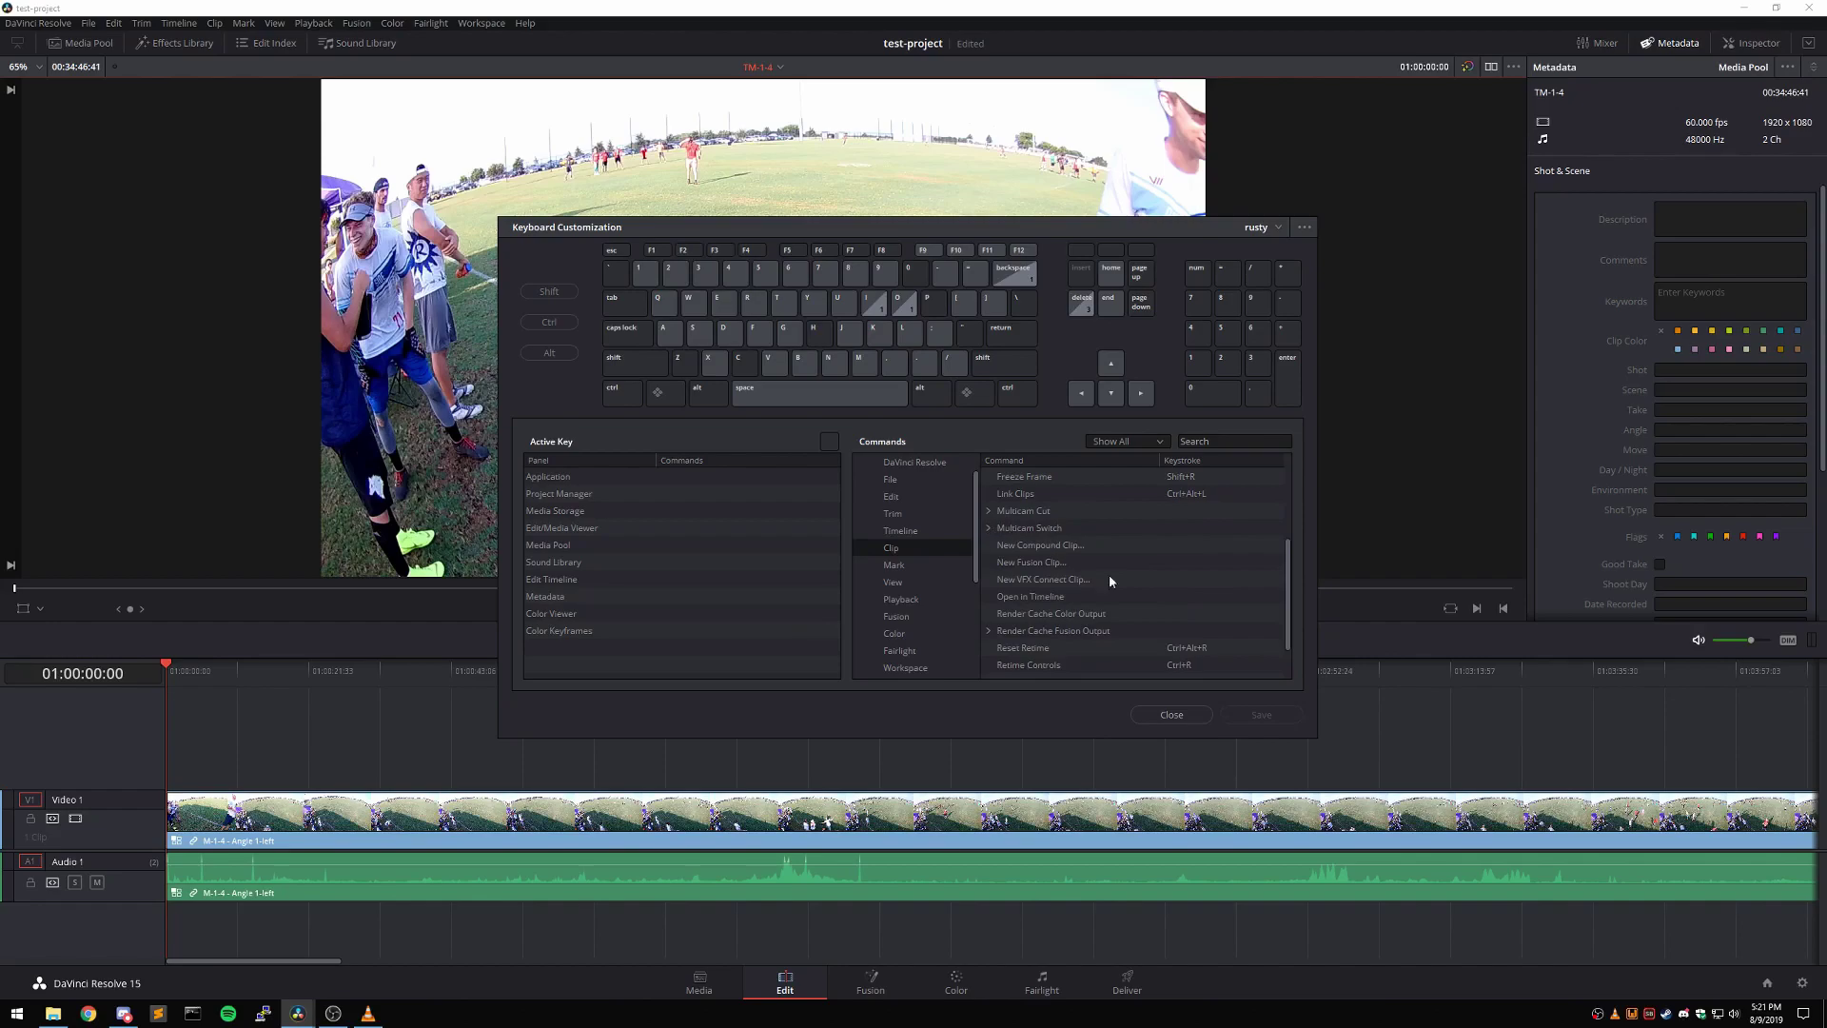
click(1169, 713)
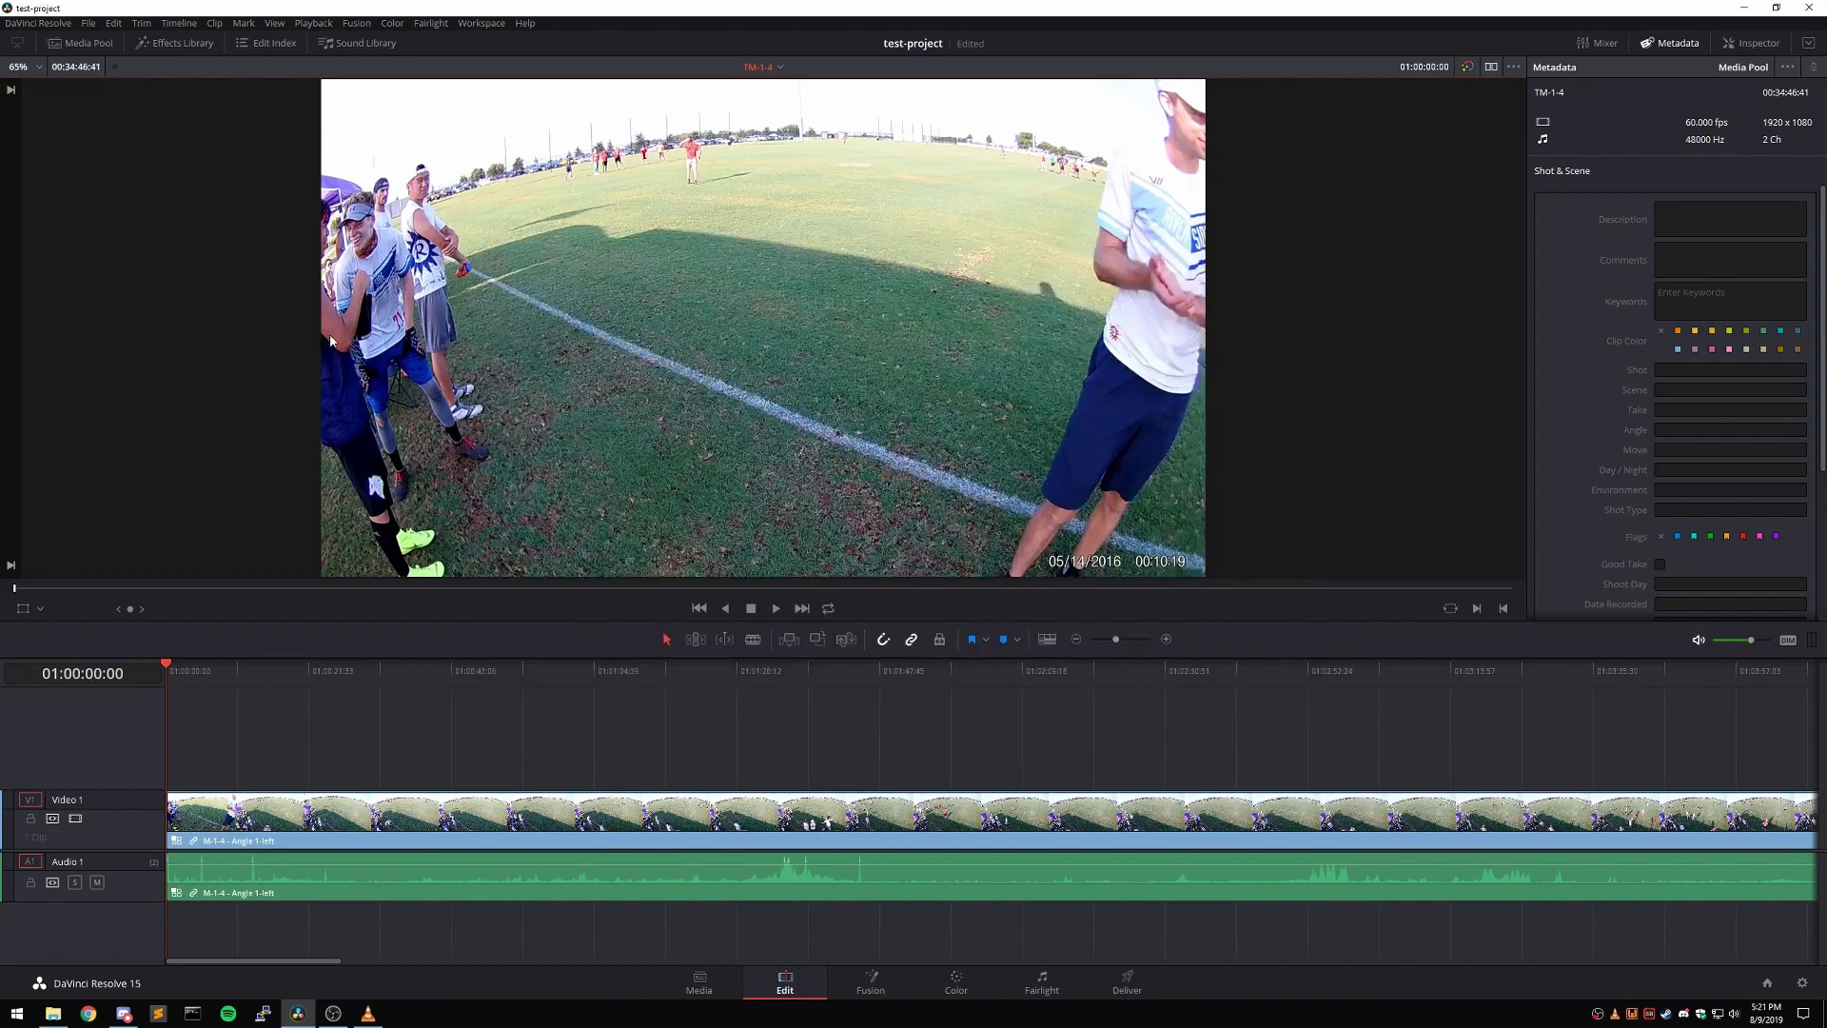
- Try switching the whole M-1-4 clip to angle 2-center, to 3-right and back to 1-left
click(541, 829)
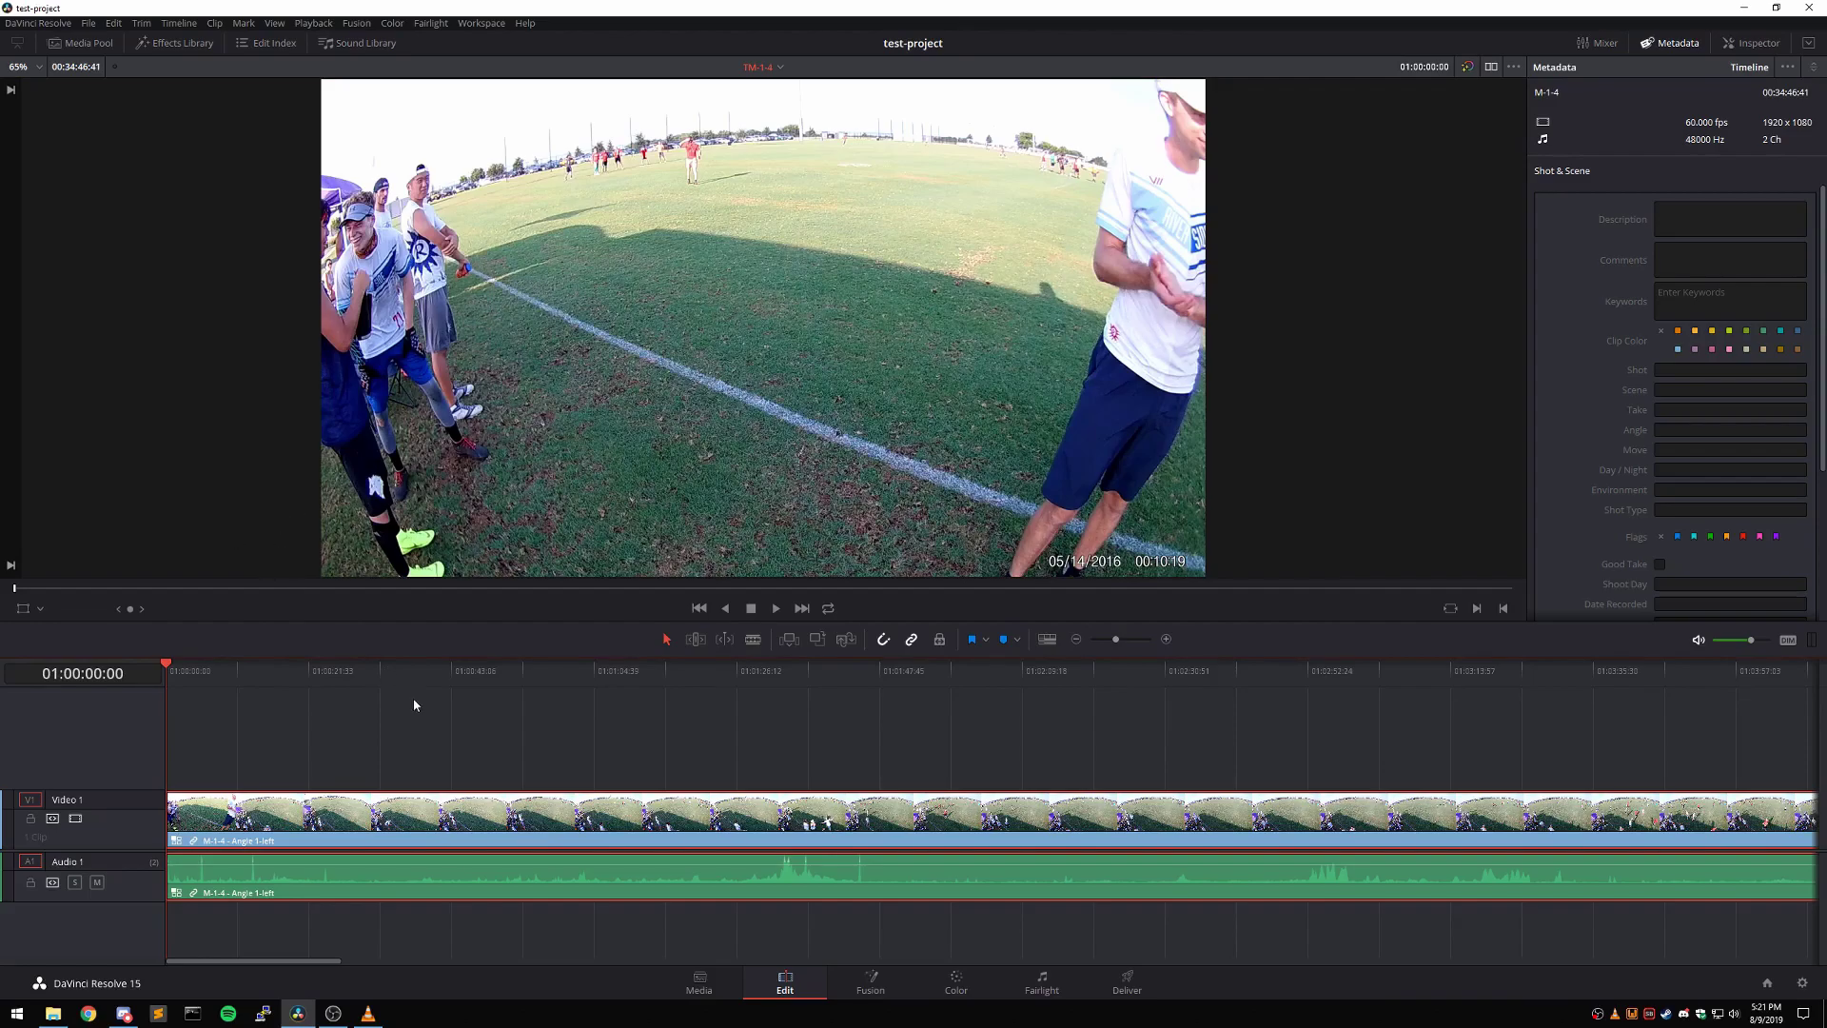
key(2)
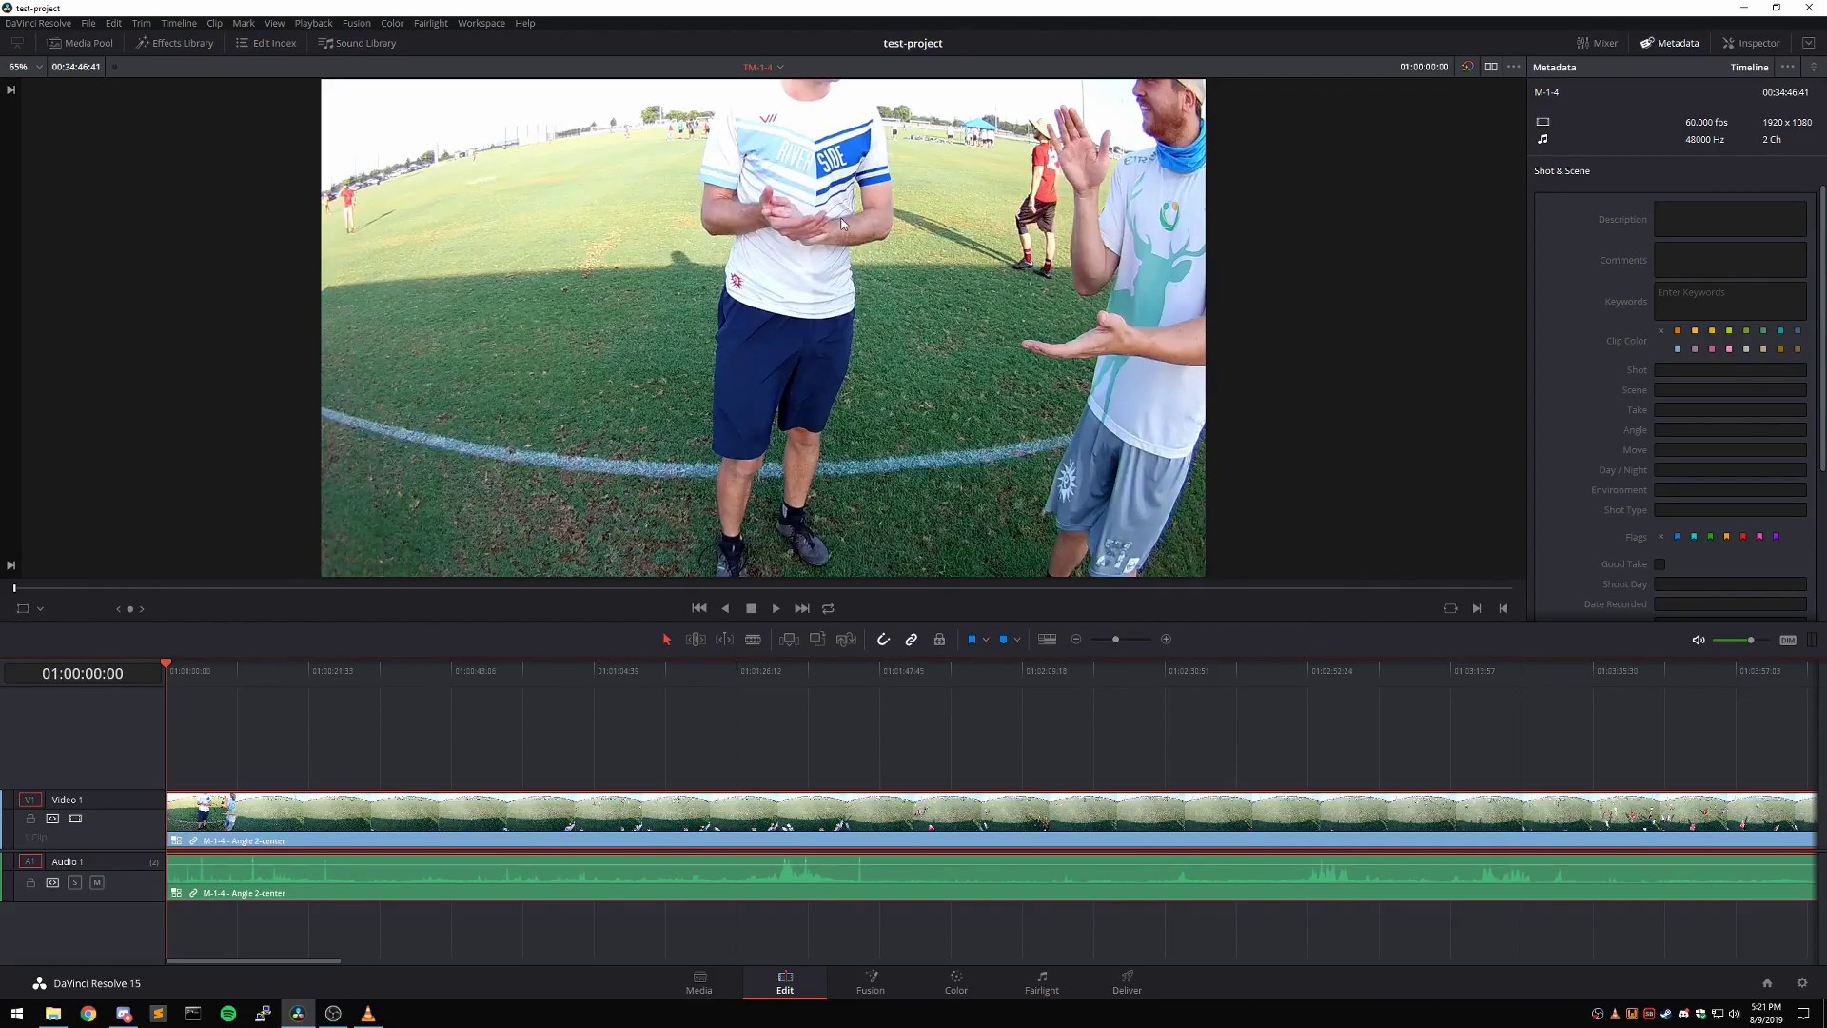
key(3)
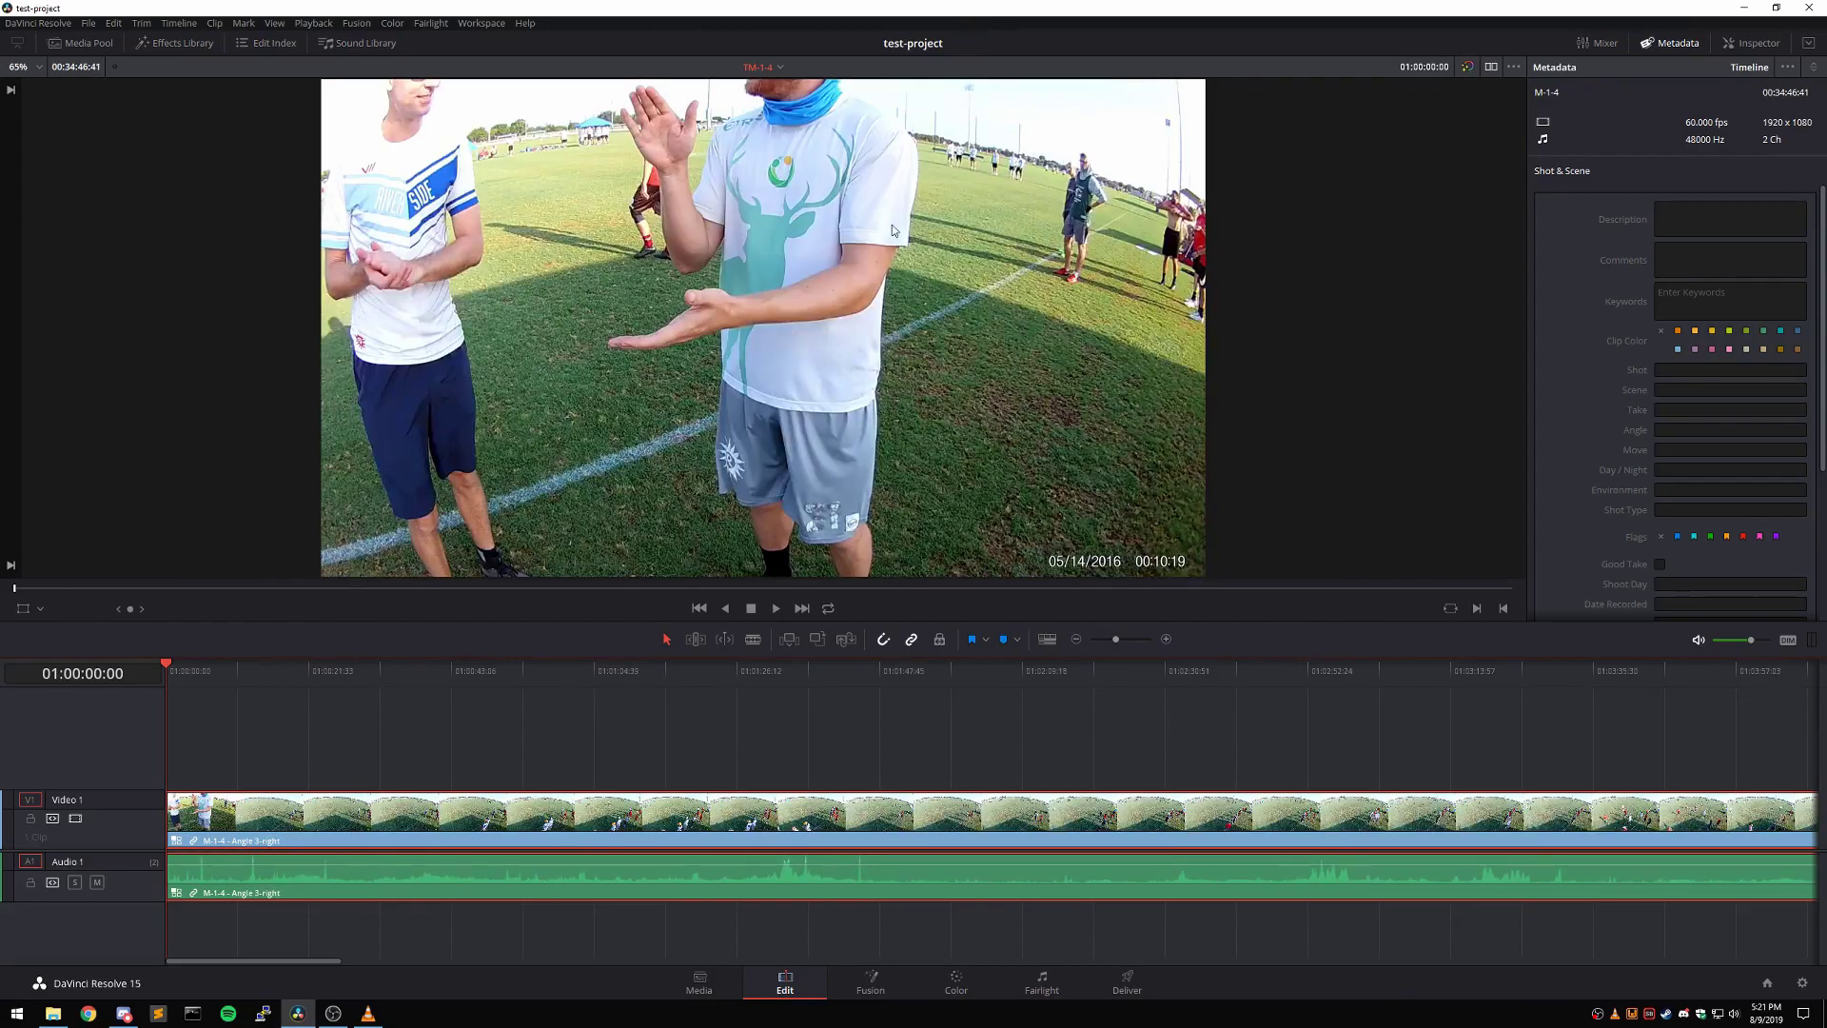
key(1)
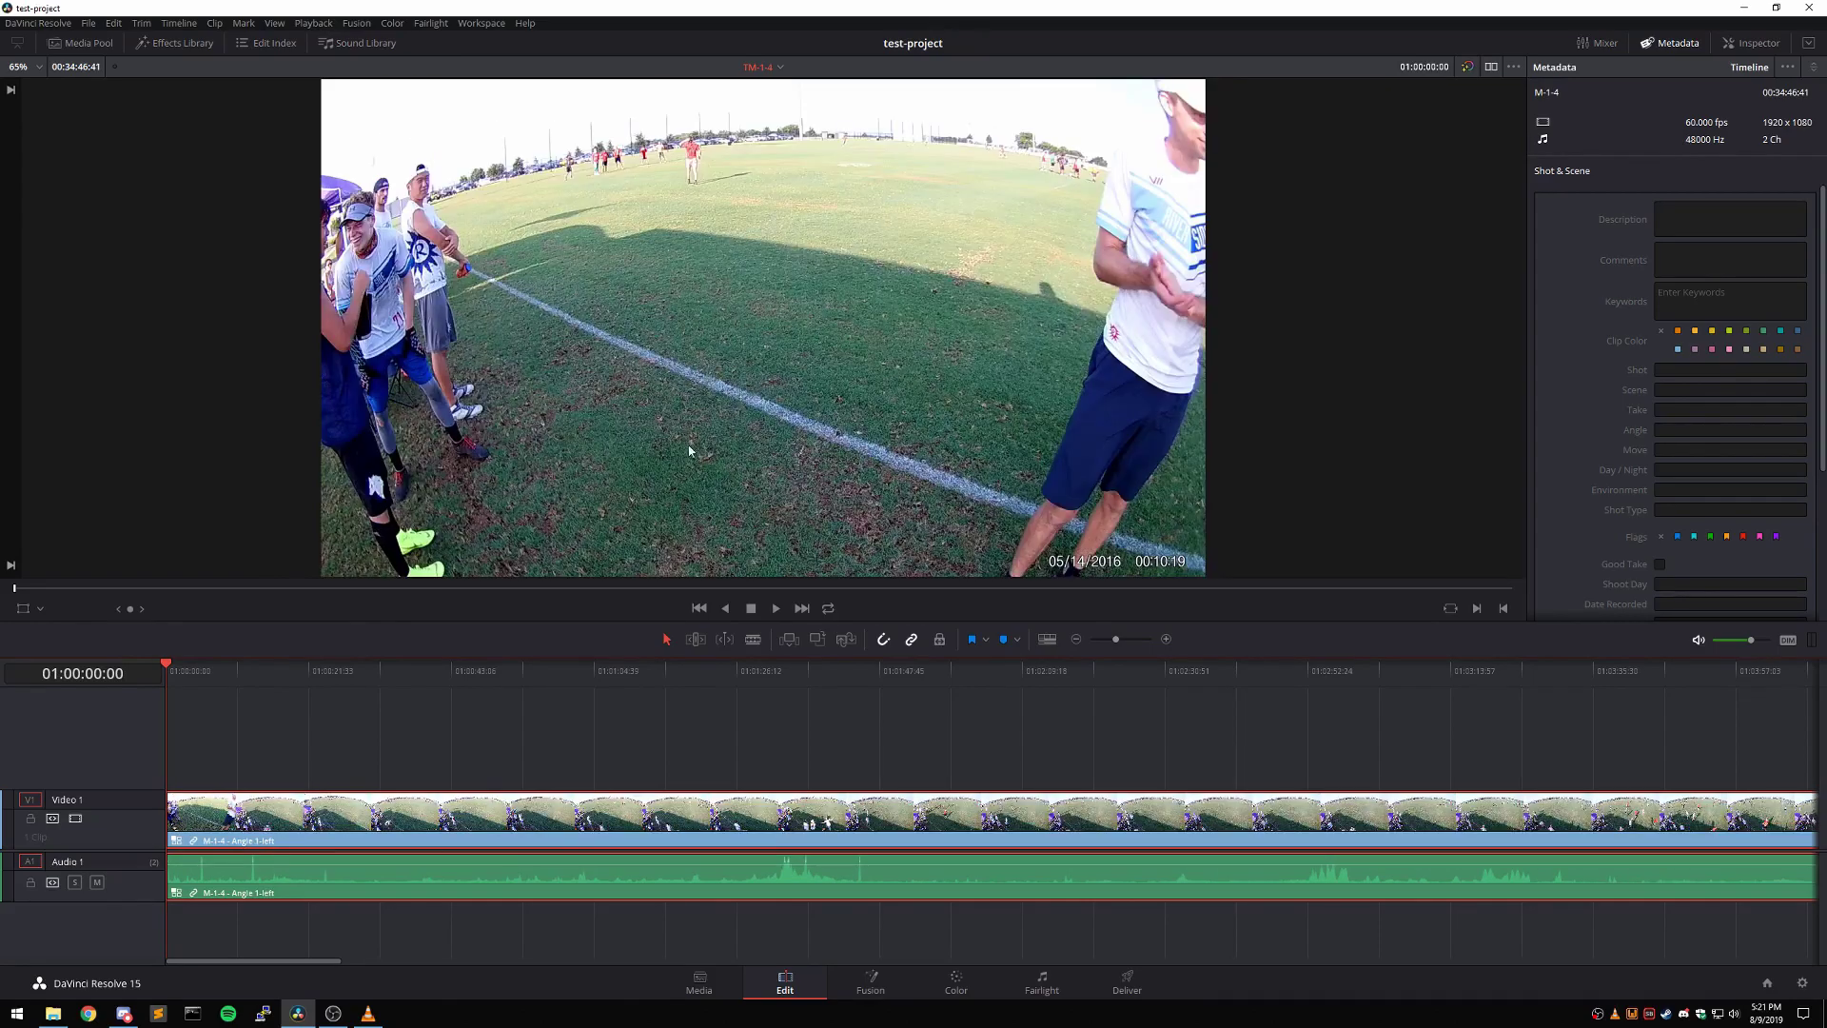
- Cut the M-1-4 clip to angle 2-center at 01:00:10:14 and to angle 3-right at 01:00:12:17
drag(213, 671, 237, 672)
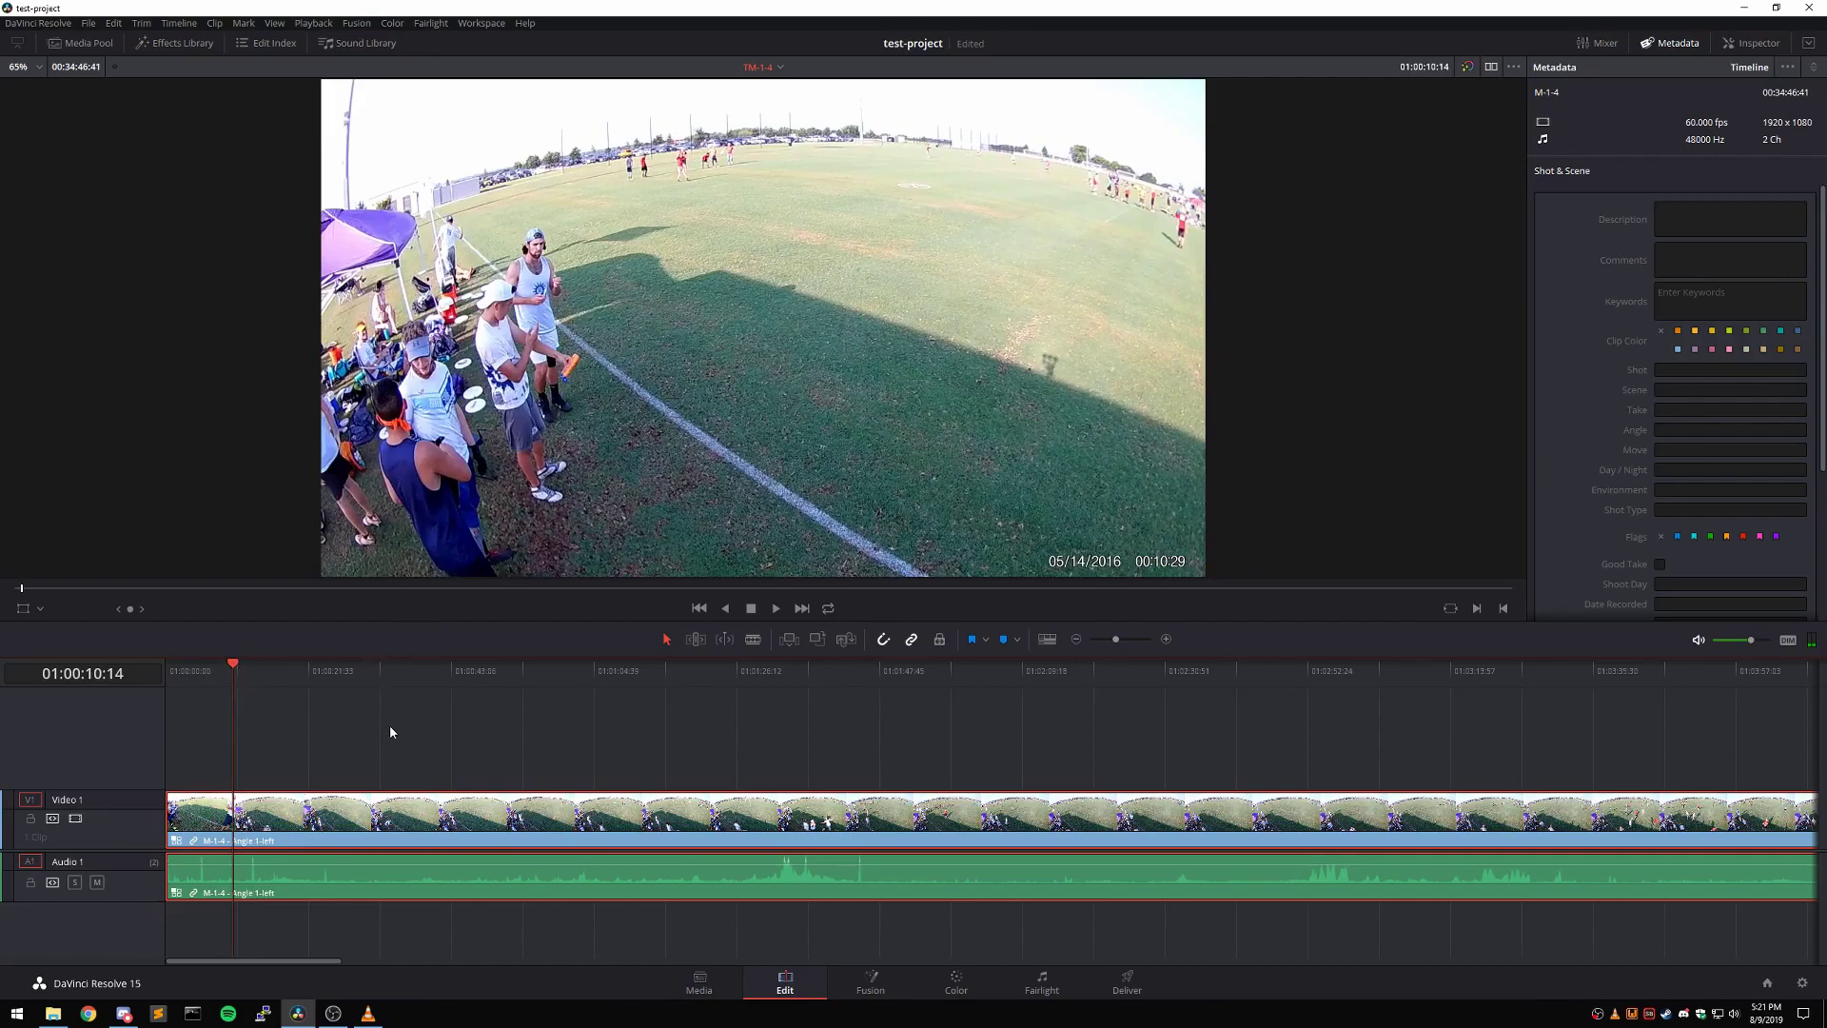
key(2)
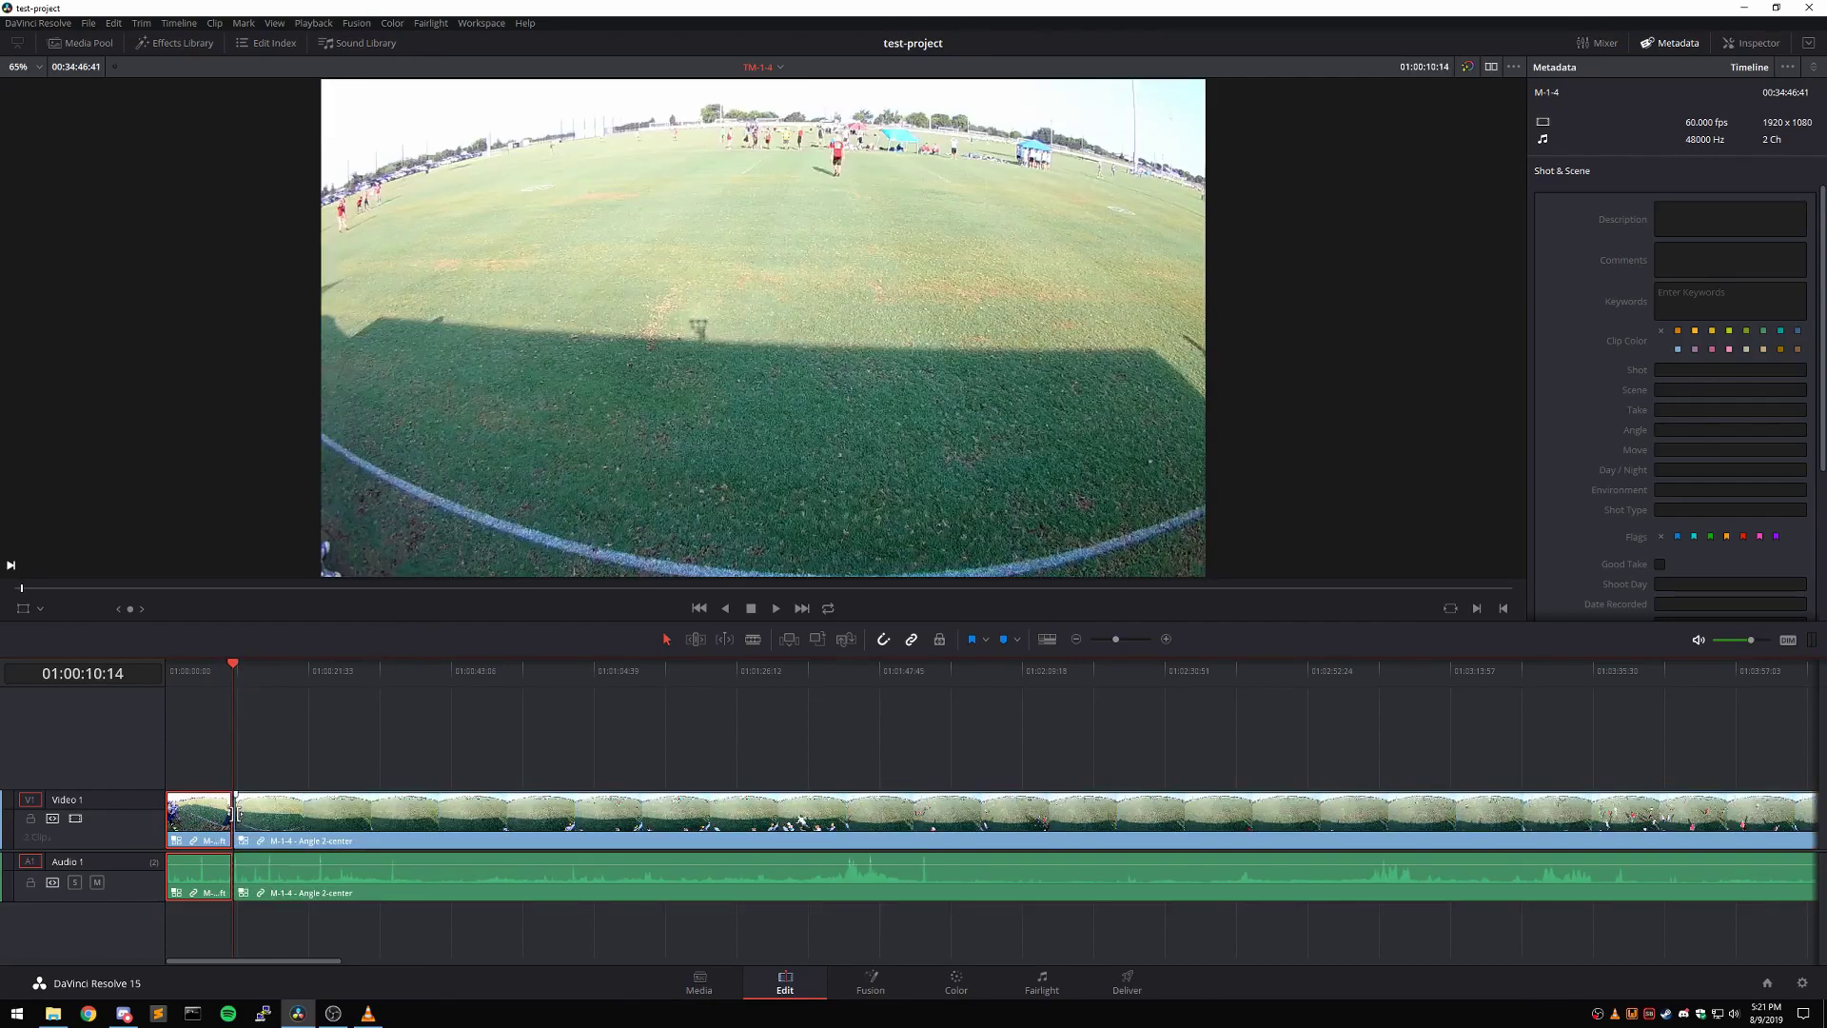
click(222, 669)
key(space)
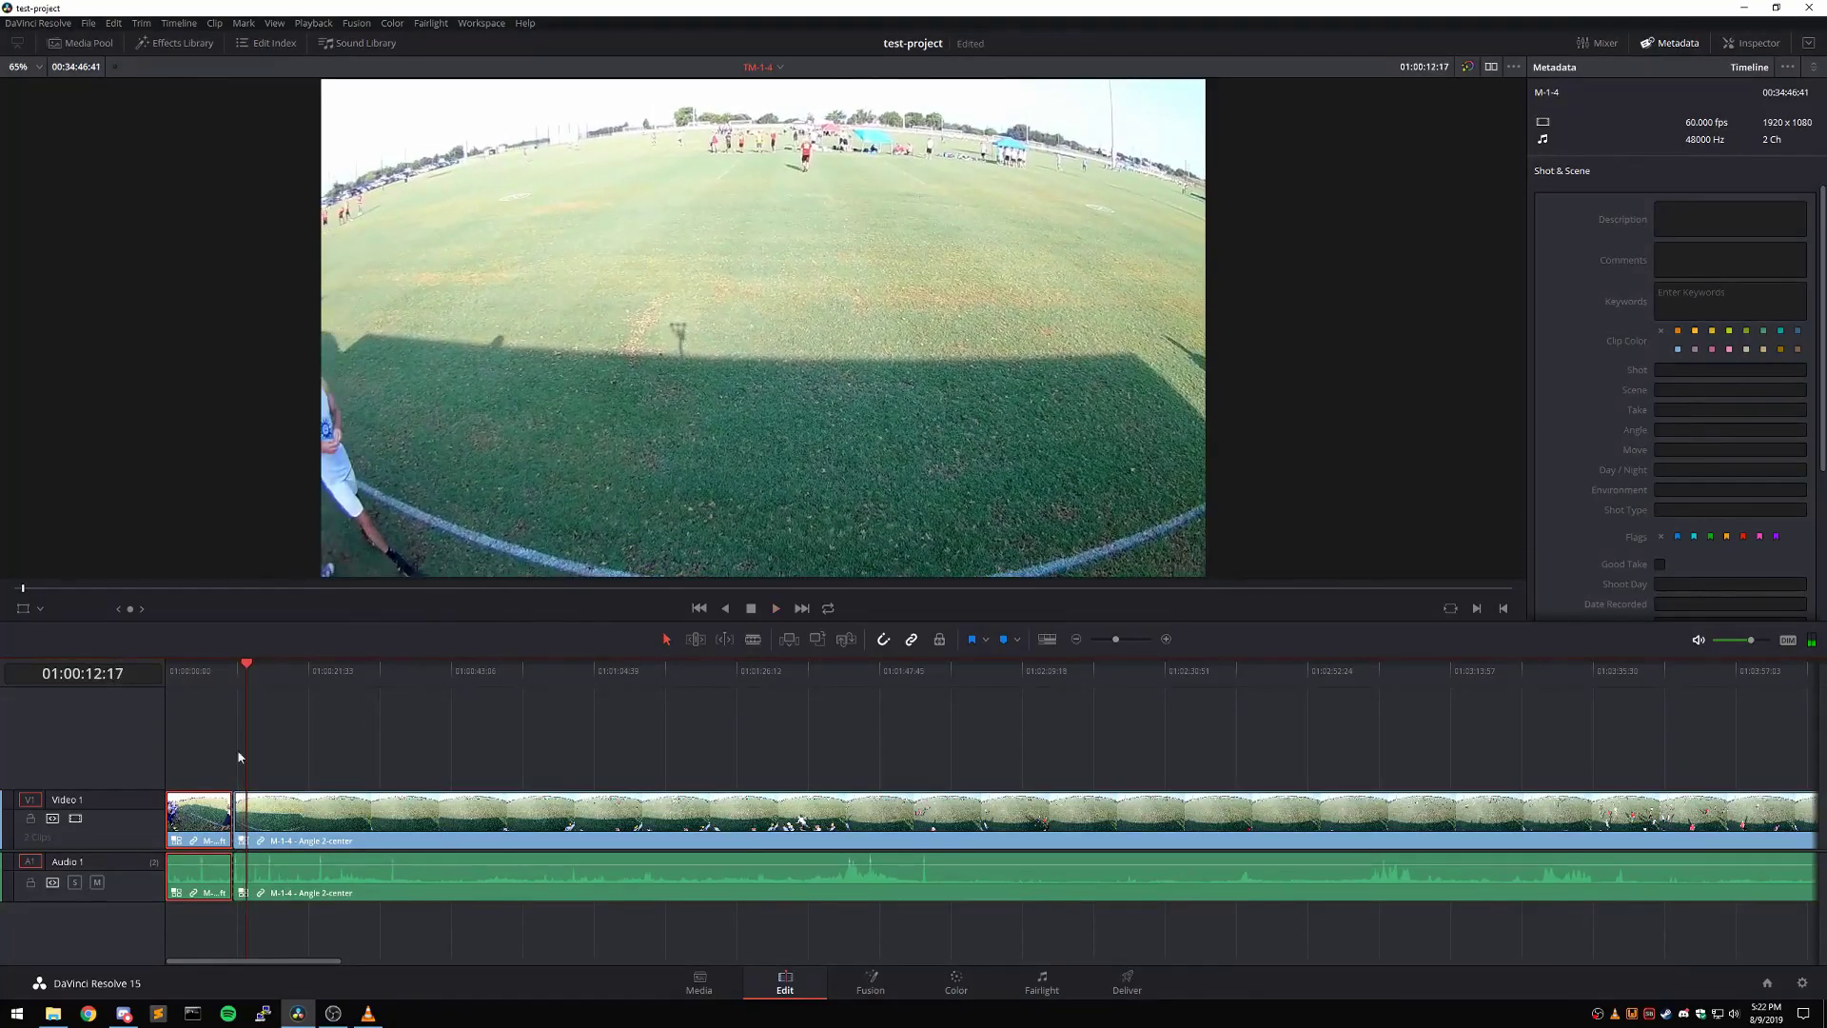
click(307, 768)
key(3)
- Play back the timeline across both angle cuts, starting at 01:00:09:45
scroll(286, 847, up, 7)
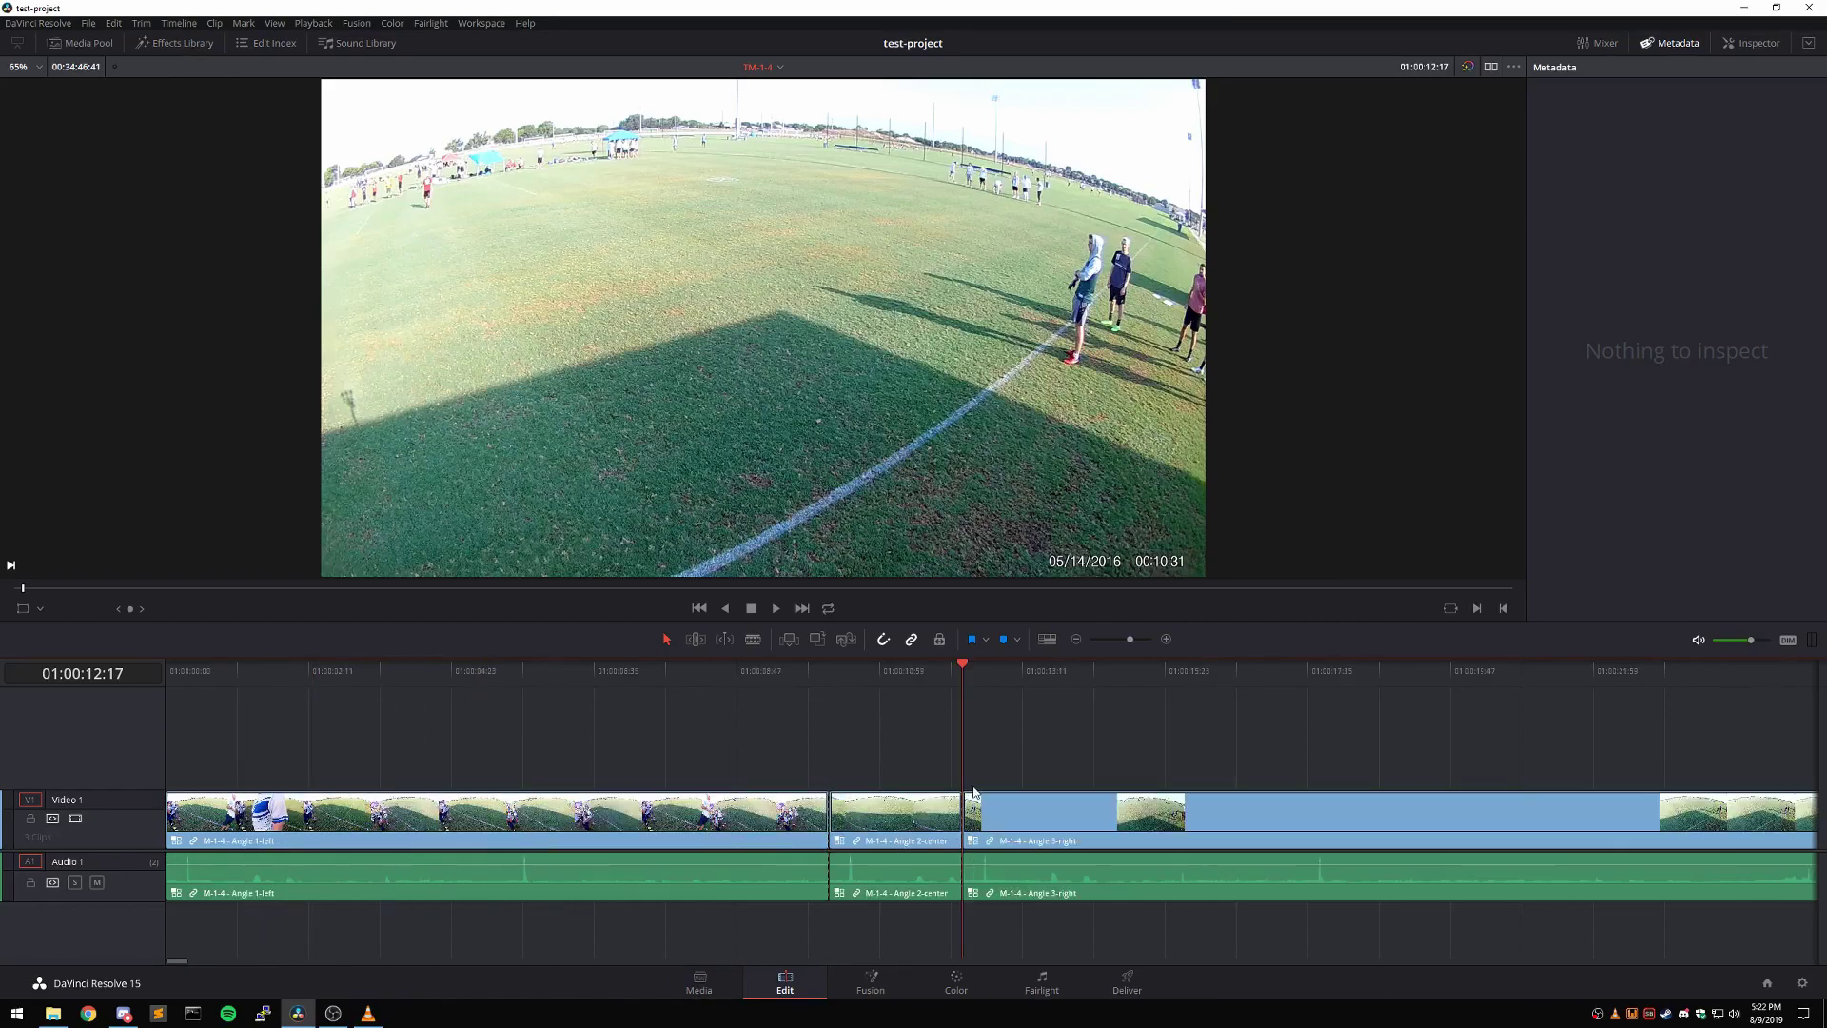
click(807, 666)
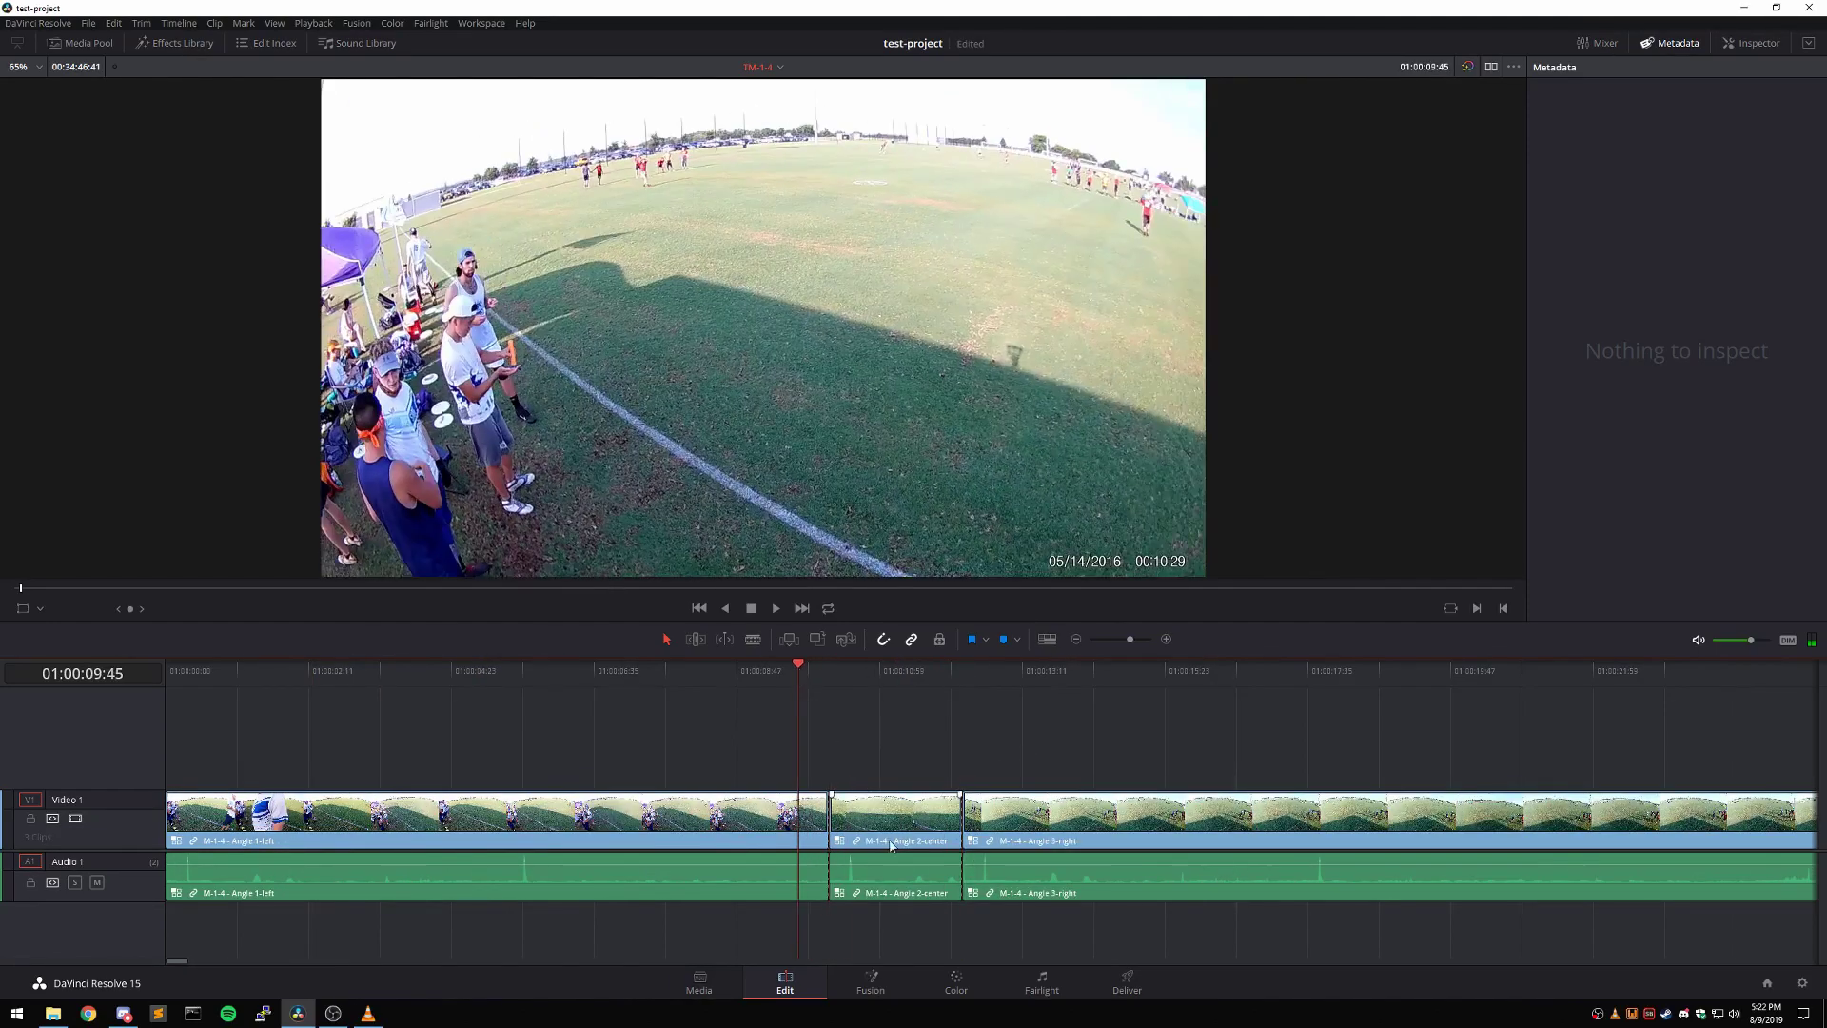
key(space)
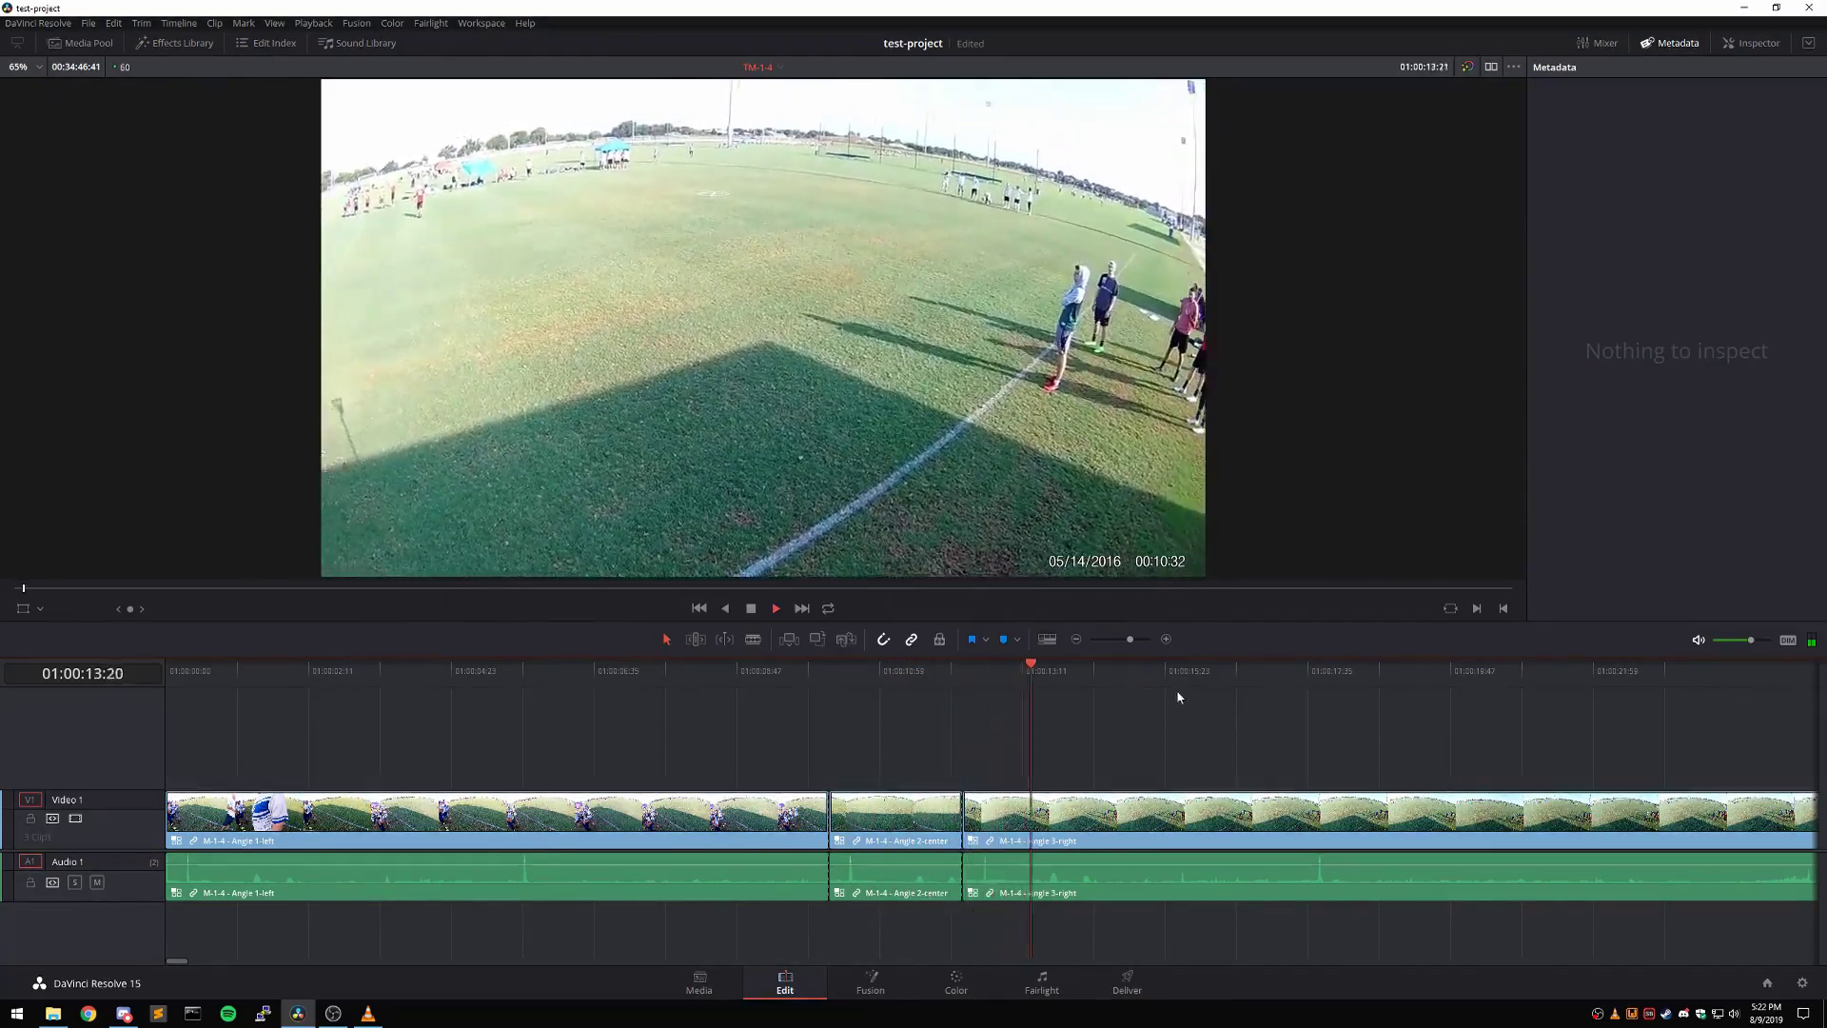
scroll(1014, 746, down, 2)
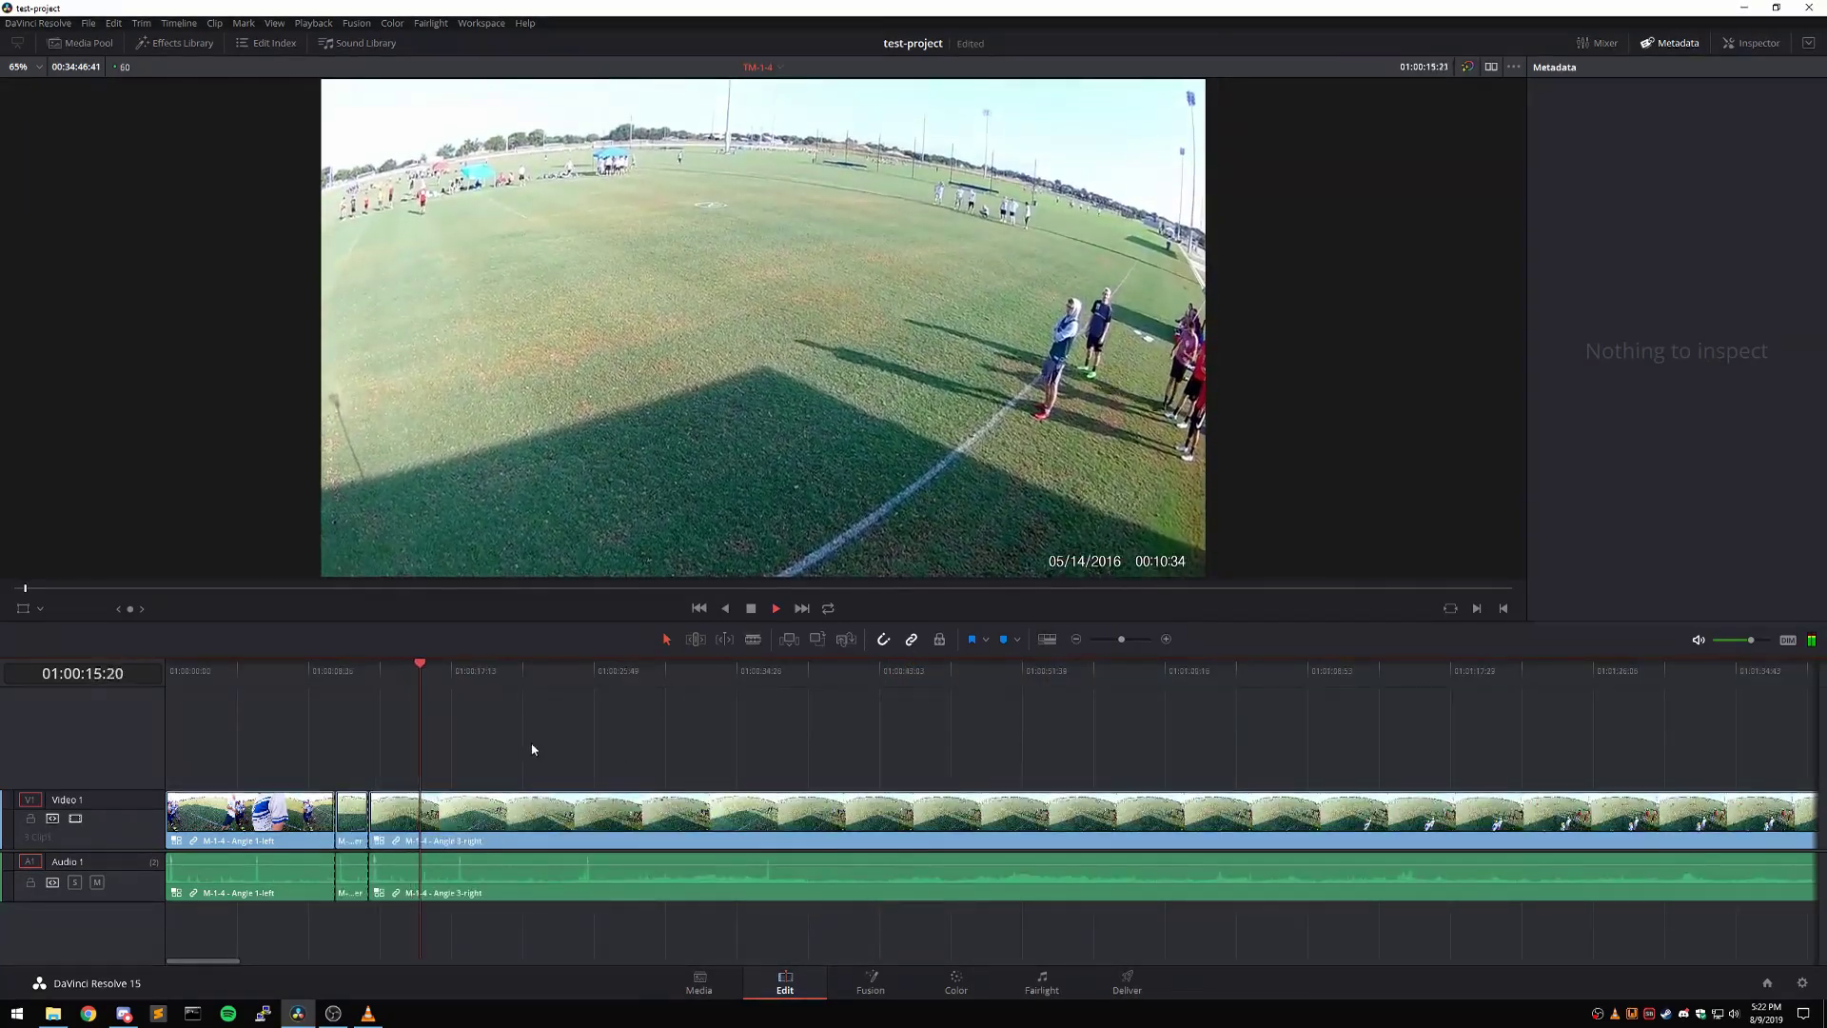
- Switch the M-1-4 clips to angle 1-left and ripple delete everything before 01:00:58:46
drag(460, 672, 1140, 647)
key(alt+1)
click(761, 671)
key(ctrl+backslash)
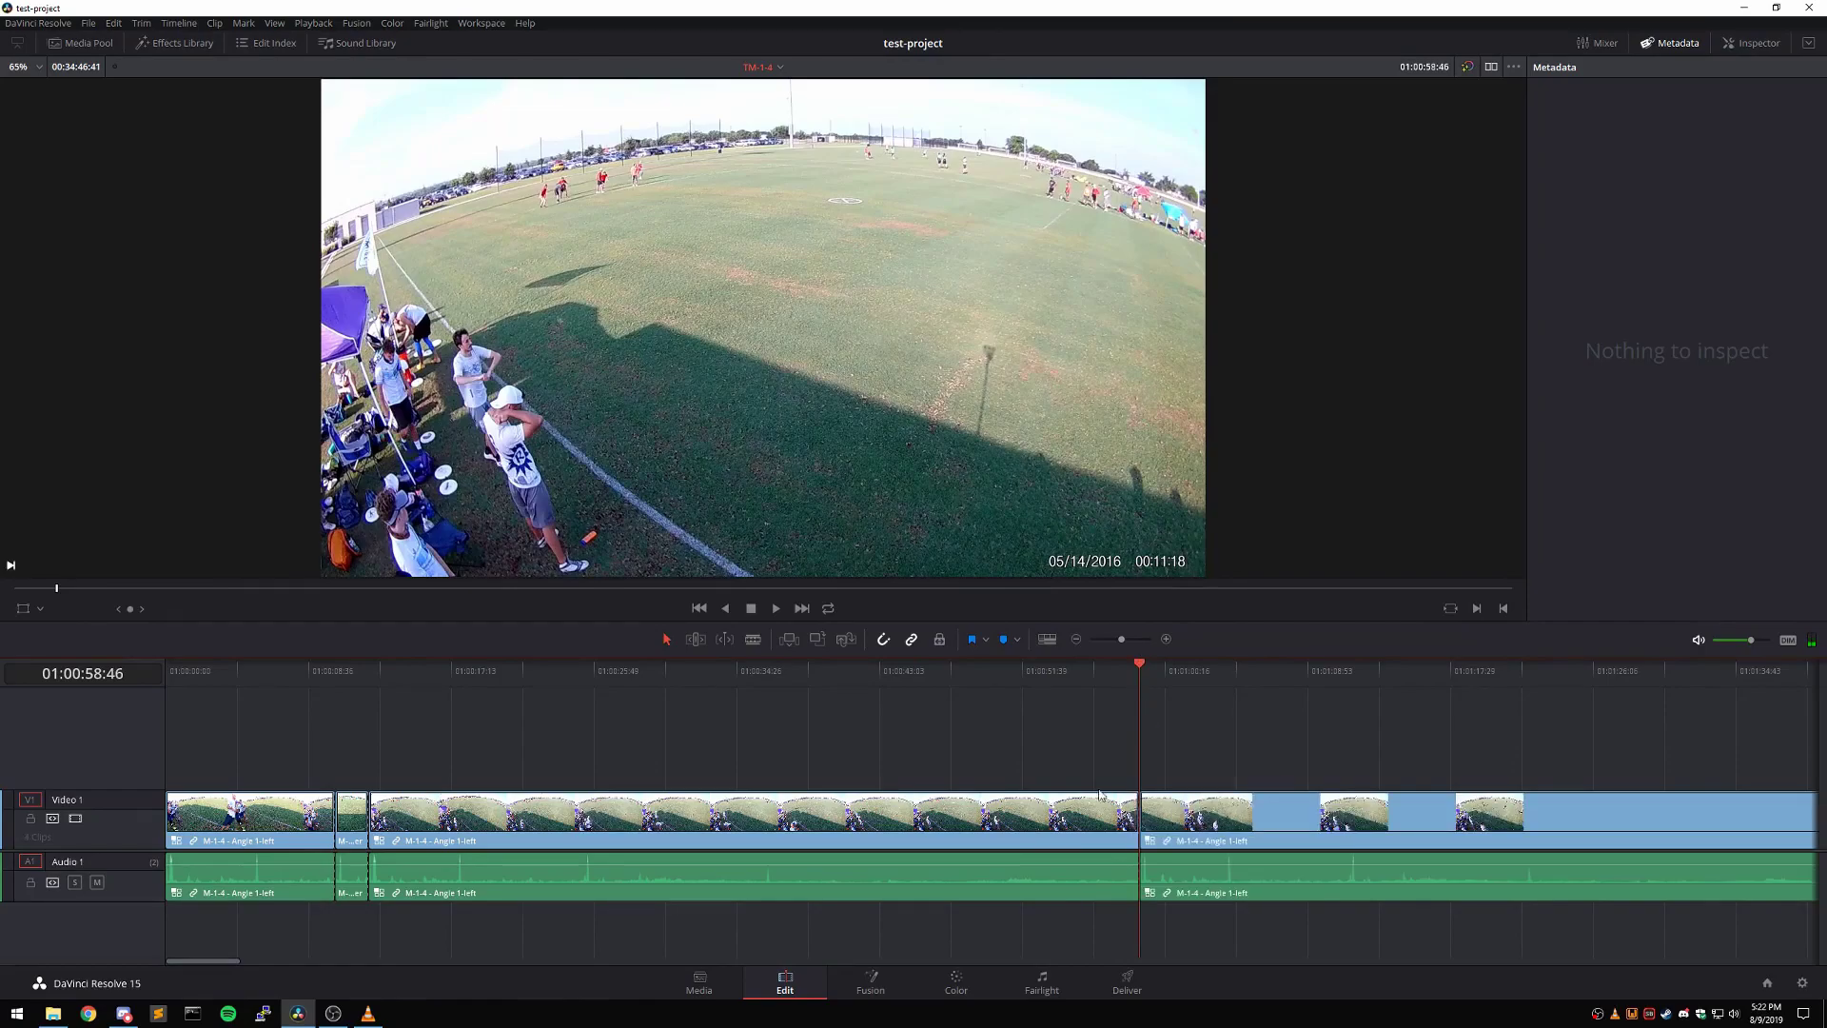
drag(937, 733, 257, 919)
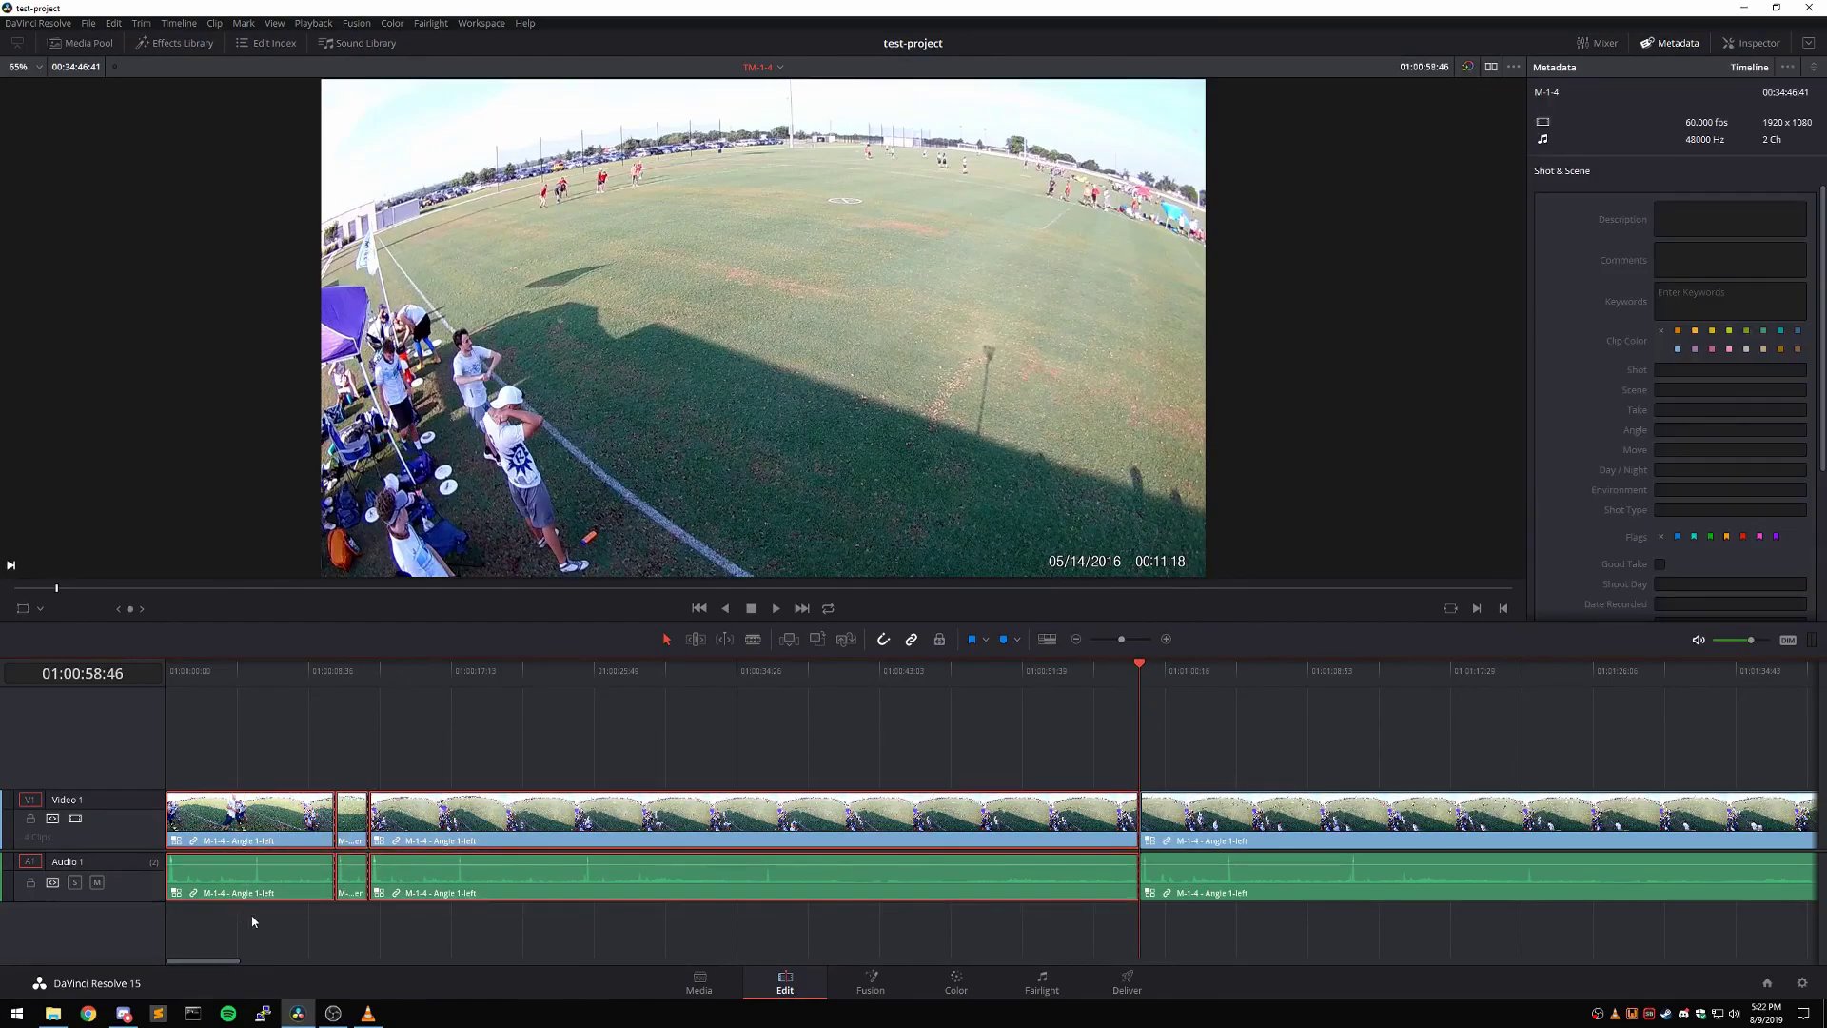
key(Delete)
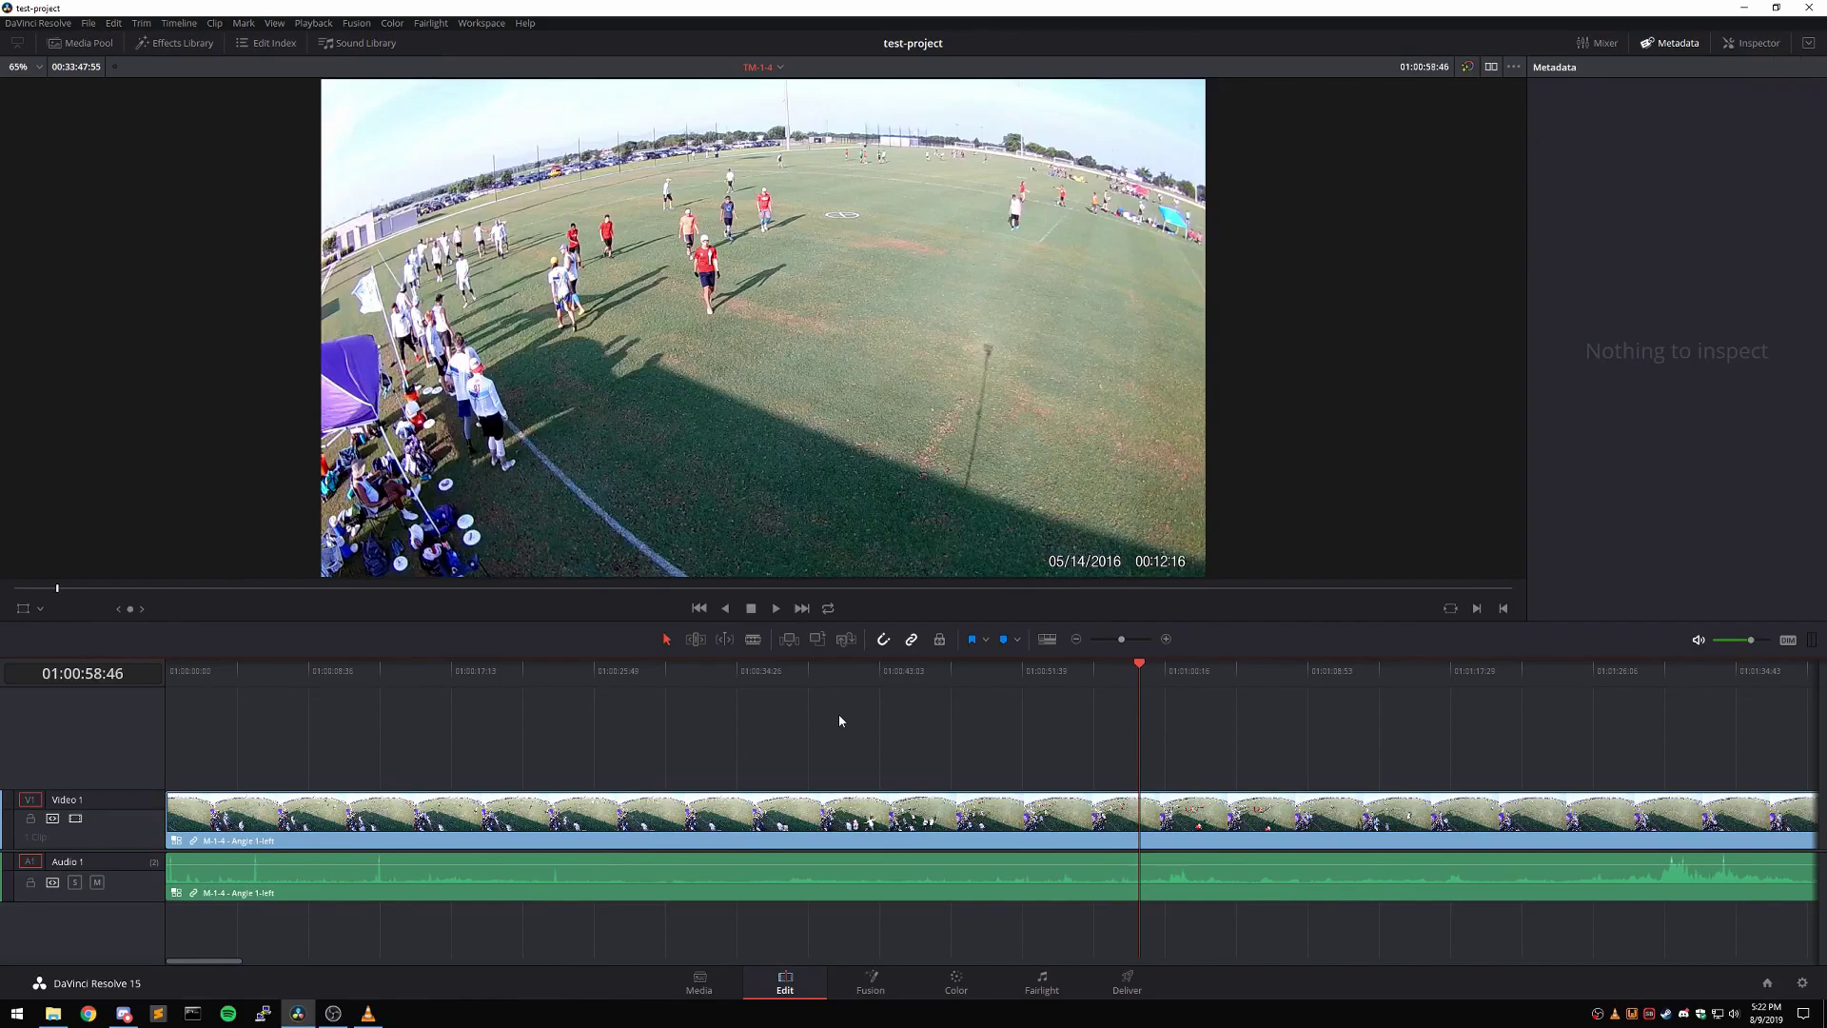
- Play the timeline from its start and cut live to angle 3-right at about 3 s, 2-center at about 8 s and 1-left at about 25 s
key(Home)
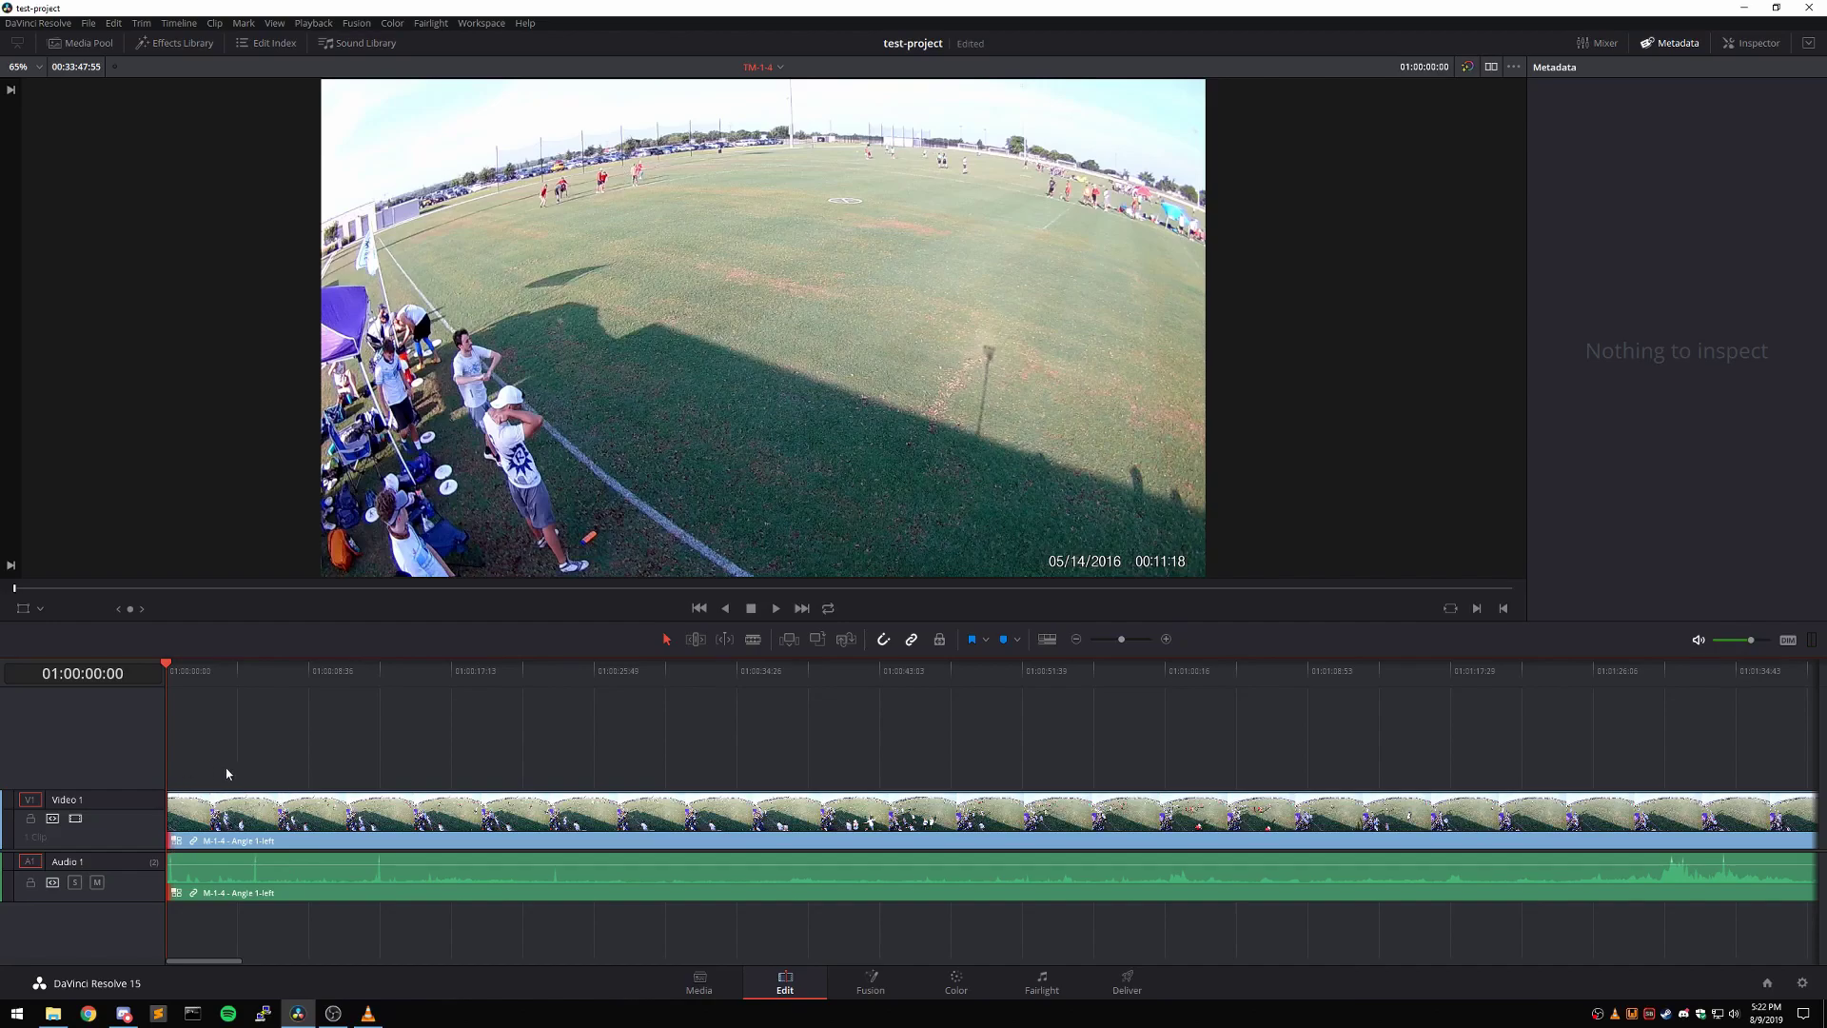
key(space)
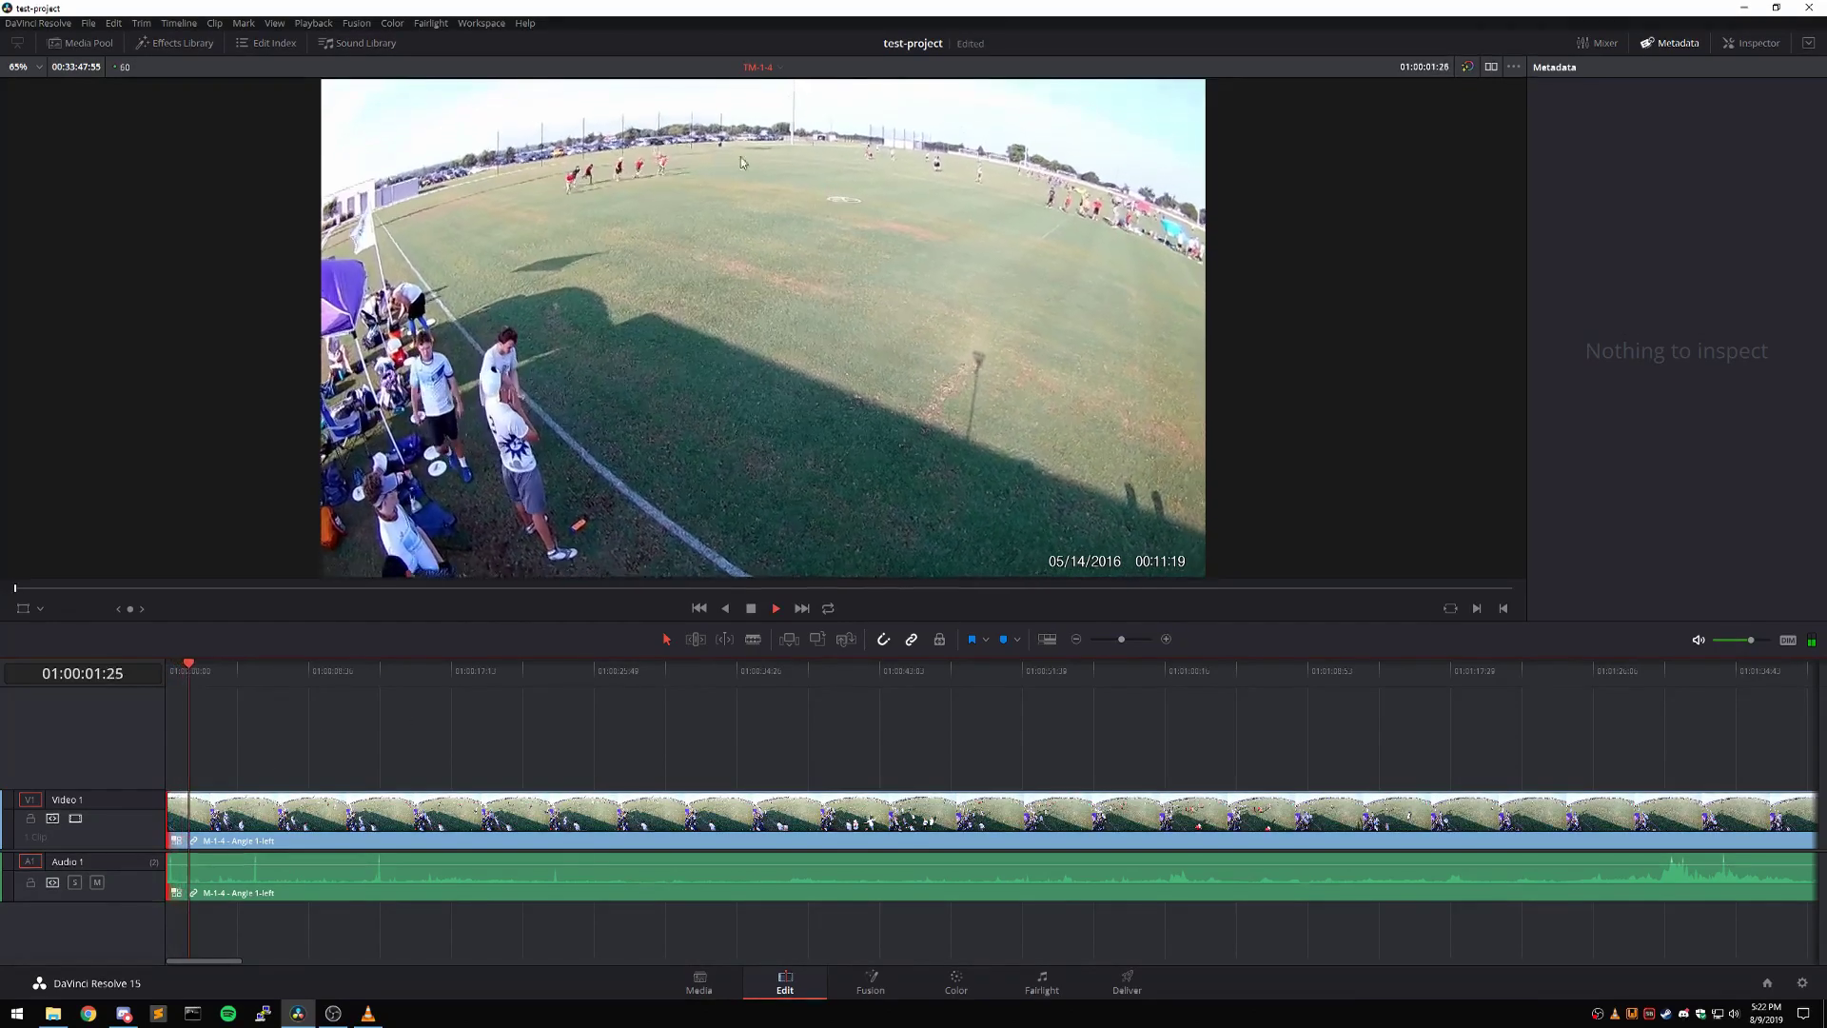
key(ctrl+3)
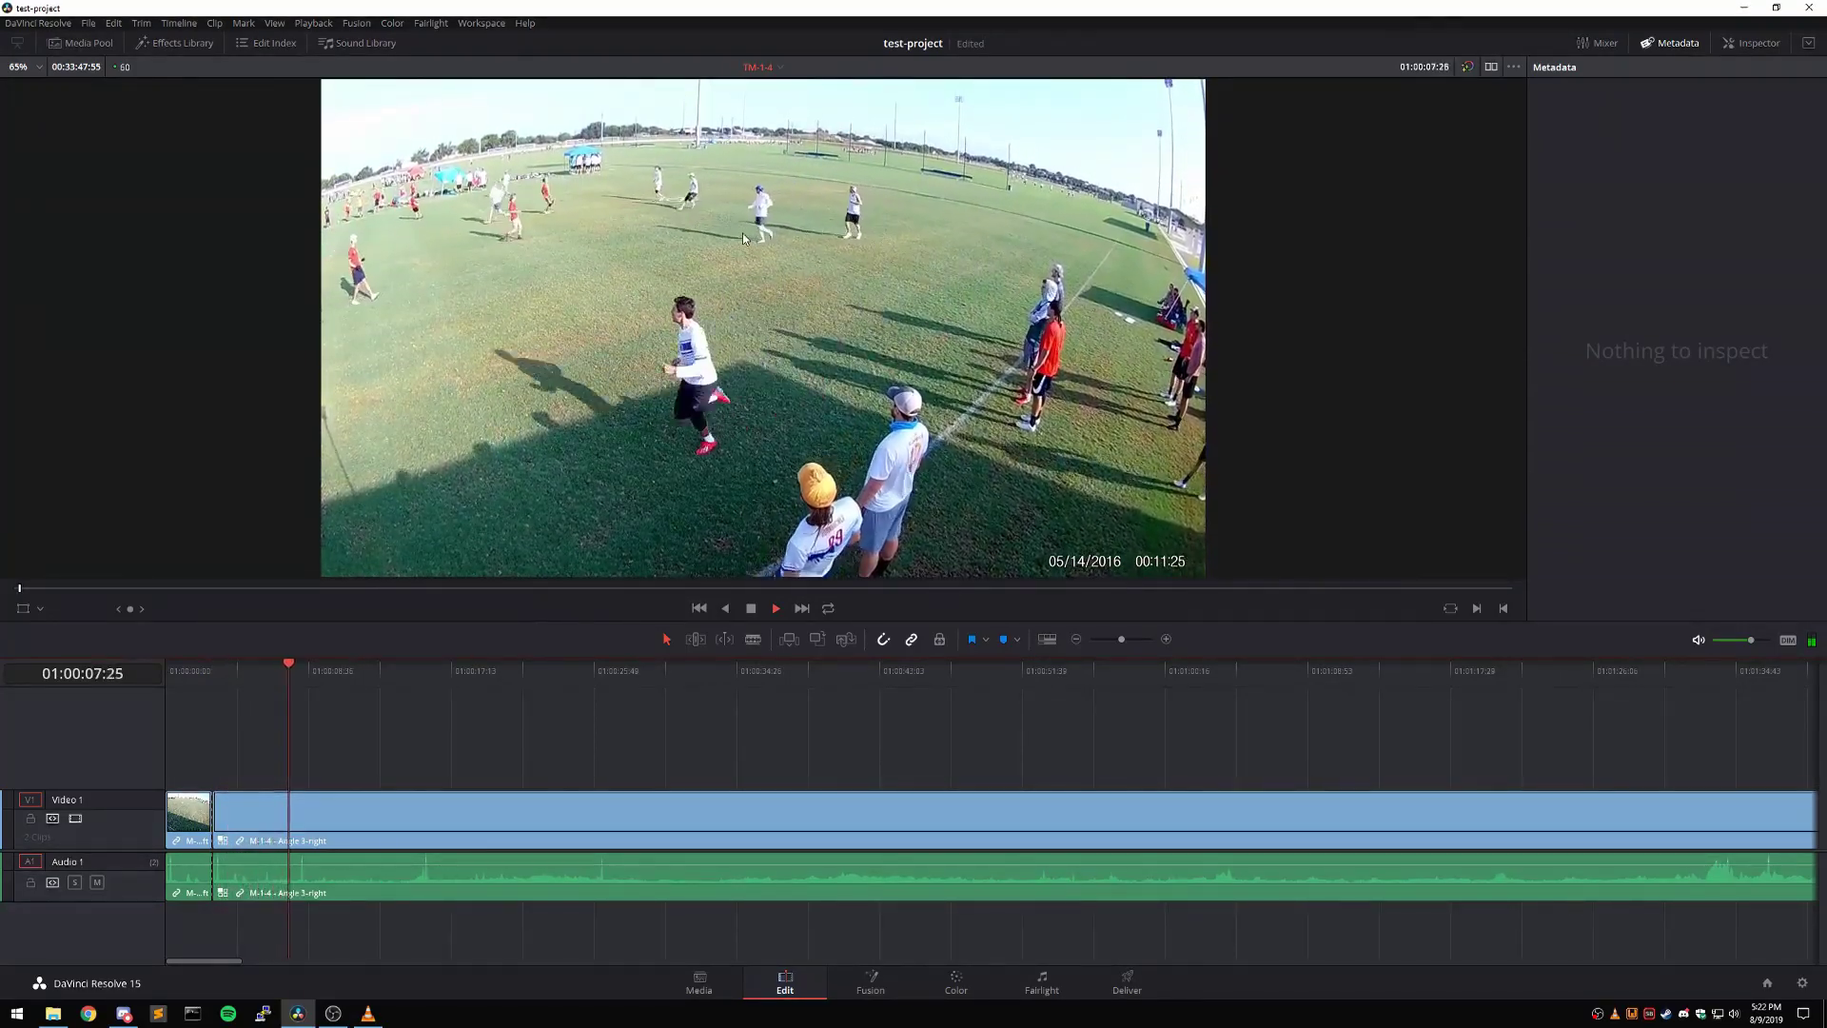
key(ctrl+2)
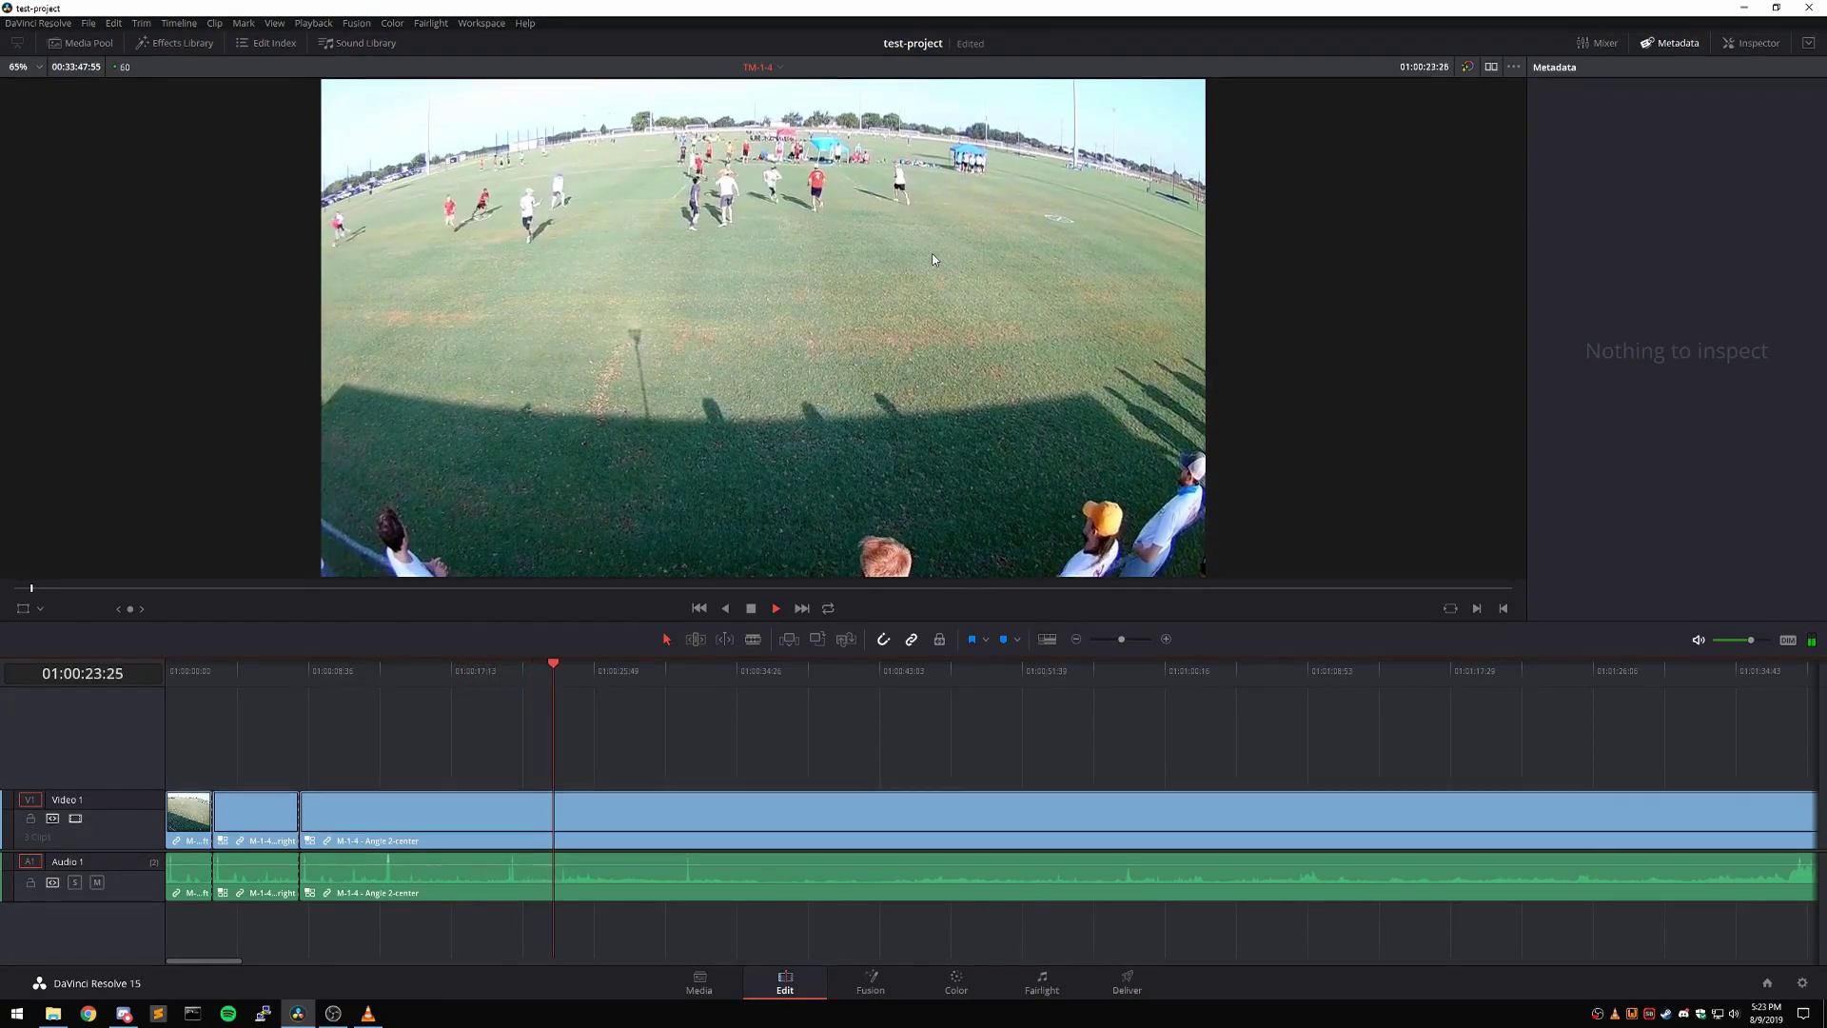
key(1)
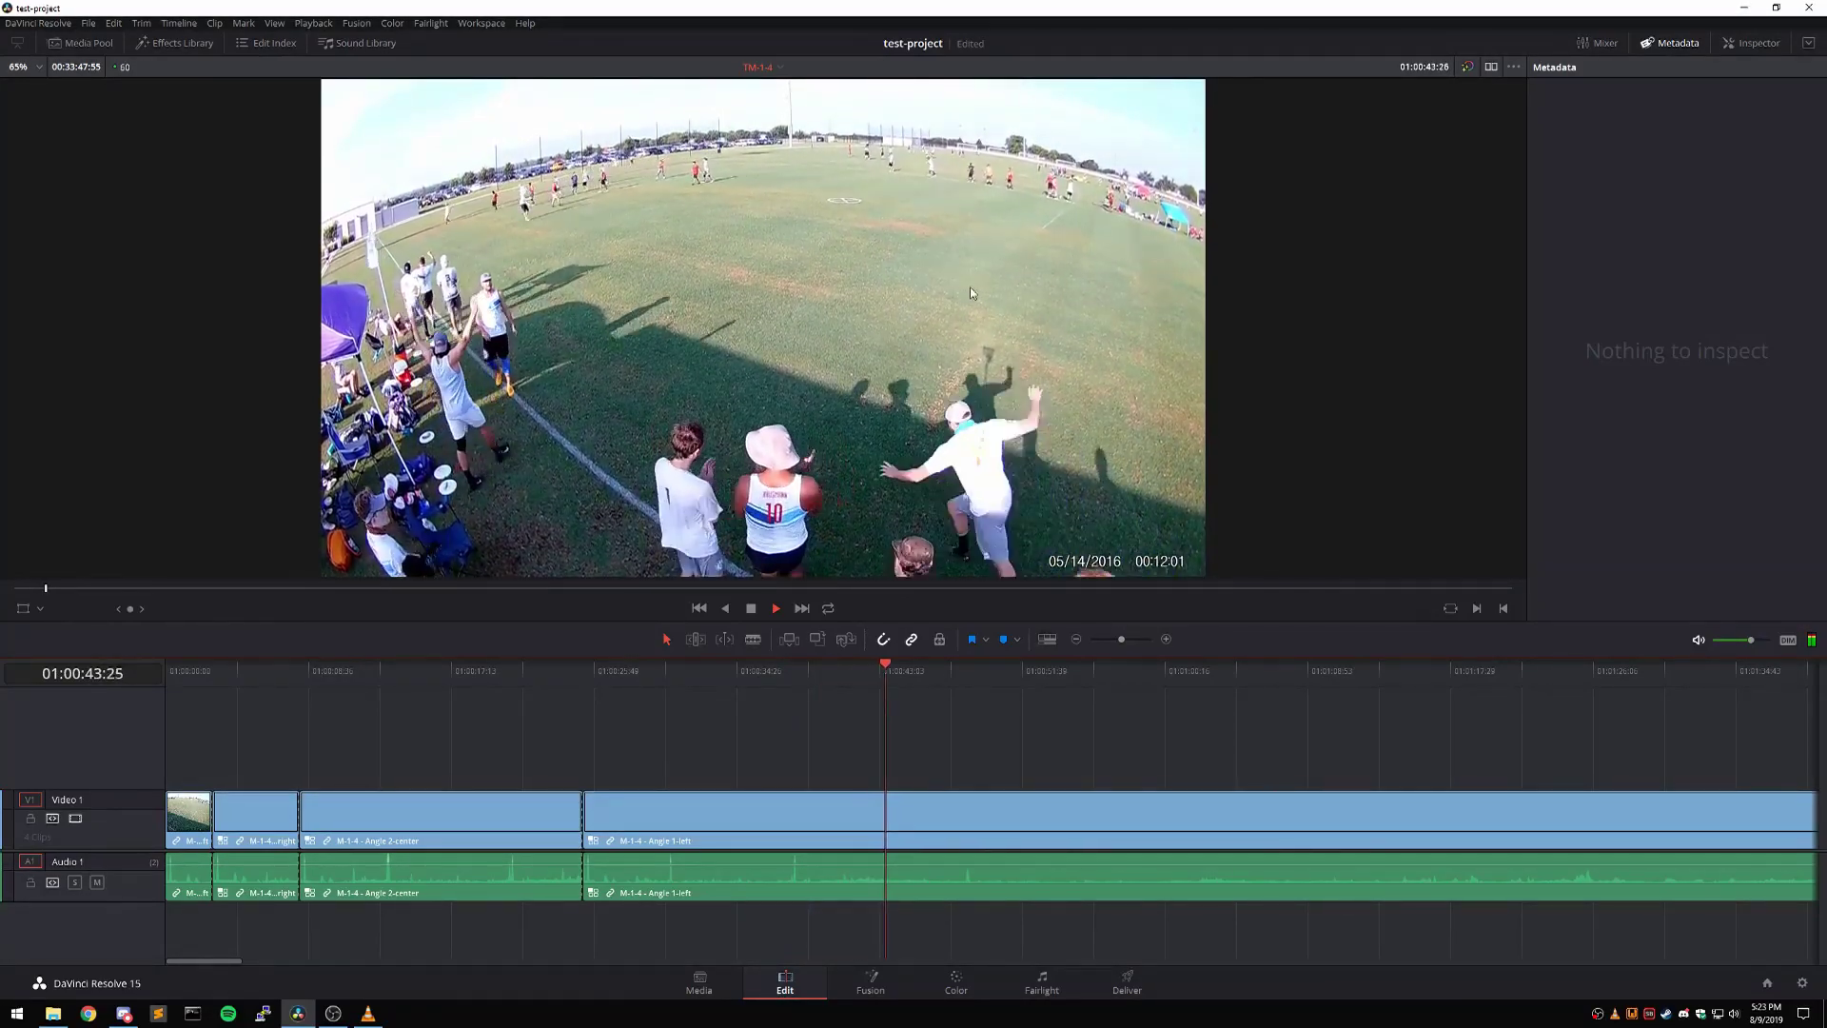
key(space)
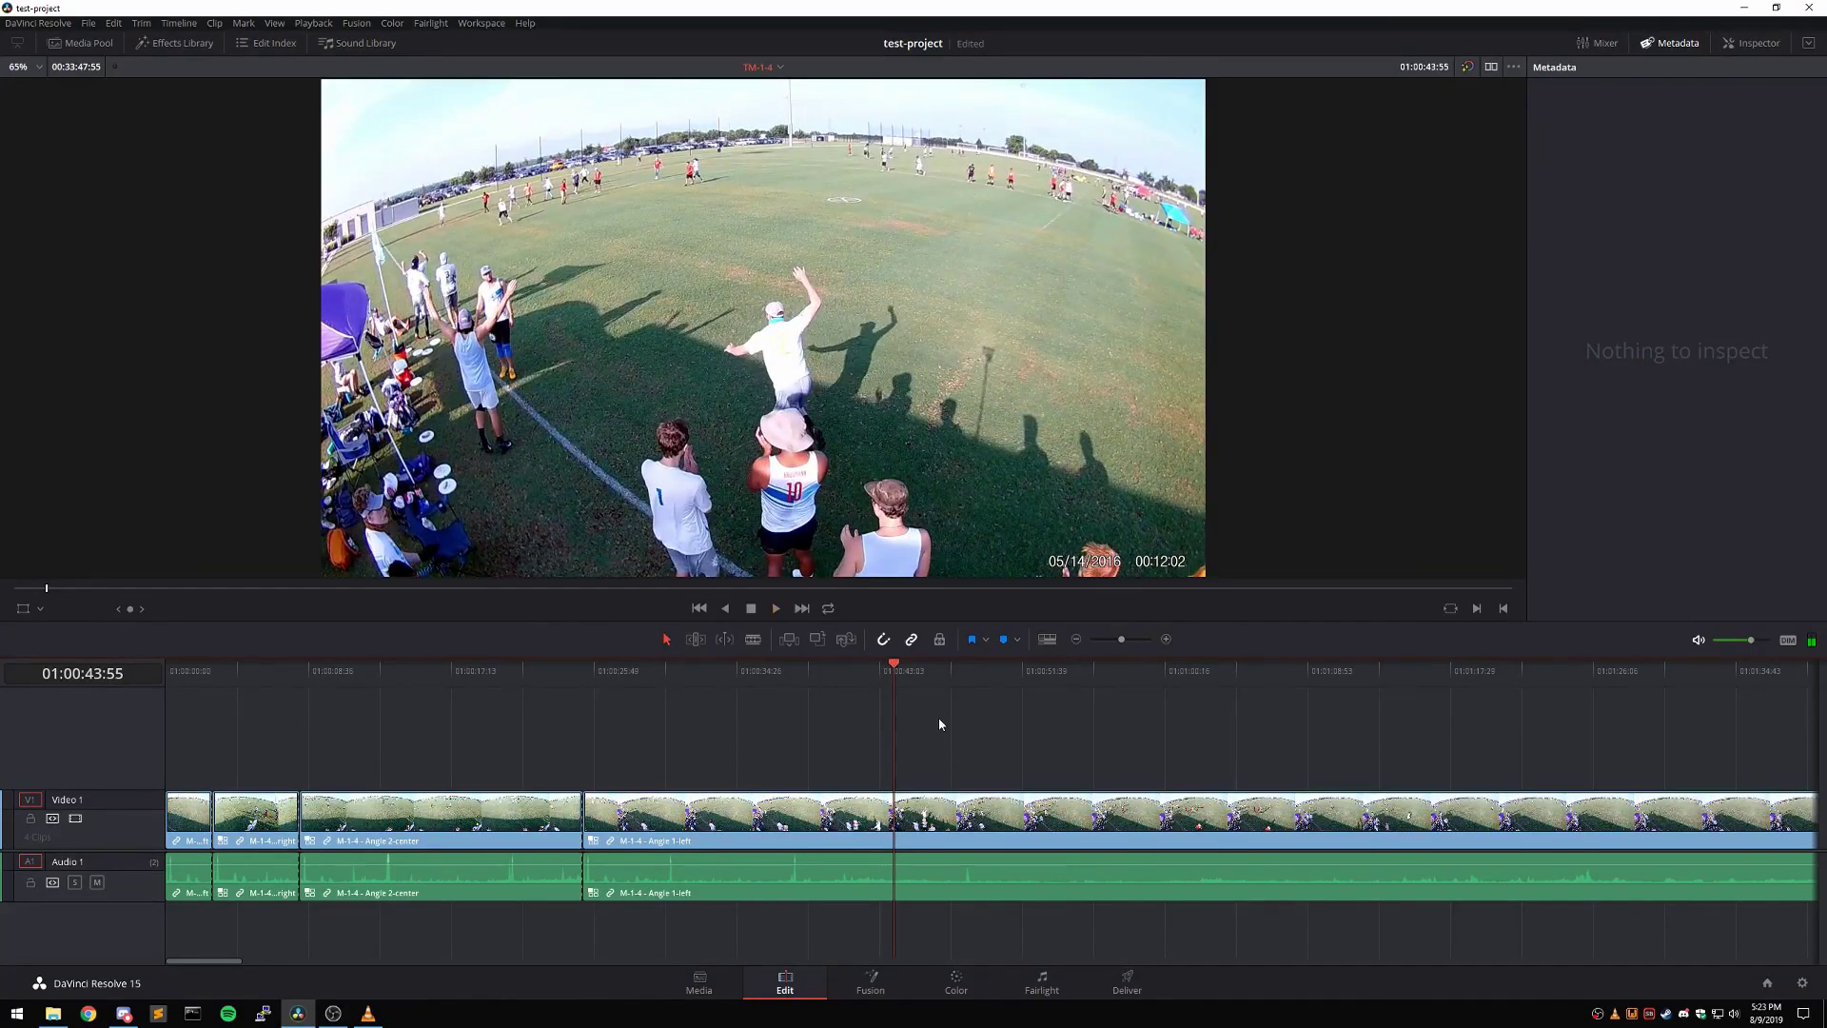
- Split the last angle 1-left clip at 01:00:43:55 and 01:02:09:19 and ripple delete the section between the two splits
key(ctrl+b)
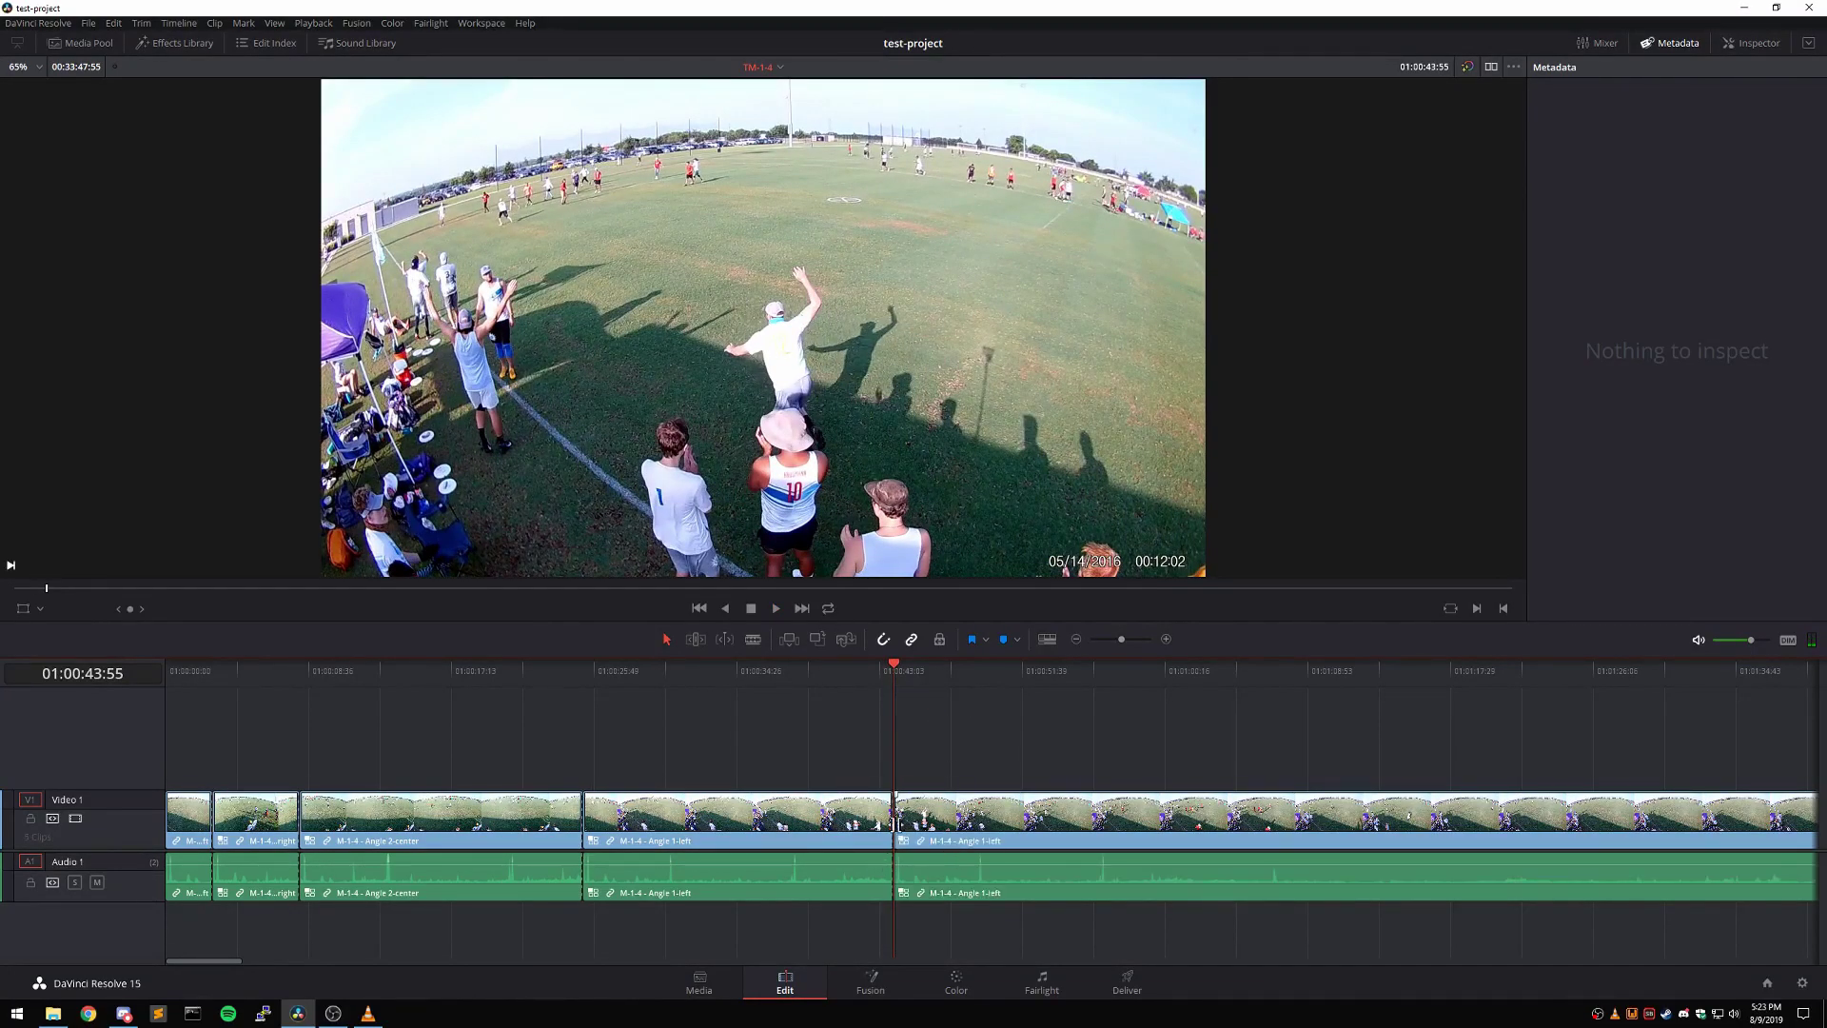
scroll(910, 738, down, 2)
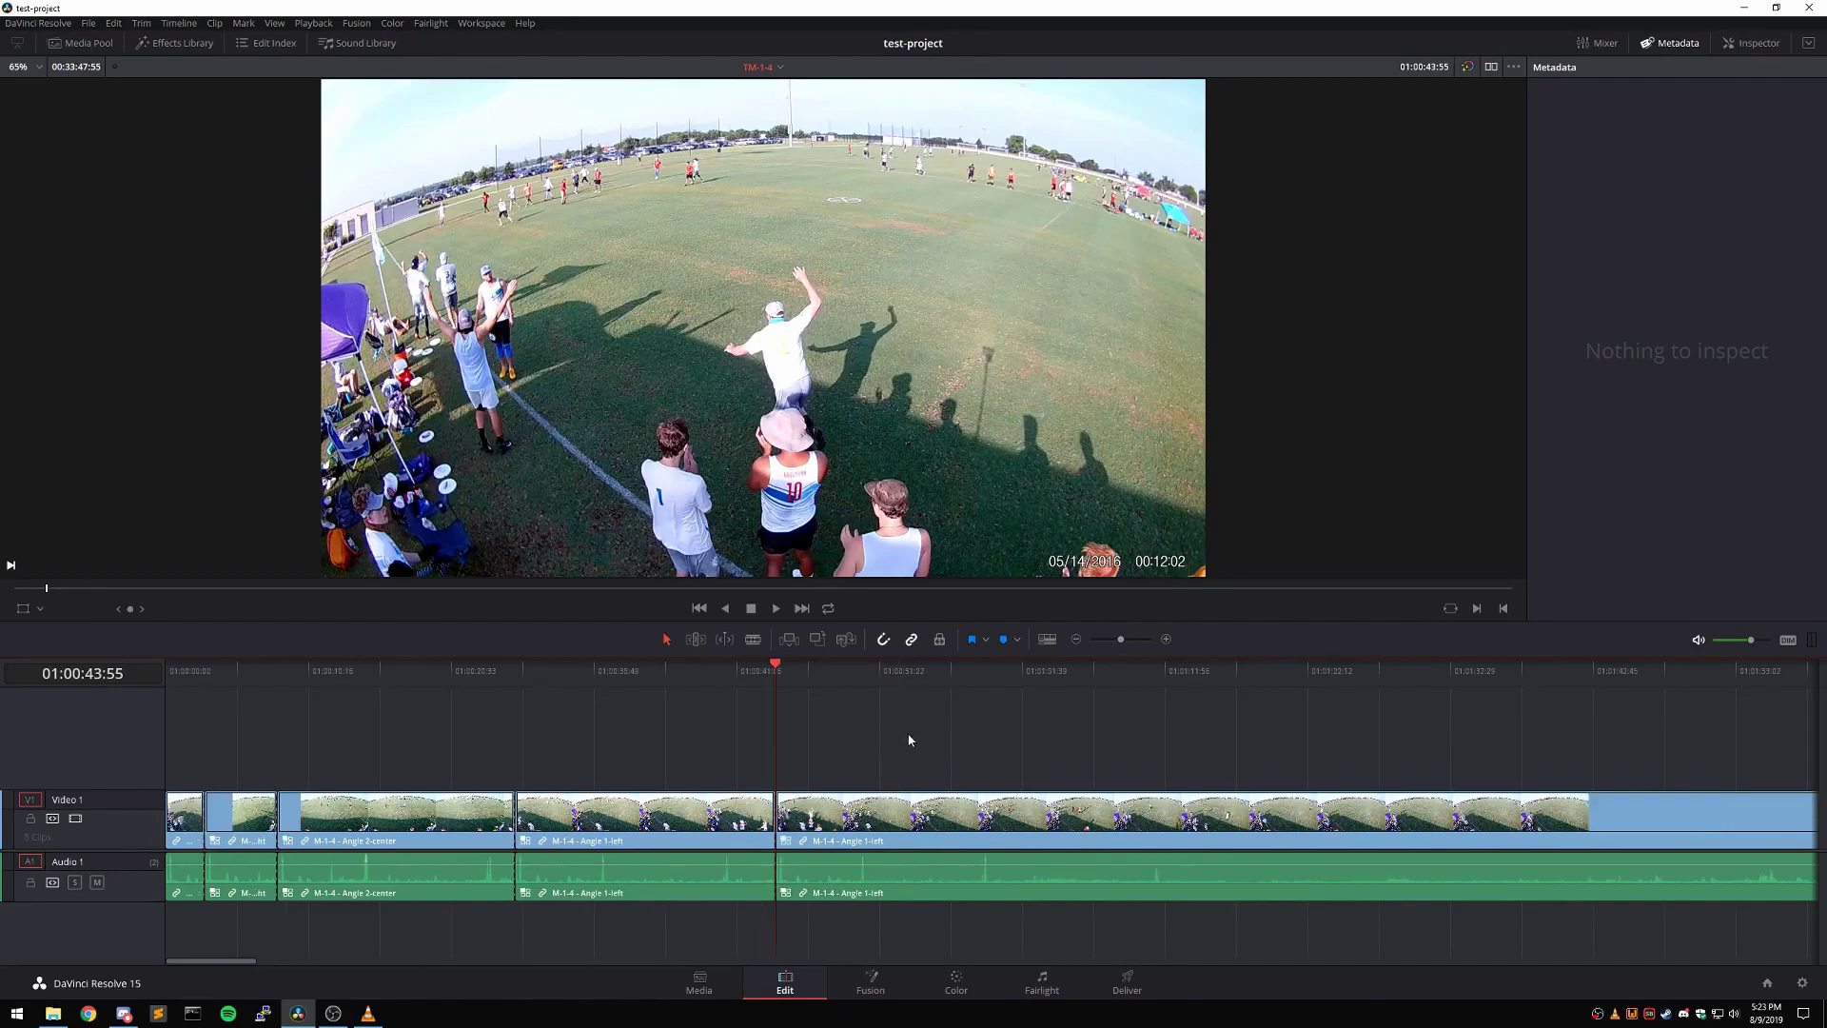
drag(687, 667, 825, 673)
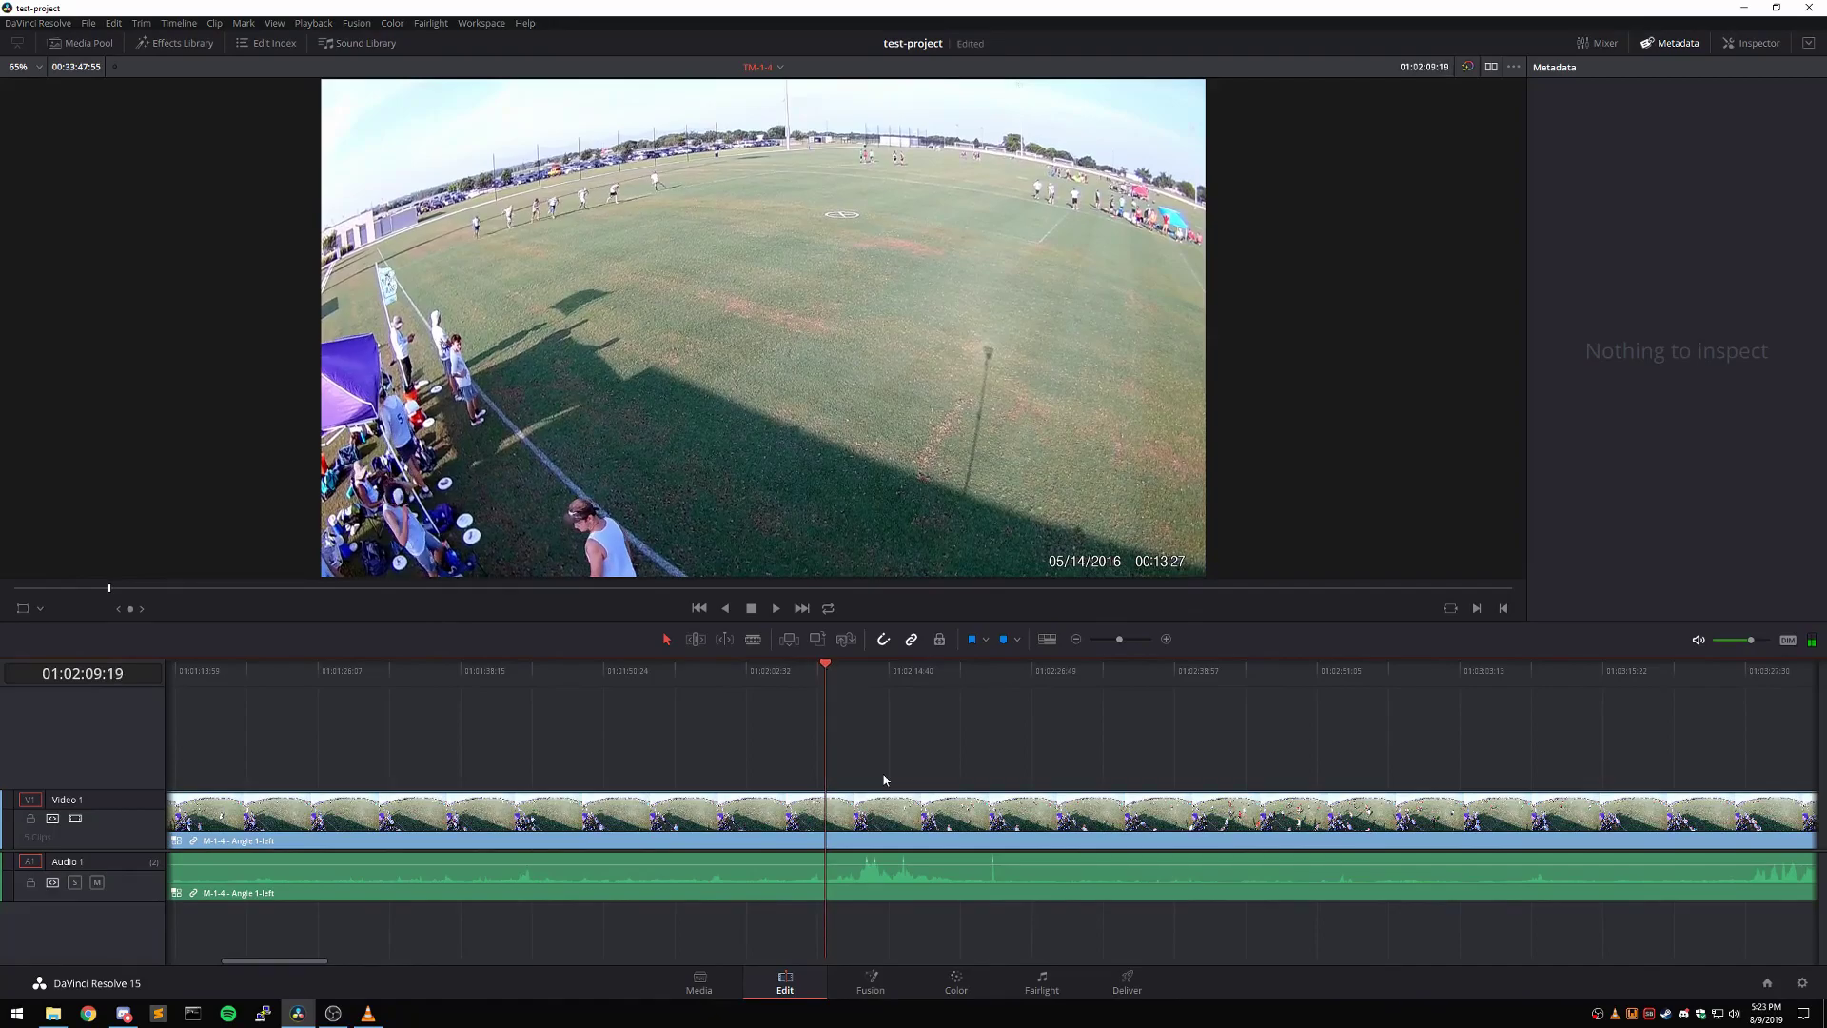
key(ctrl+b)
click(683, 821)
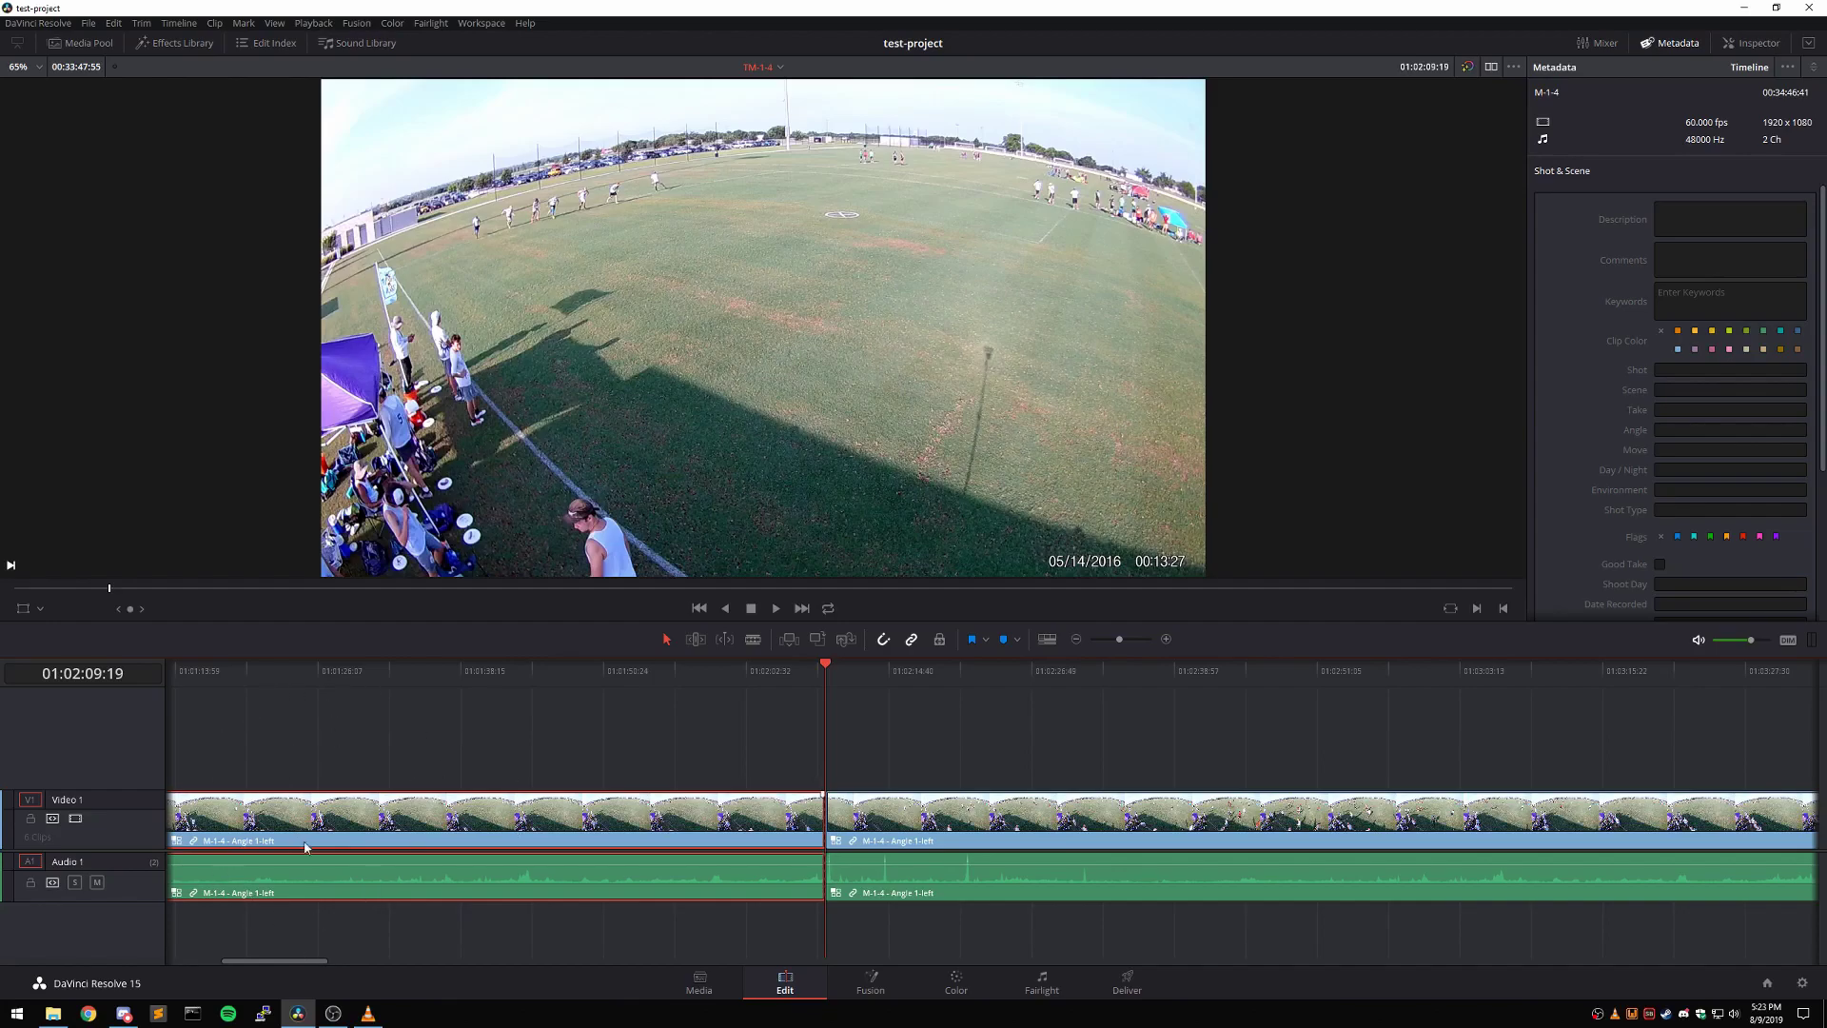
key(Delete)
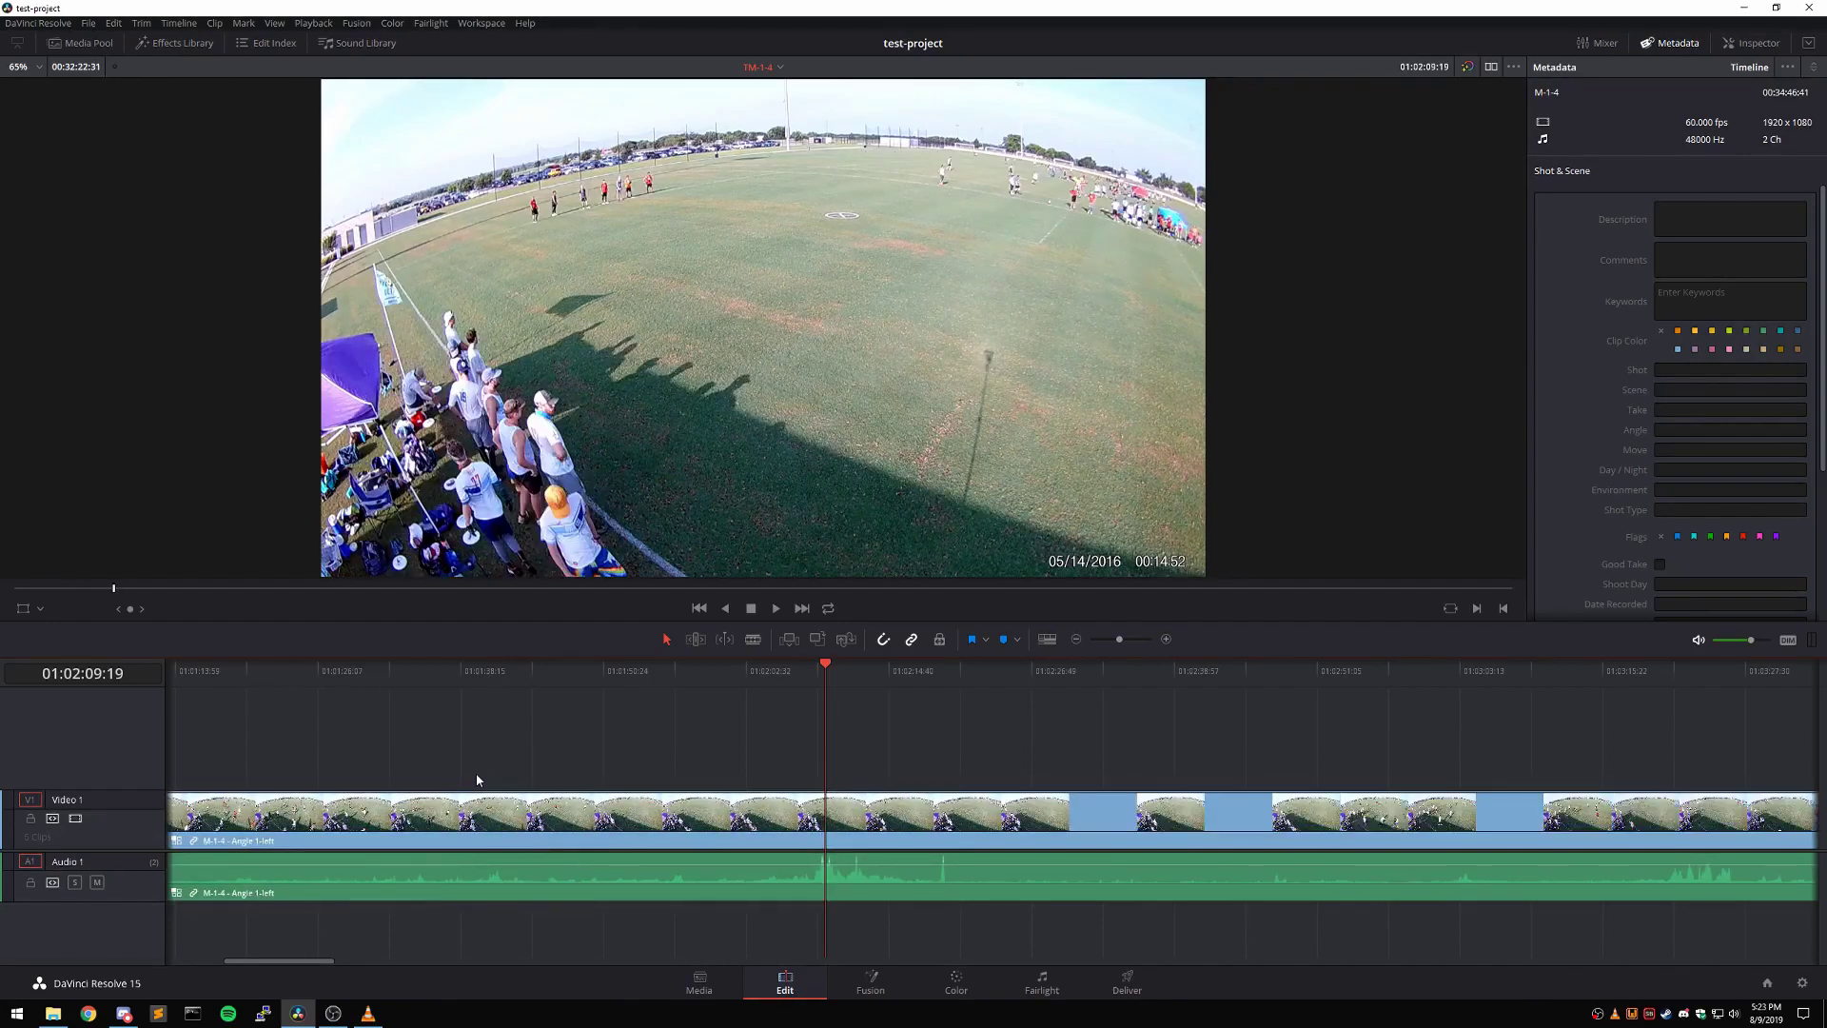
- Play back the timeline from the edit point at 01:00:43:55
key(v)
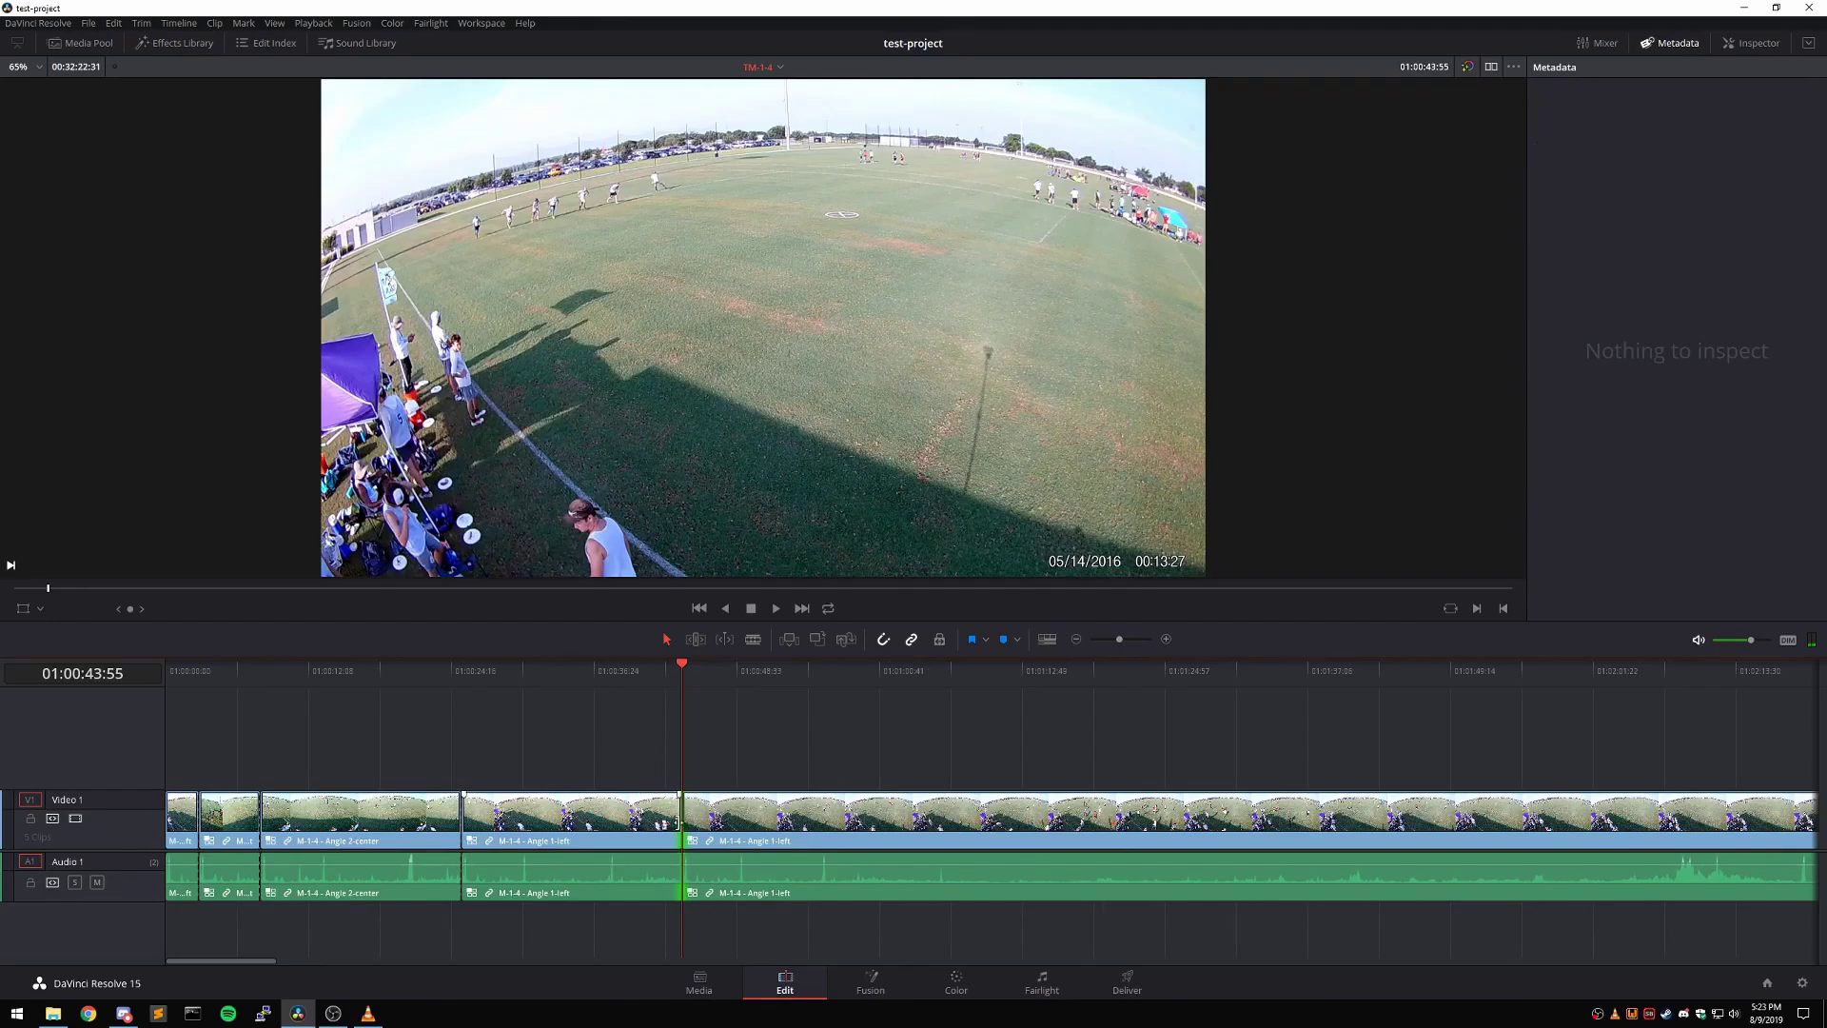
key(space)
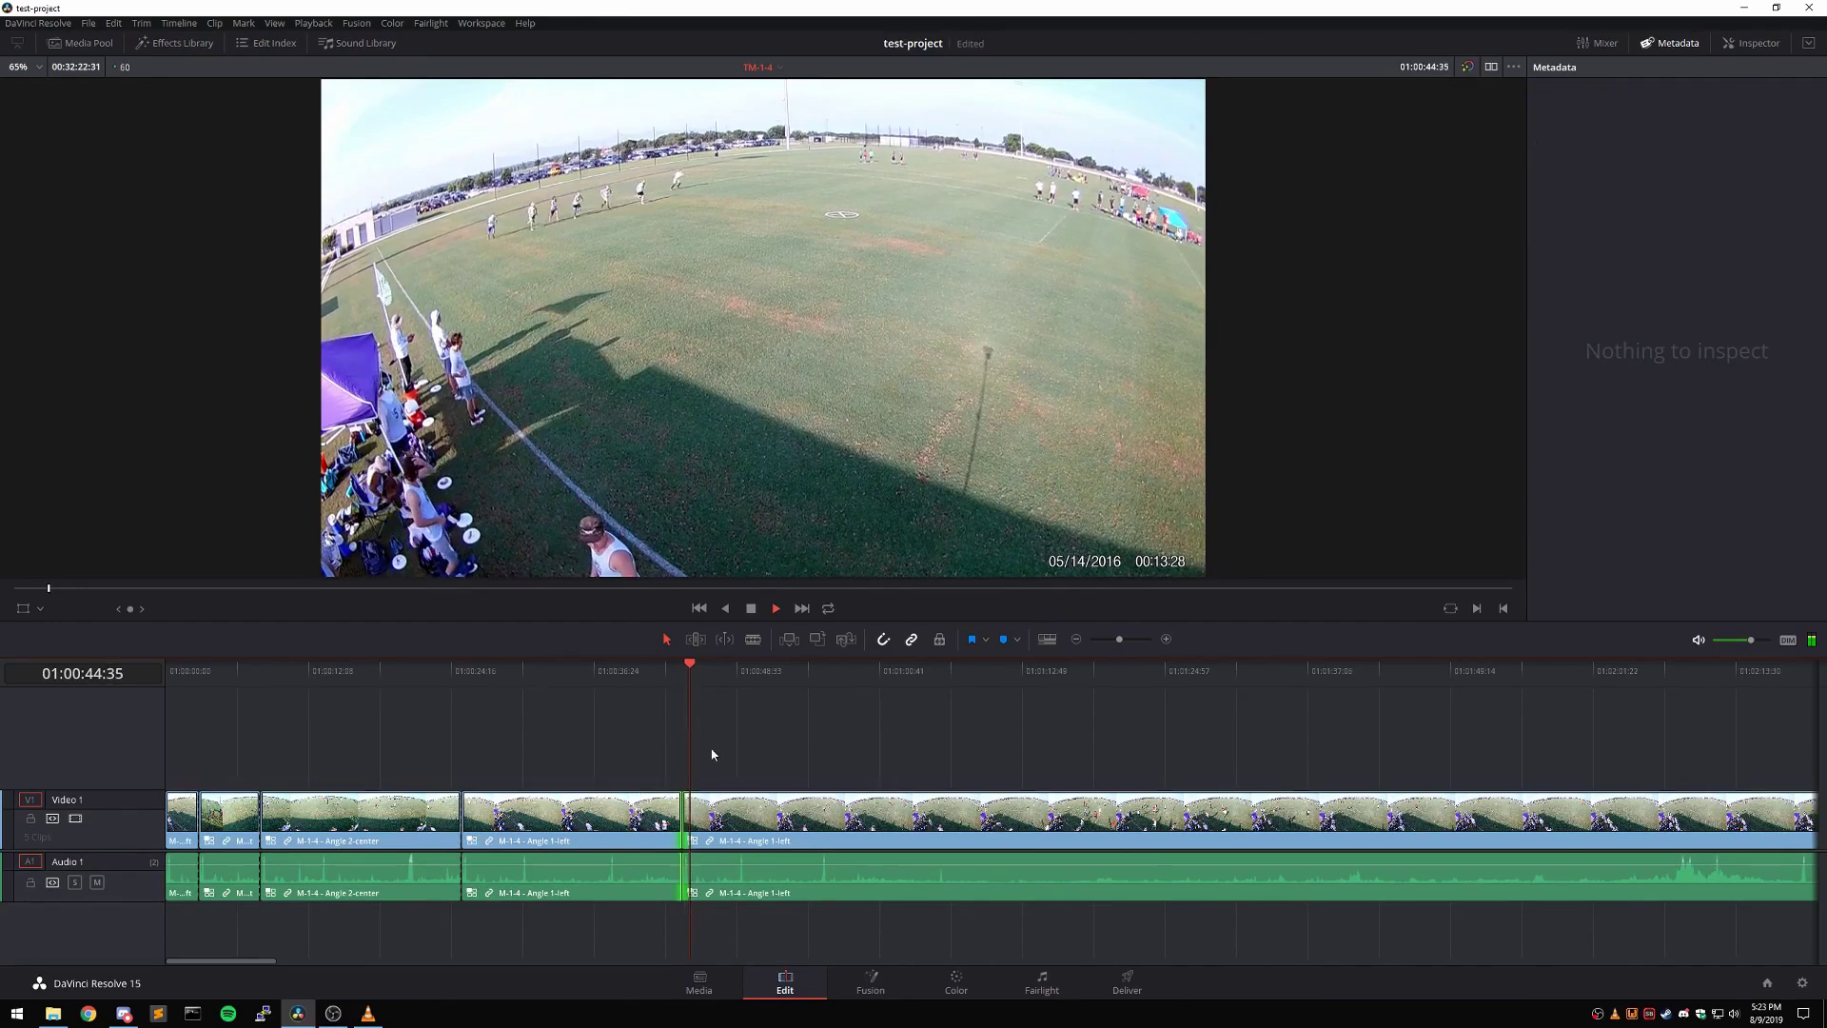